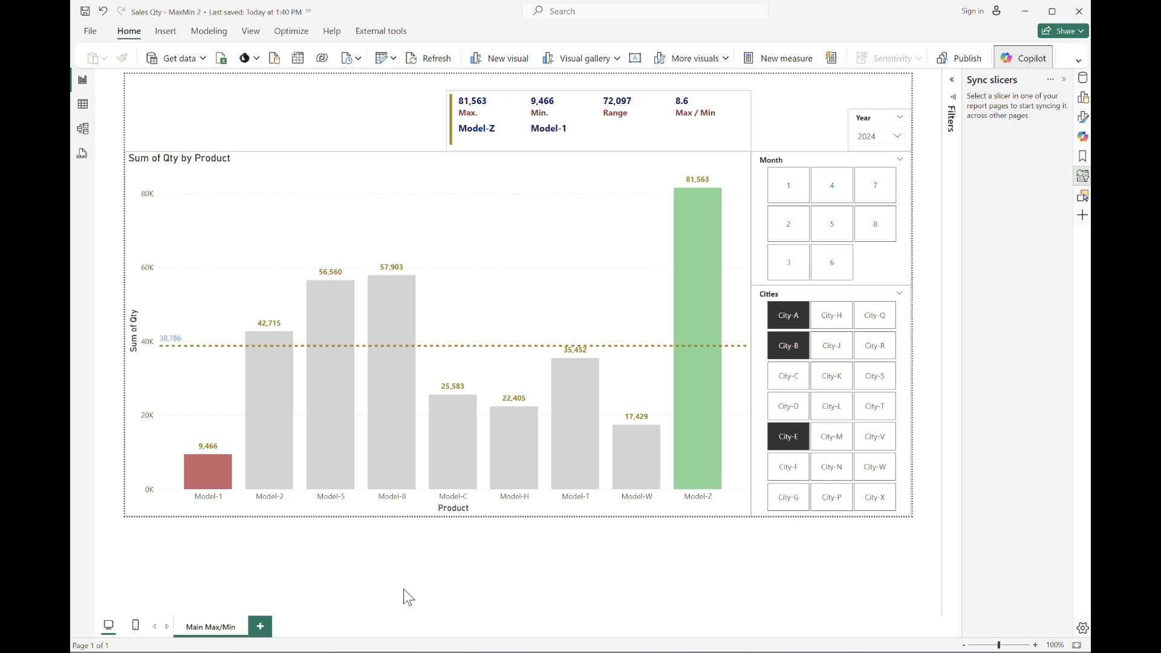
Add a new report page and rename it Max/Min Statistics.
click(260, 627)
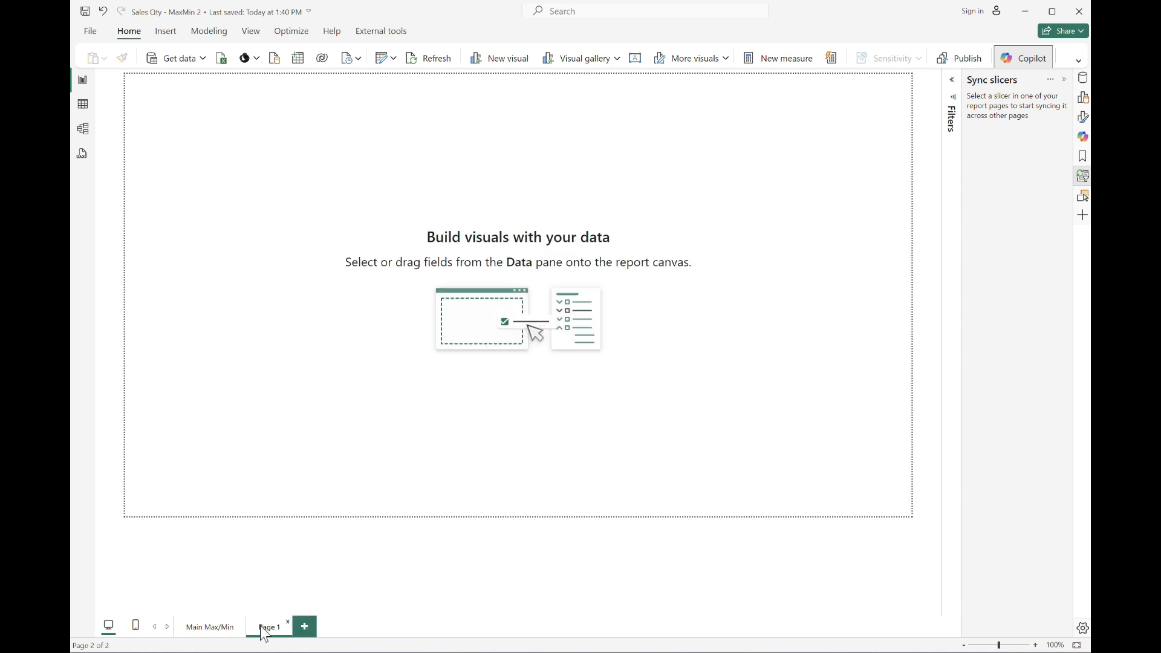
key(F2)
text(Max/Min)
text( Statistics)
key(Return)
Sync the Year slicer from Main Max/Min so it also appears on the Max/Min Statistics page.
click(228, 629)
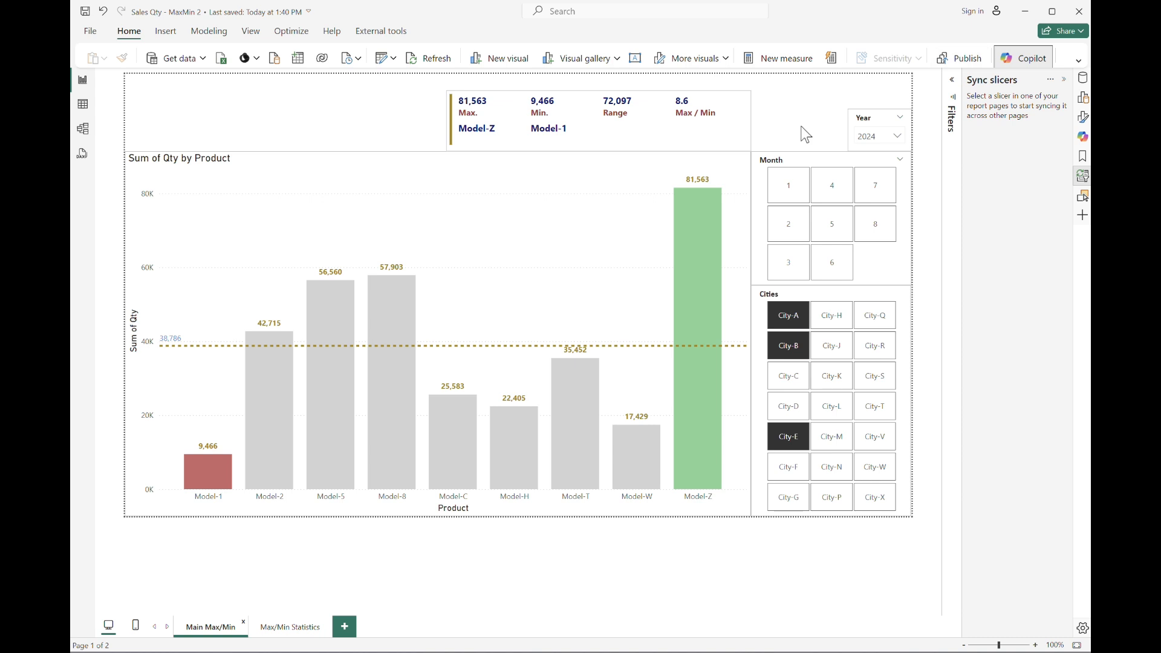
click(874, 124)
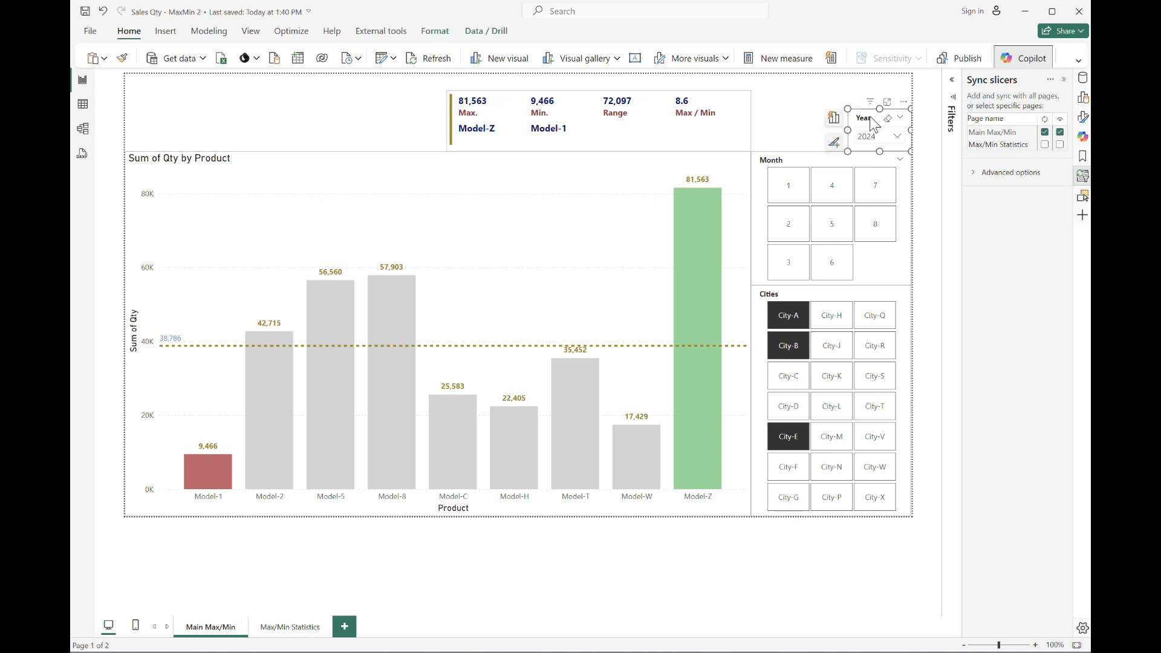
click(1081, 176)
click(1081, 177)
click(1061, 145)
Sync the Cities slicer from Main Max/Min so it also appears on the Max/Min Statistics page.
click(311, 627)
click(209, 627)
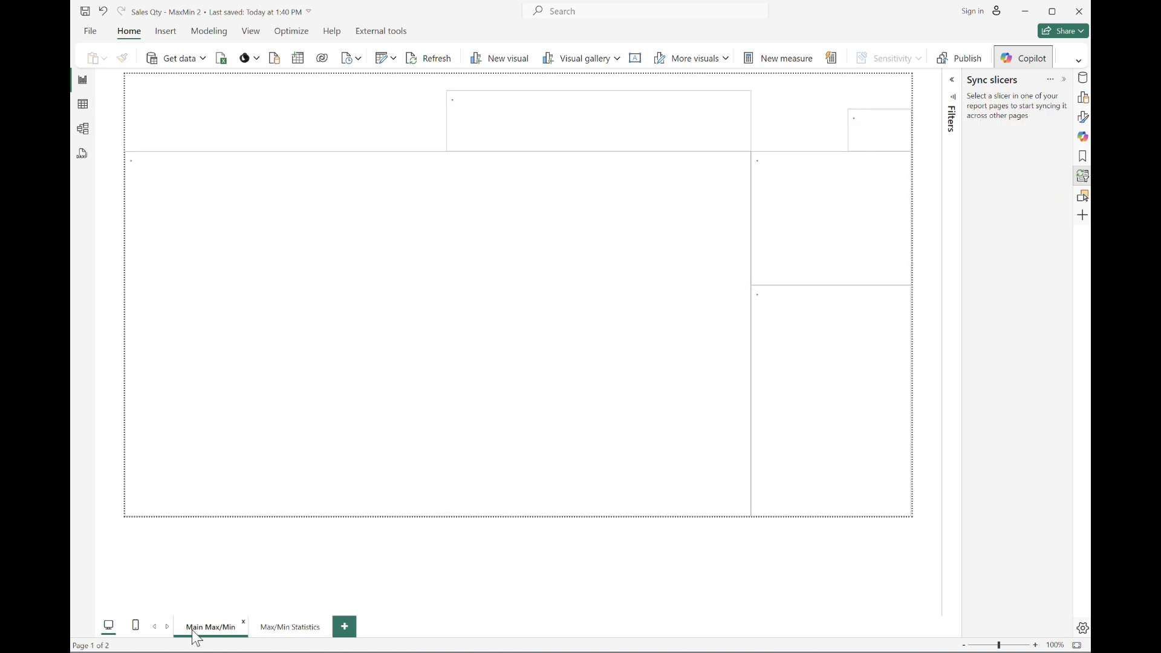
click(843, 292)
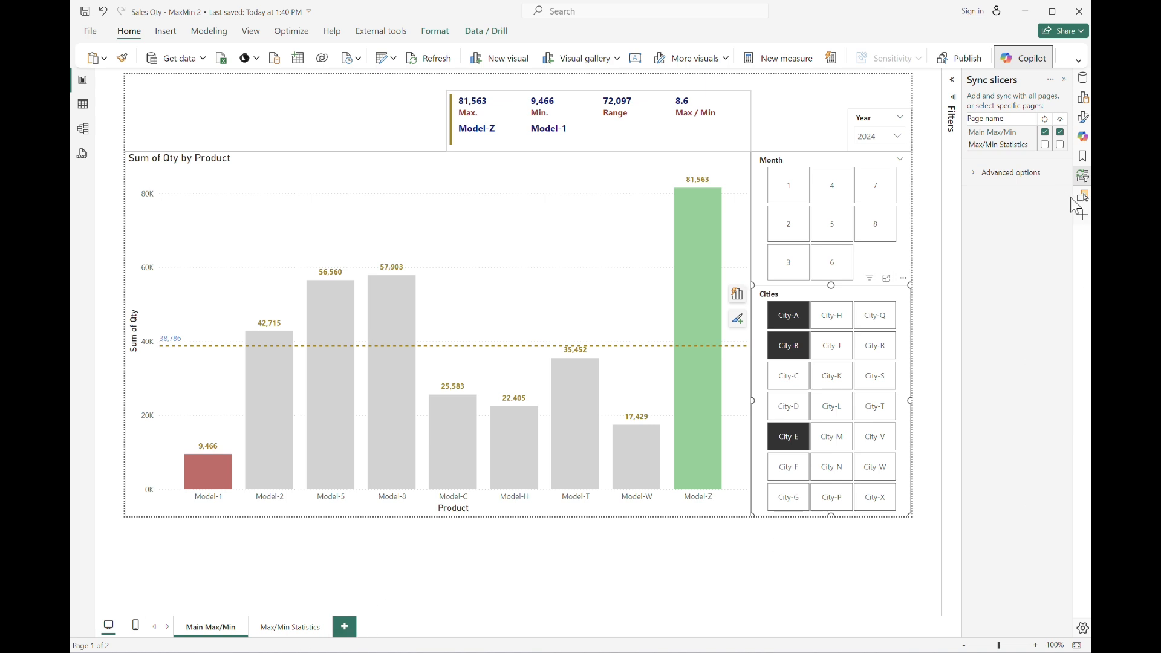
click(1059, 146)
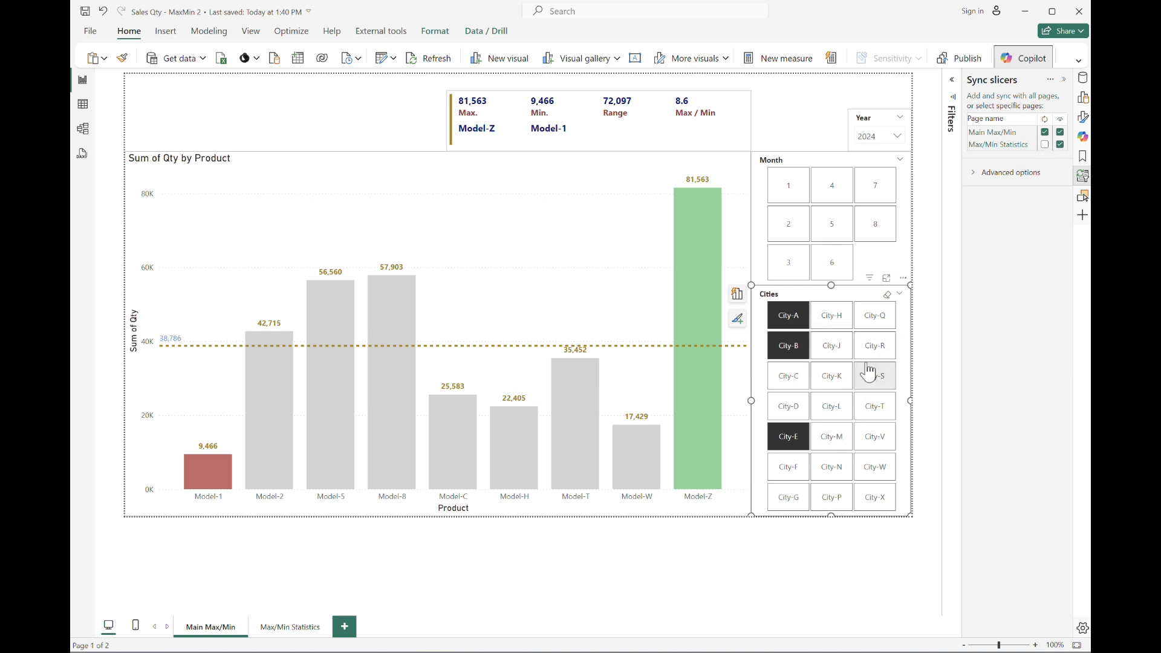
On the Max/Min Statistics page, move the Cities slicer up beneath the Year slicer and narrow it.
click(285, 632)
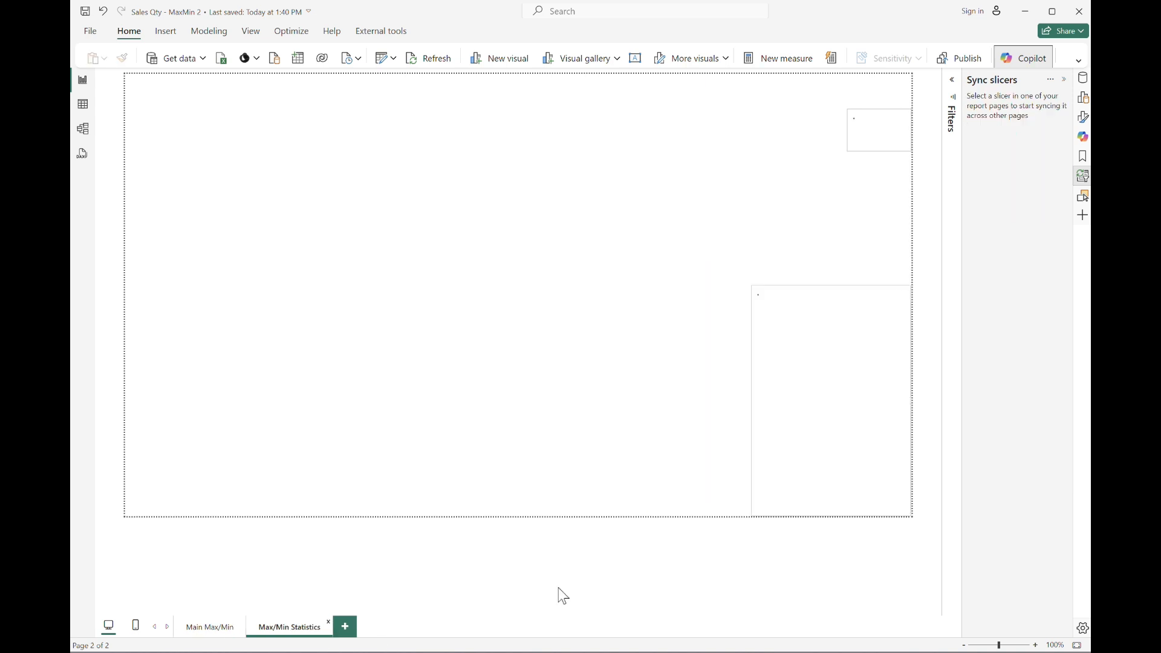
click(838, 293)
drag(832, 279, 843, 162)
drag(751, 332, 808, 335)
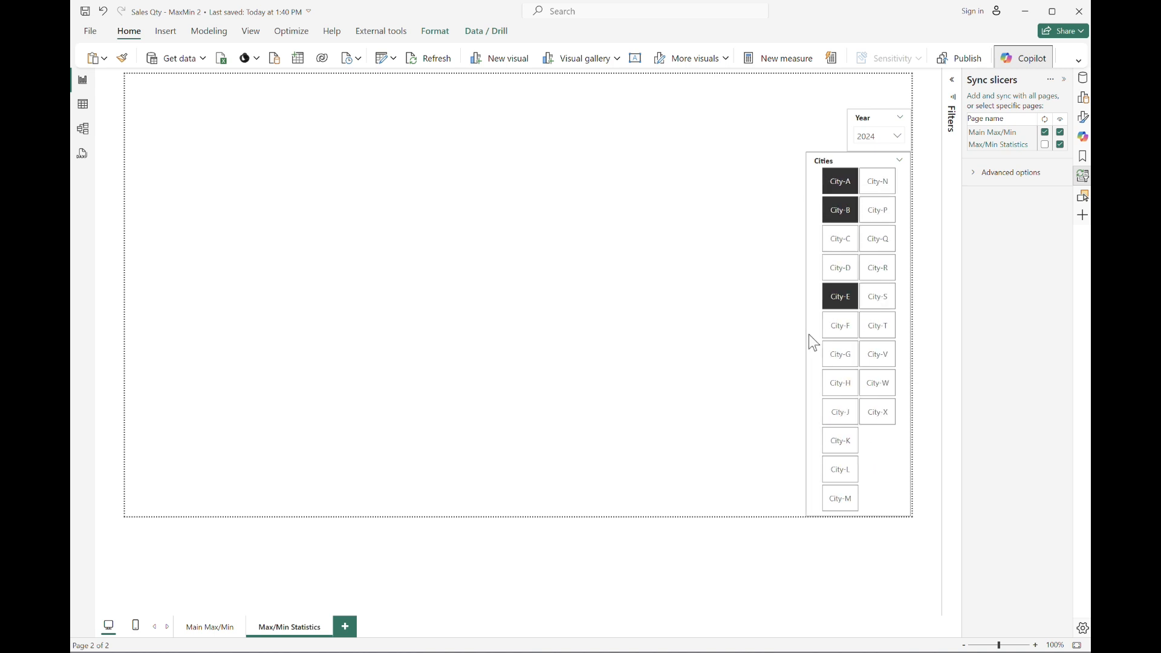
click(659, 393)
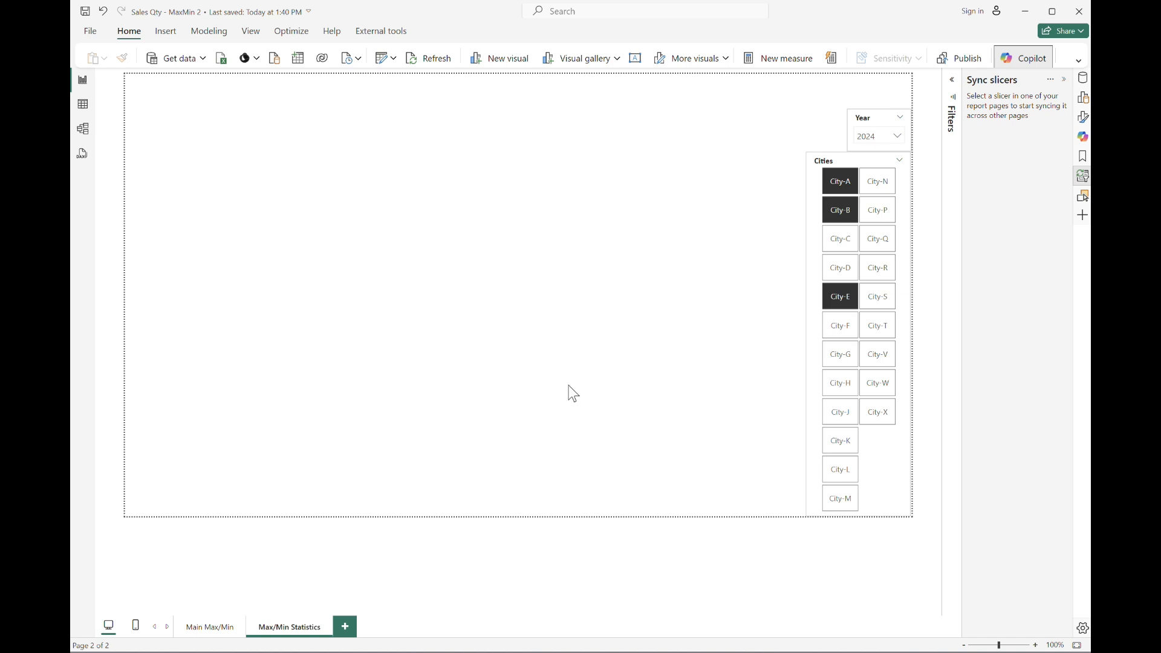
Create a calculated table CityList = DISTINCT(SalesQty[City]).
click(1083, 78)
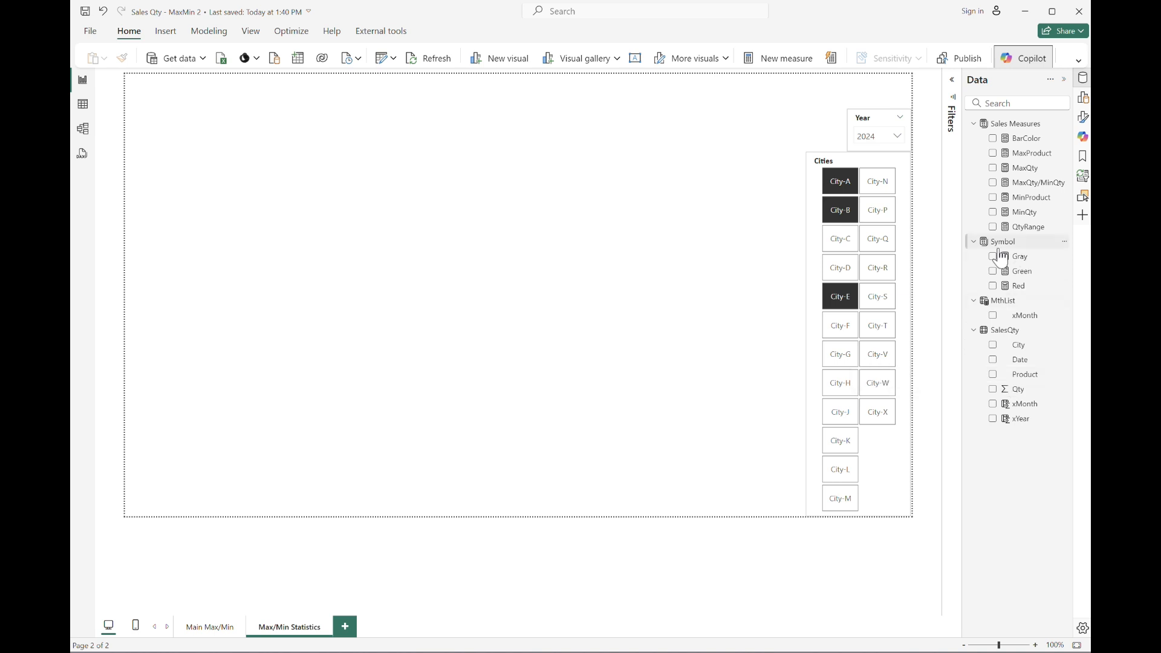
click(203, 31)
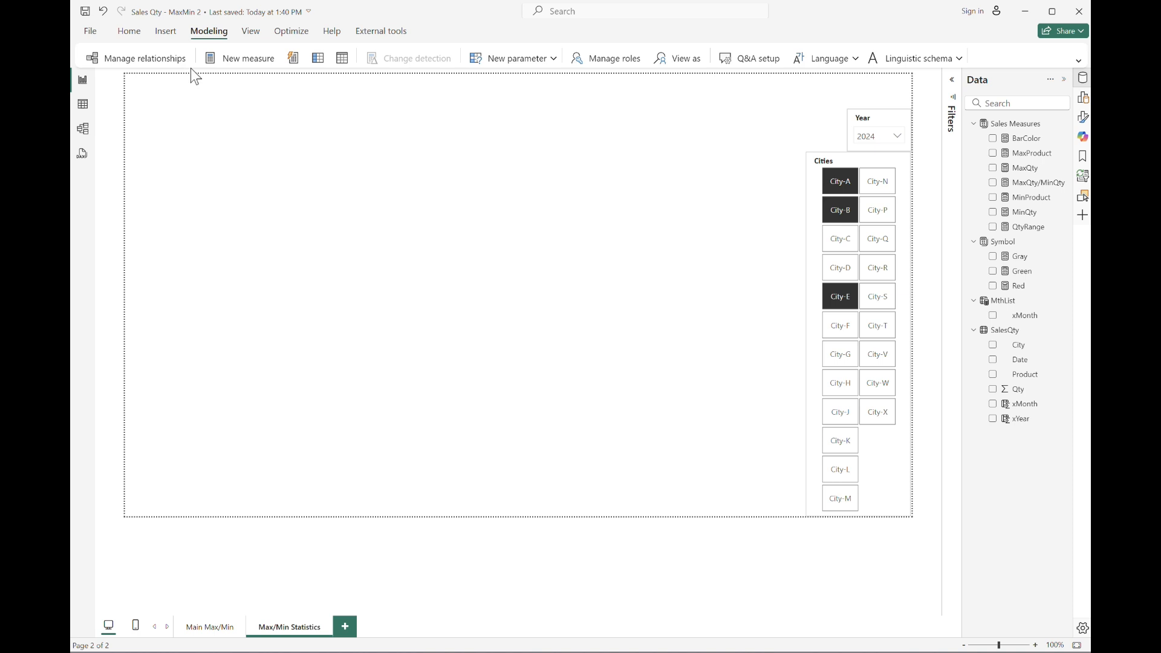
click(342, 58)
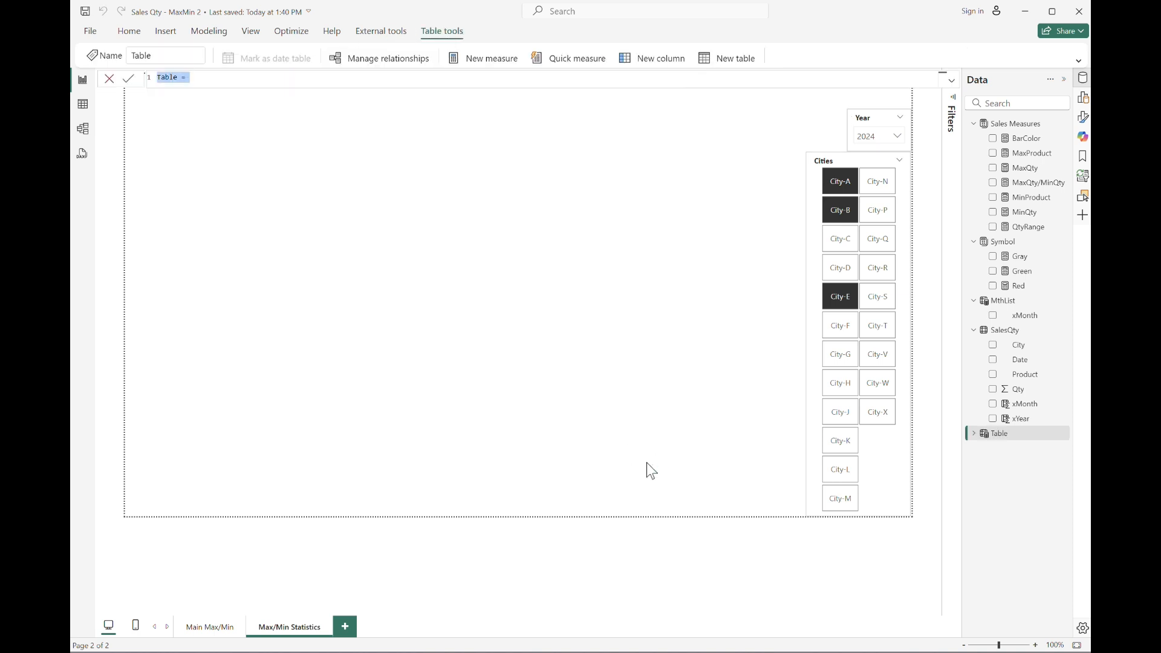
text(CityList = fi)
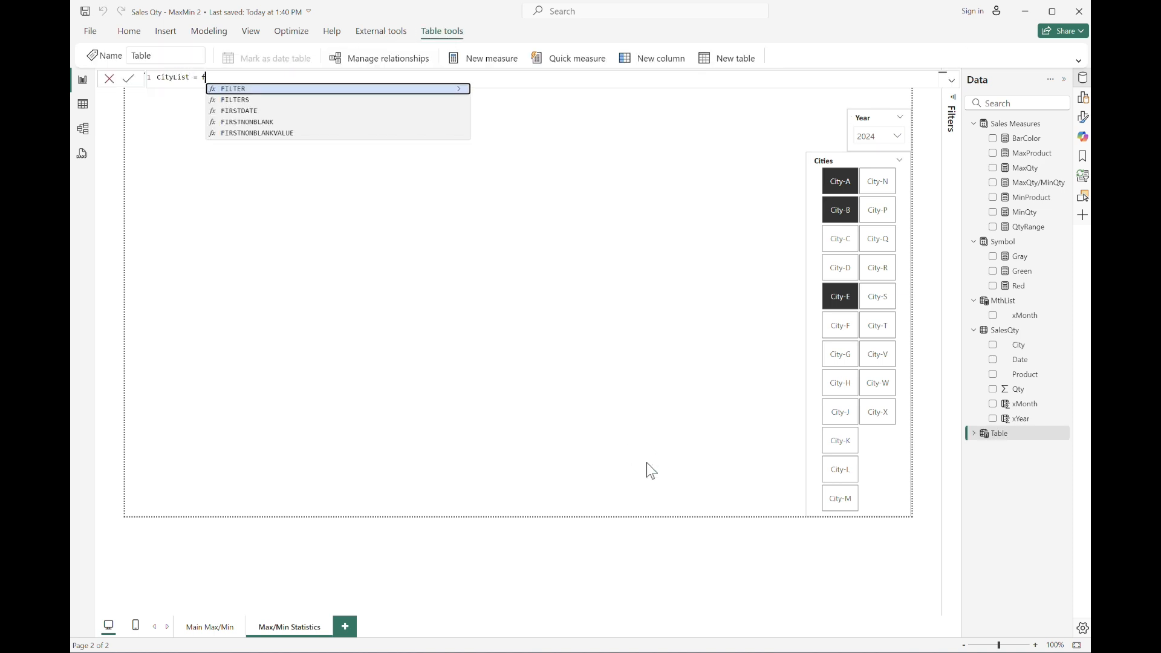
key(BackSpace)
key(BackSpace)
text(DISTINCT(salesqty)
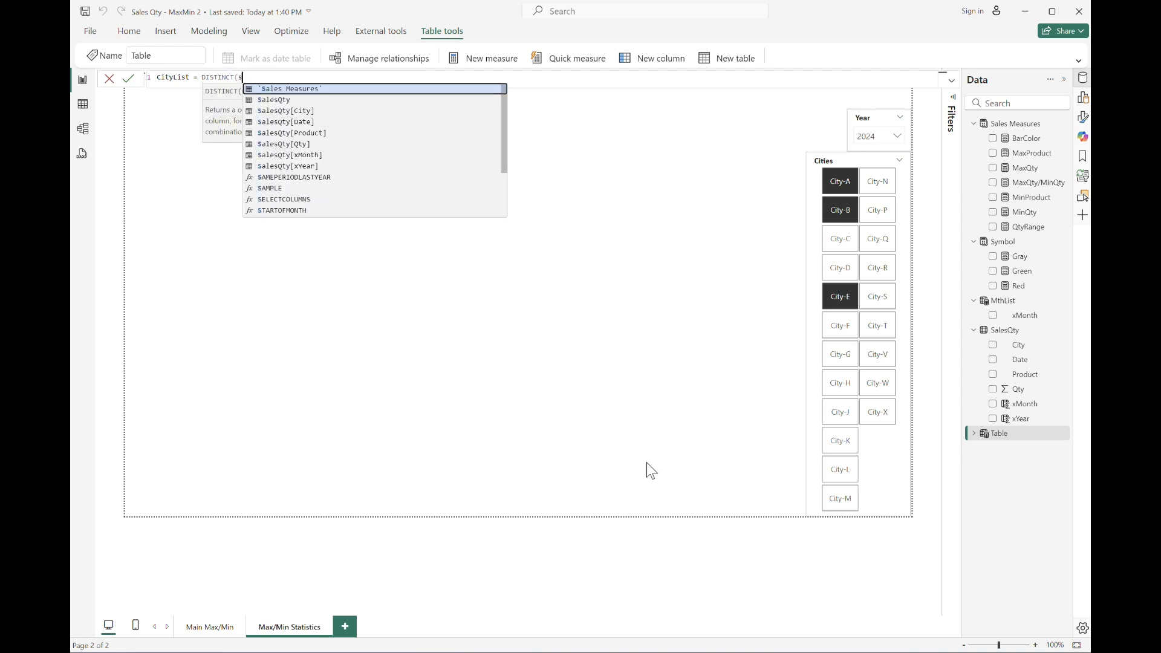
text([City]))
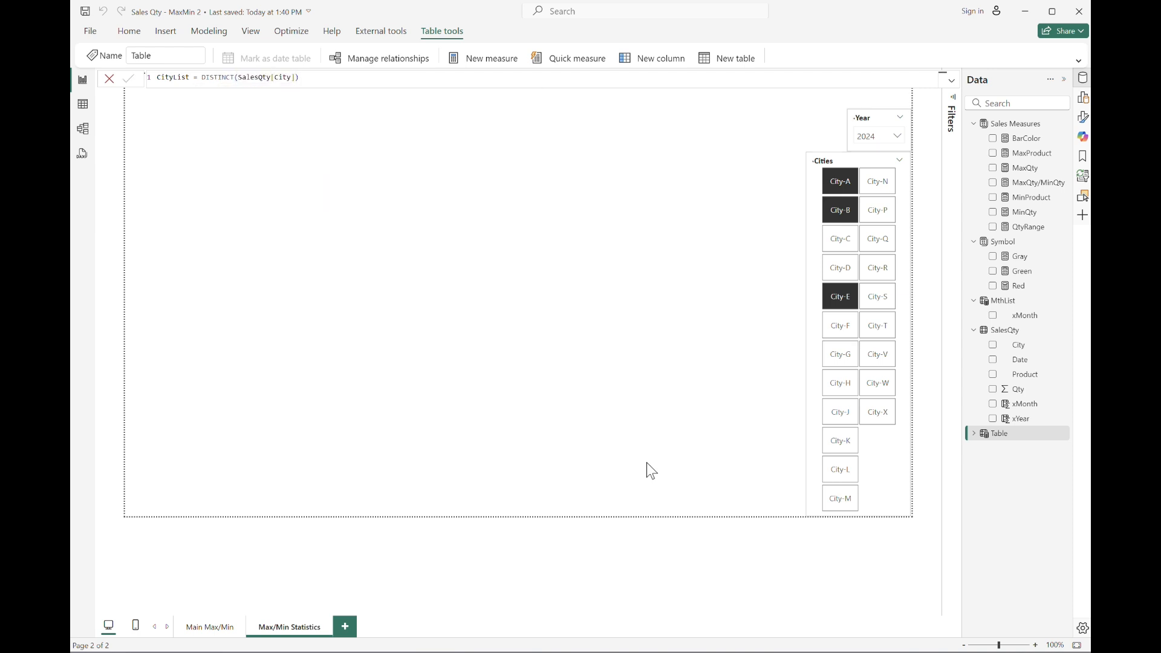
key(Return)
click(974, 301)
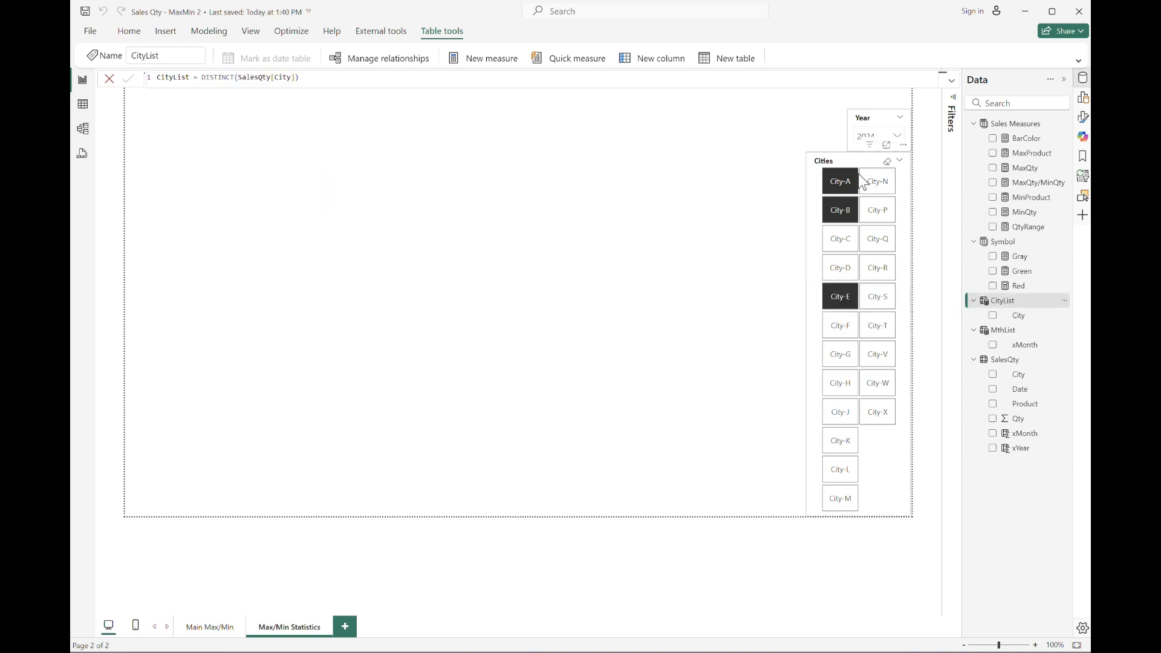
Switch the Cities slicer's field to City from the CityList table.
click(859, 166)
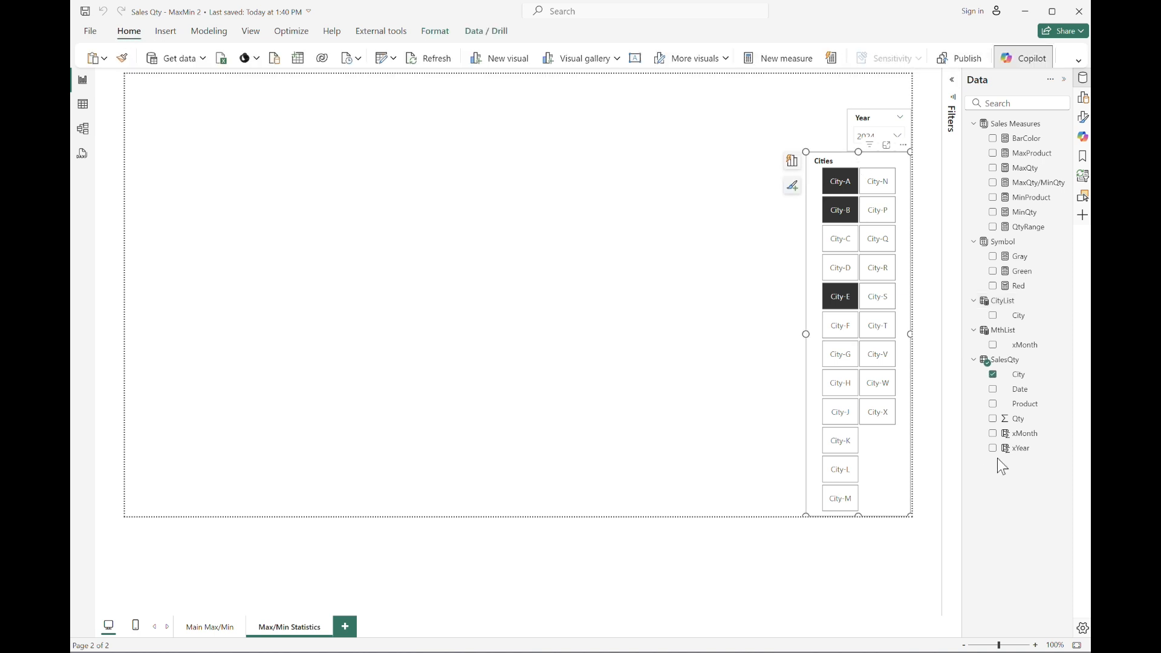
click(1083, 97)
click(1055, 263)
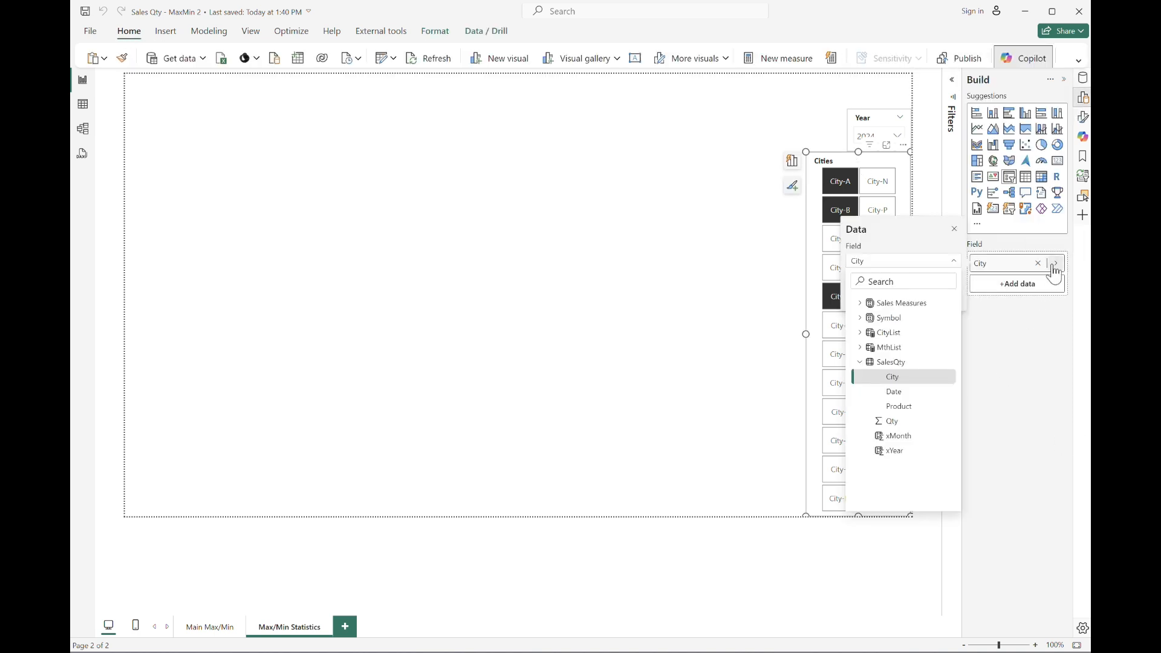
click(862, 333)
click(895, 347)
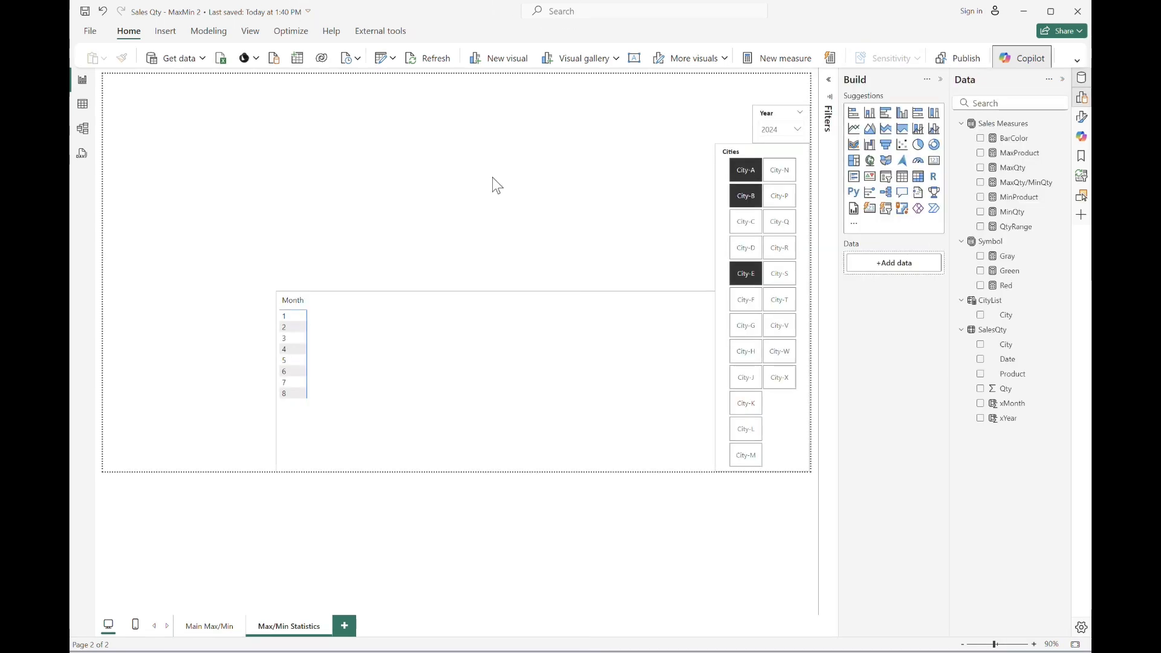
Create an empty entered-data table named Product Statistics.
click(298, 61)
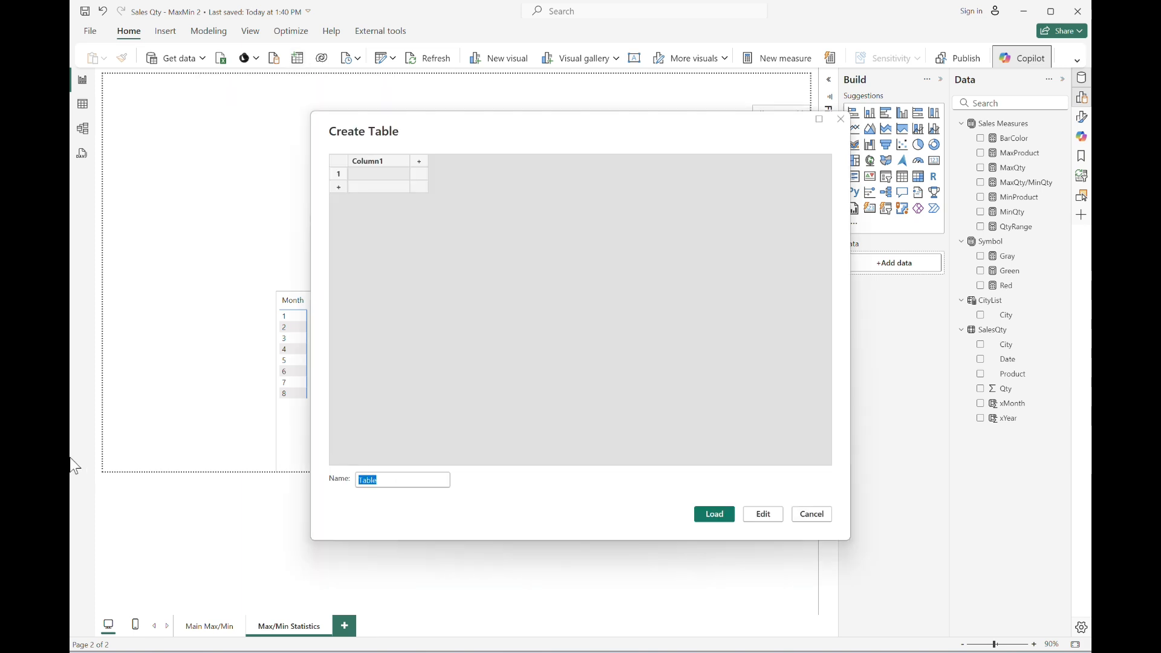
text(Product Stats)
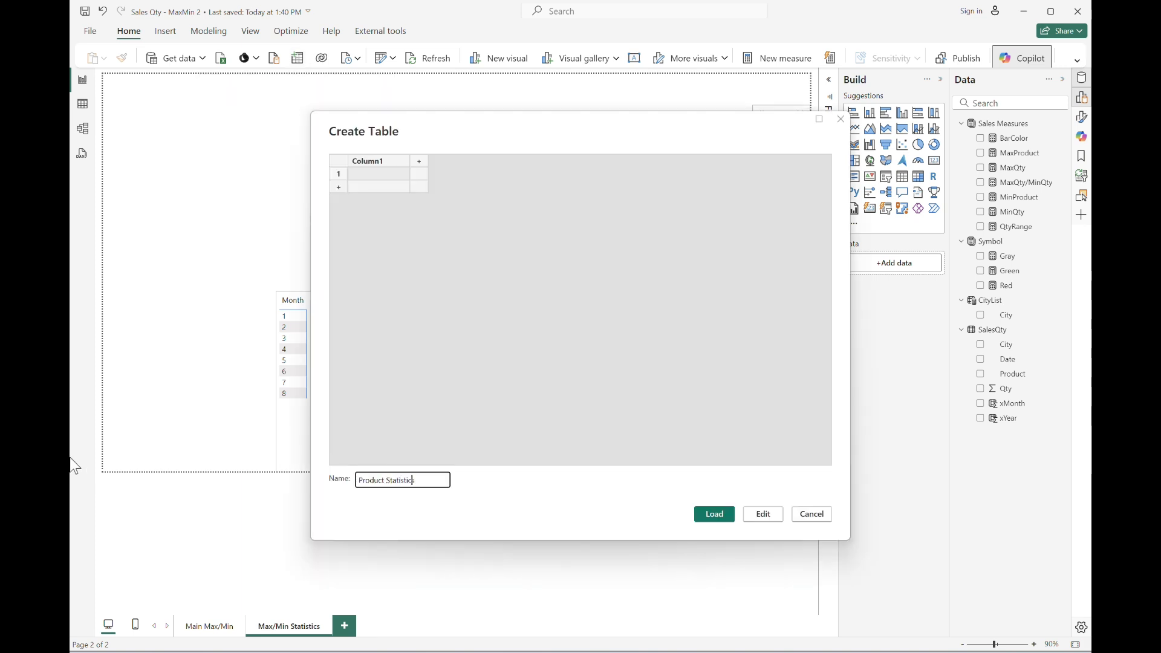
key(Return)
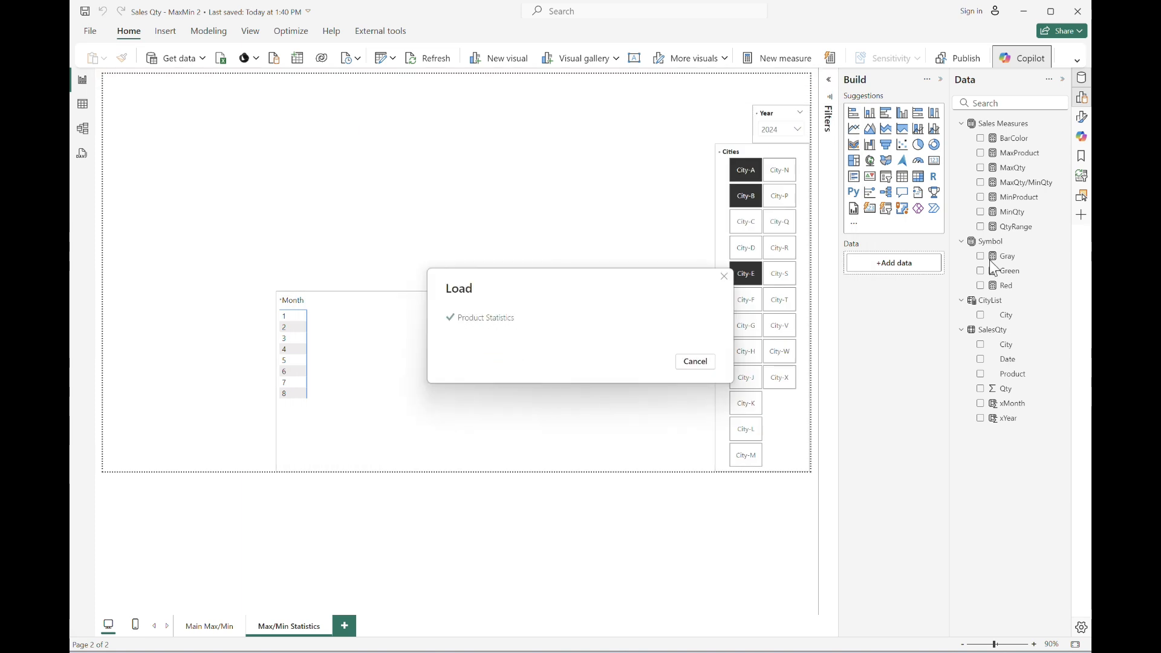
In Product Statistics, add measure ProductTtlQty = SUMX(FILTER(SalesQty, SalesQty[City] in VALUES(CityList[City])), SalesQty[Qty]).
click(962, 329)
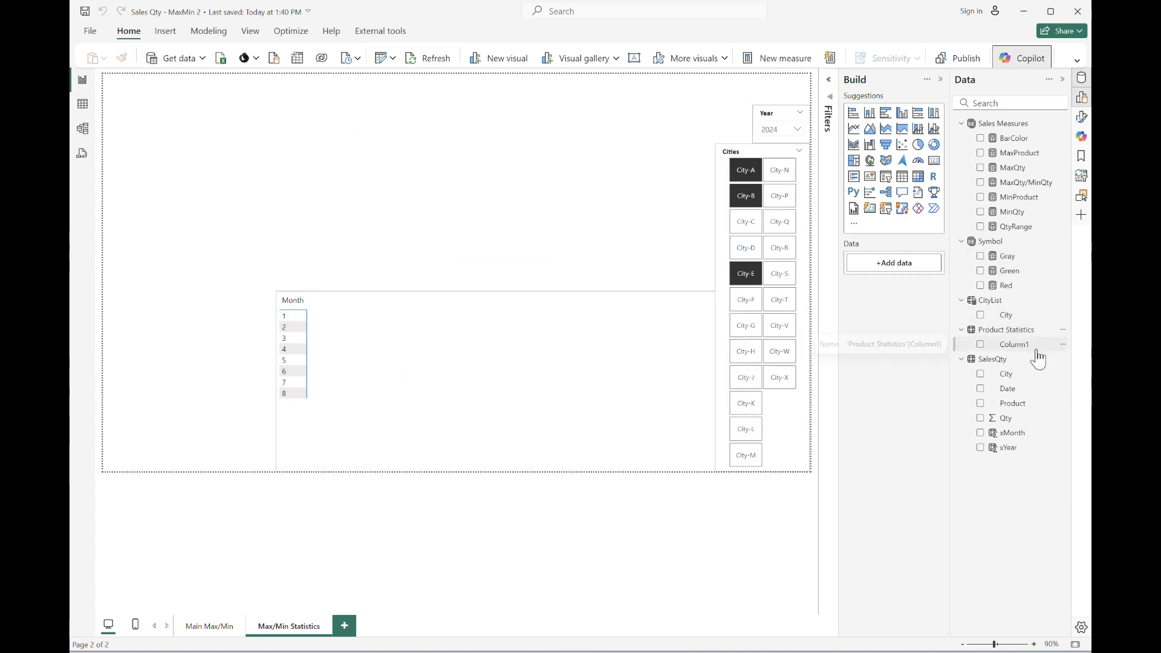
click(1038, 352)
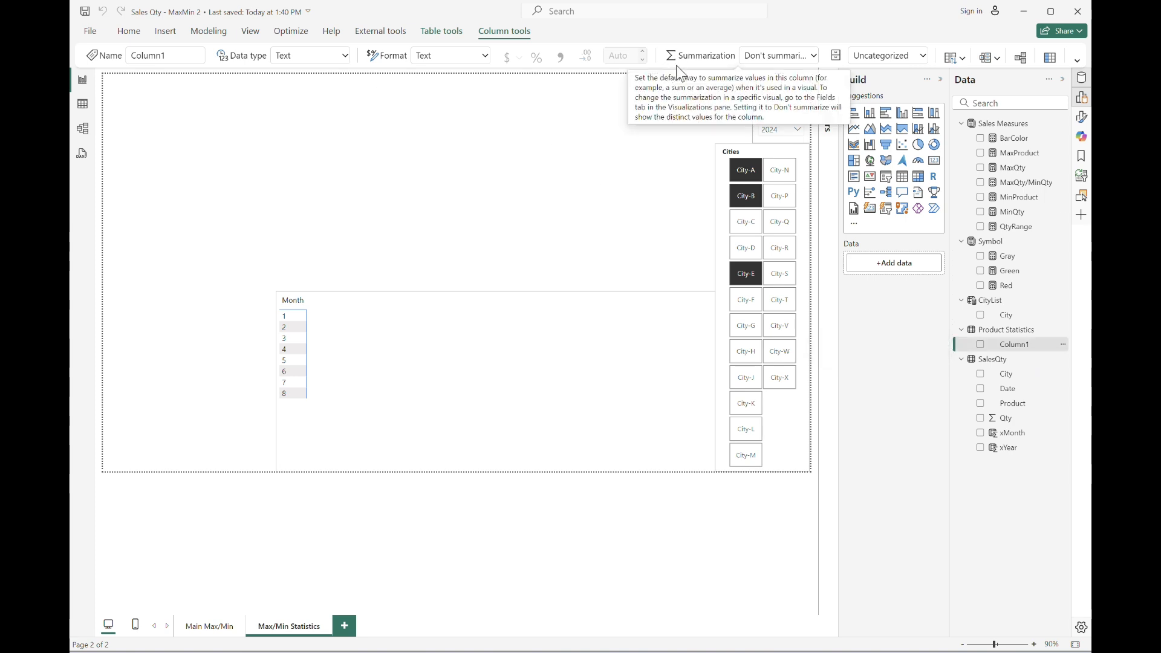
click(128, 31)
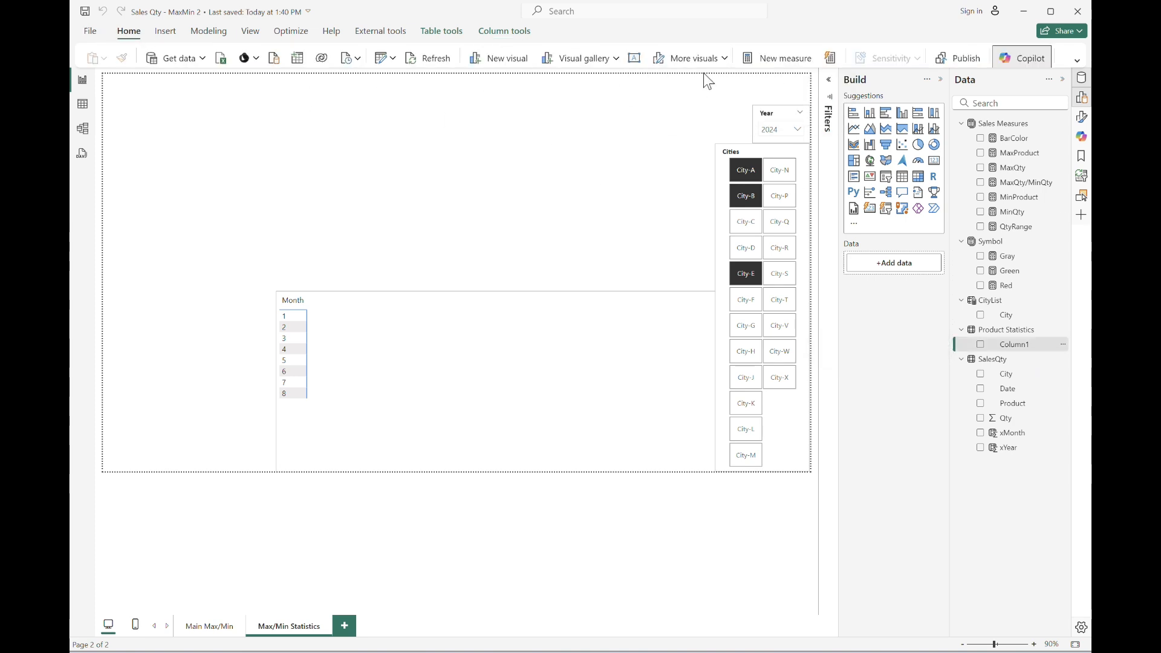
click(777, 58)
text(Product1)
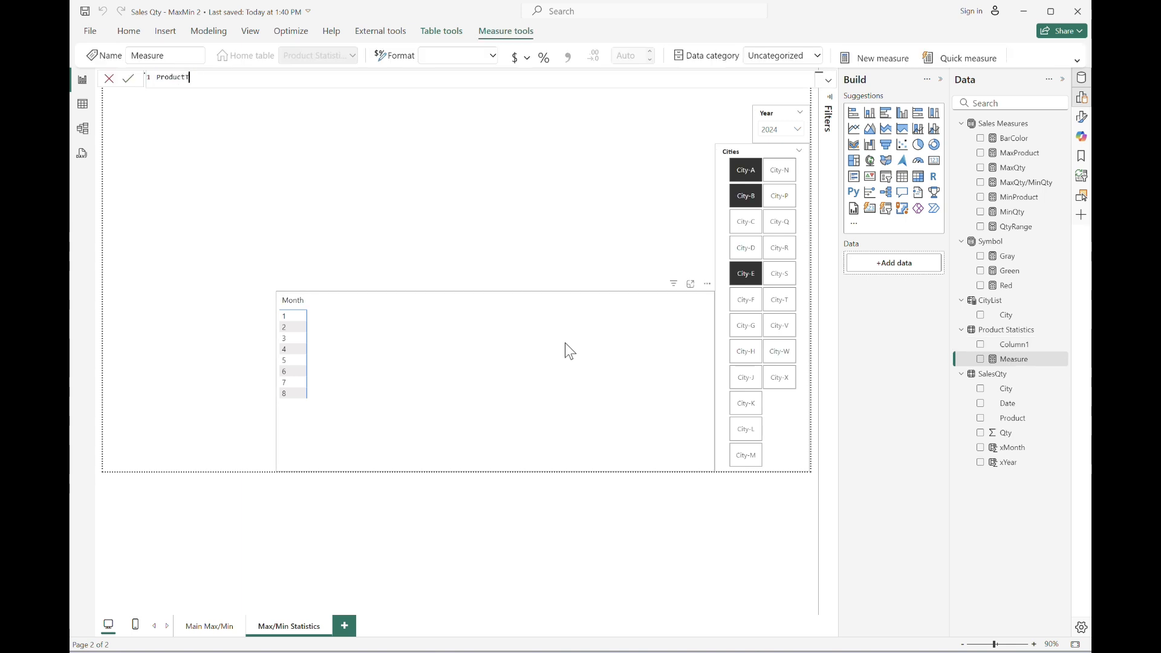
text(tlQty = SUMX(filte)
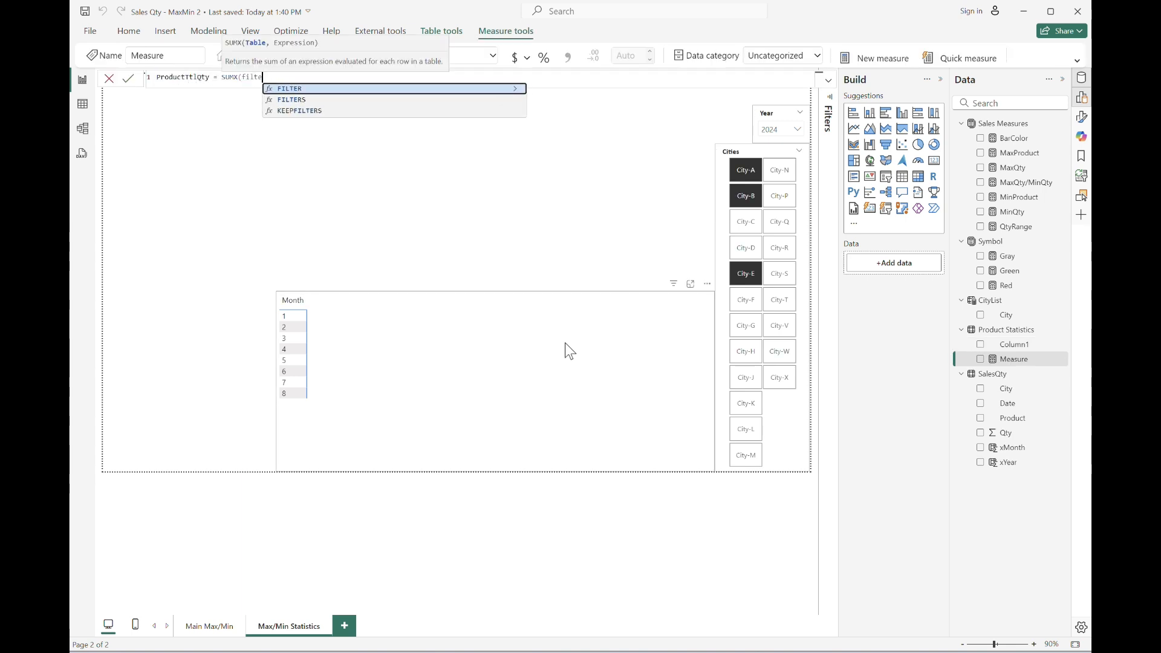
text(r(SalesQty, city)
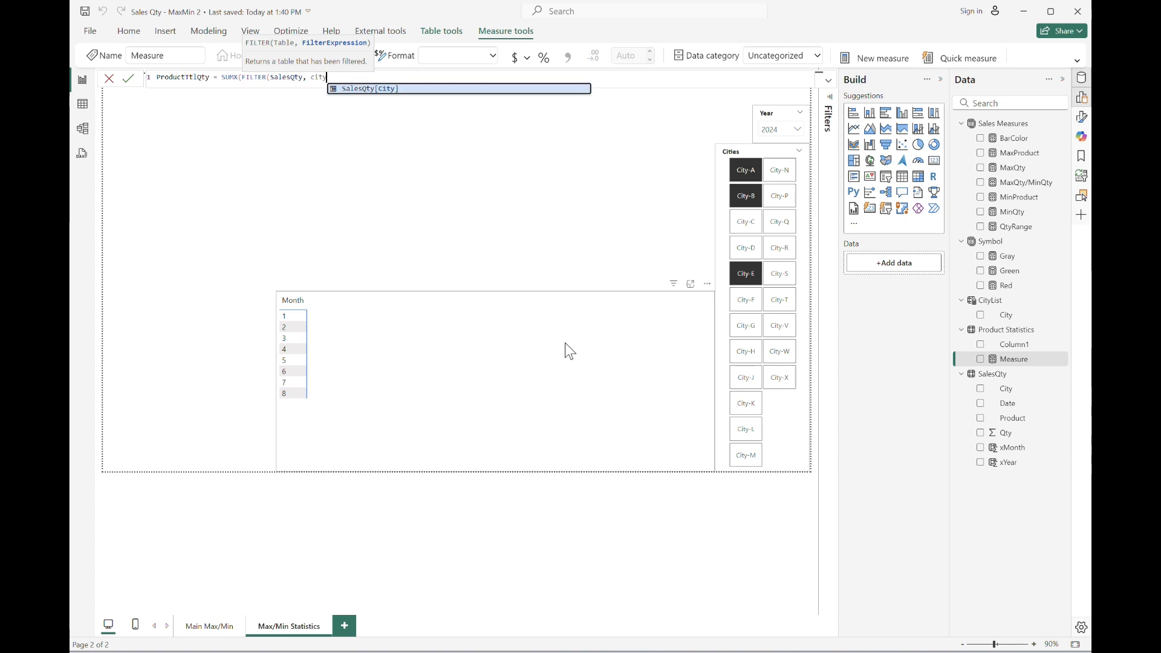
key(Tab)
text(in)
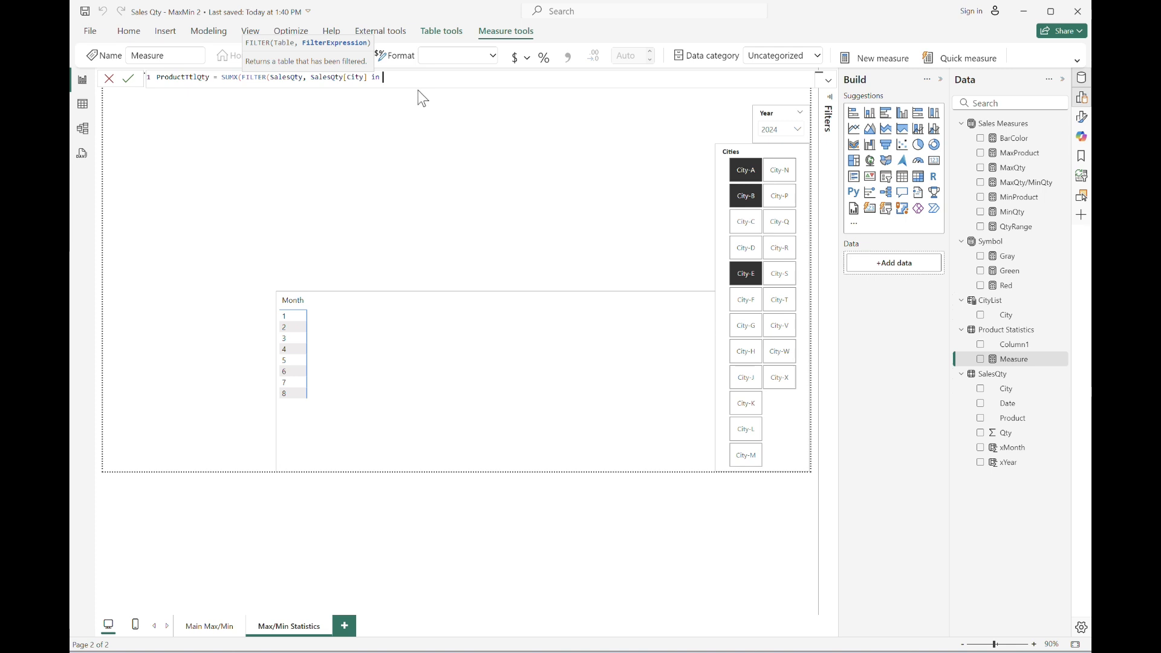
text(values)
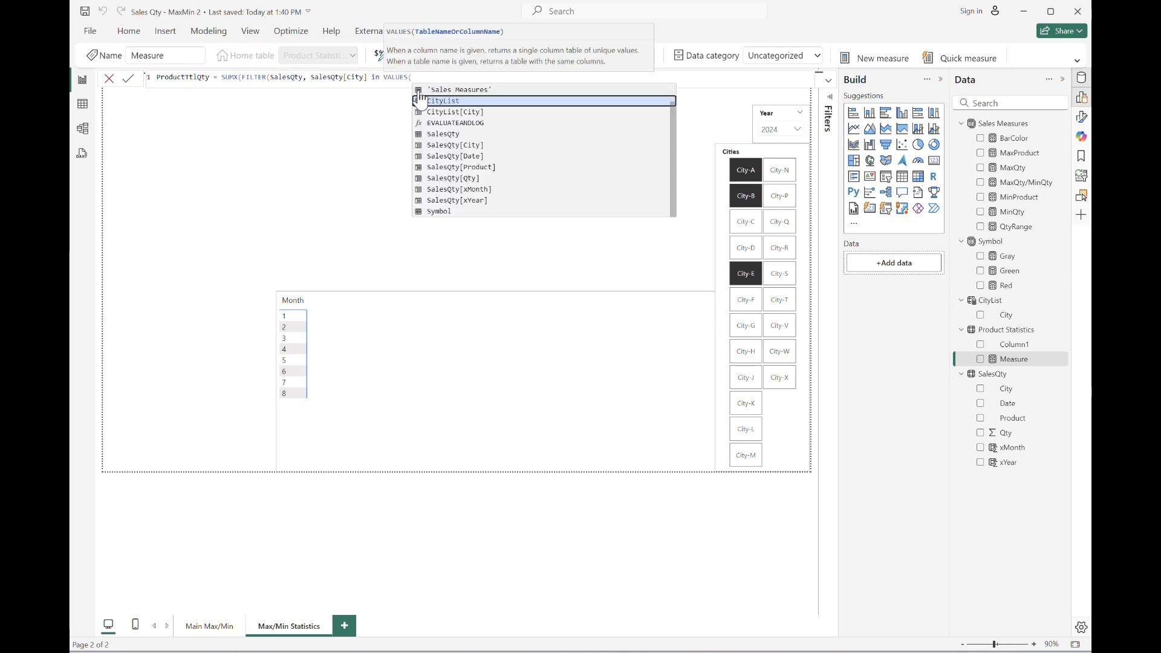
key(Down)
key(Tab)
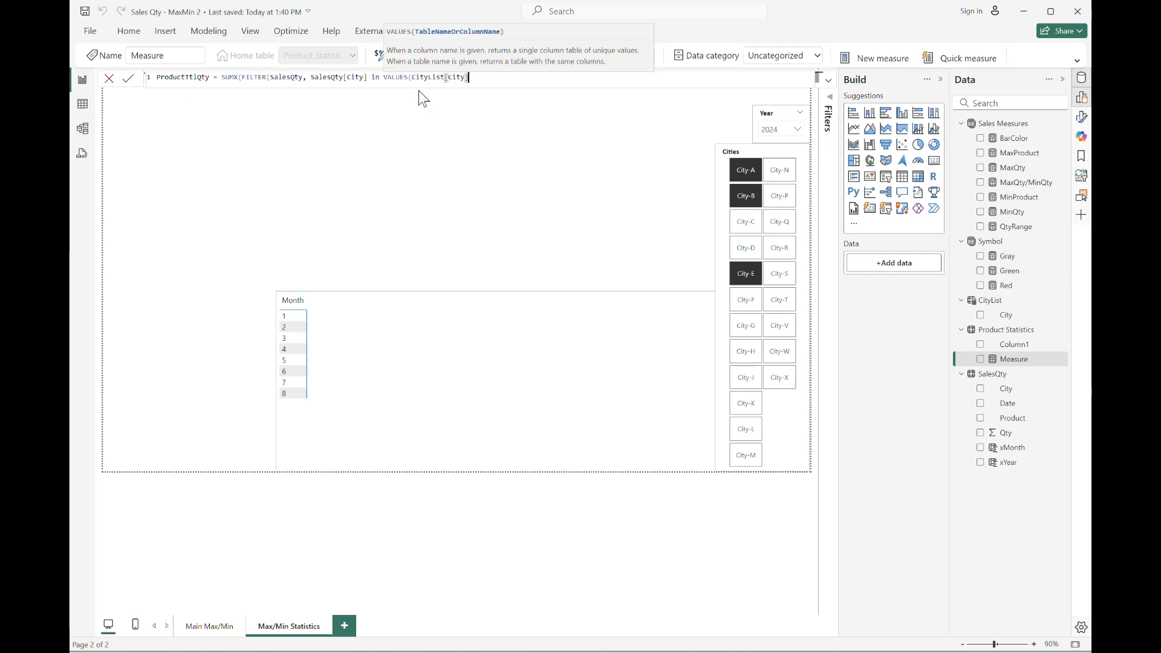
text()))
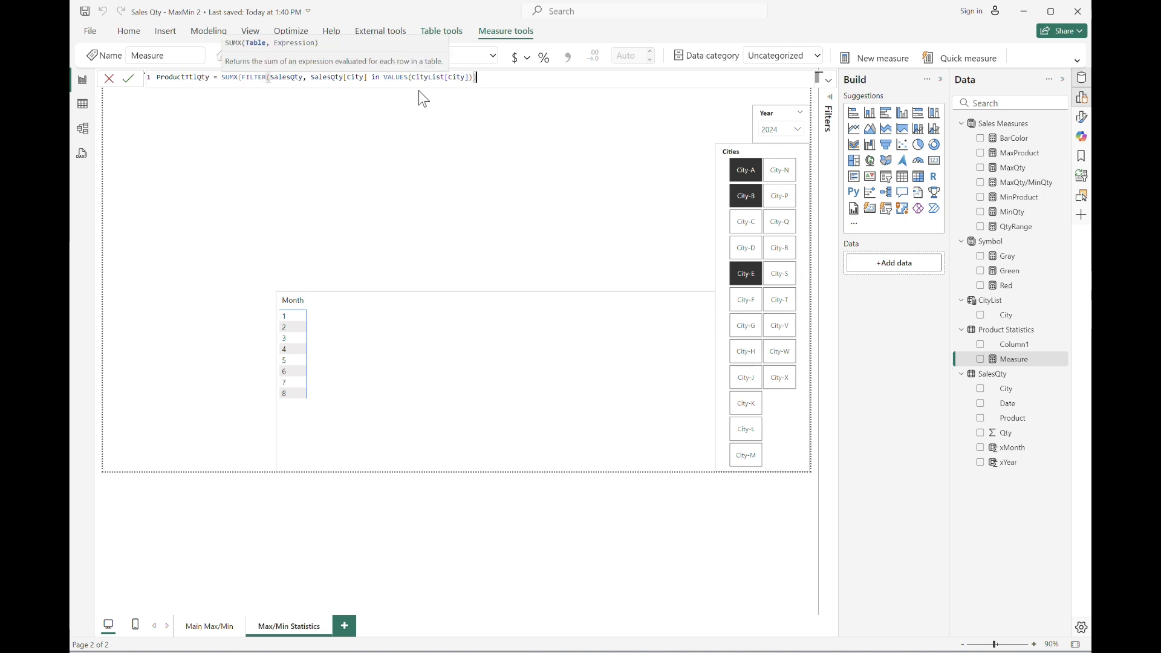
text(, qty)
key(Down)
key(Down)
key(Down)
key(Down)
key(Down)
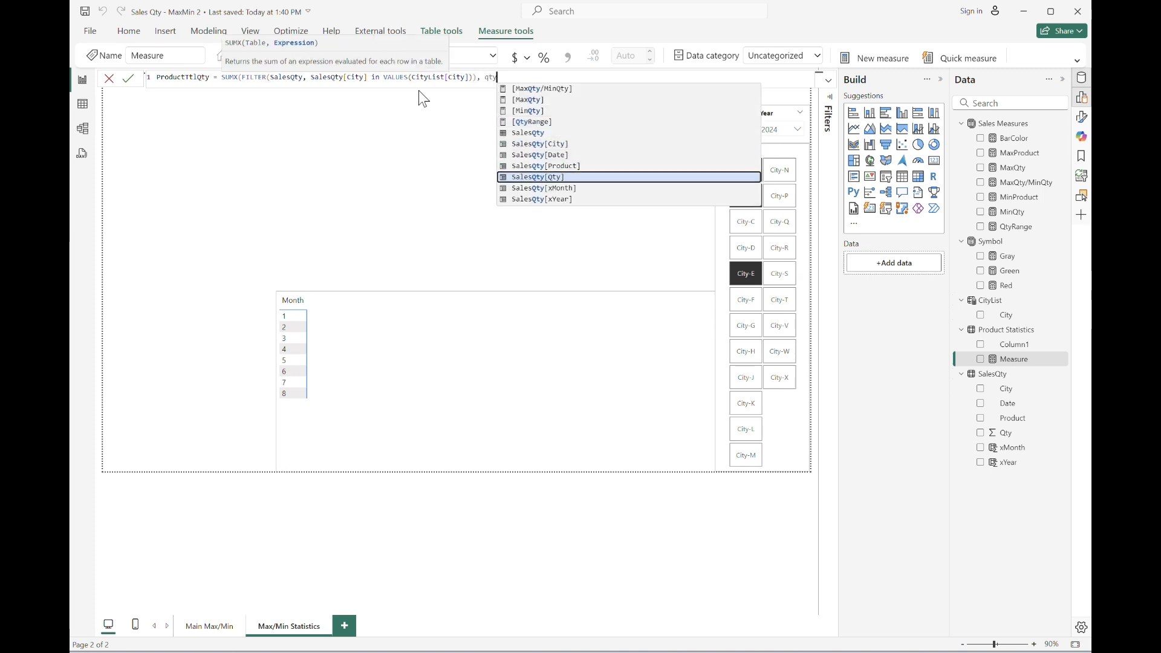
key(Tab)
text())
key(Return)
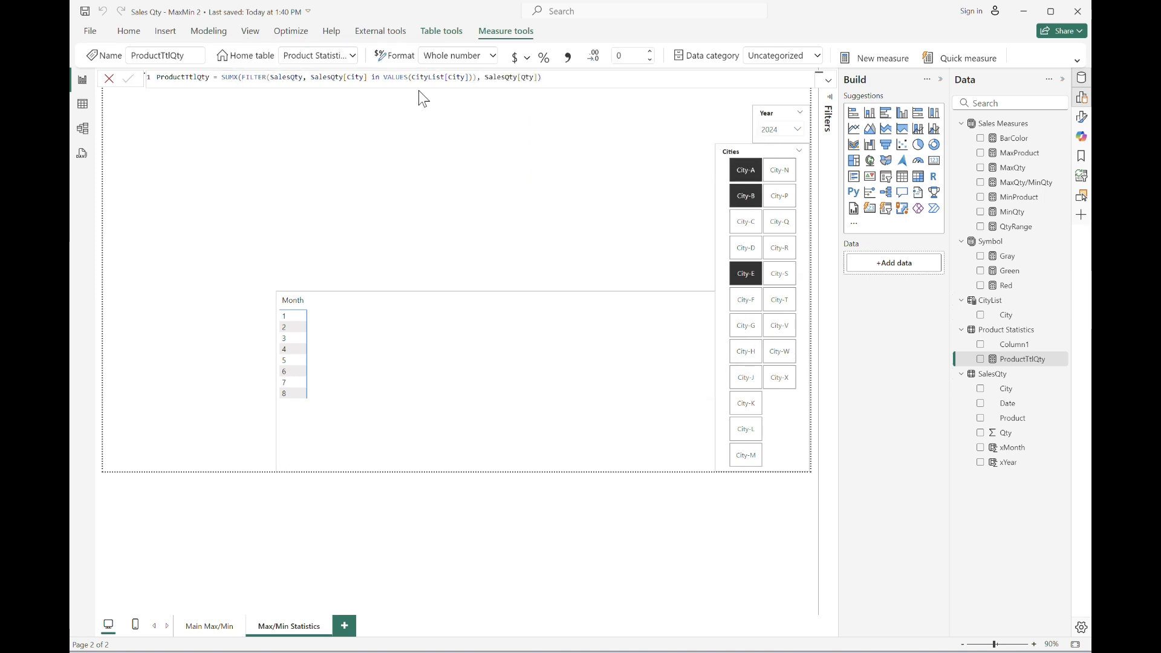
Add ProductTtlQty to the values of the Month matrix visual.
click(601, 371)
drag(1022, 365, 895, 365)
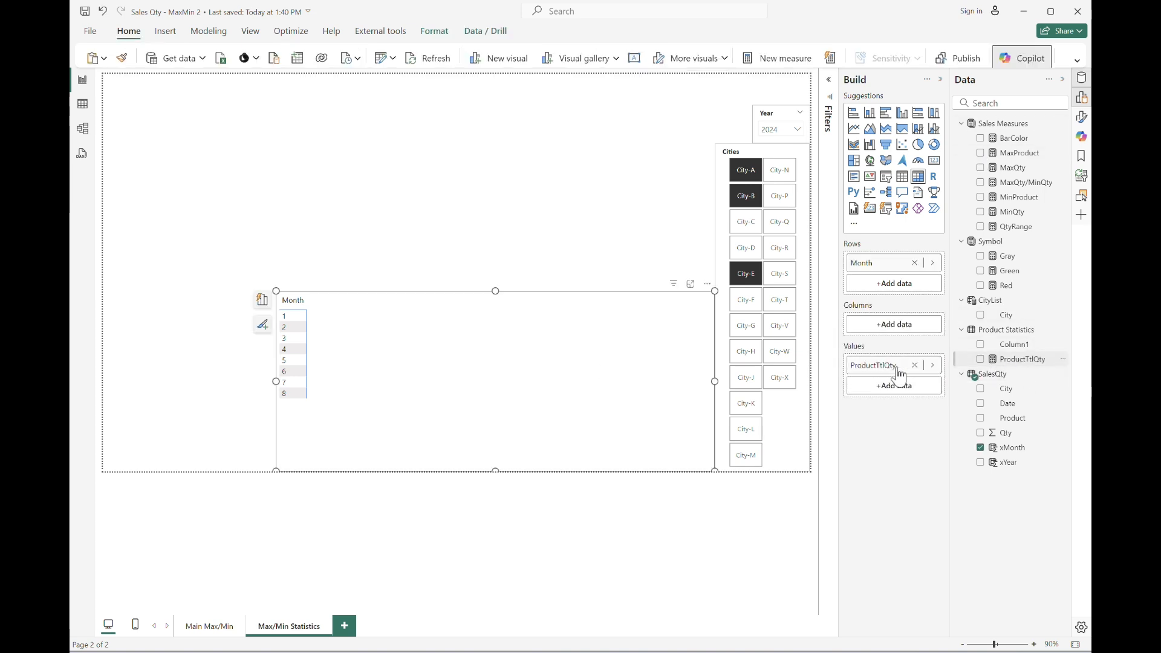
Delete the placeholder Column1 from the Product Statistics table.
click(1041, 349)
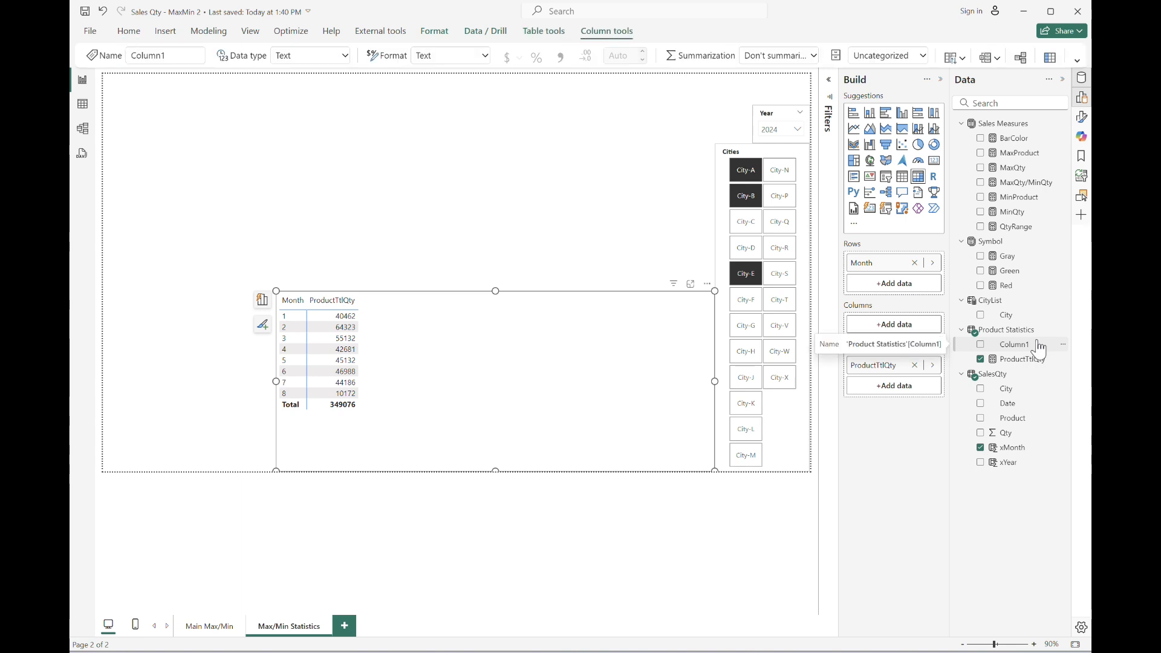
key(Delete)
key(Escape)
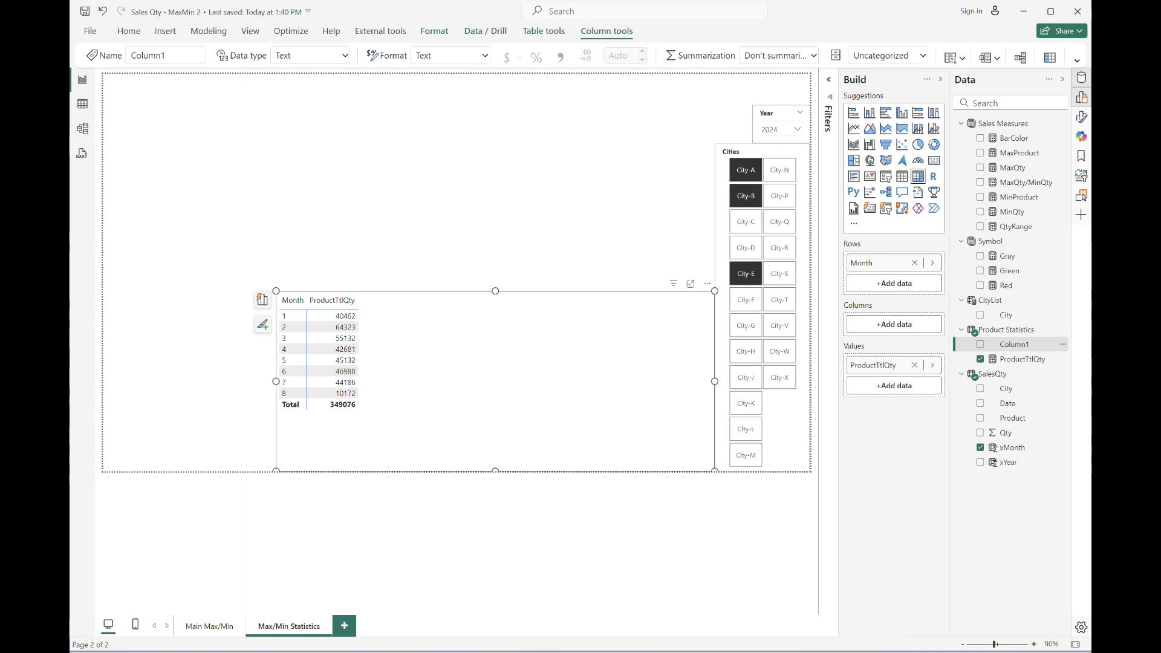
Turn on the thousands separator for the ProductTtlQty measure's number format.
mouse_move(658, 652)
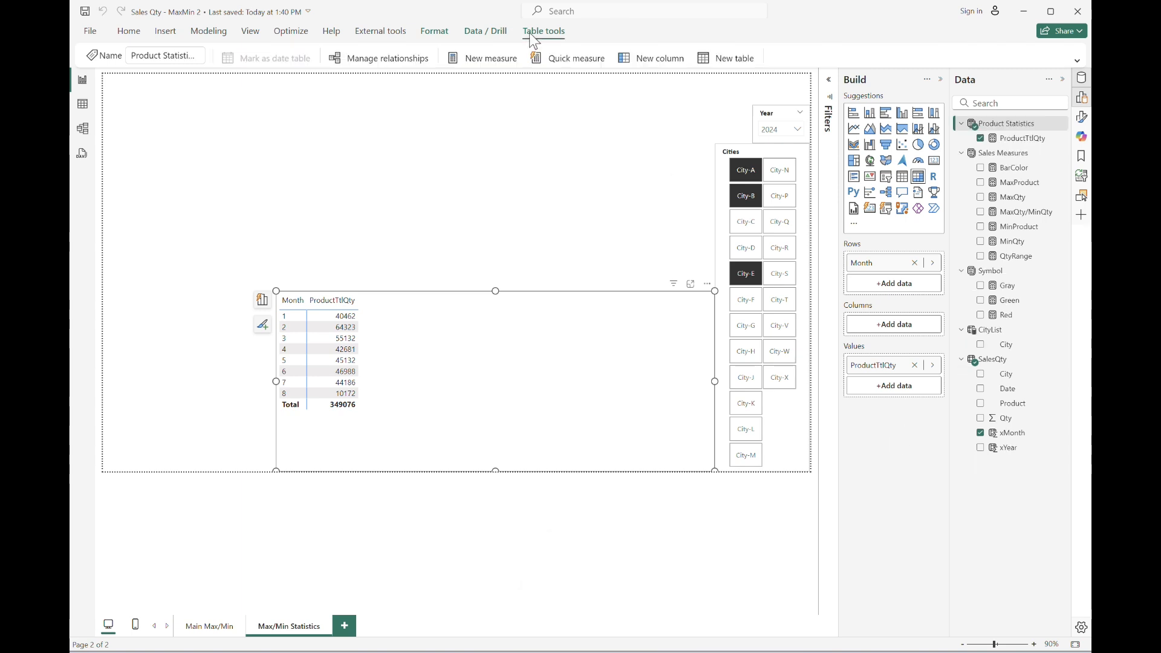
click(1028, 138)
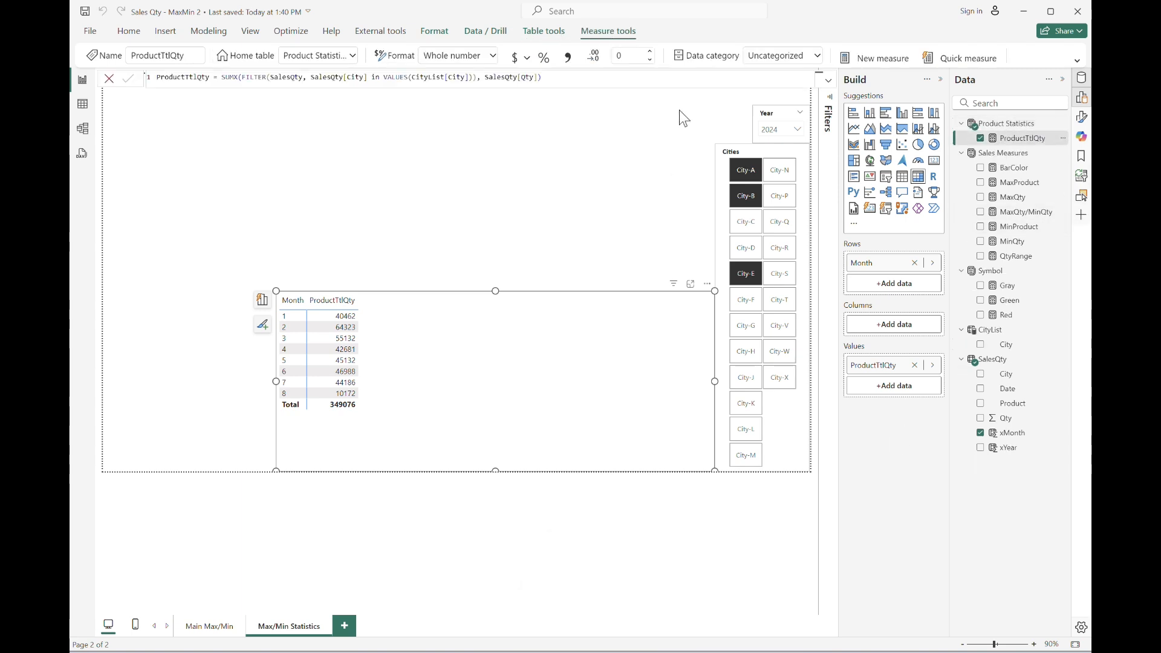
click(569, 59)
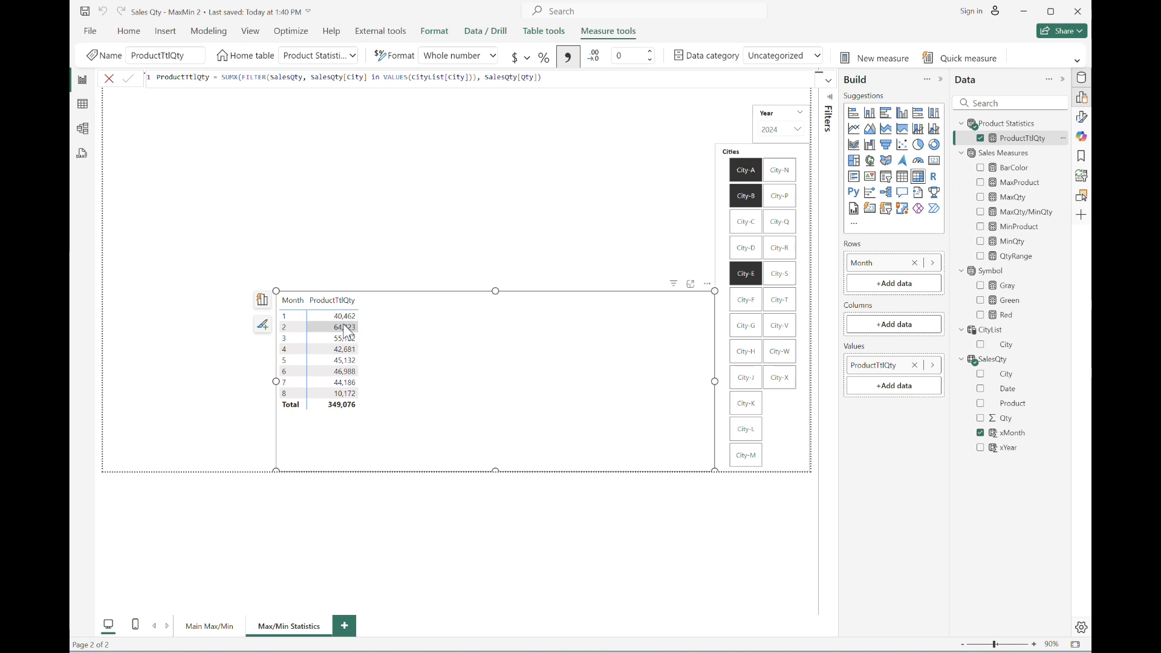
In table view, copy the entire SalesQty table.
click(82, 104)
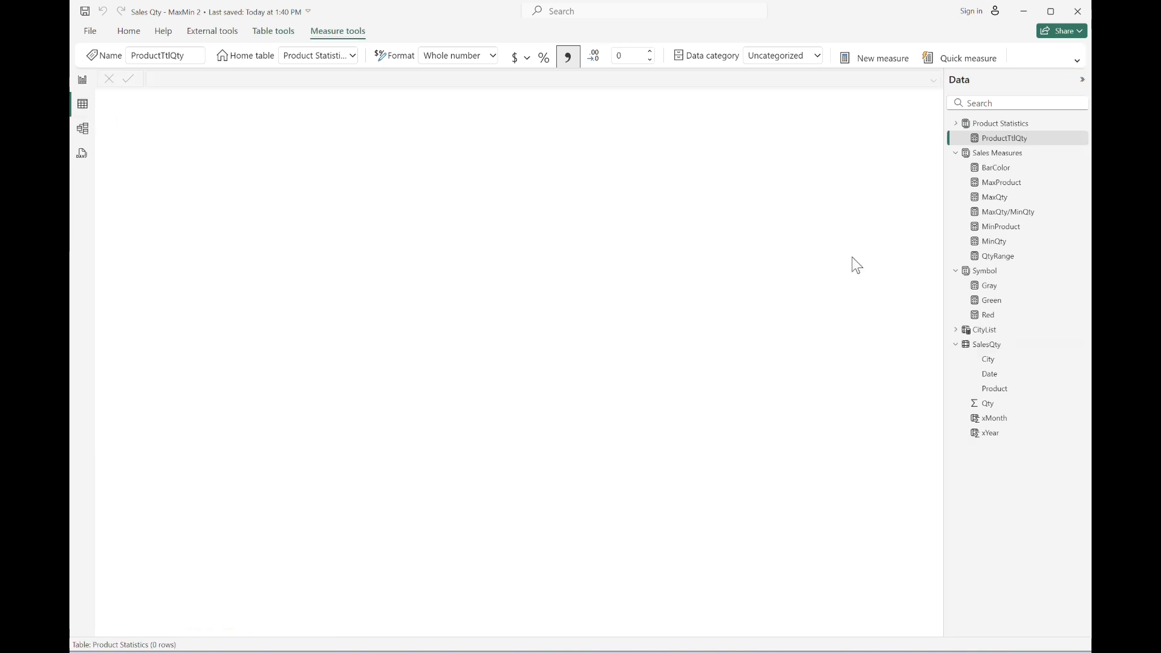
click(987, 344)
right_click(990, 347)
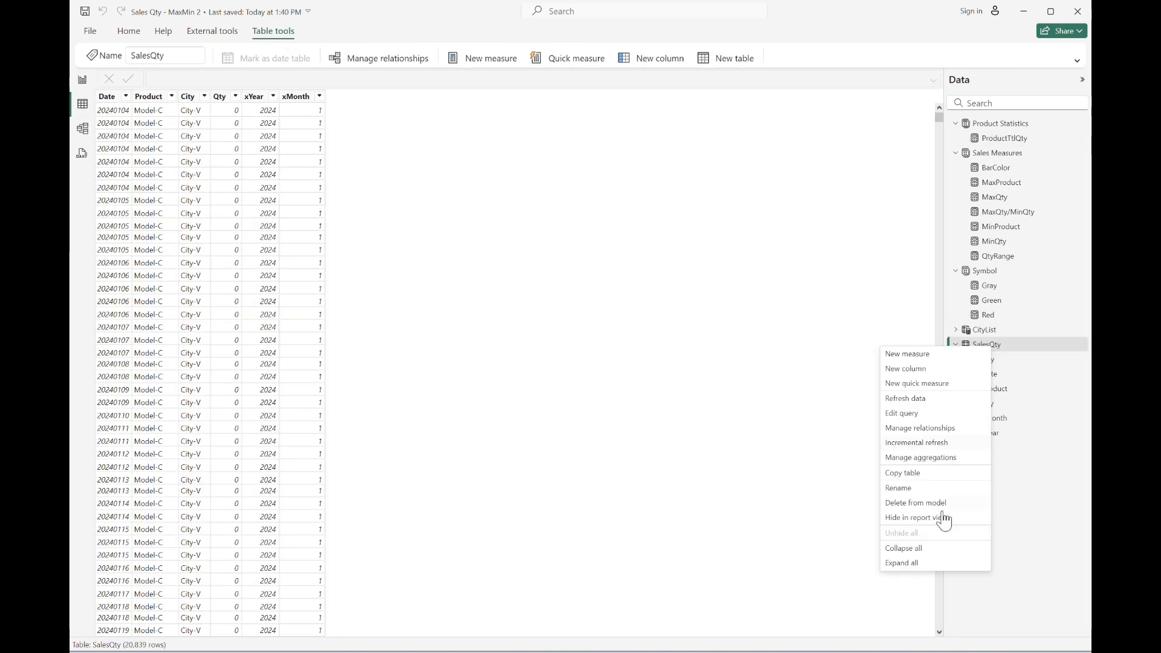
click(931, 488)
key(Return)
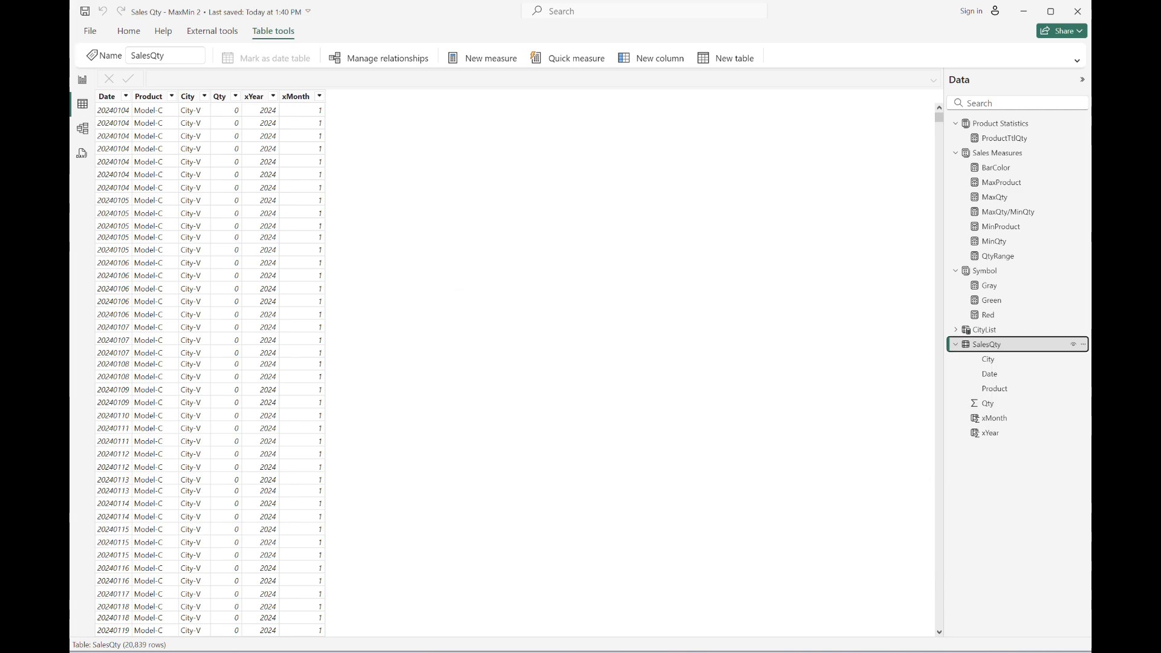
Switch to Excel and paste the copied SalesQty data into the sheet.
key(alt+Tab)
key(ctrl+v)
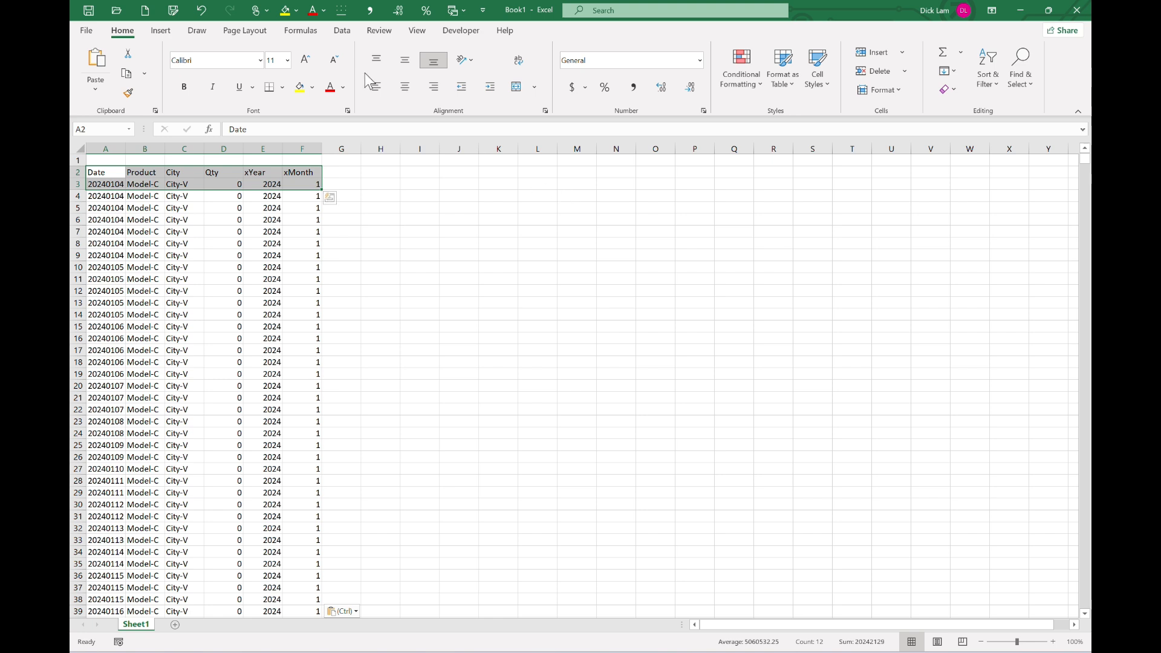
Turn on column filters and filter the xMonth column to show only month 1.
click(342, 31)
click(552, 66)
click(272, 254)
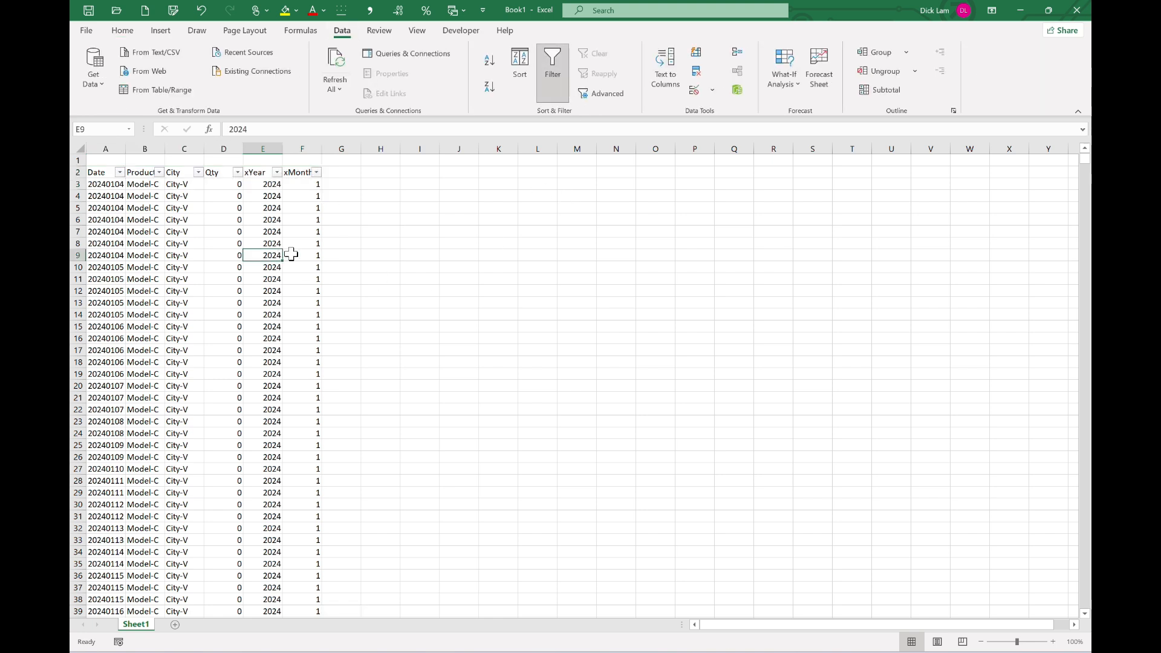
click(317, 172)
click(193, 317)
click(192, 329)
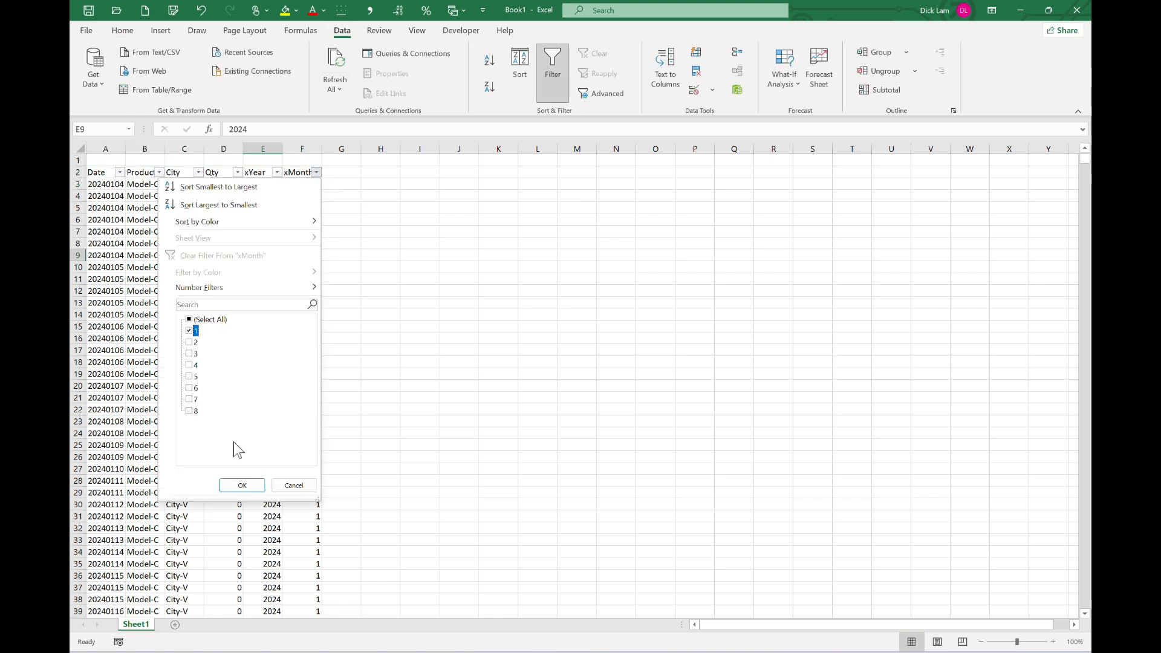
click(241, 485)
Filter the City column to show only City-A, City-B and City-E.
click(198, 172)
click(118, 320)
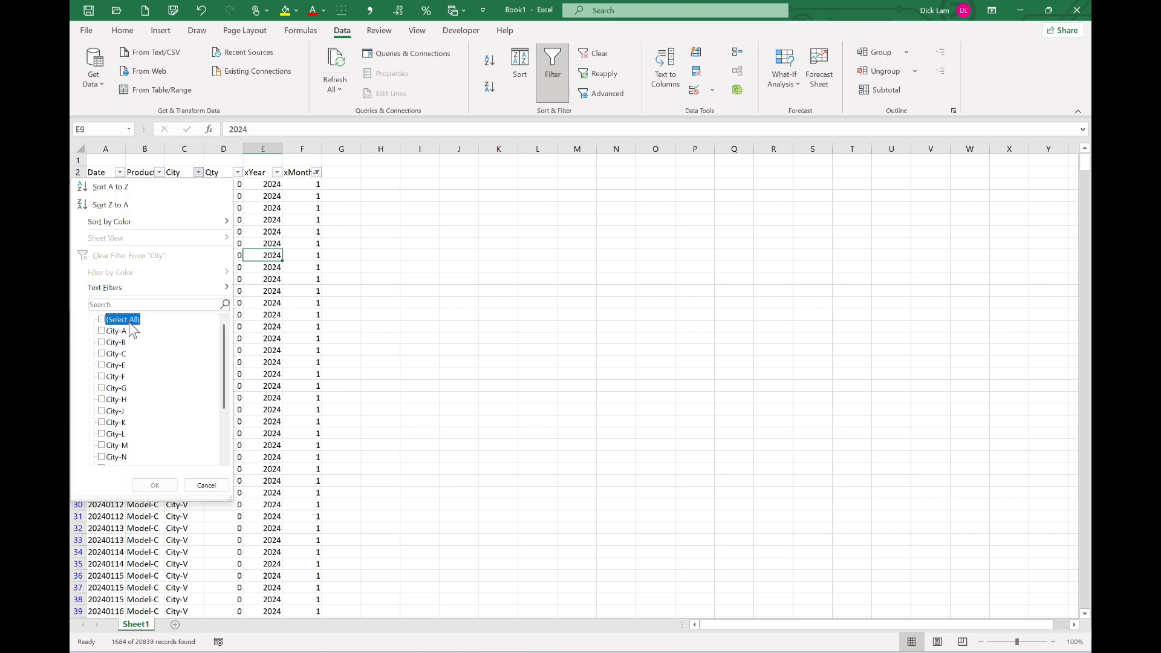
click(116, 331)
click(116, 343)
click(116, 365)
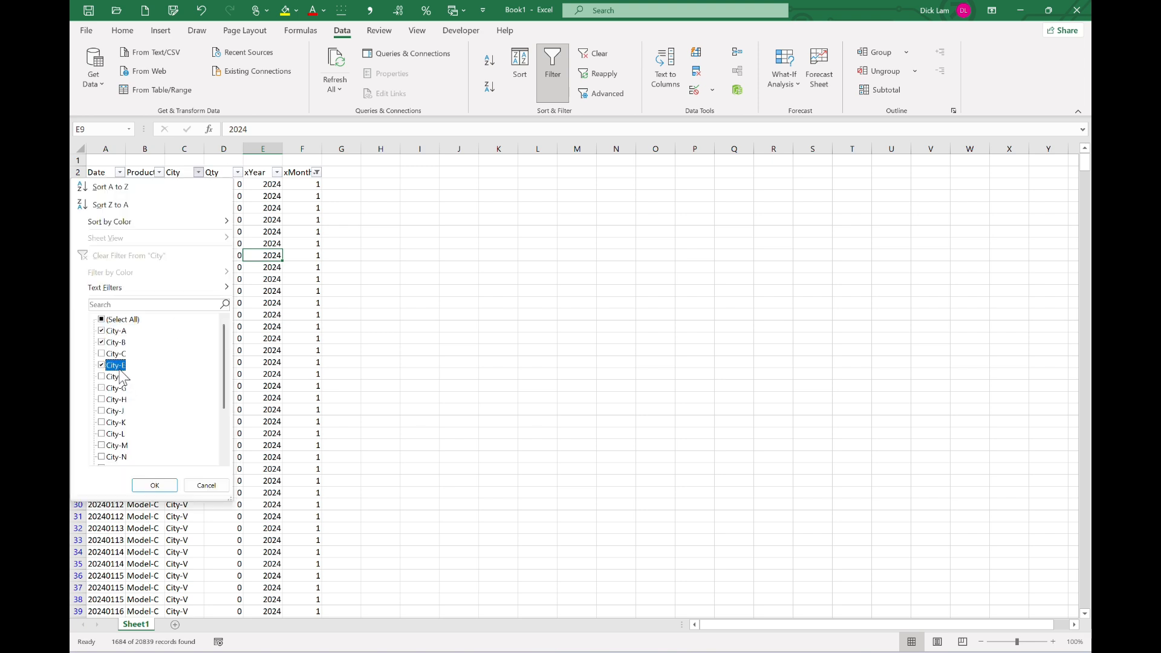
click(159, 485)
In cell D1, enter a SUBTOTAL(9, …) formula summing the filtered Qty column.
click(241, 161)
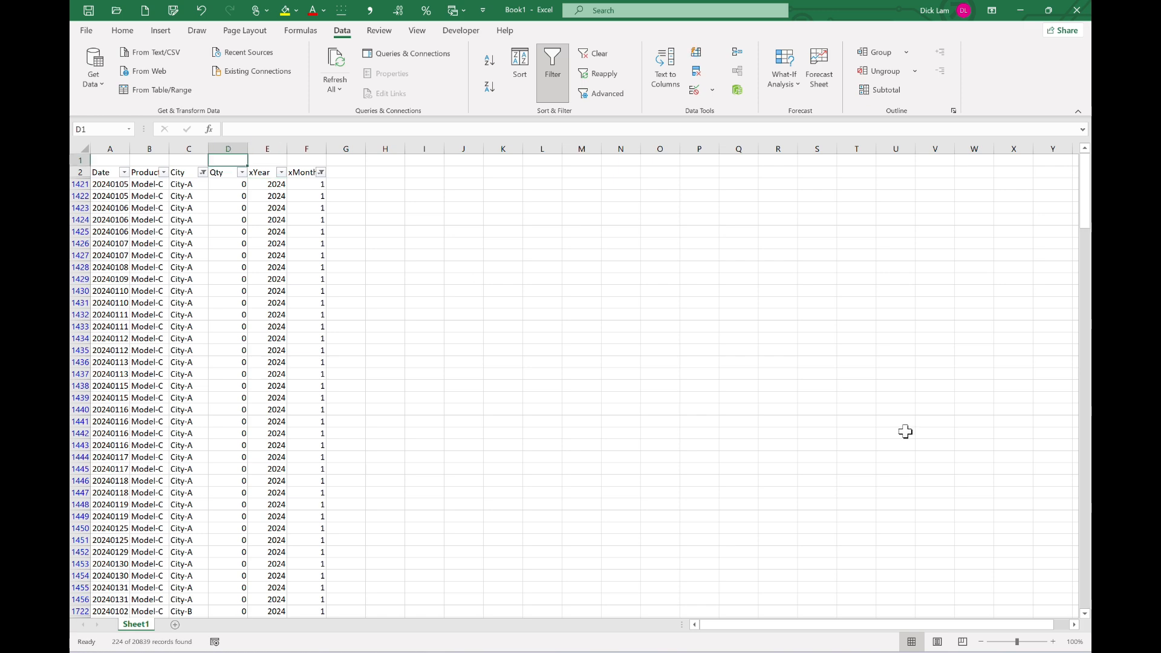
text(=SUBTOTAL(9,)
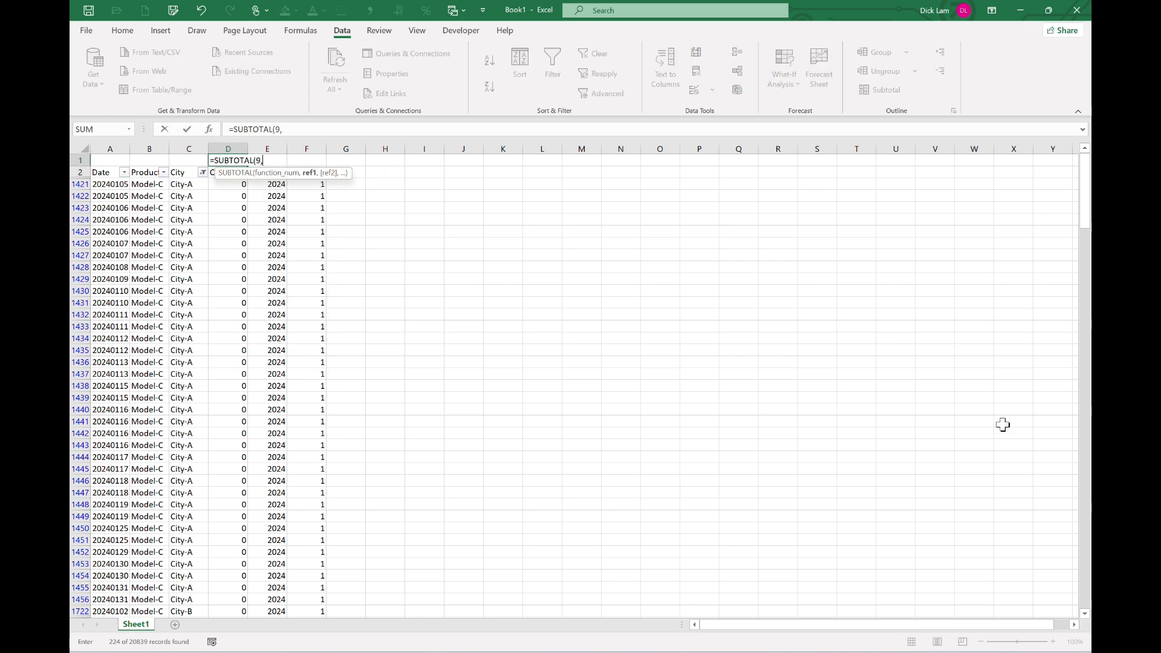
key(Down)
key(ctrl+shift+Down)
key(Return)
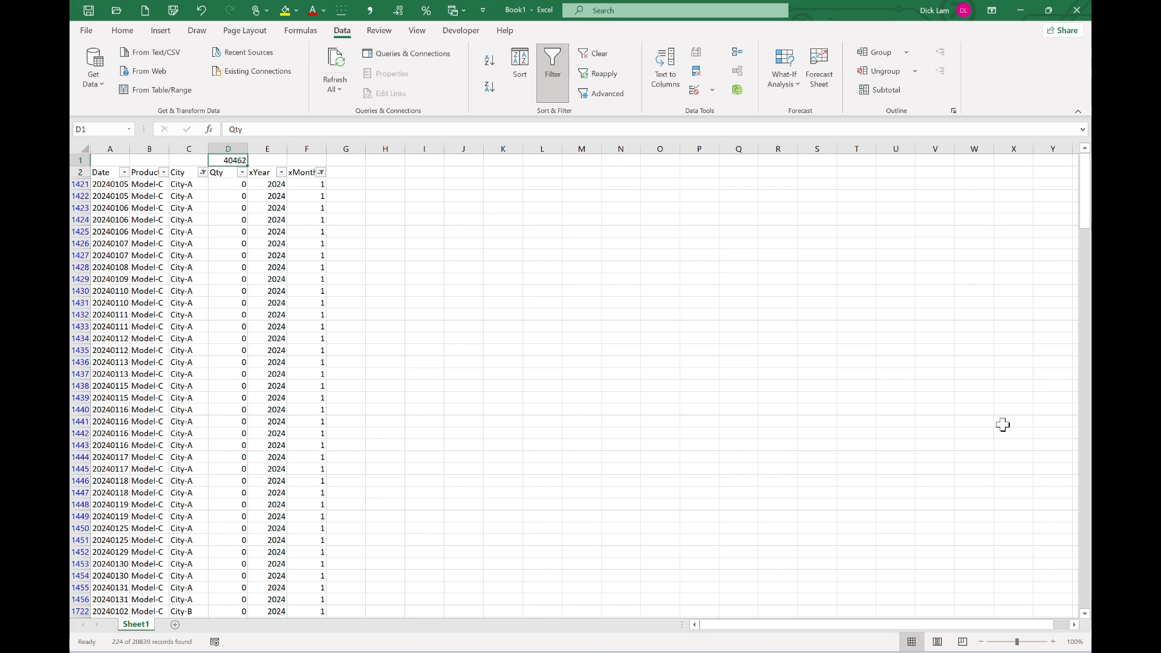
Back in the Power BI report, create a new measure in Product Statistics named ProductMax, starting a Var on line two.
key(alt+Tab)
key(alt+Tab)
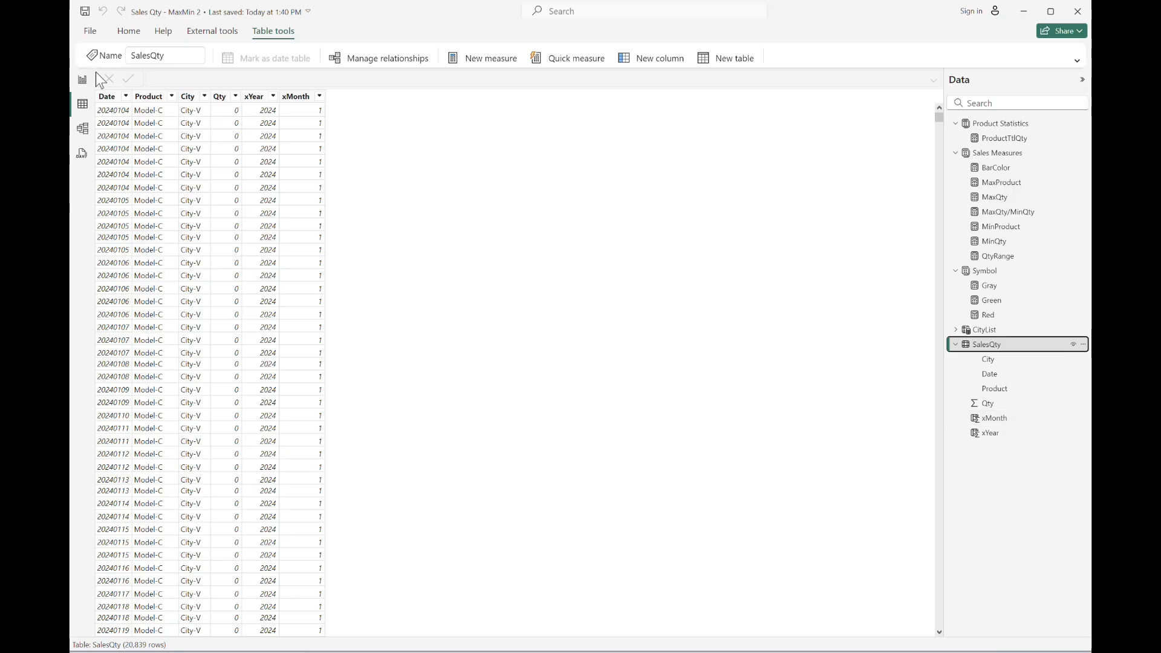
click(83, 79)
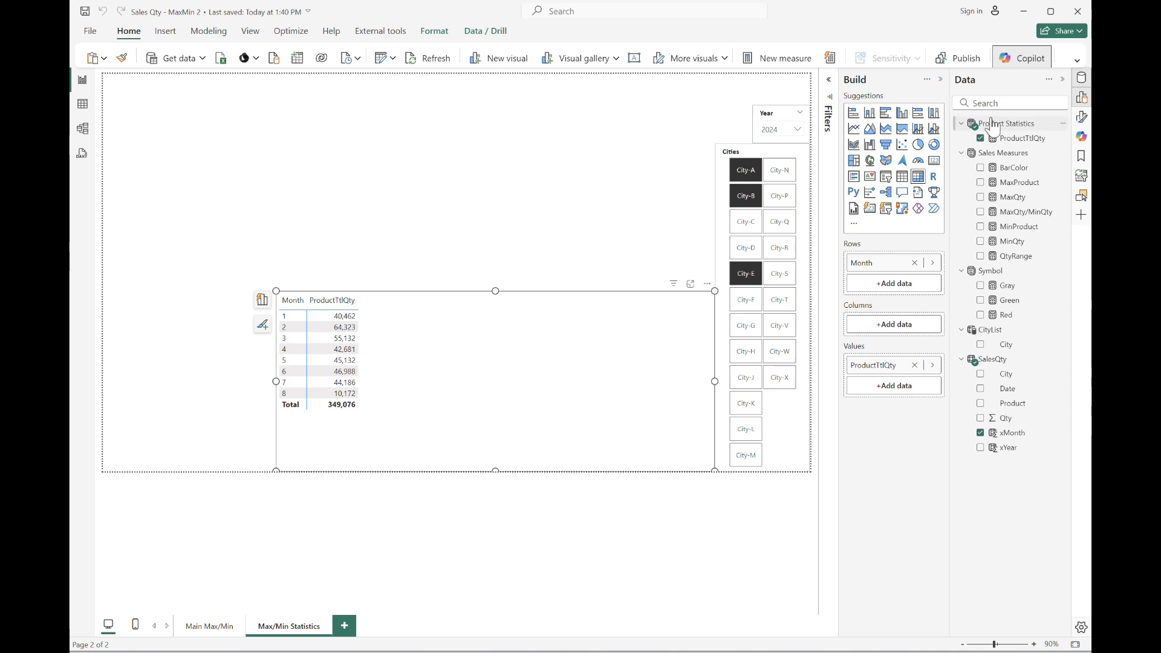
click(1005, 123)
click(490, 59)
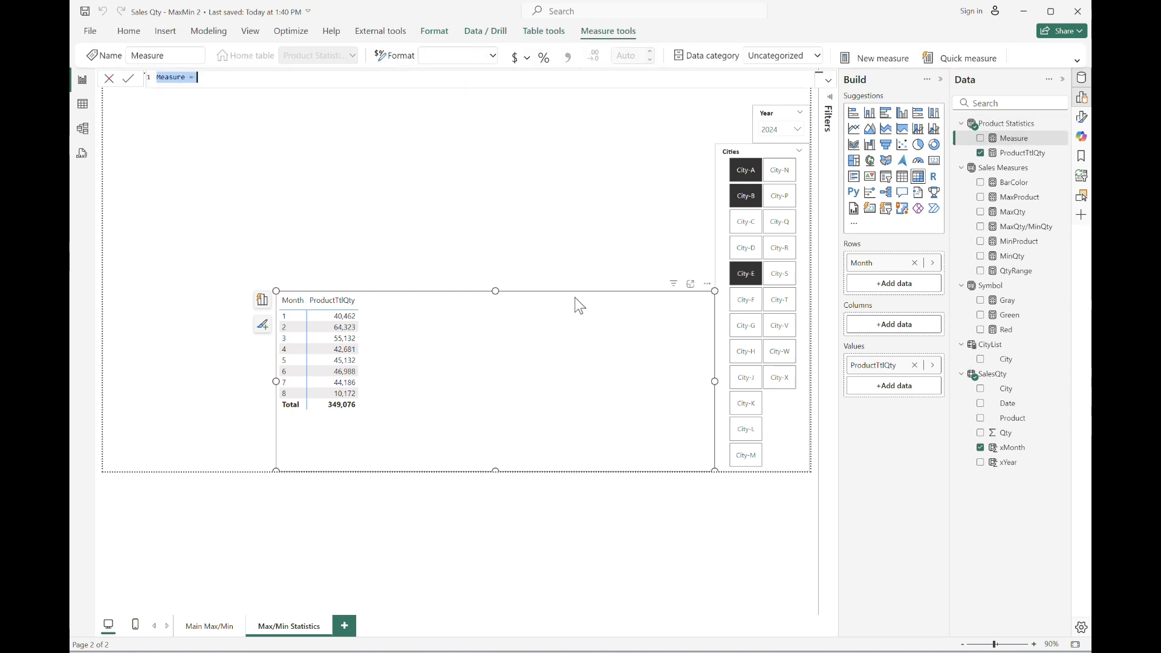
text(ProductMax =)
key(shift+Return)
text(Var )
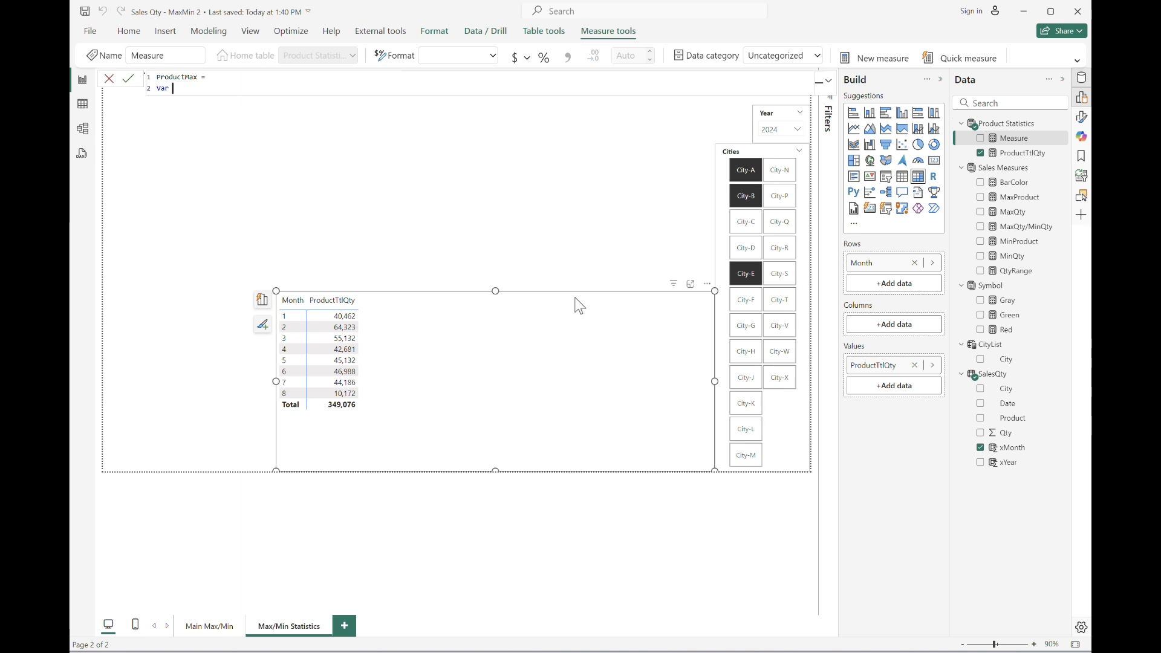
text(TmpTbl = addCOLUMNS(DISTINCT(SELECTCOLUMNS()
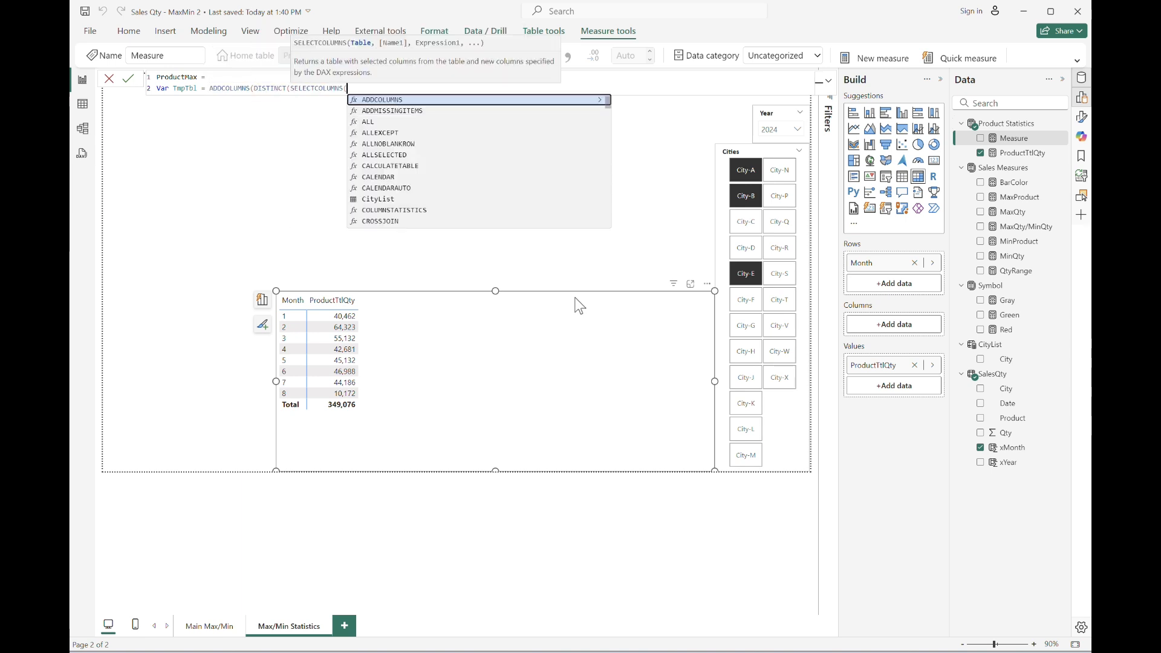
text(SalesQty, )
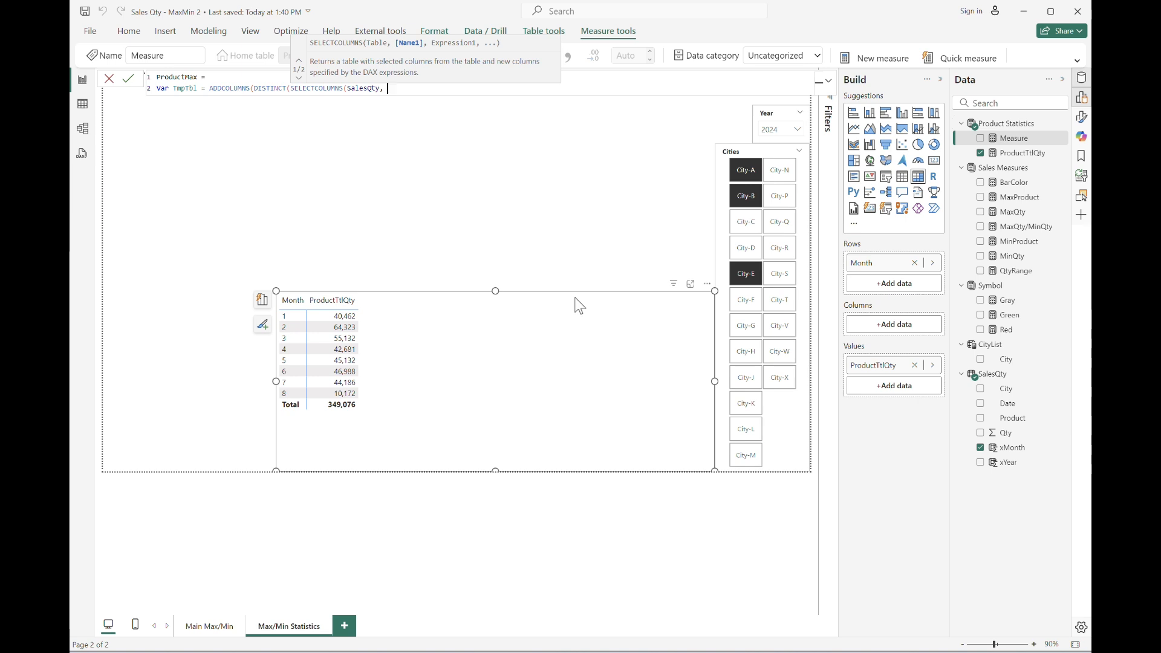
text("xProduct", p)
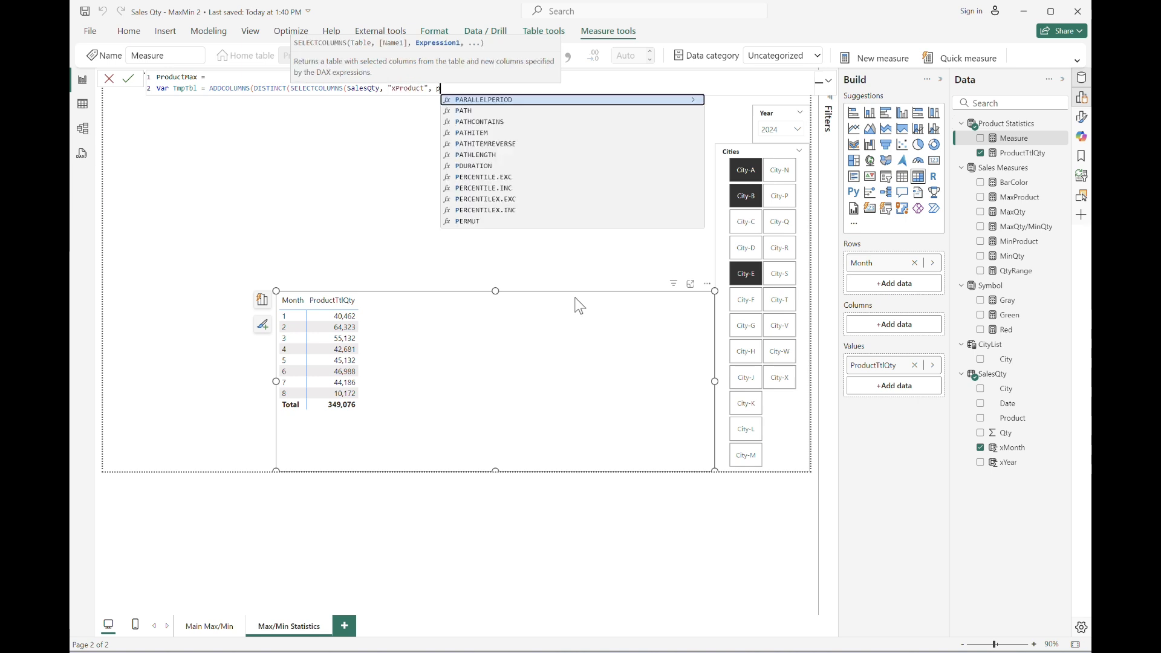
text(roduc)
Define TmpTbl = ADDCOLUMNS(DISTINCT(SELECTCOLUMNS(SalesQty, "xProduct", SalesQty[Product])), and break to a new line.
key(Down)
key(Down)
key(Tab)
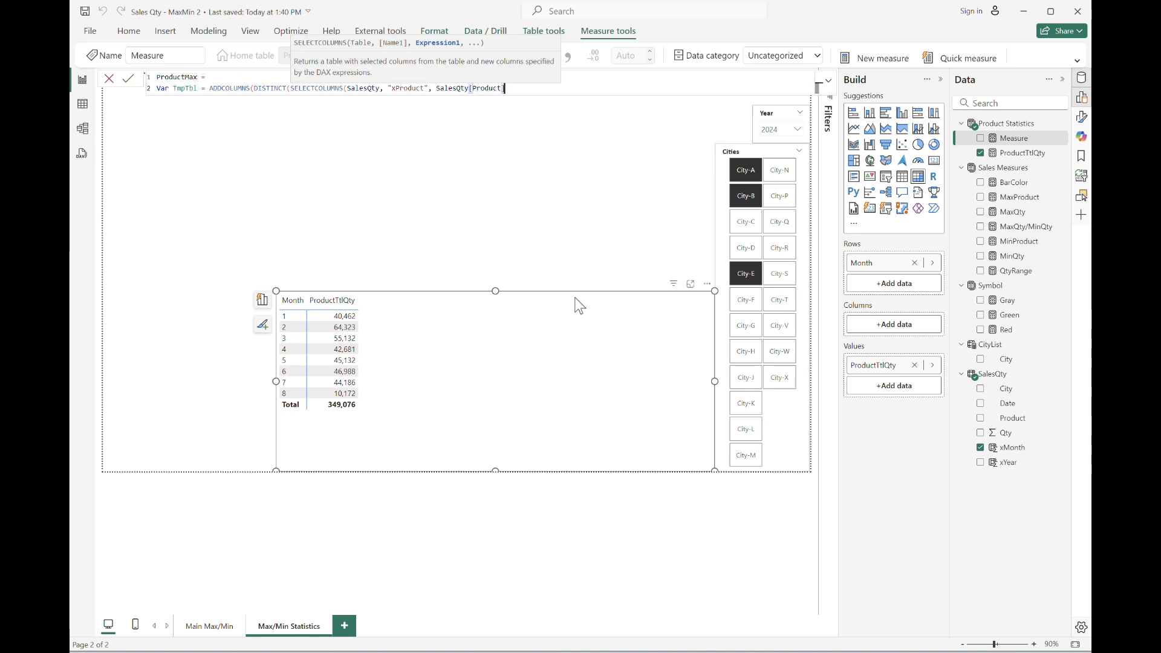
text()),)
key(shift+Return)
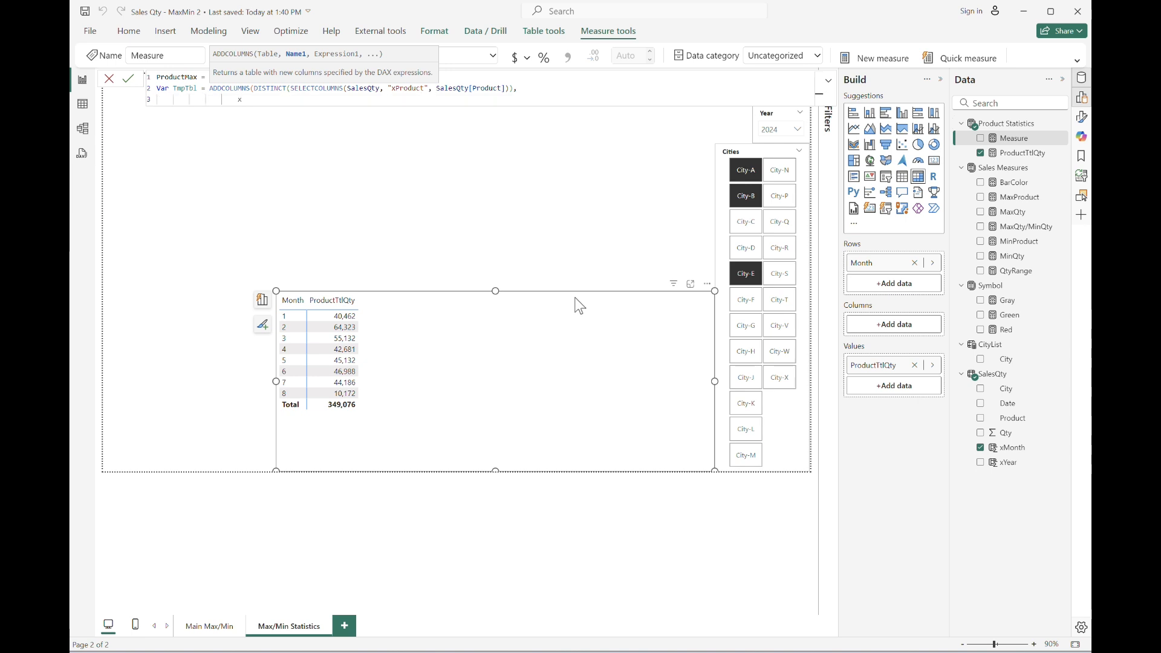
Begin the added column "xQty" with SUMX(FILTER(SalesQty, in the TmpTbl definition.
text("xQty", sumx)
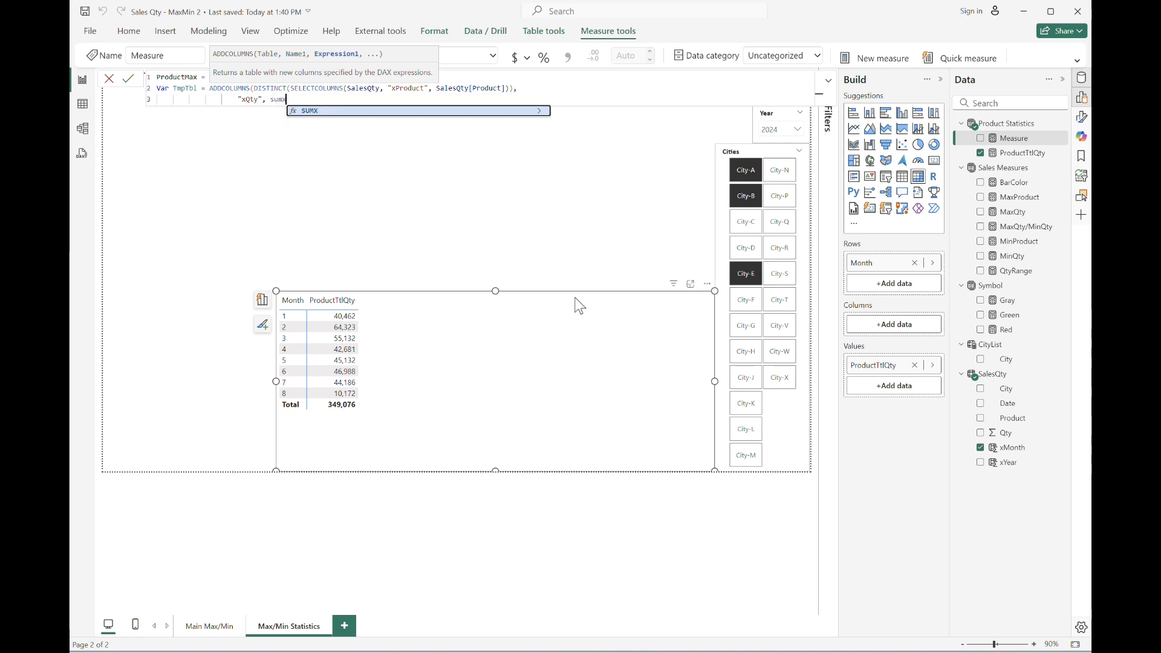
key(Tab)
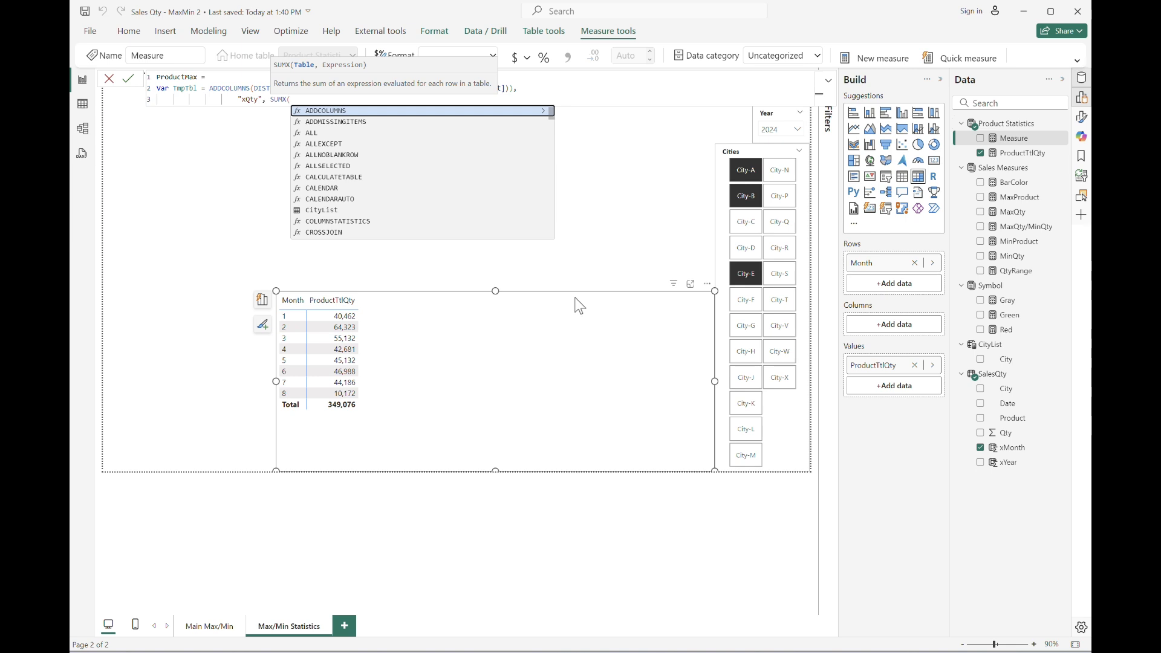
text(filte)
key(Tab)
text(sale)
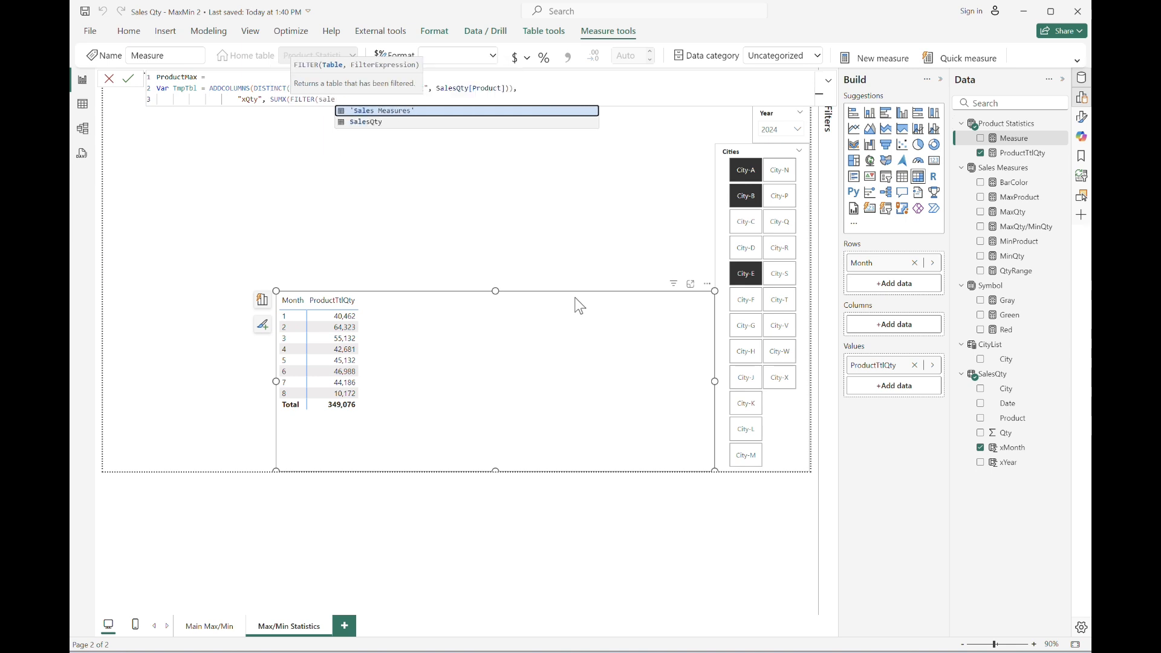
key(Down)
key(Tab)
text(, )
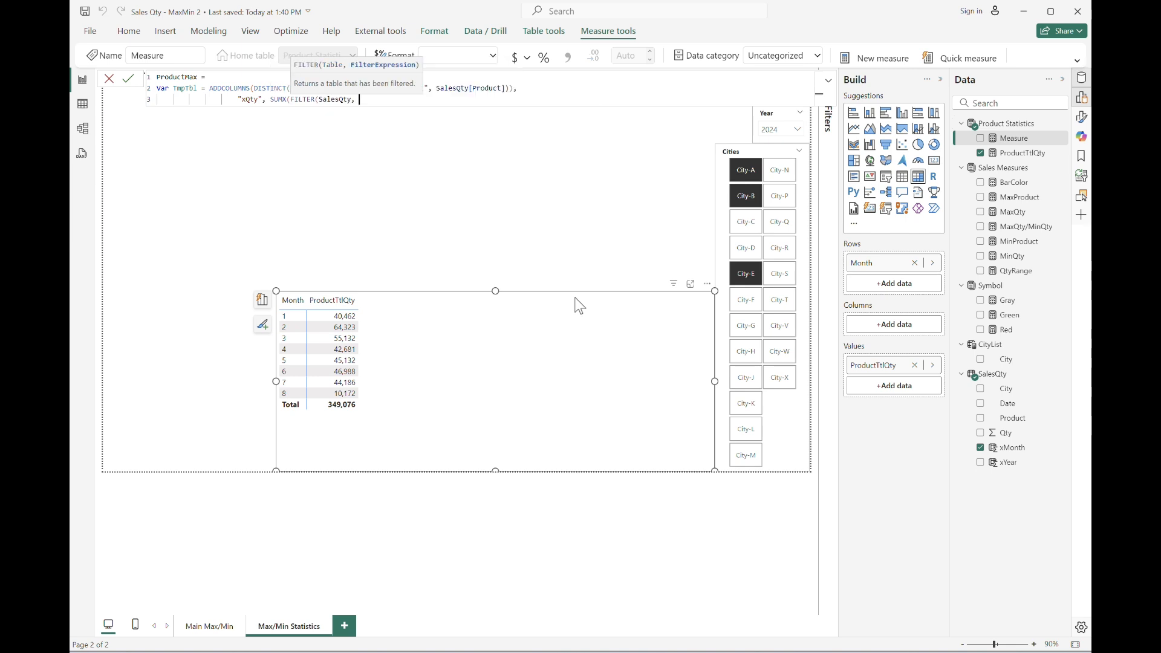
text(SalesQty[City] in)
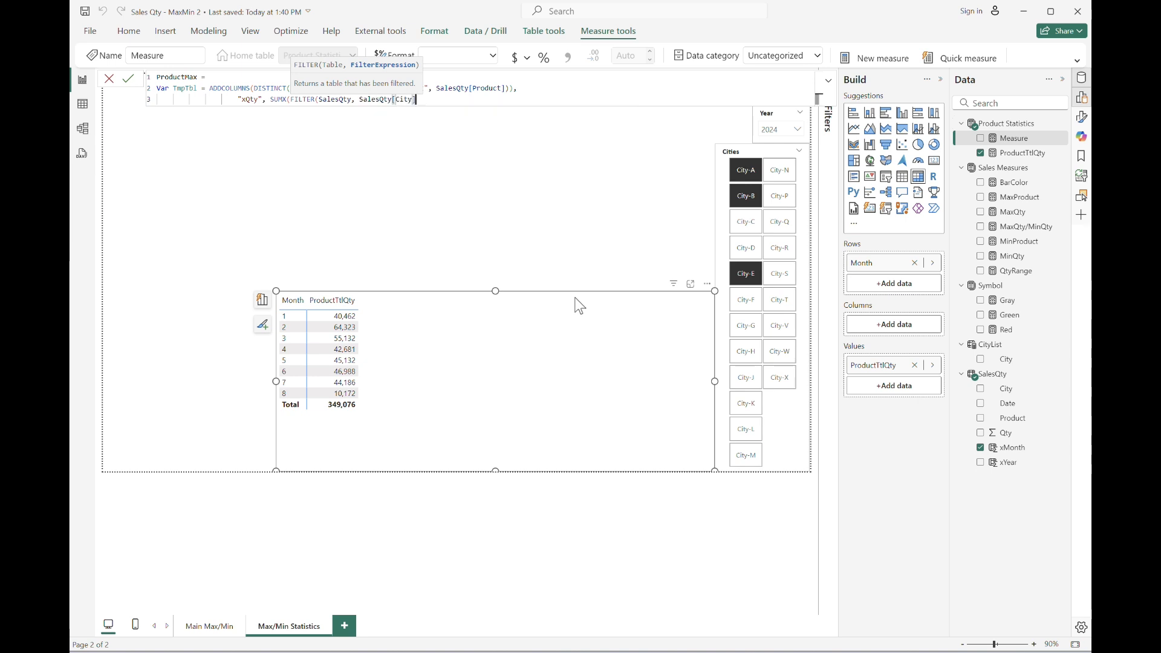
text( city)
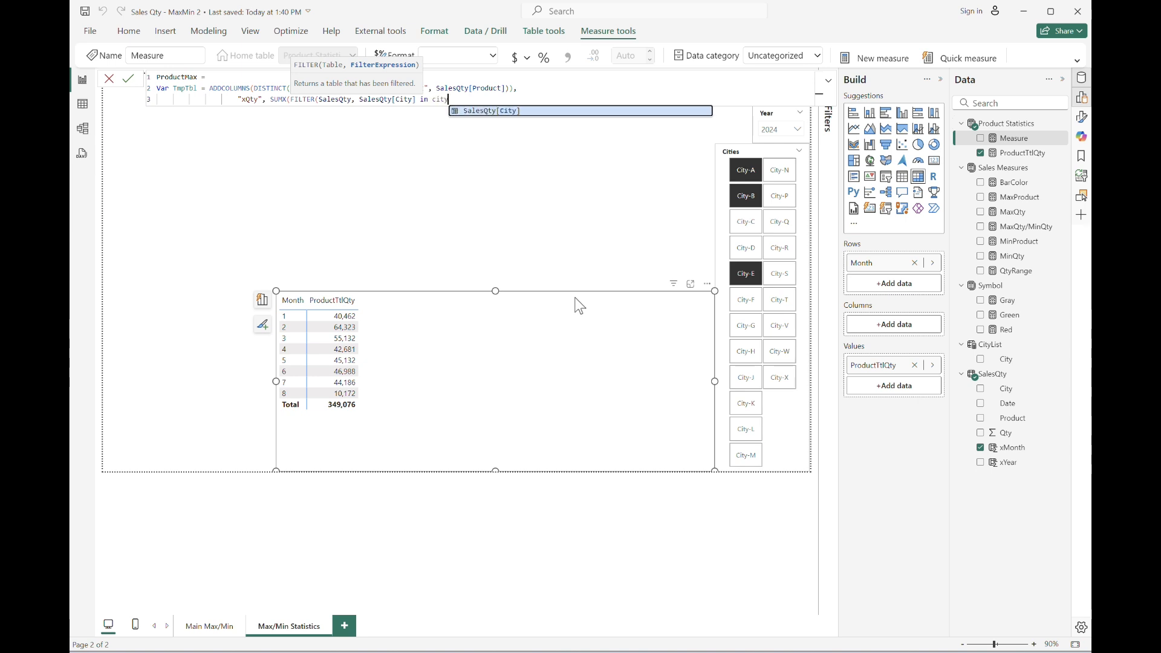
Continue the FILTER condition with SalesQty[City] in VALUES(CityList[City]).
key(BackSpace)
key(BackSpace)
key(BackSpace)
key(BackSpace)
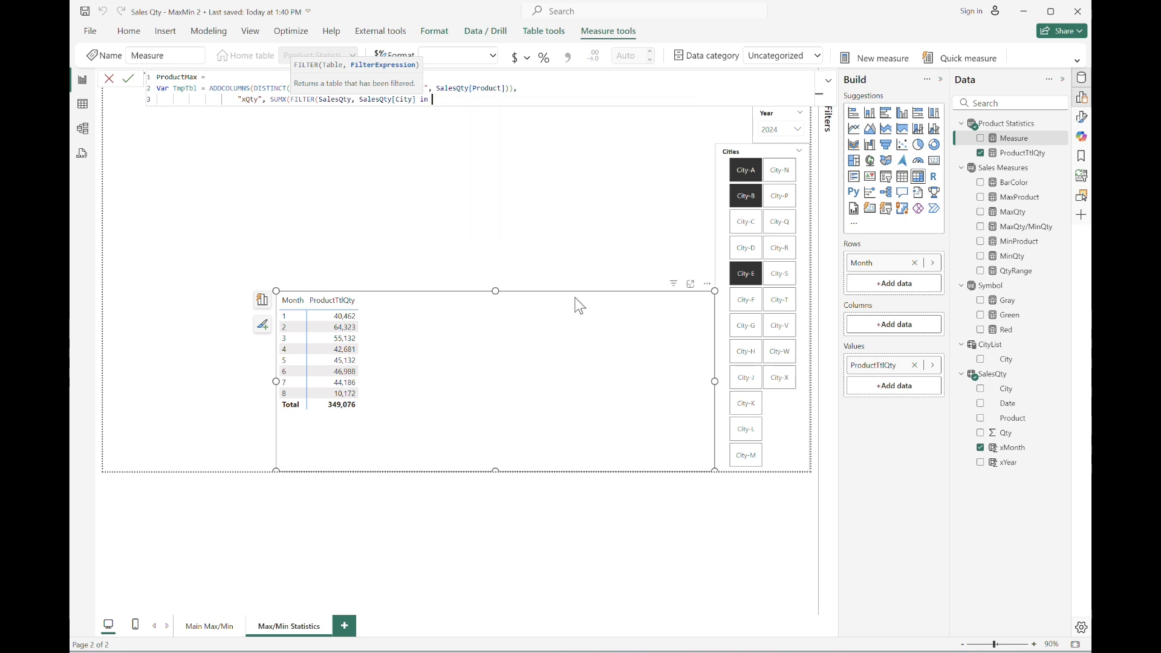
text(VALUES()
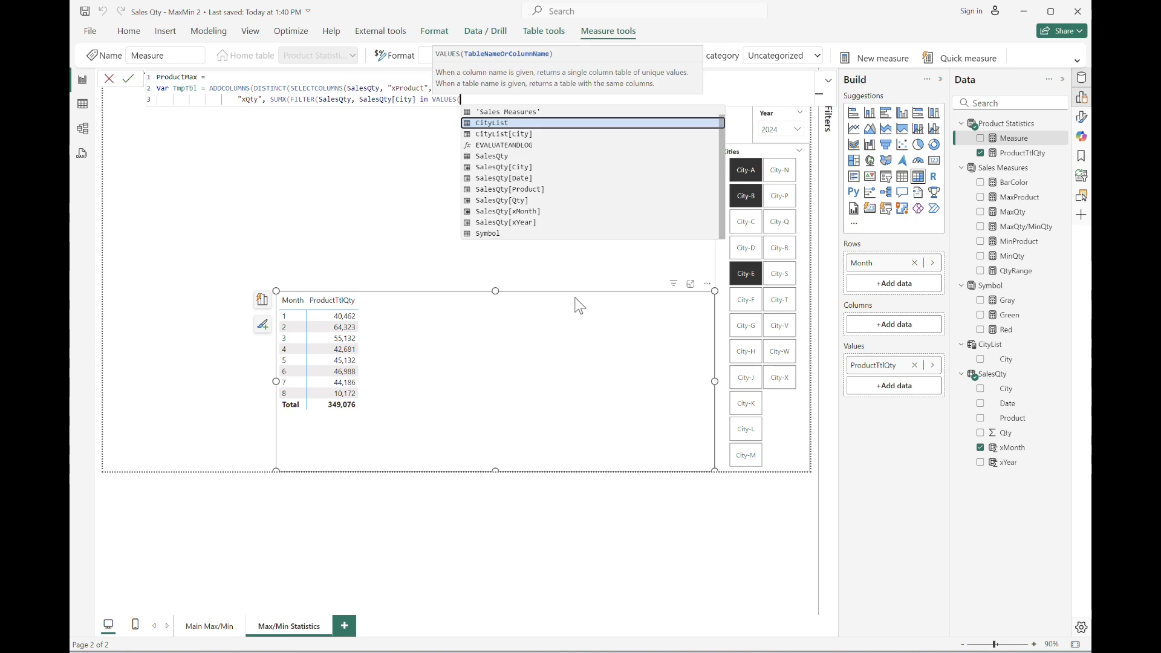
key(Down)
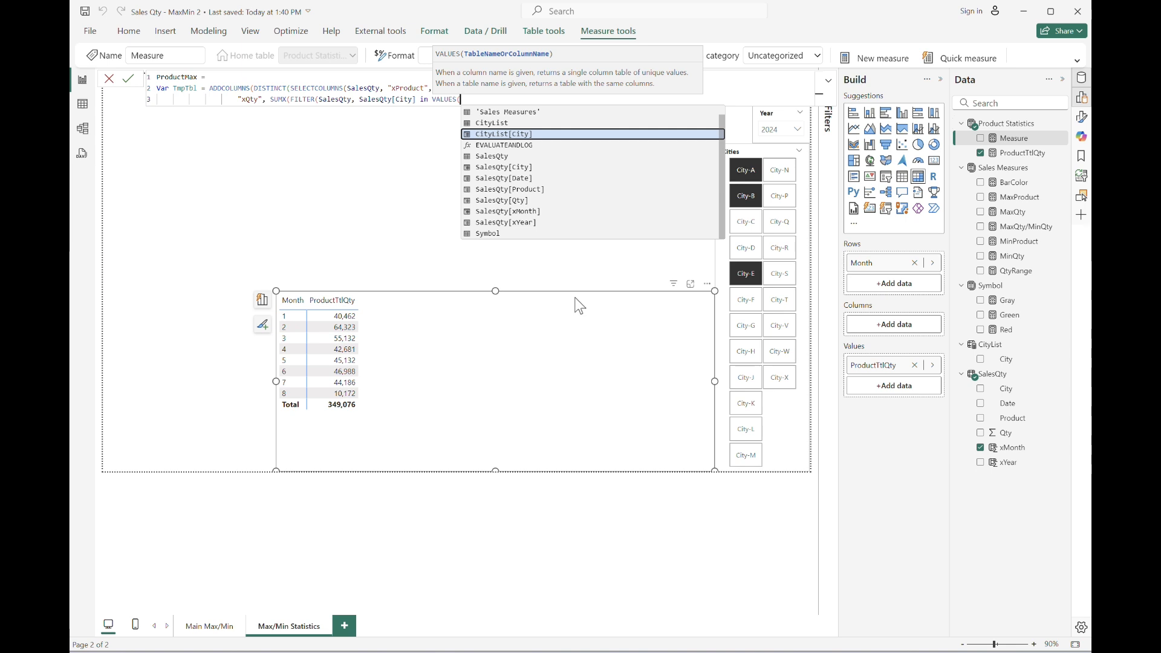
key(Tab)
text())
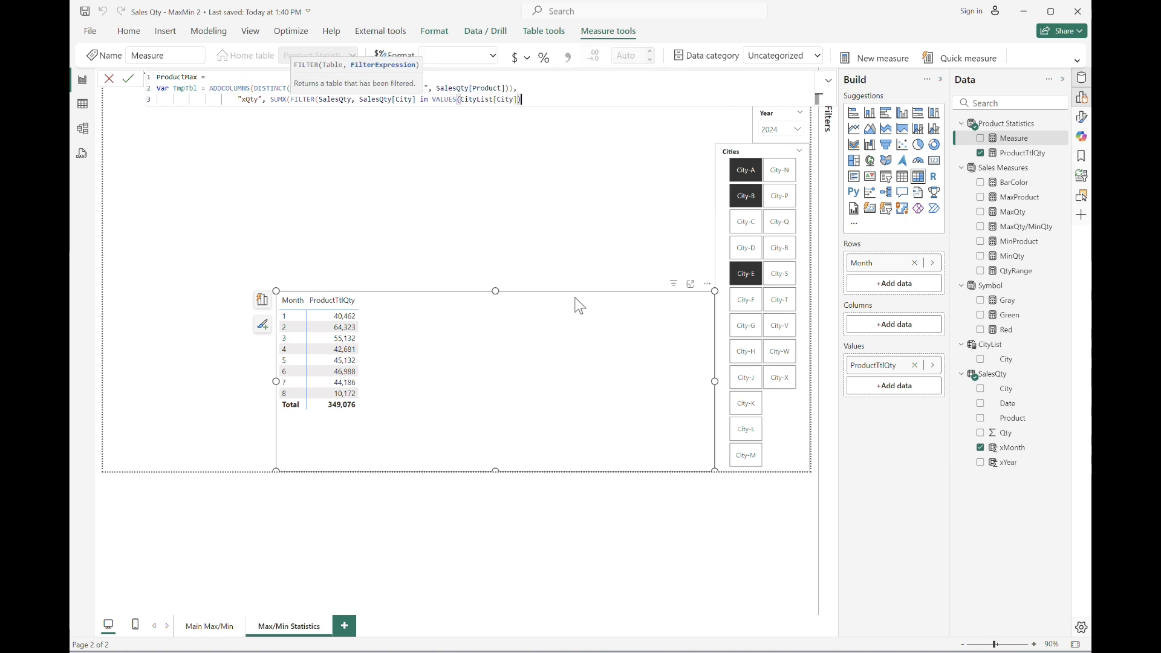
text( && prod)
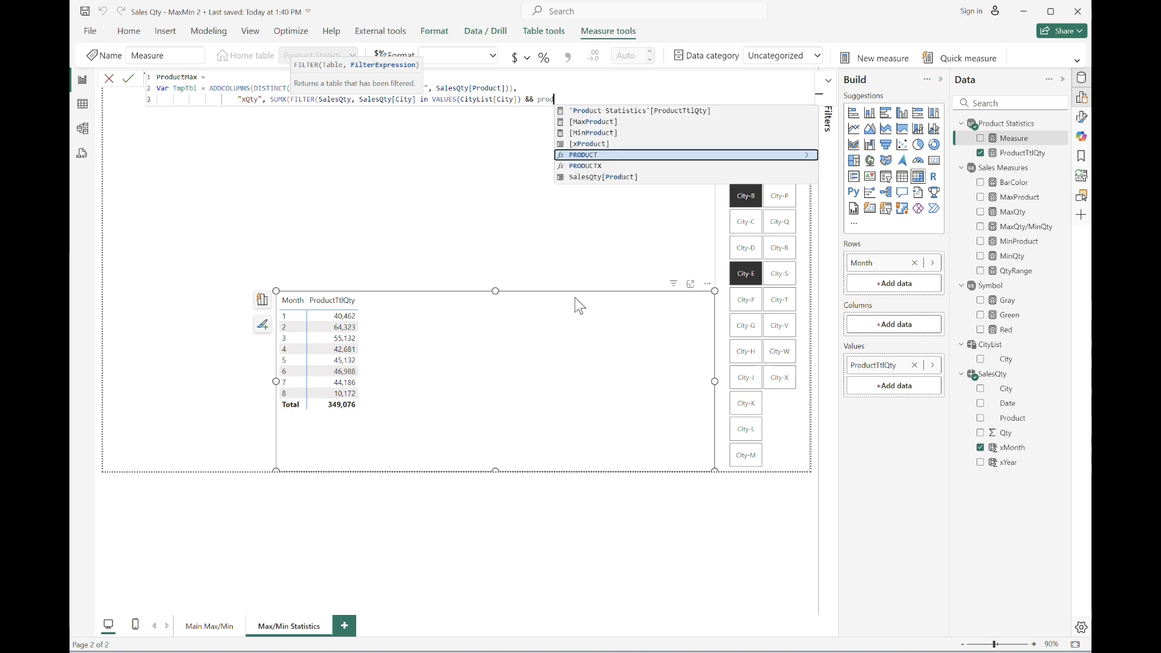
Add && SalesQty[Product] = EARLIER([xProduct]) to the filter, sum SalesQty[Qty], close the TmpTbl definition and start a new line.
key(Down)
key(Down)
key(Tab)
text(= earlier)
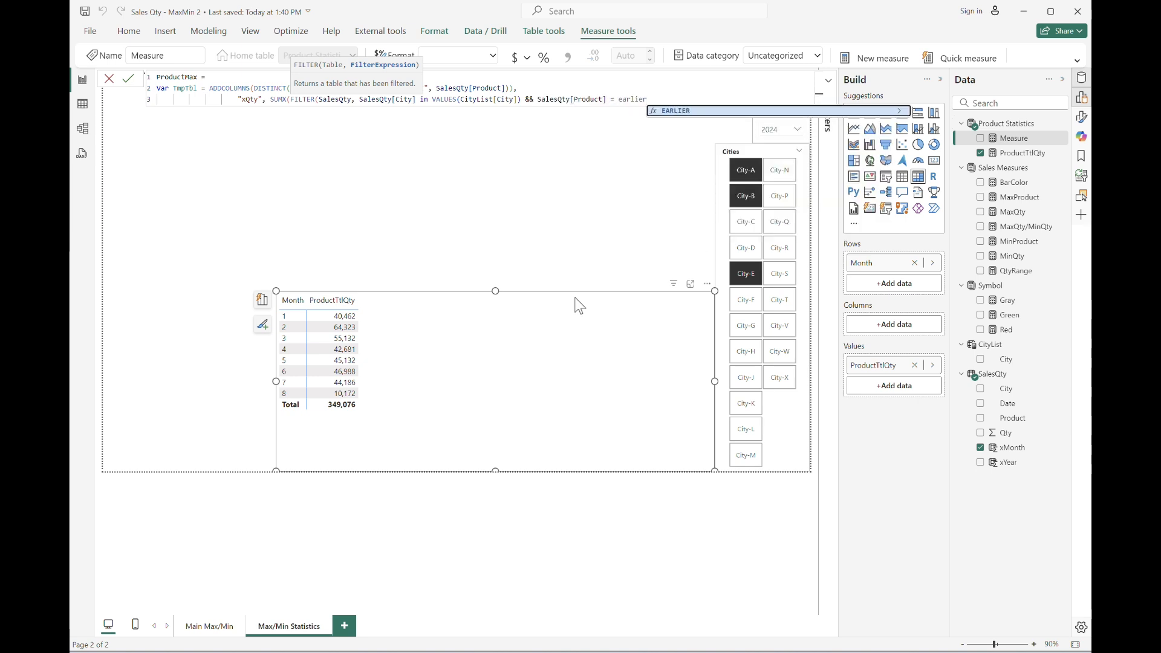
key(Tab)
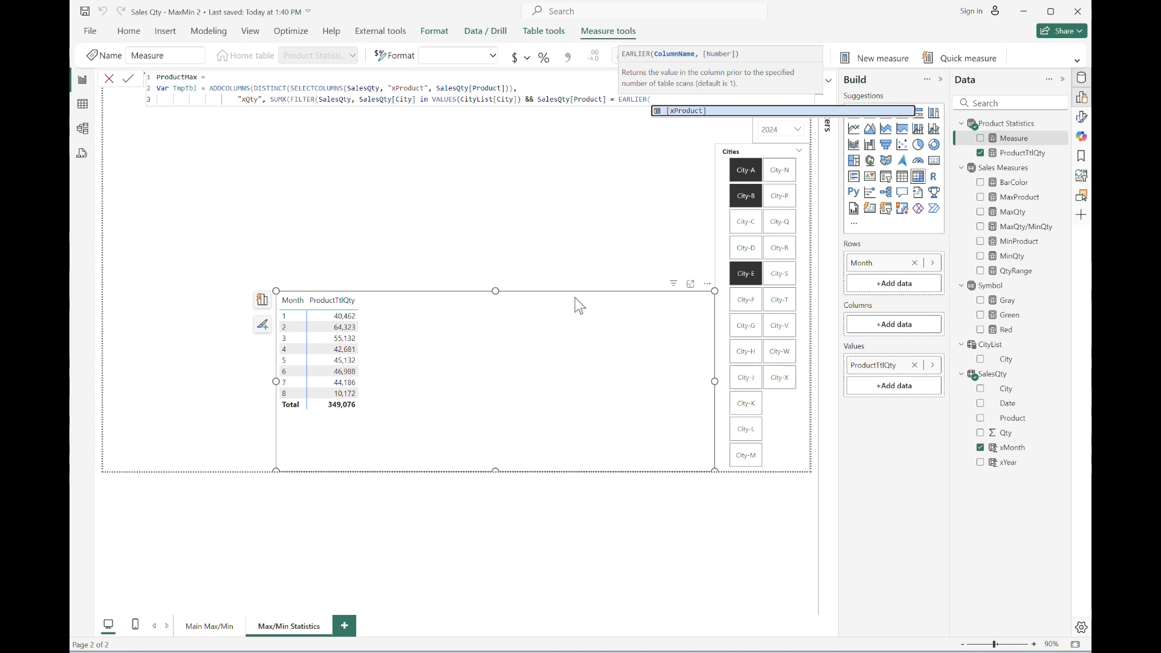
text([xProduct])), )
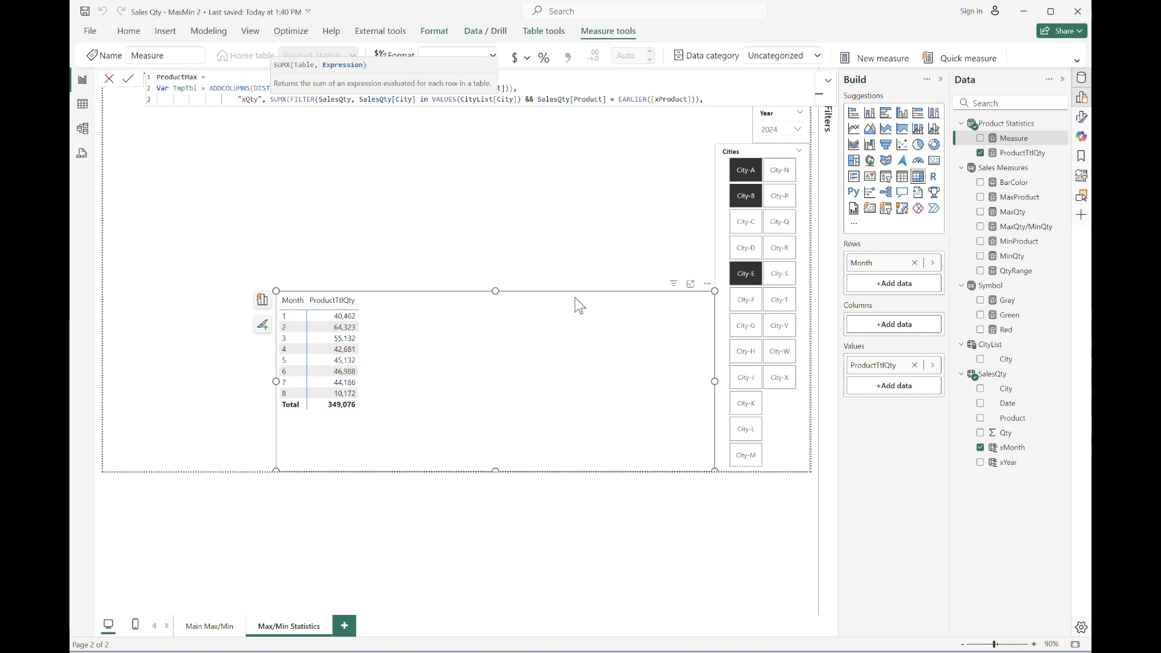
text(SalesQty[Qty]))
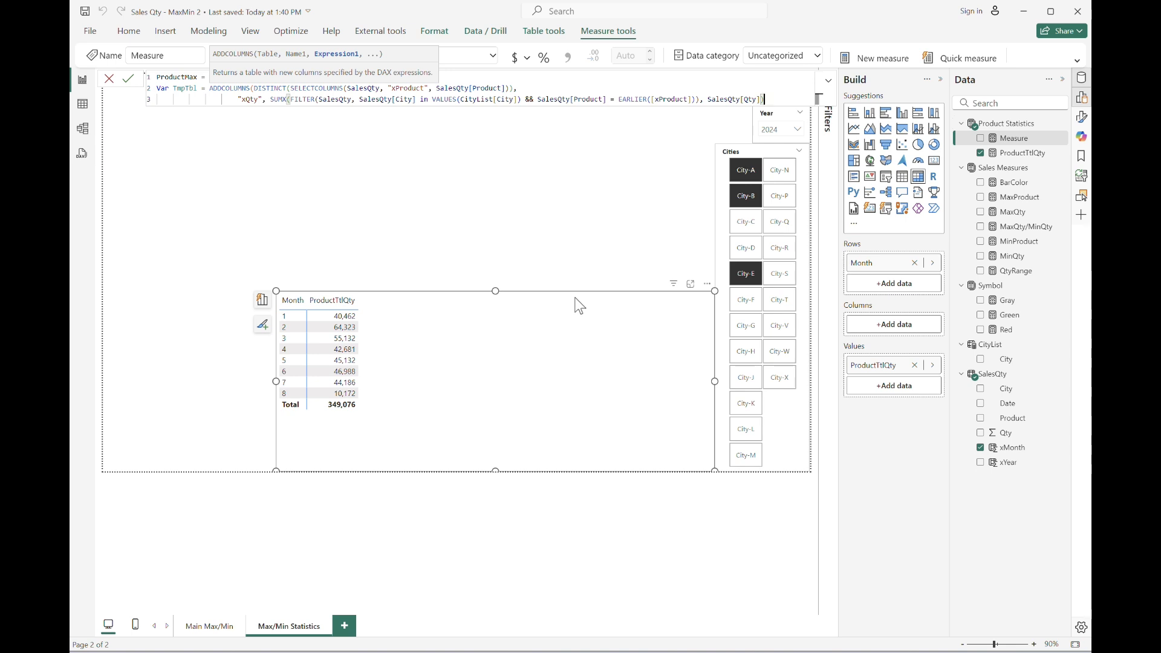
text())
key(shift+Return)
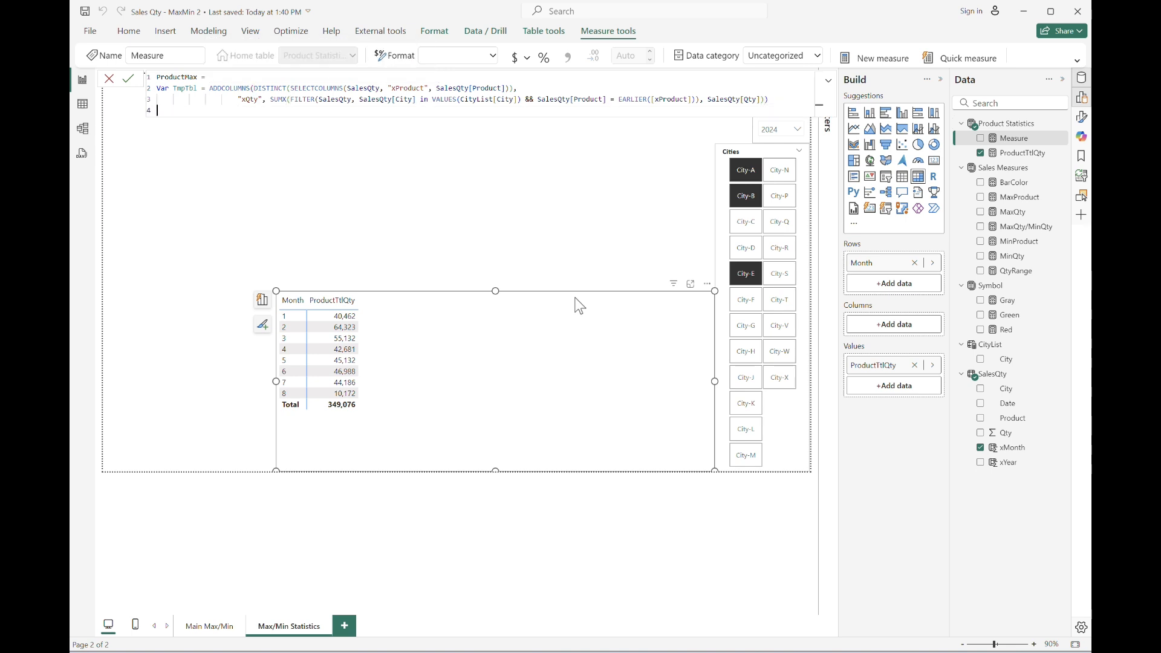
Define Var TmpQty = MAXX(TmpTbl, [xQty]) and break to a new line.
text(Var TmpQty = m)
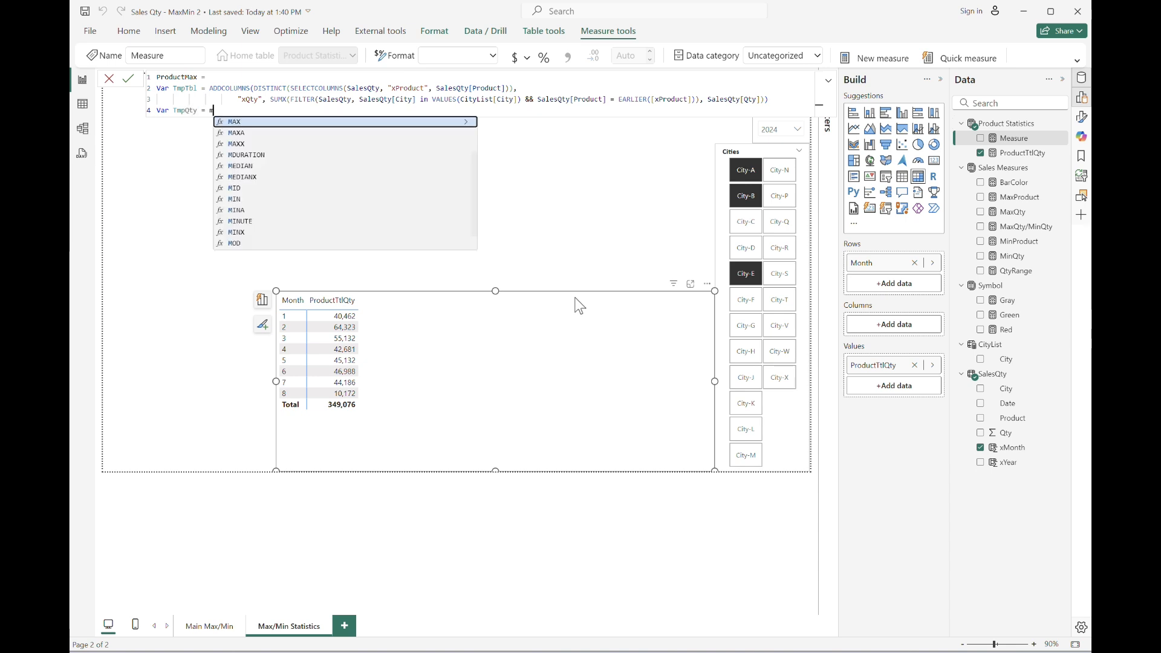
text(axx(TmpTbl,)
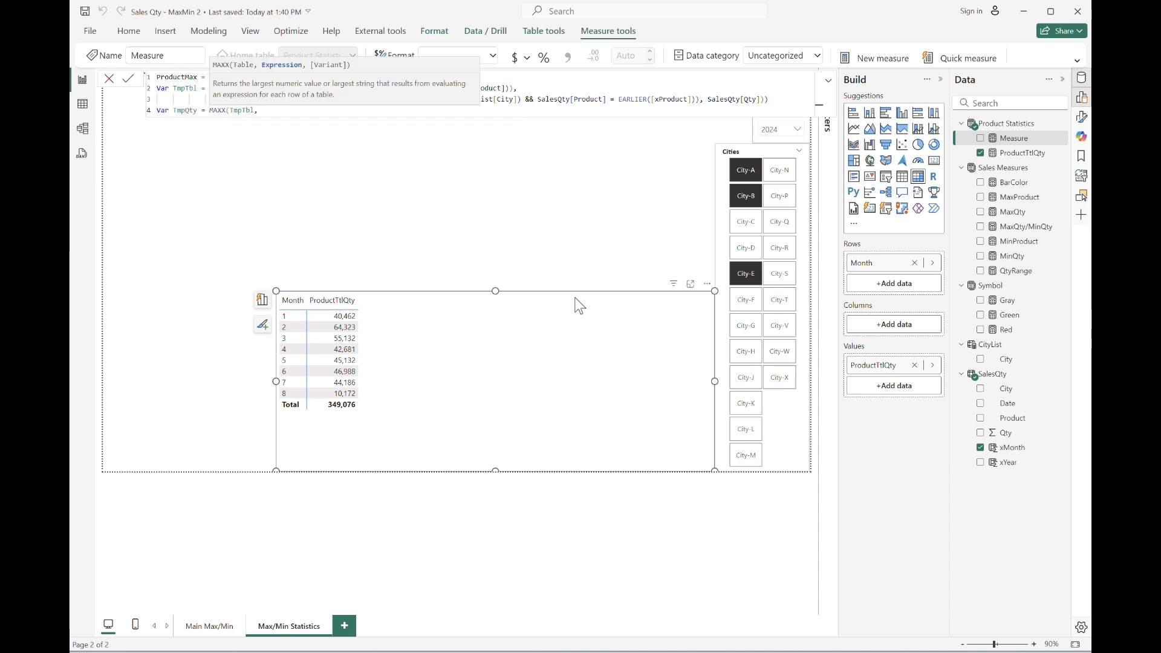
text( [xQty]))
key(shift+Return)
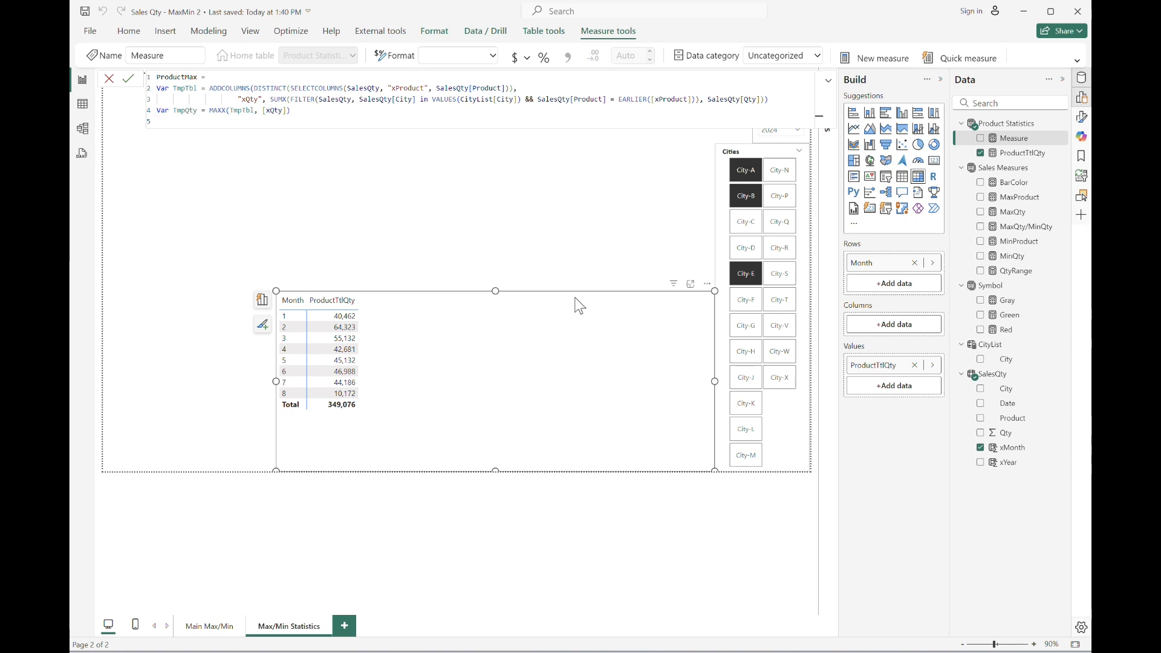
Finish with RETURN MAXX(FILTER(TmpTbl, [xQty] = TmpQty), [xProduct]), commit the measure, and add ProductMax to the table visual.
text(RETURN MAXX(filter)
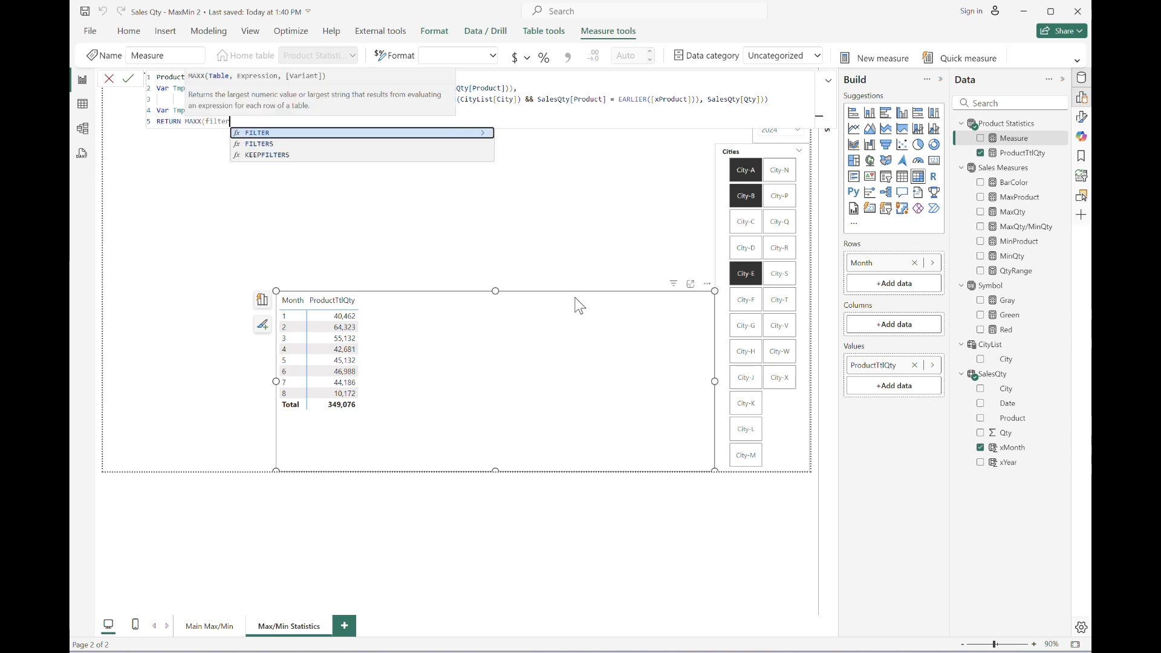
key(Tab)
text((TmpTbl, )
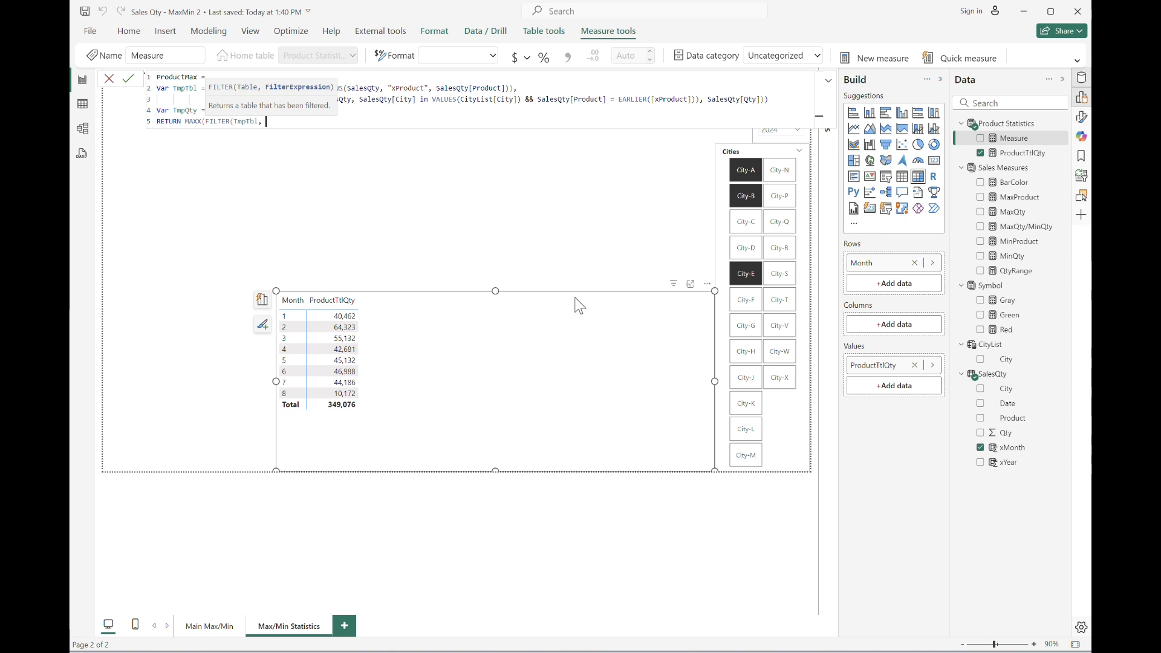
text([xQty])
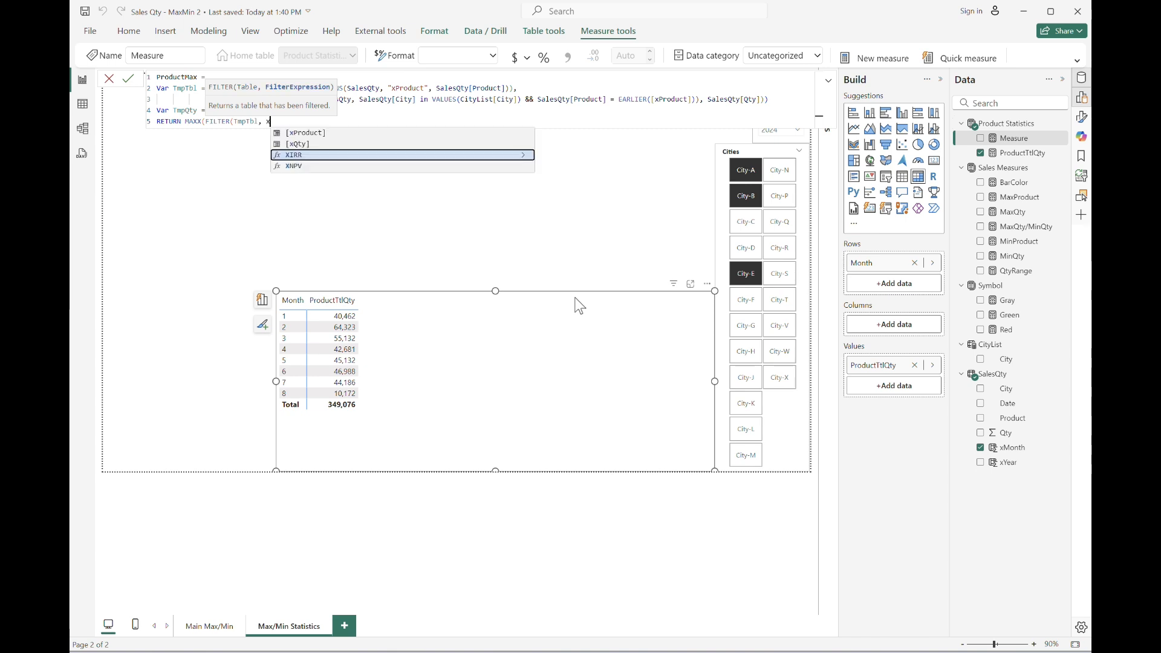
text( = TmpQty), xp)
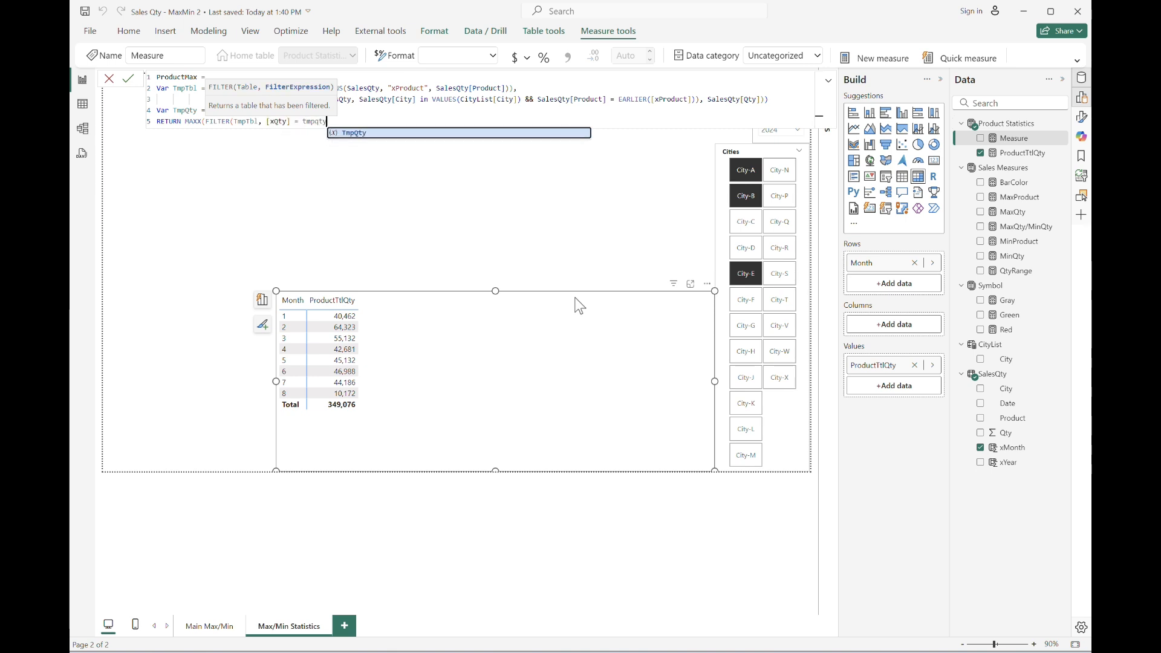
key(Tab)
text())
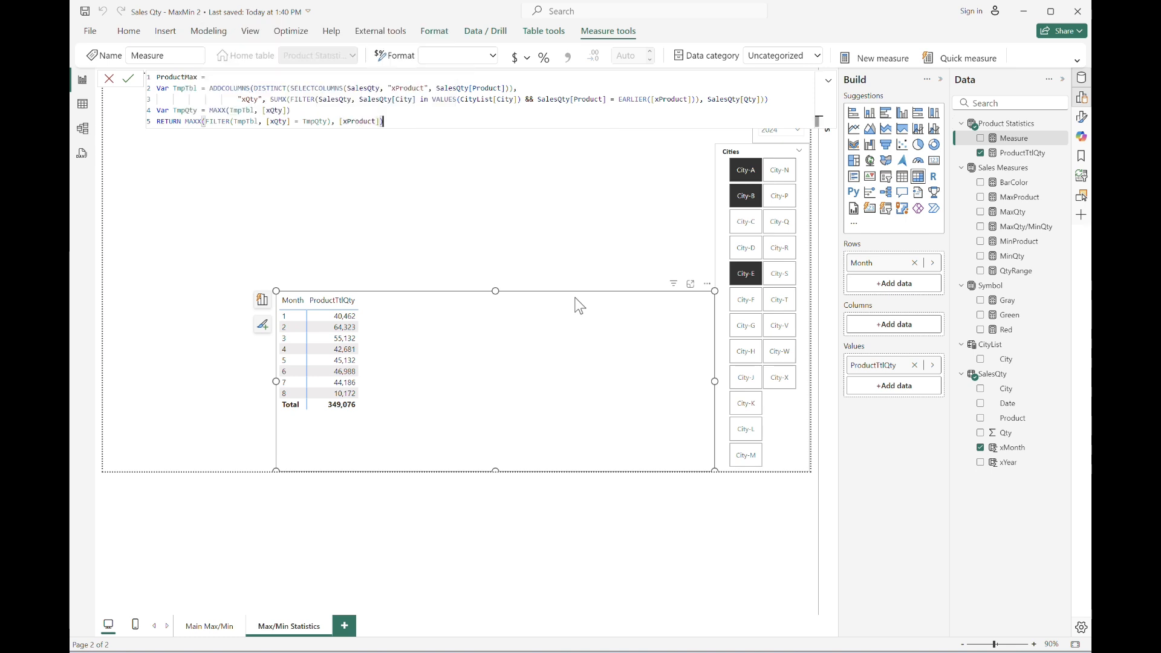
key(Return)
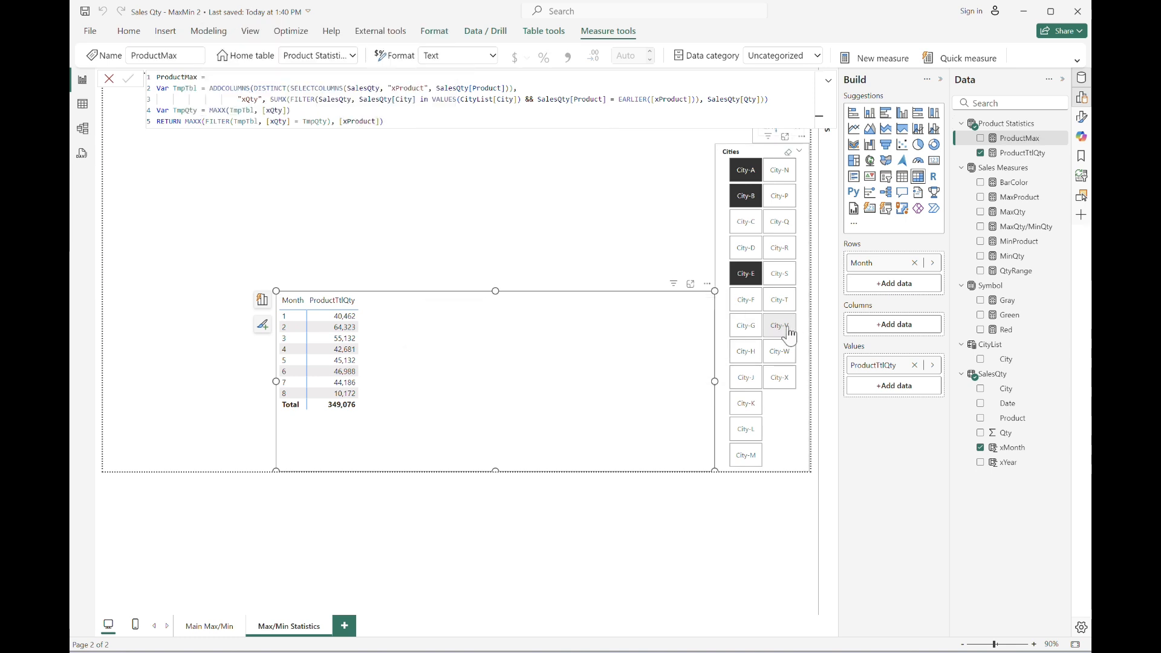
drag(1022, 141, 907, 396)
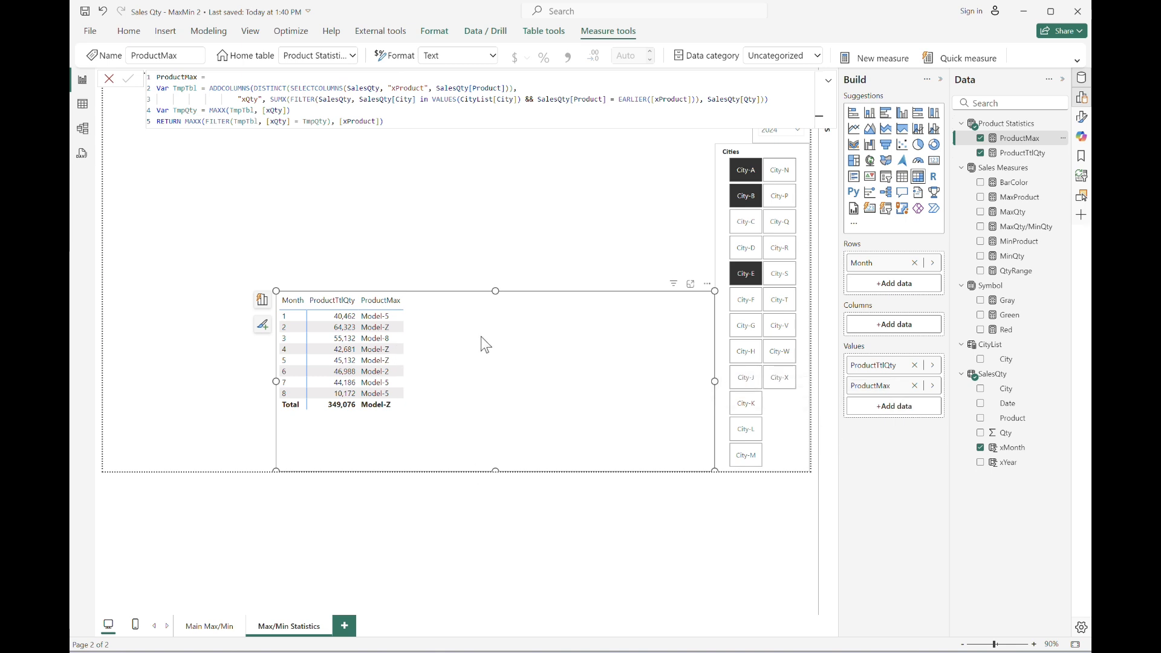
Copy the ProductMax formula into a new measure named ProductMaxQty and delete its RETURN line.
drag(384, 121, 72, 64)
key(ctrl+c)
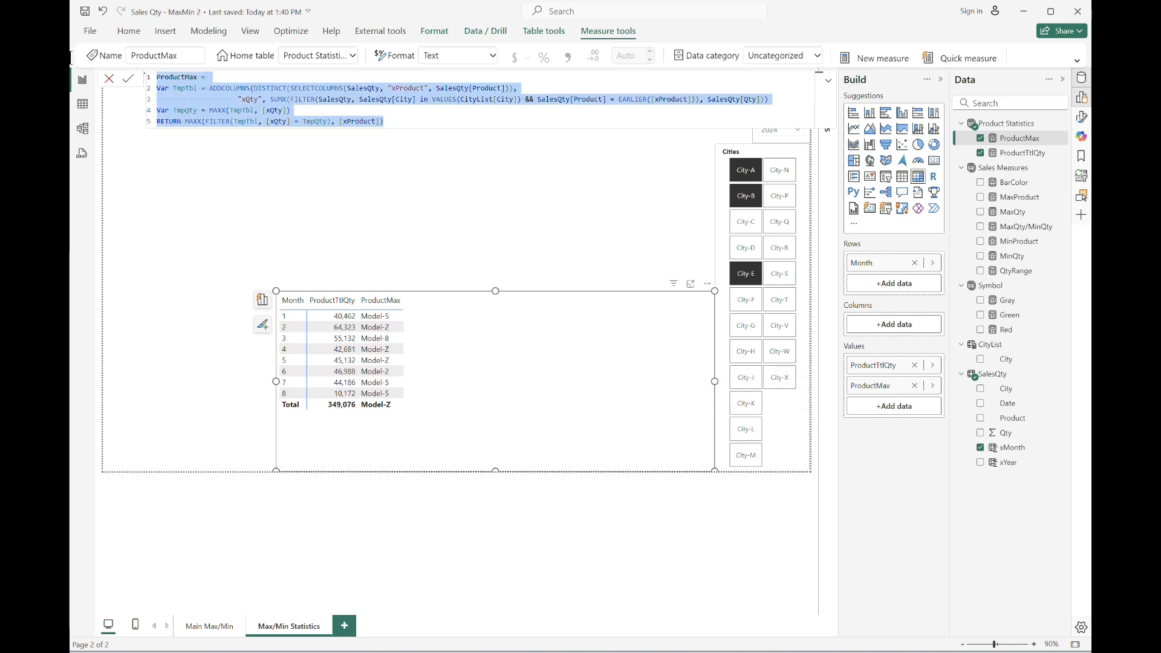
click(882, 59)
key(ctrl+v)
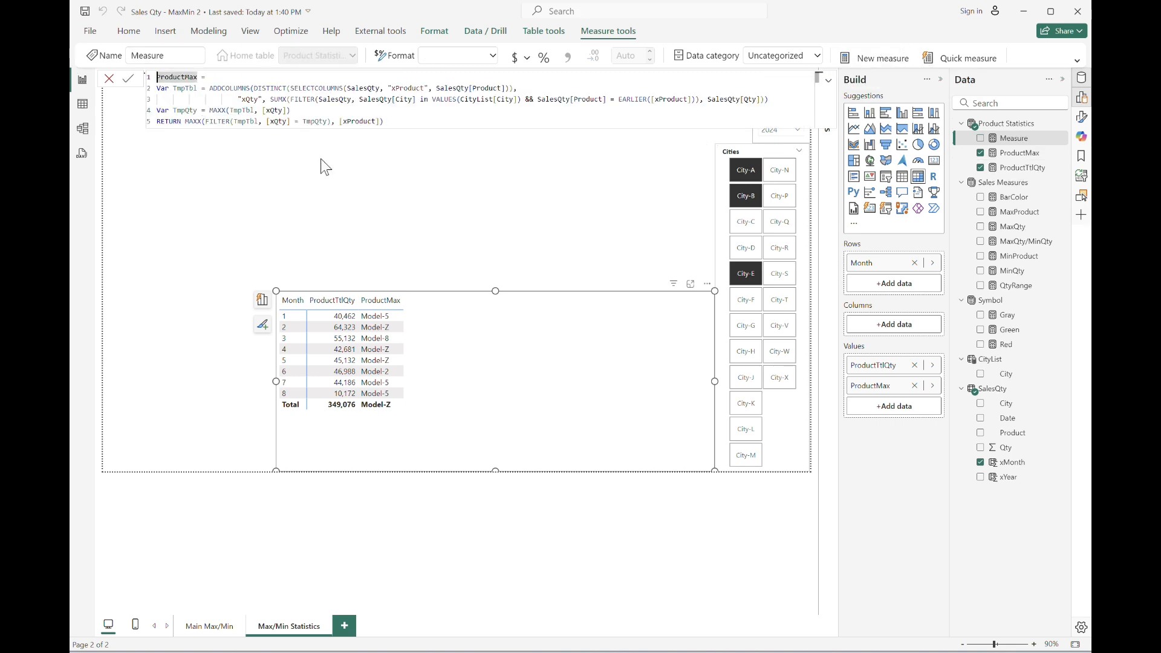
text(Qty)
key(ctrl+End)
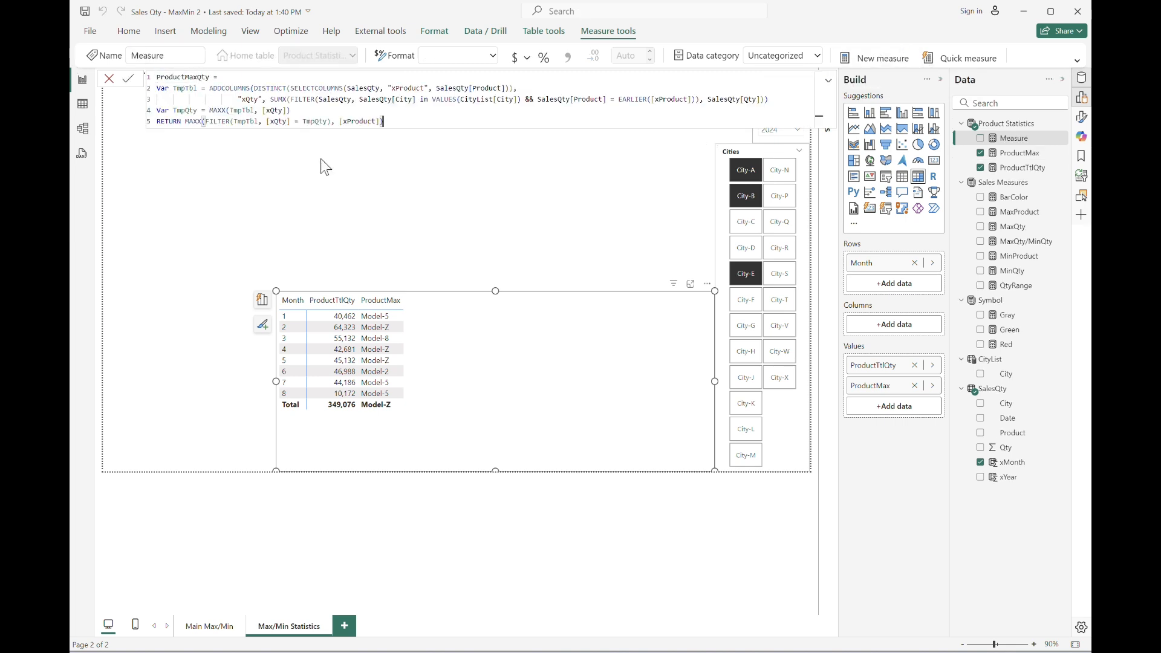
key(shift+Home)
key(BackSpace)
Turn line four into RETURN MAXX(TmpTbl, [xQty]), remove the empty last line, and commit the measure.
key(Up)
key(shift+Right)
key(shift+Right)
key(shift+Right)
key(shift+Right)
key(shift+Right)
key(shift+Right)
key(shift+Right)
key(shift+Right)
key(shift+Right)
key(shift+Right)
key(shift+Right)
key(shift+Right)
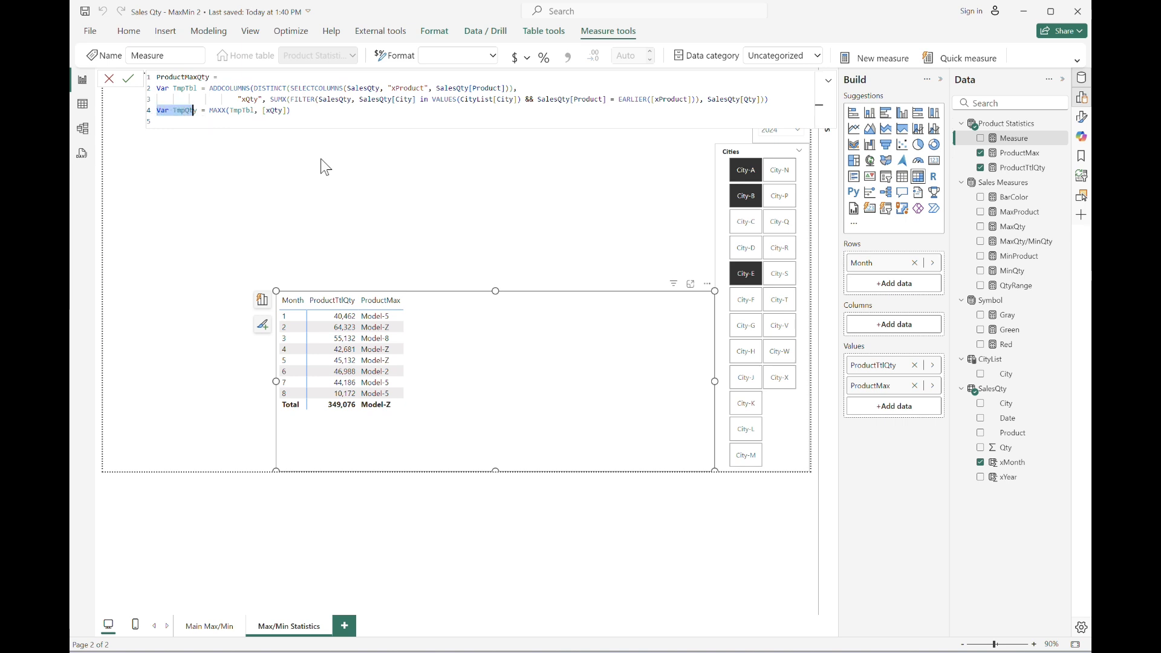
text(max)
text(eturn)
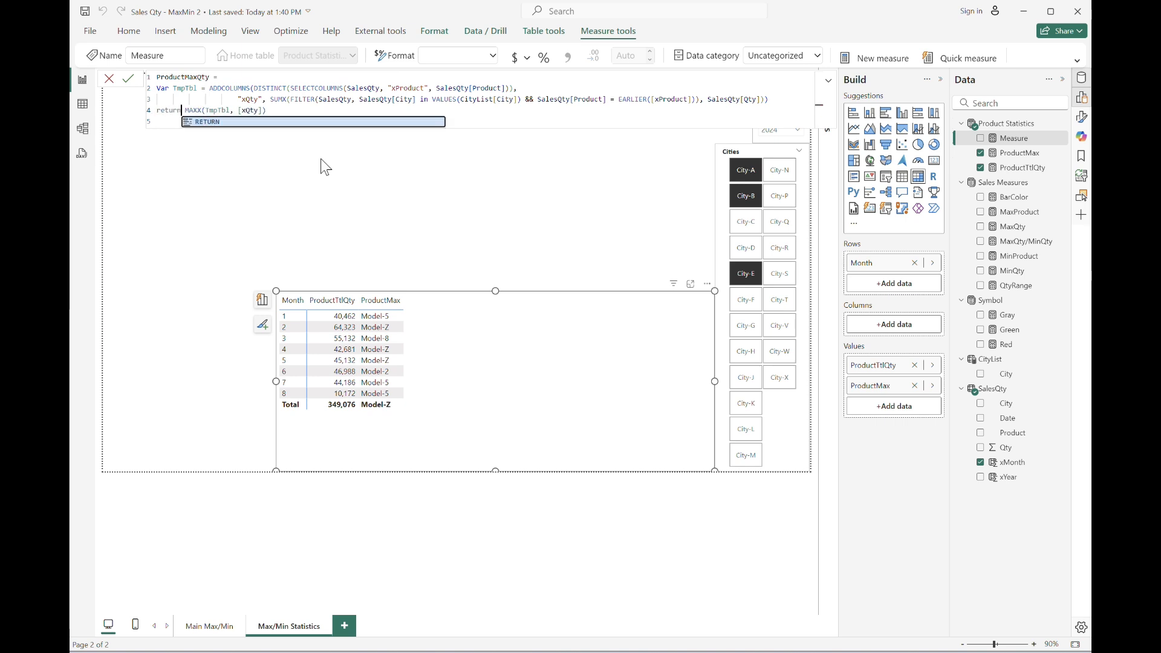
key(Tab)
key(Down)
key(BackSpace)
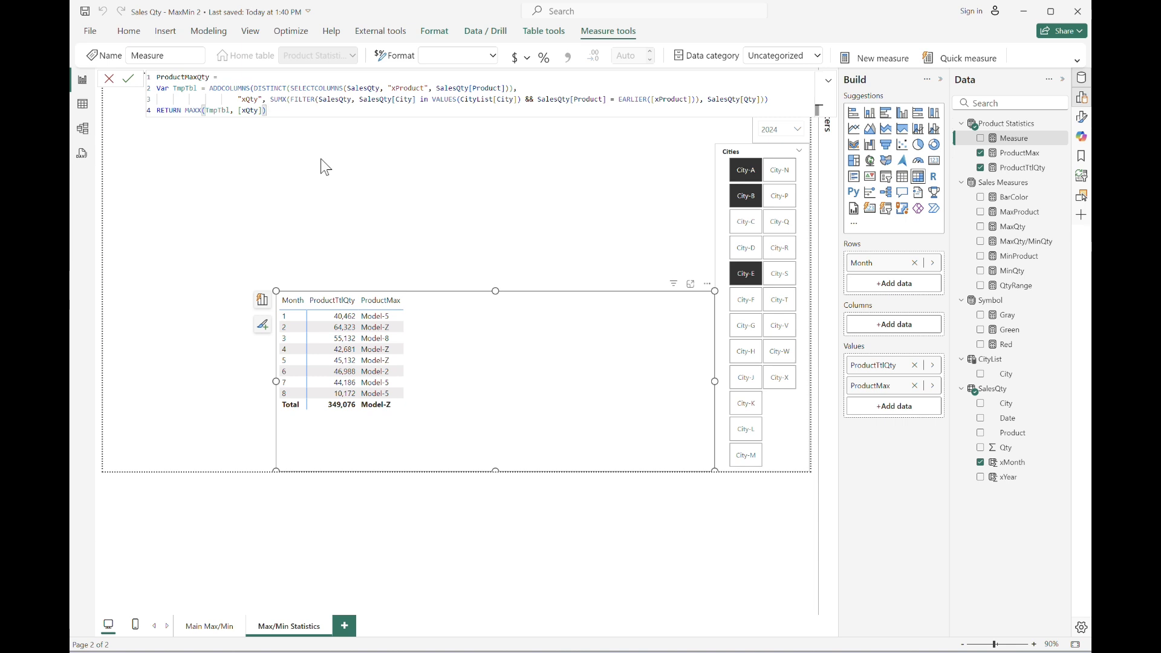
key(Return)
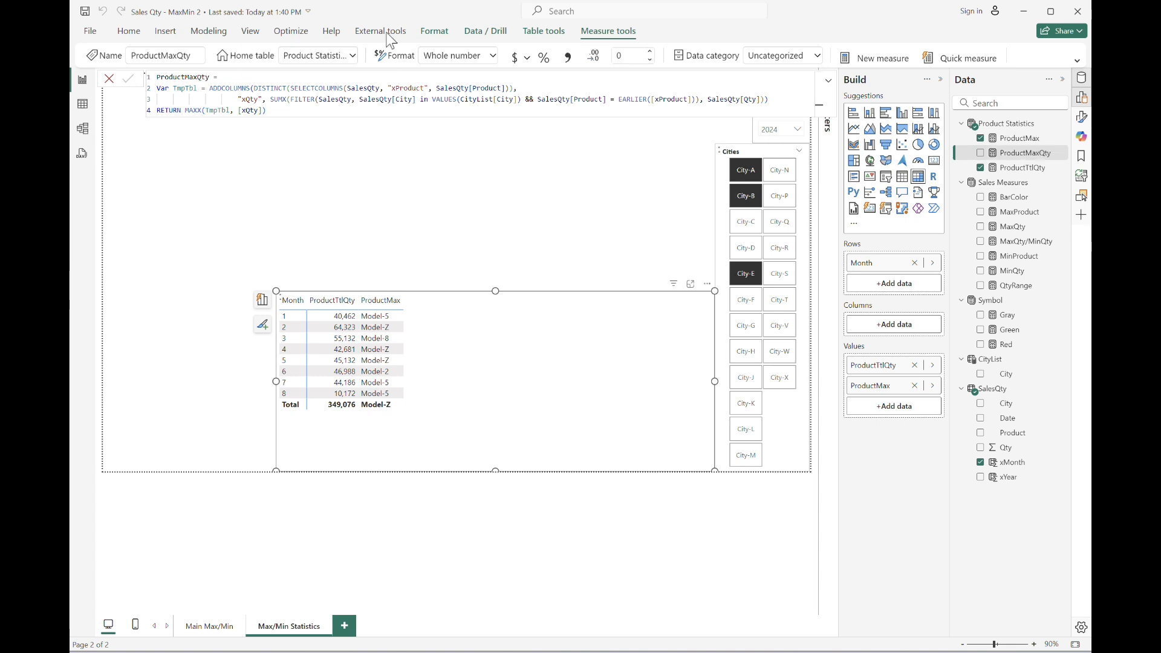
Add ProductMaxQty to the table visual and apply a thousands separator to its format.
drag(1023, 152, 894, 405)
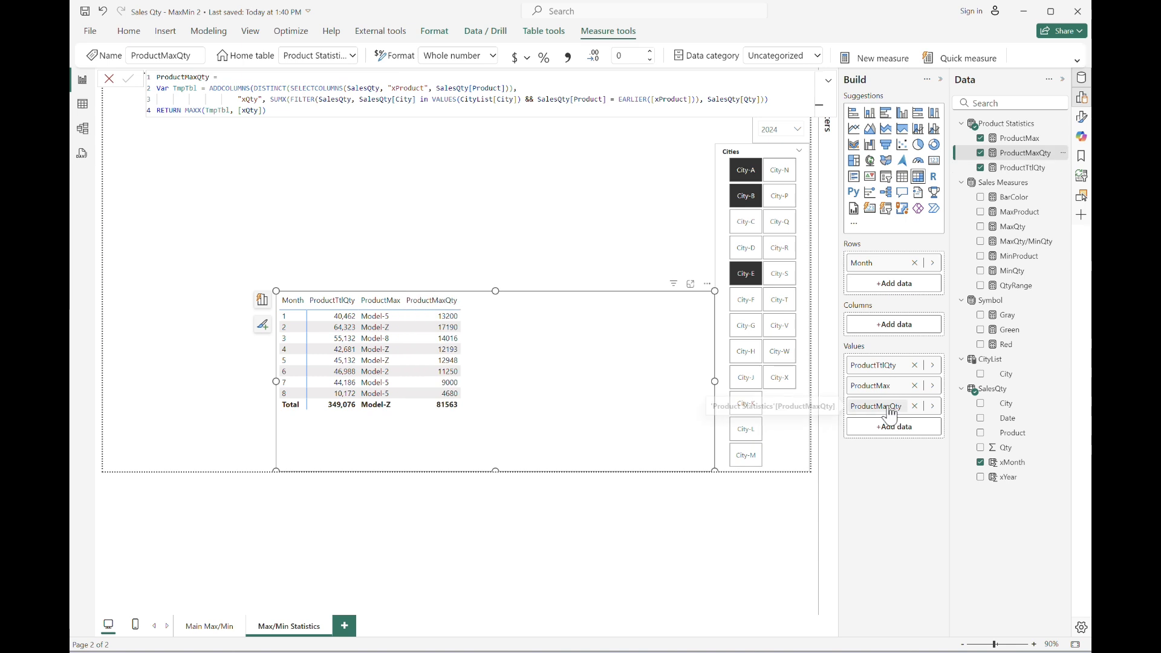
click(568, 56)
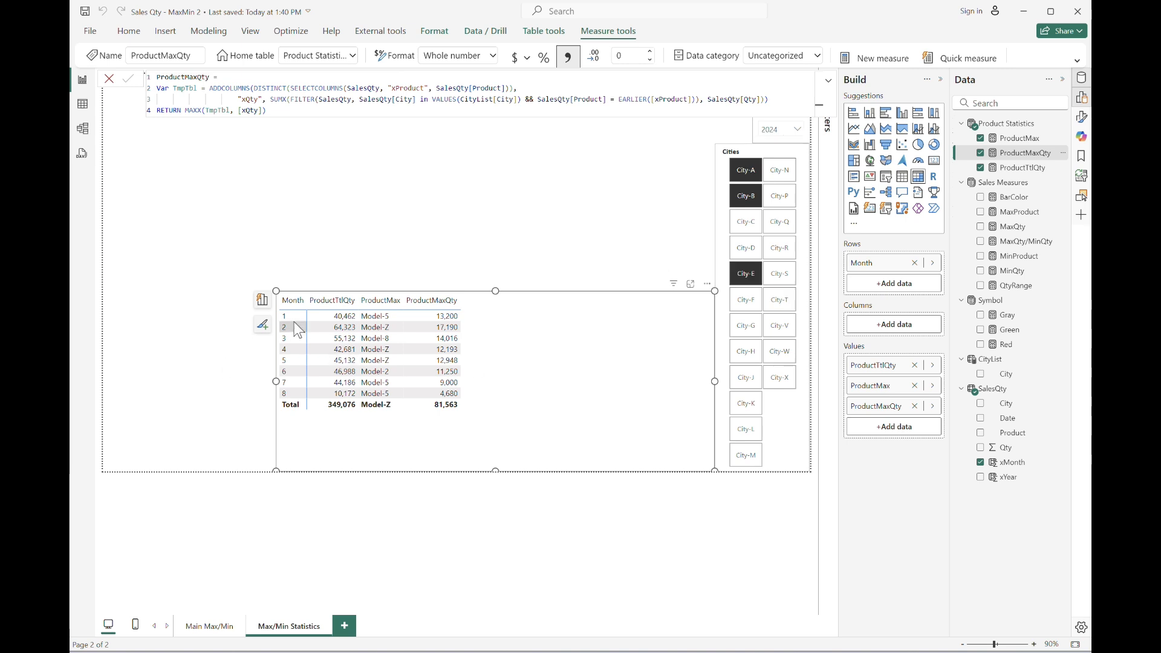
Switch between the Main Max/Min and Max/Min Statistics pages to compare values, then select month 5 in the Month slicer.
click(193, 630)
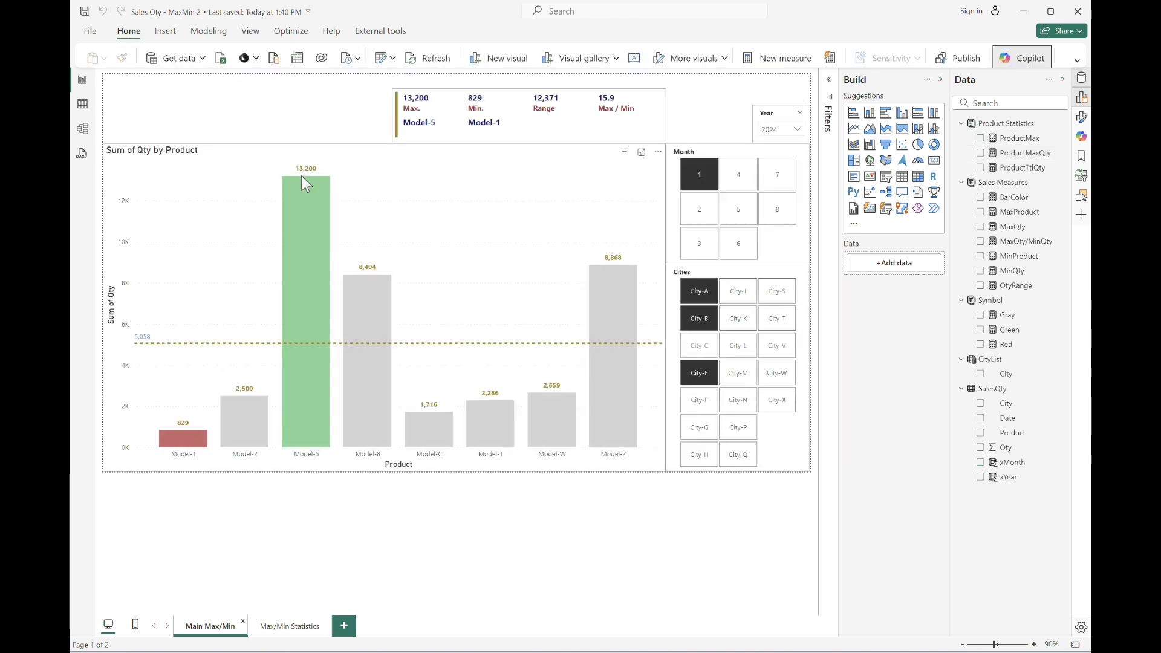
click(309, 628)
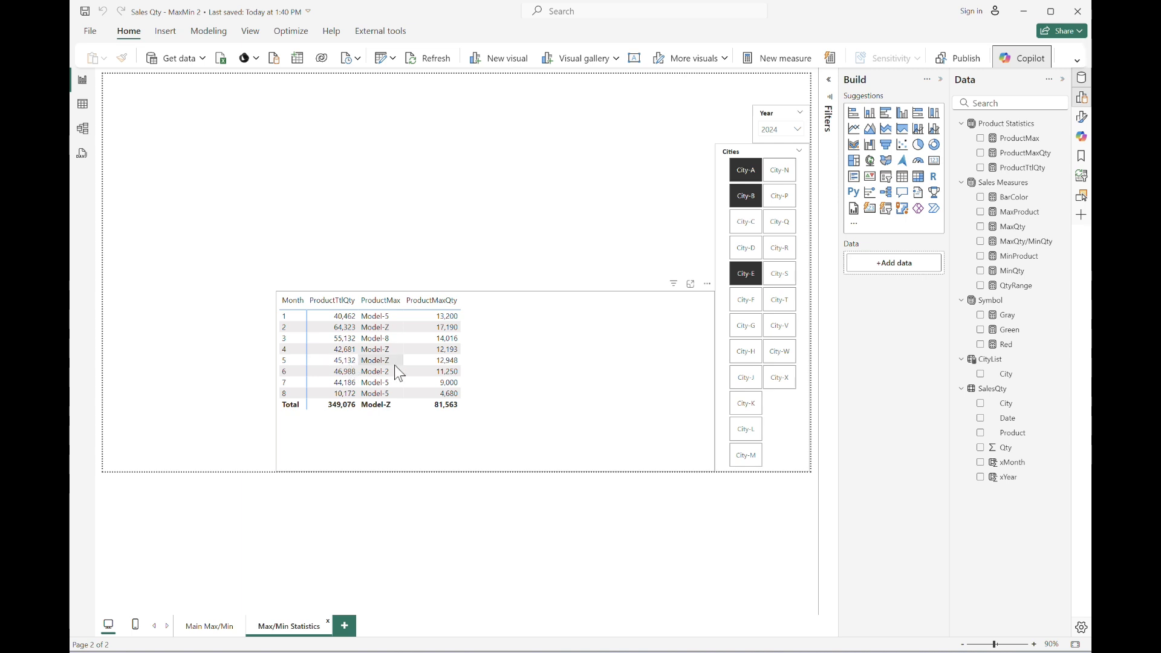
click(235, 627)
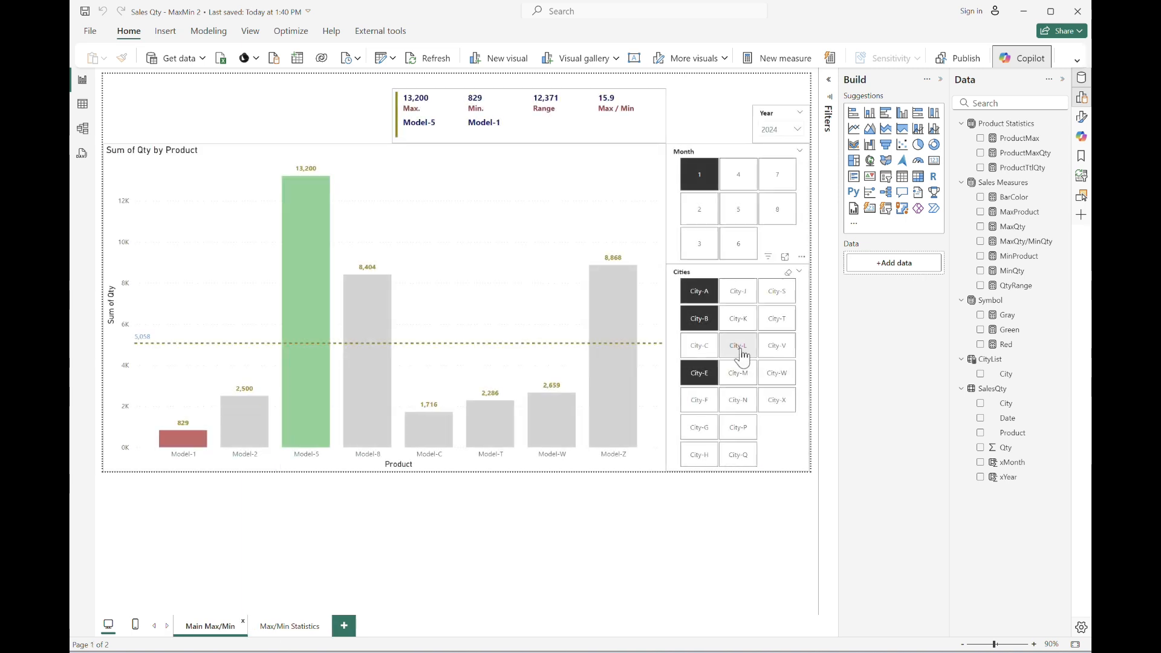
click(739, 208)
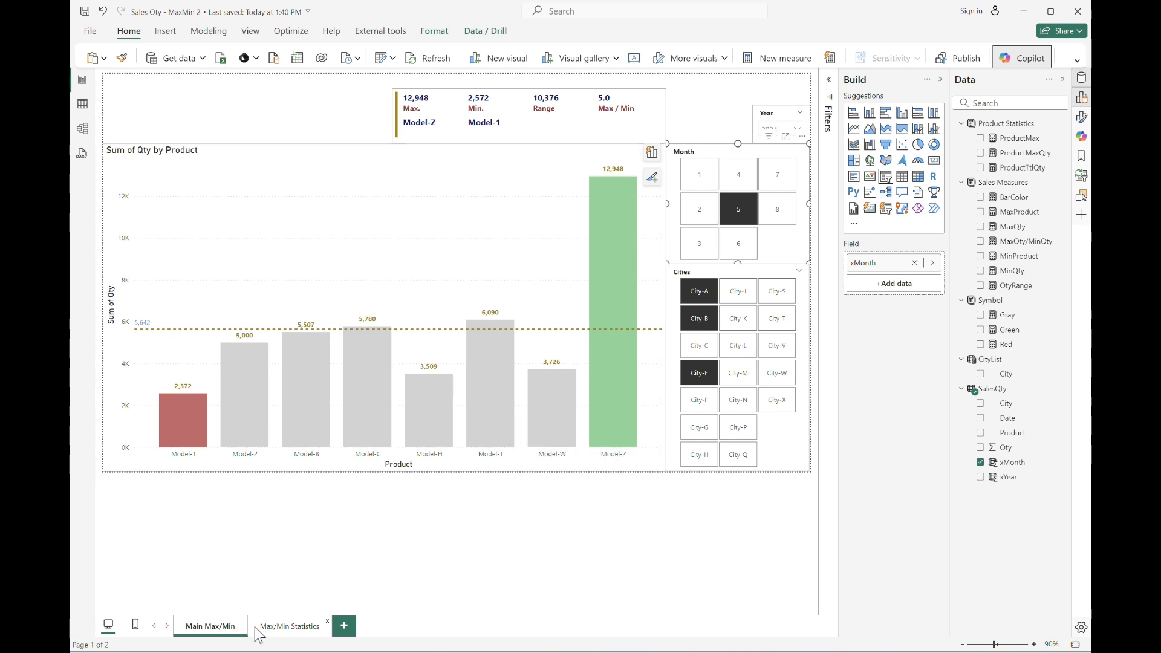
On the Max/Min Statistics page, create a new measure named ProductMaxQty / ProductTtlQty defined as [ProductMaxQty] / [ProductTtlQty].
click(279, 629)
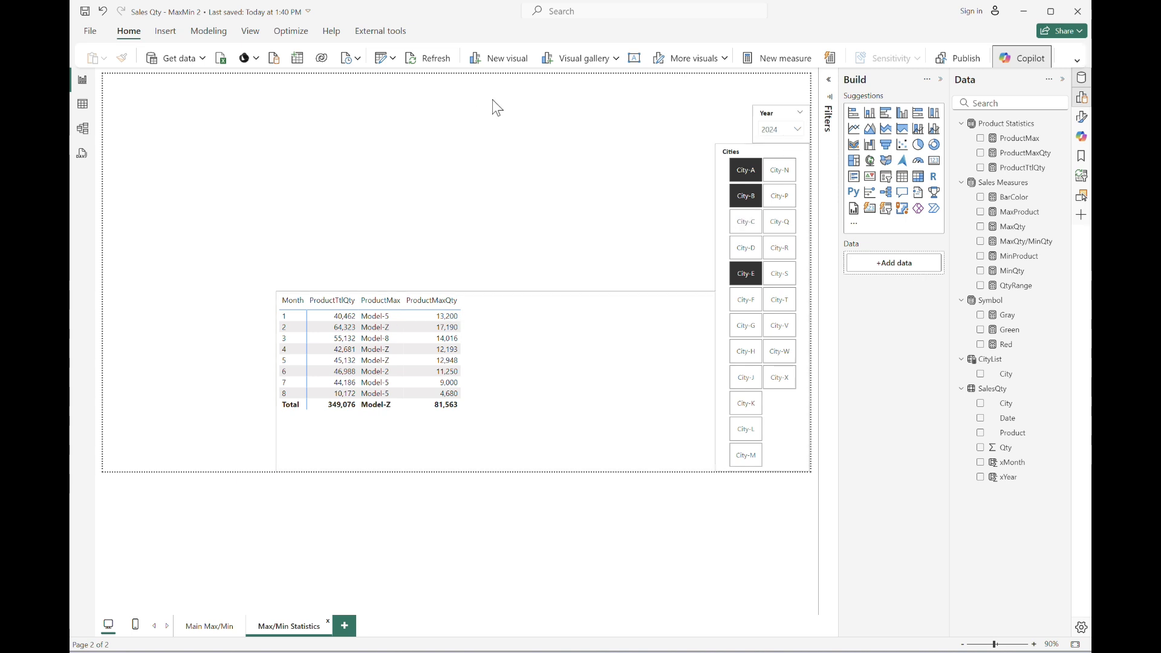
click(777, 58)
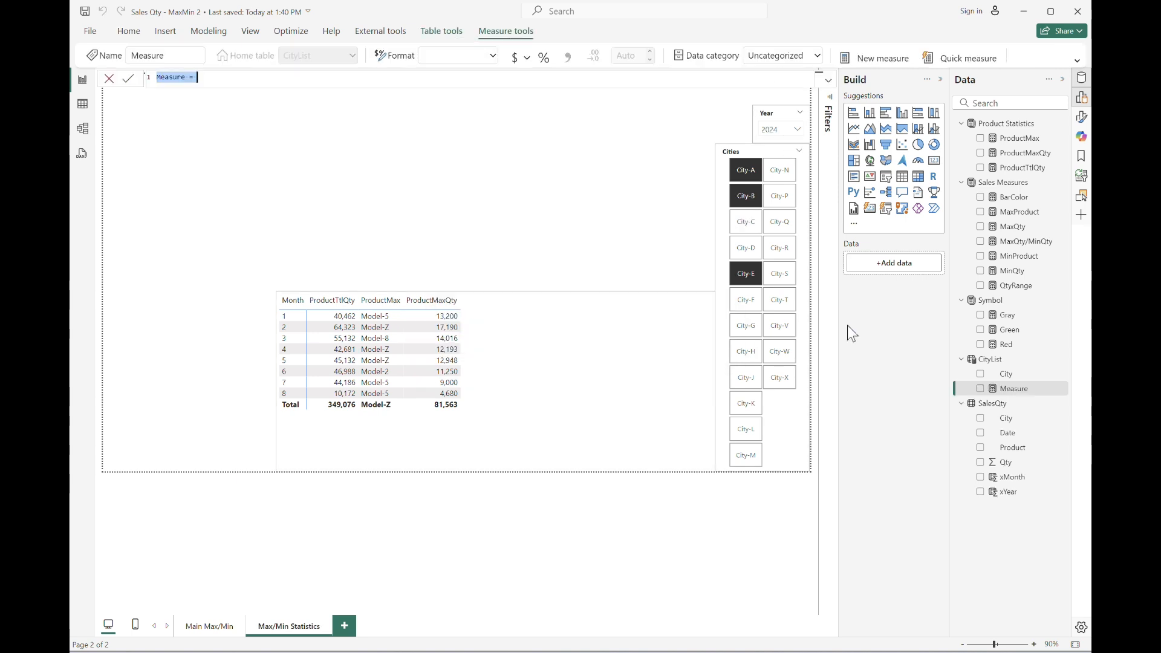
text(Max)
text(P)
key(BackSpace)
key(BackSpace)
key(BackSpace)
key(BackSpace)
text(P)
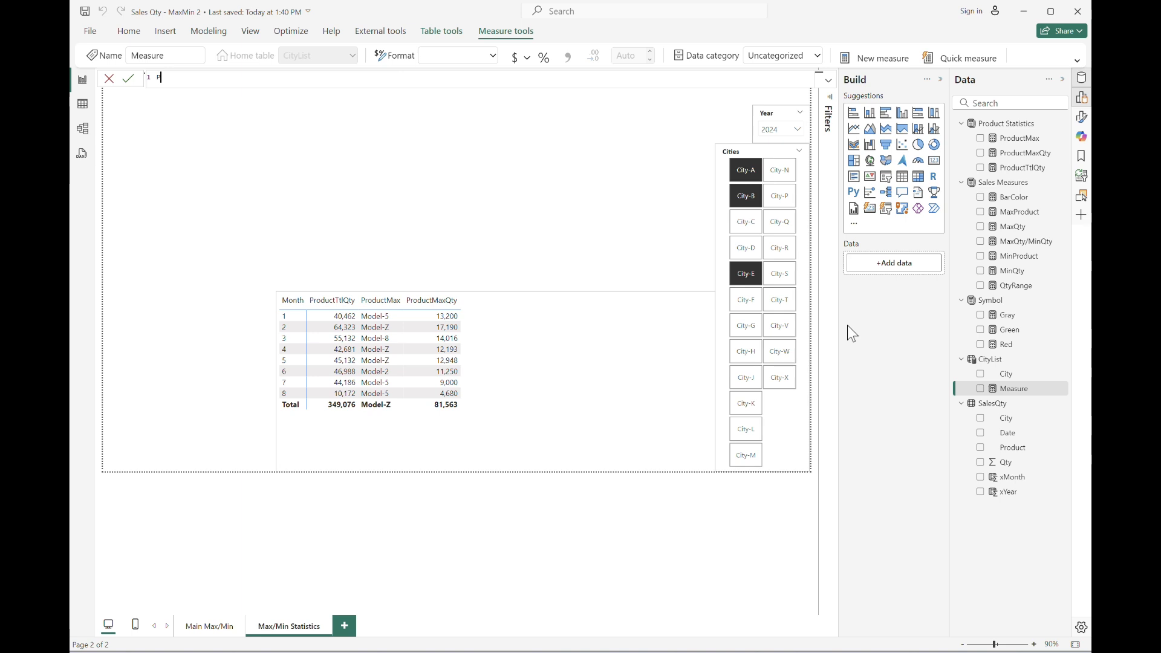
text(roductMaxQty / ProductTtlQty =)
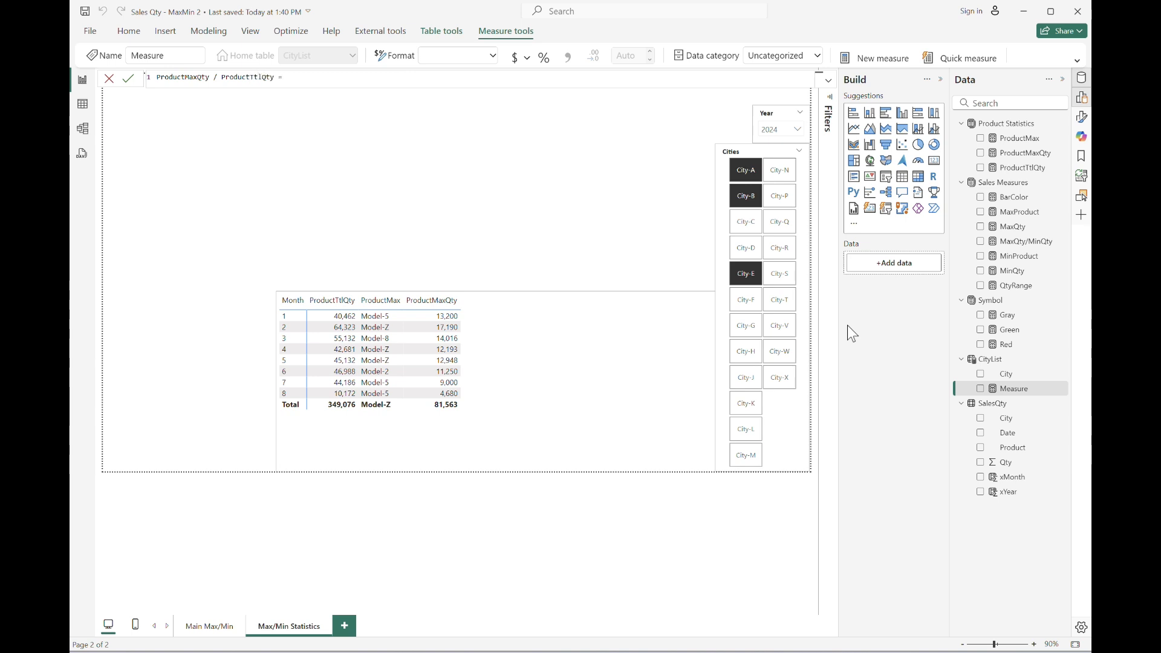
text( produ)
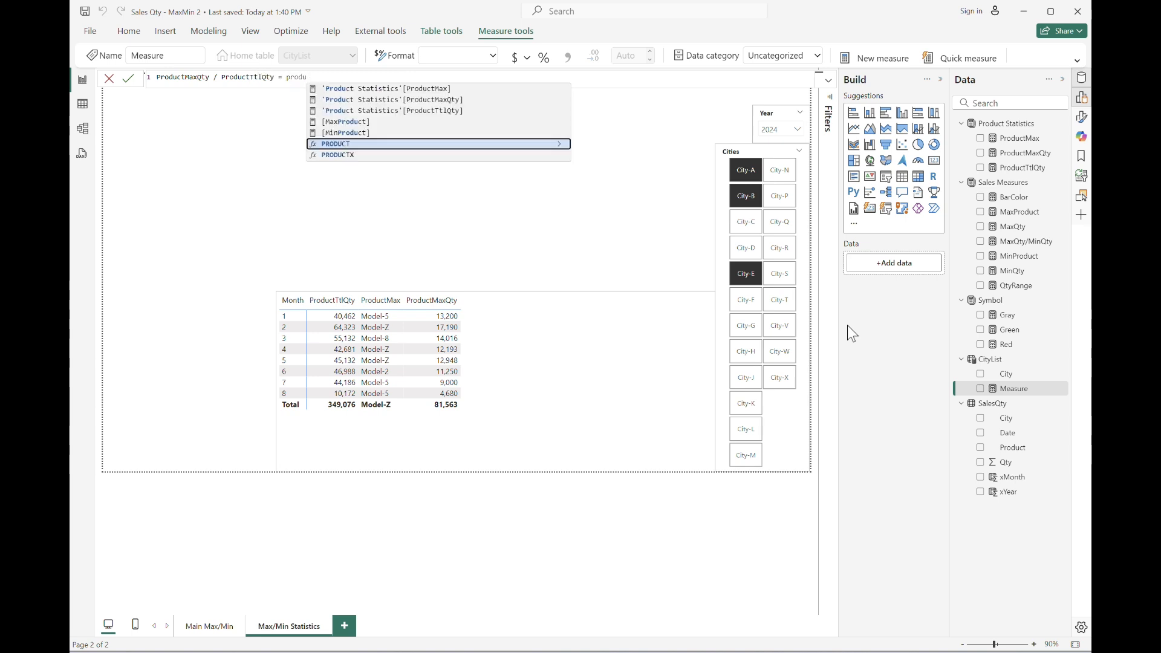
text(ct)
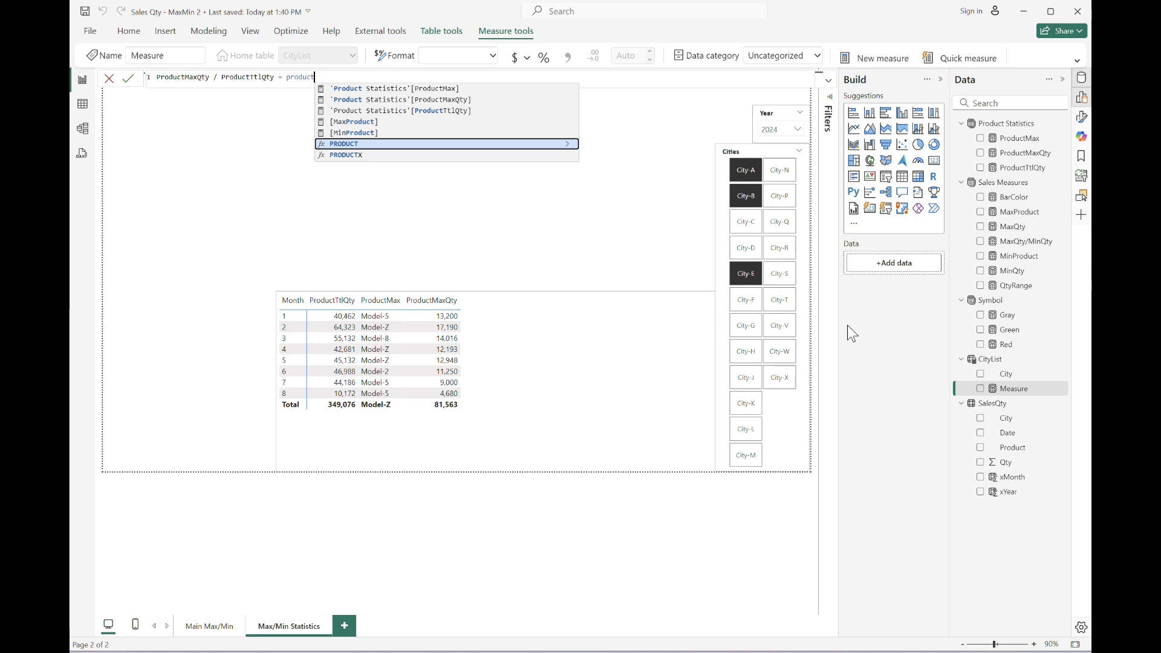
text(max)
key(Down)
key(Tab)
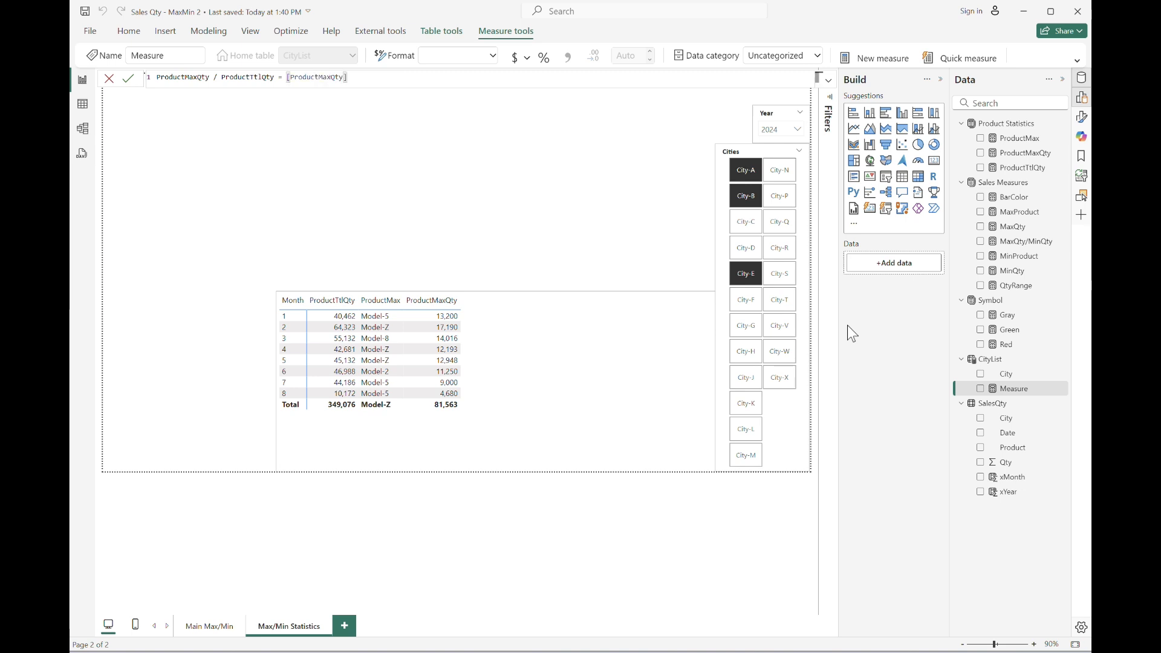
text(/ productt)
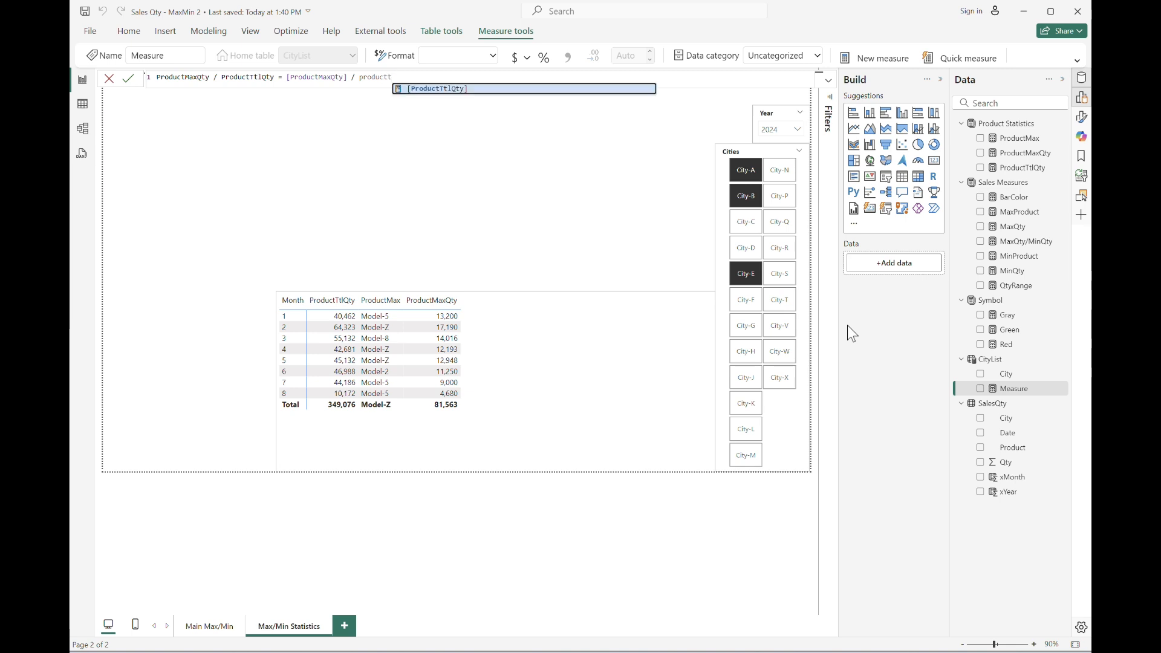
key(Down)
key(Tab)
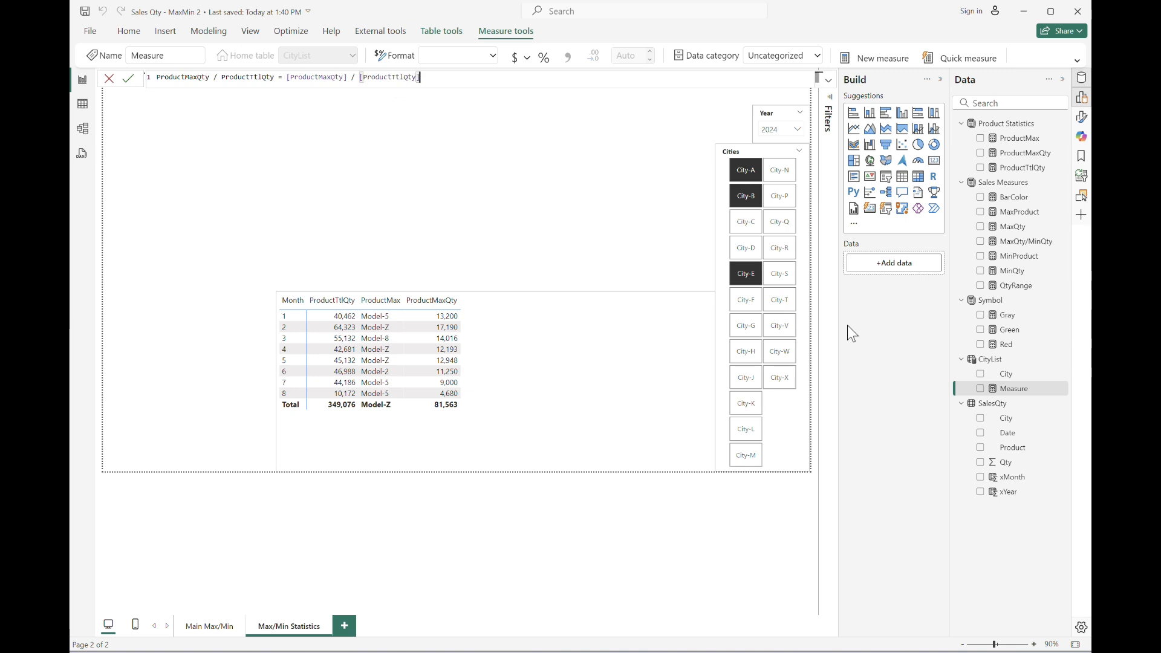
key(Return)
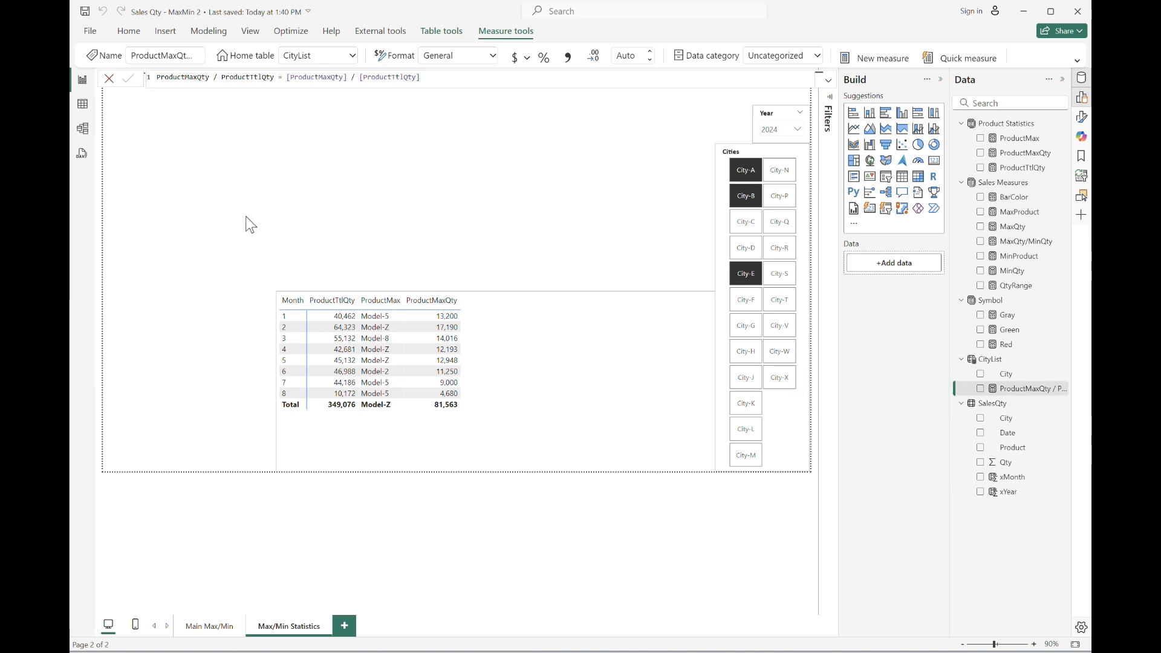
In the model view, move the ProductMaxQty / ProductTtlQty measure's home table to Product Statistics.
click(82, 129)
click(1008, 225)
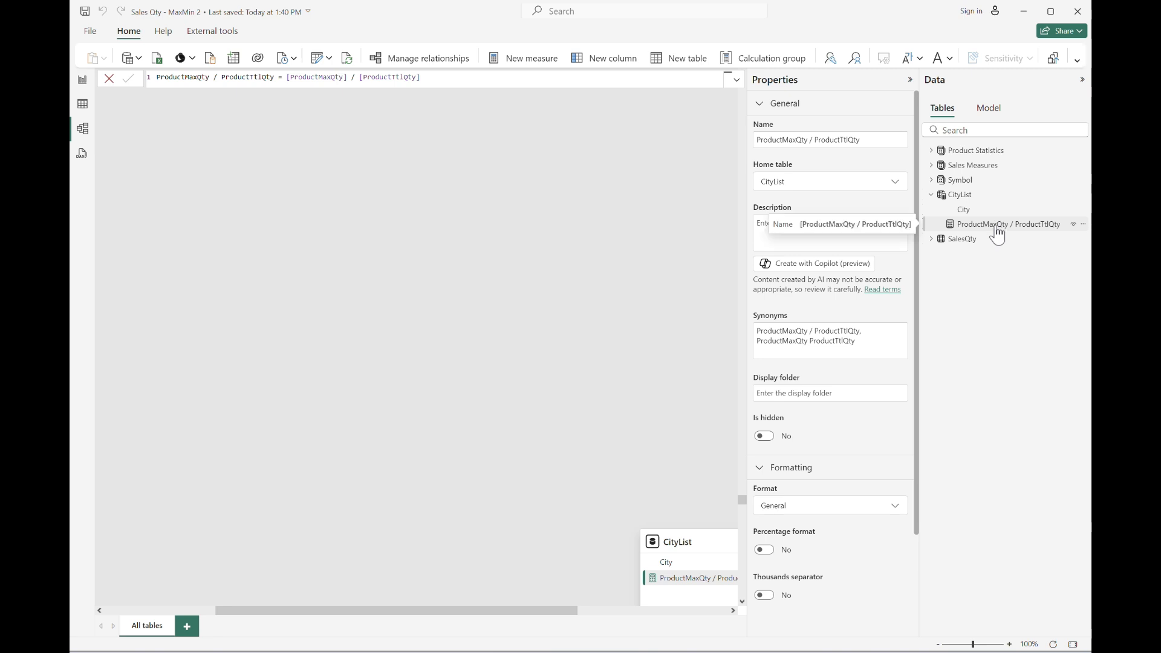
click(871, 183)
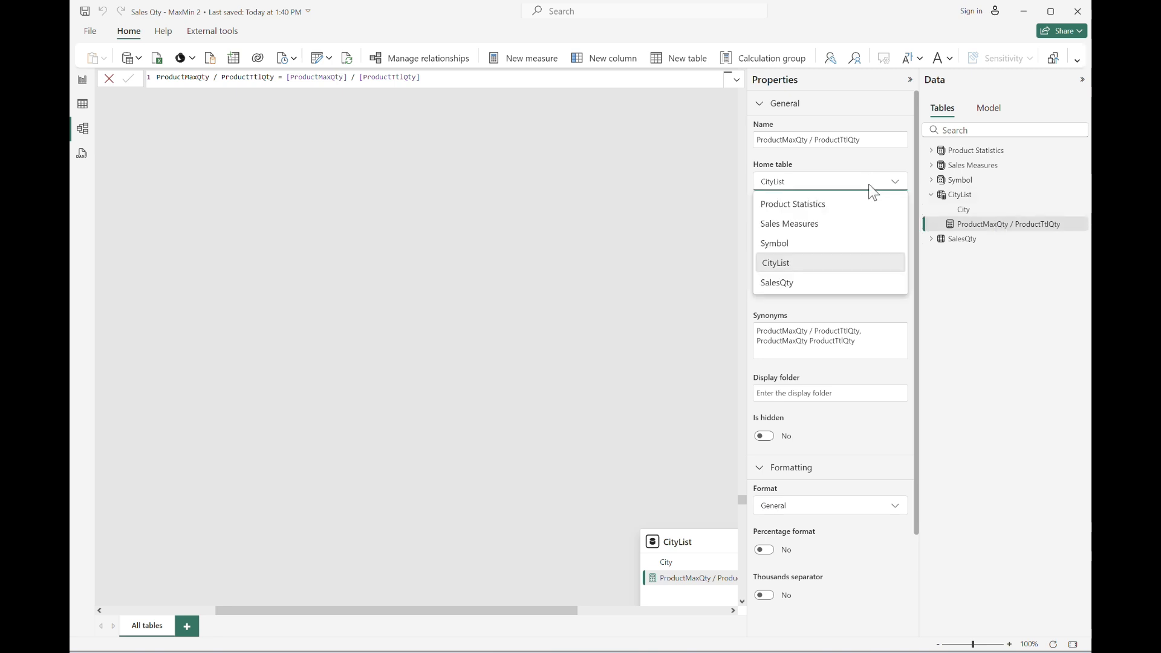
click(855, 209)
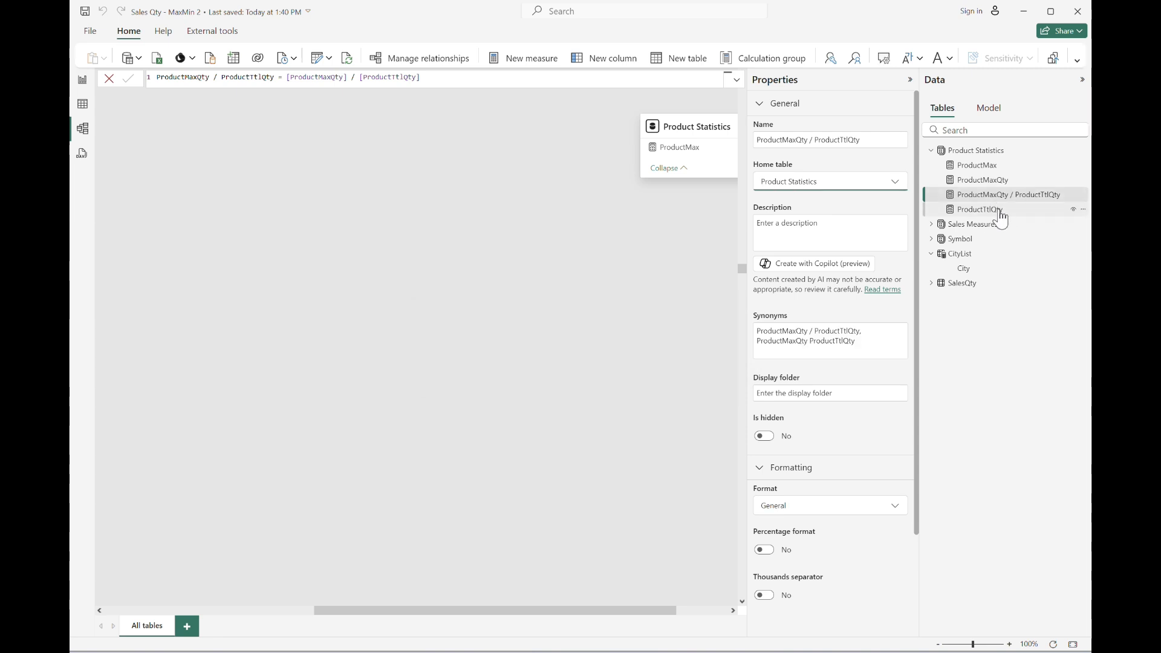
Back in the report, format the ProductMaxQty / ProductTtlQty measure as a percentage with one decimal place.
click(83, 81)
click(1028, 168)
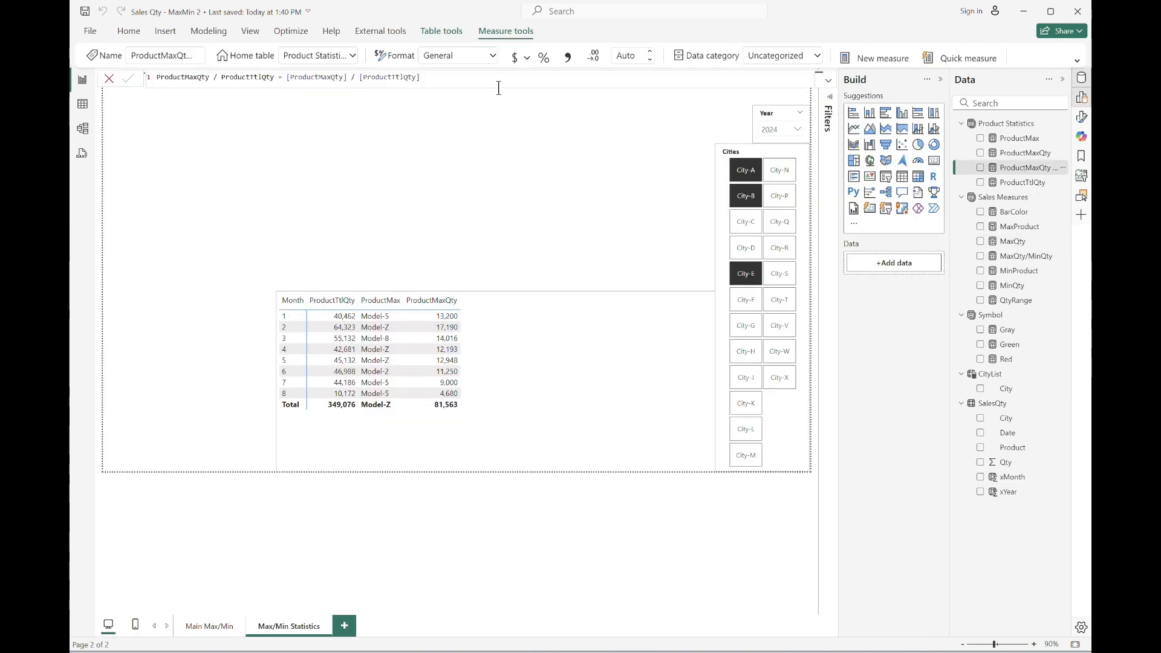
click(544, 57)
click(650, 52)
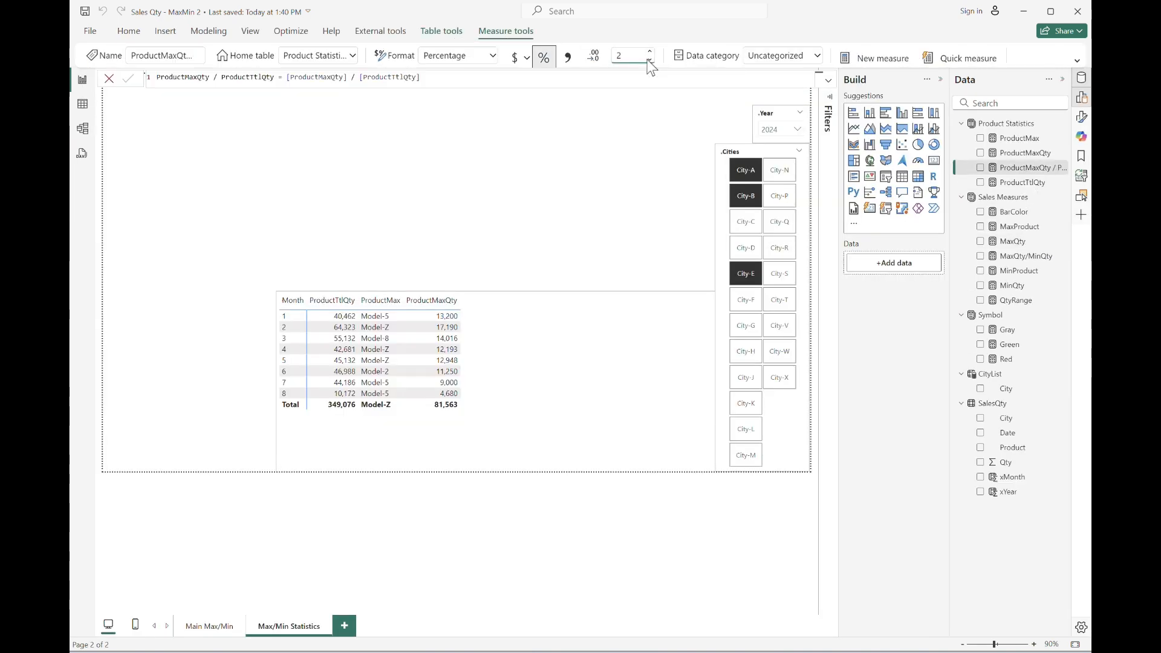
Add the ProductMaxQty / ProductTtlQty measure to the table visual's values.
drag(950, 141, 911, 141)
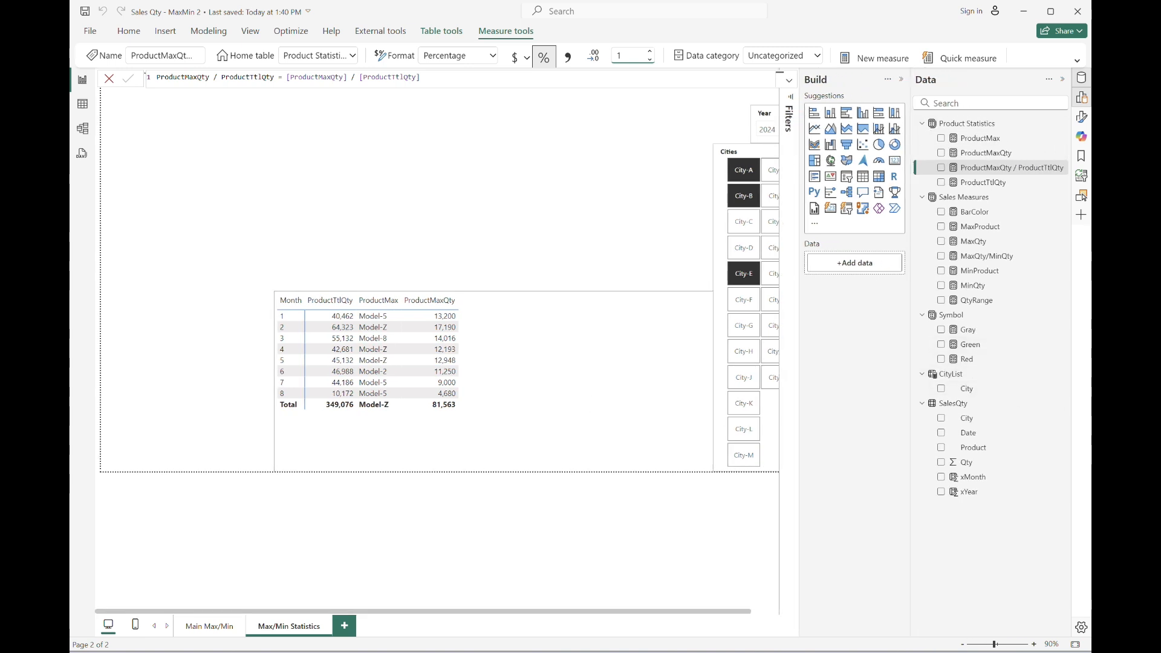
click(963, 644)
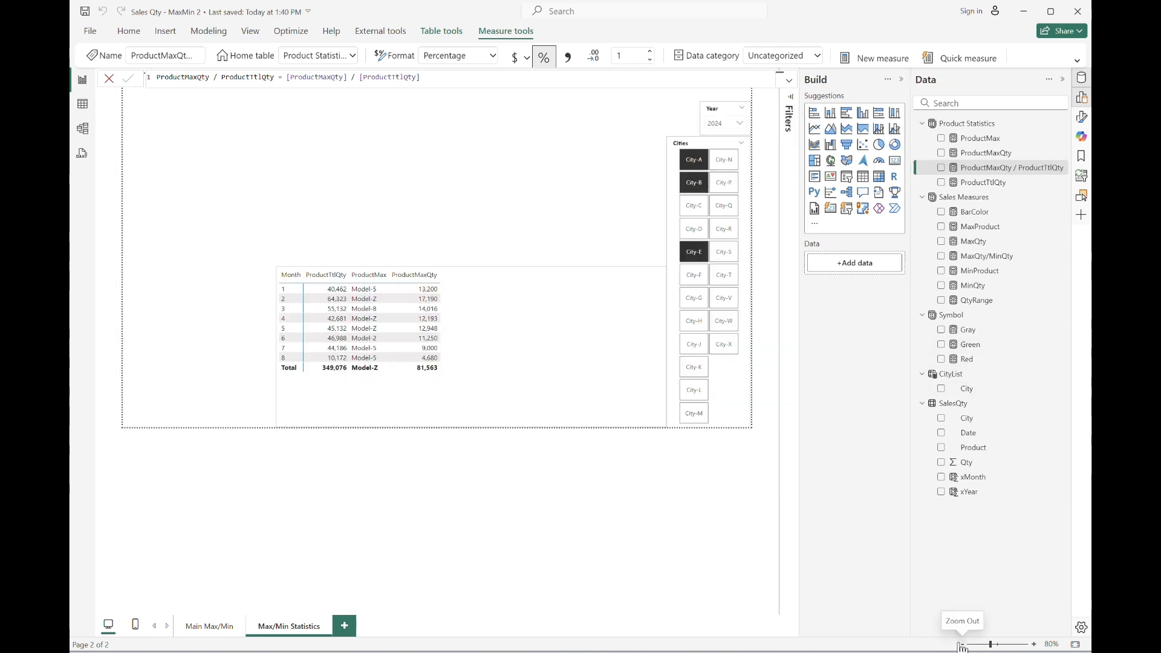
click(595, 363)
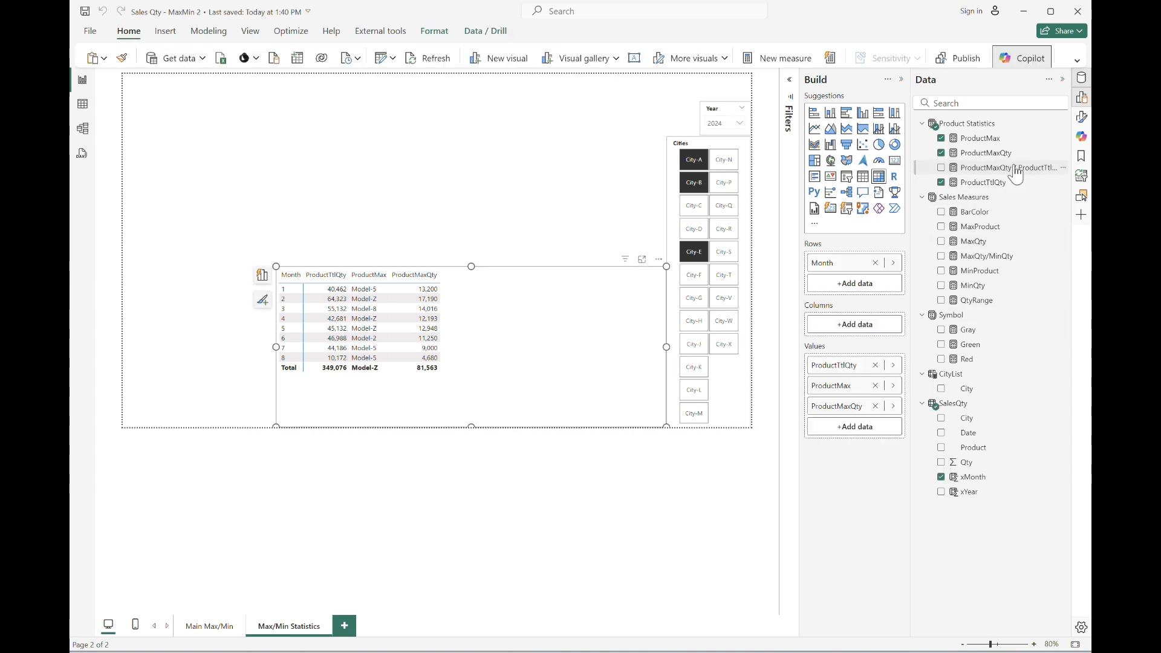
drag(1013, 177, 855, 445)
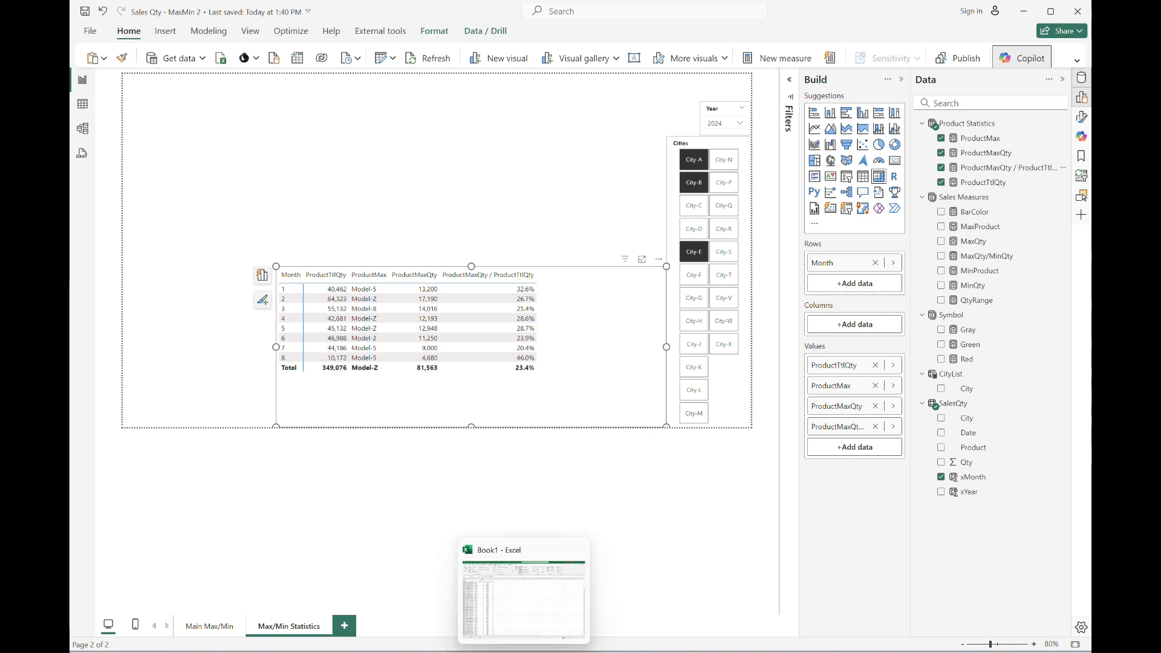
Switch to the Excel workbook, clear the xMonth filter to check the total Qty, and return.
click(696, 163)
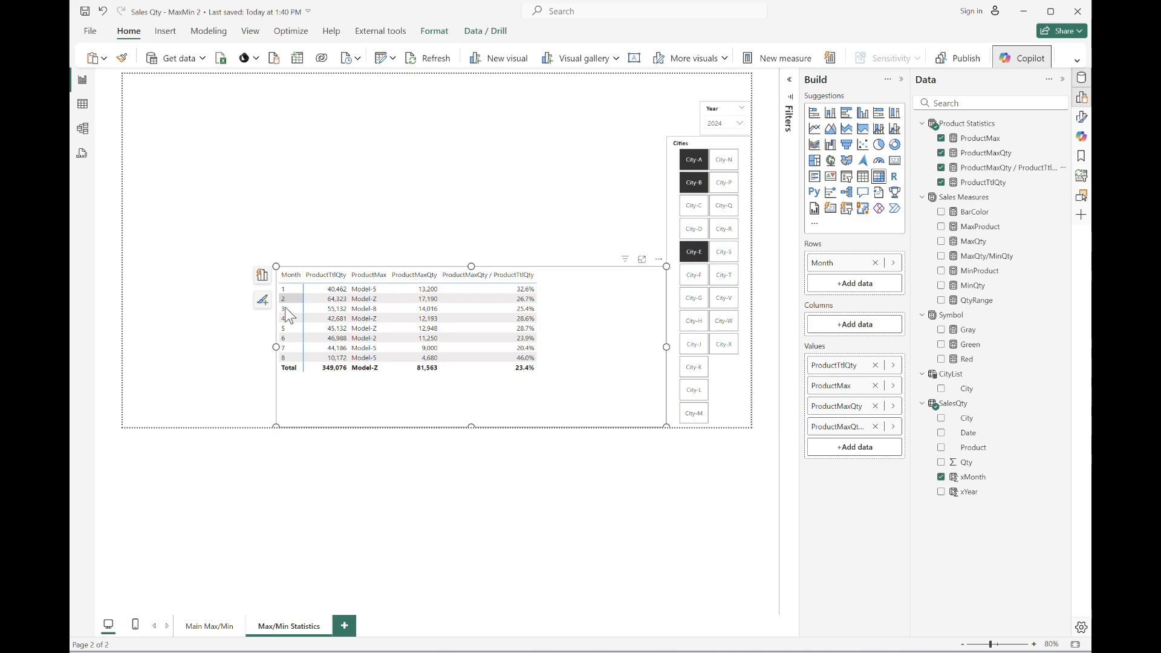
key(alt+Tab)
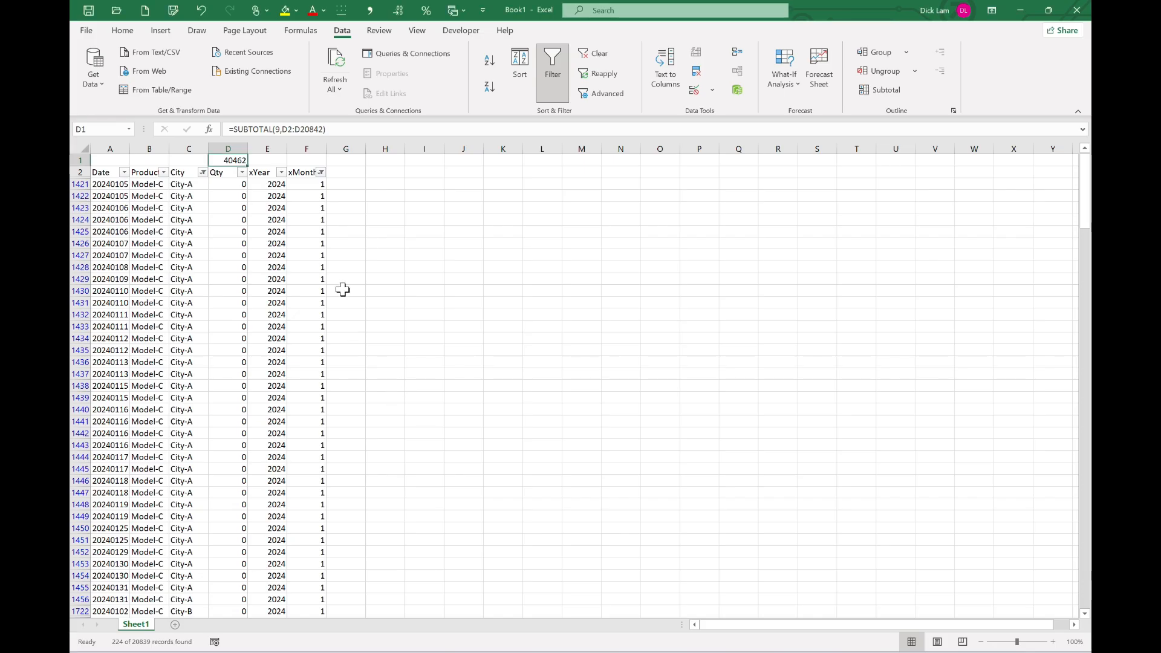
click(321, 173)
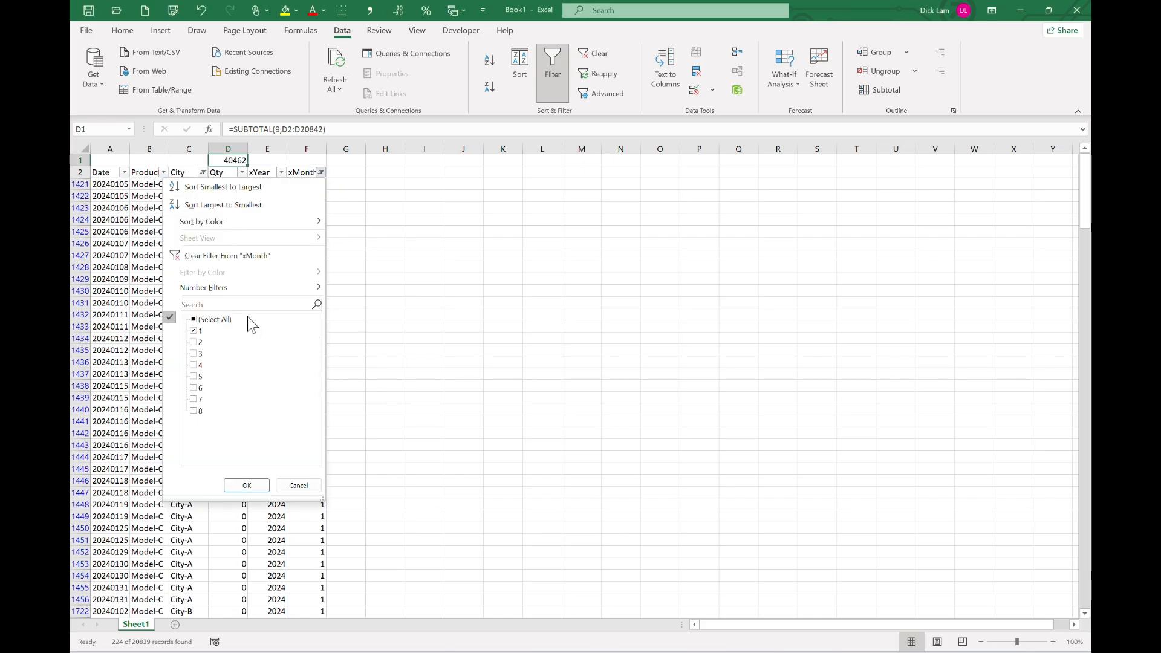
click(247, 484)
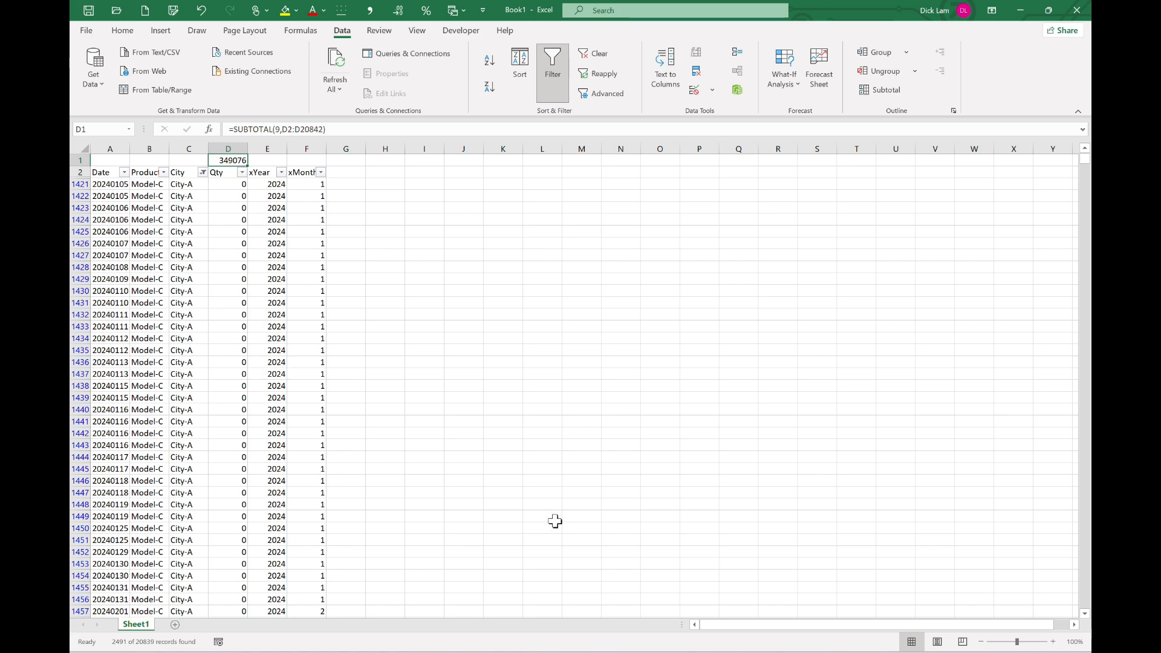
key(alt+Tab)
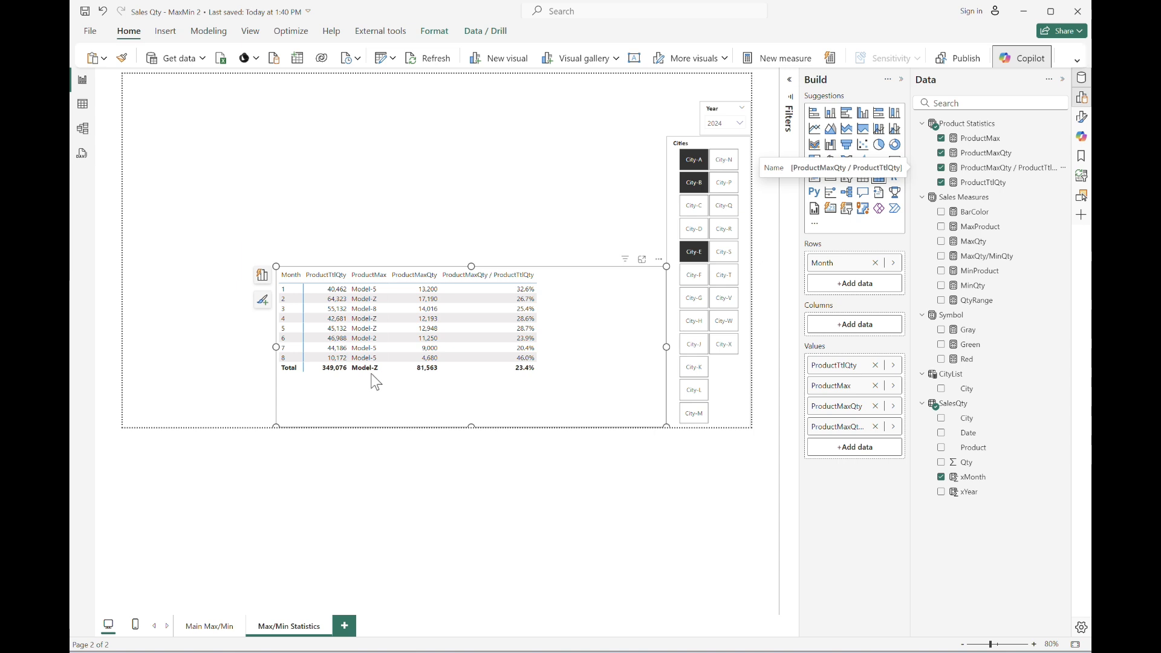
Copy the ProductMax formula into a new measure, replacing every Max with Min to make ProductMin.
click(1008, 140)
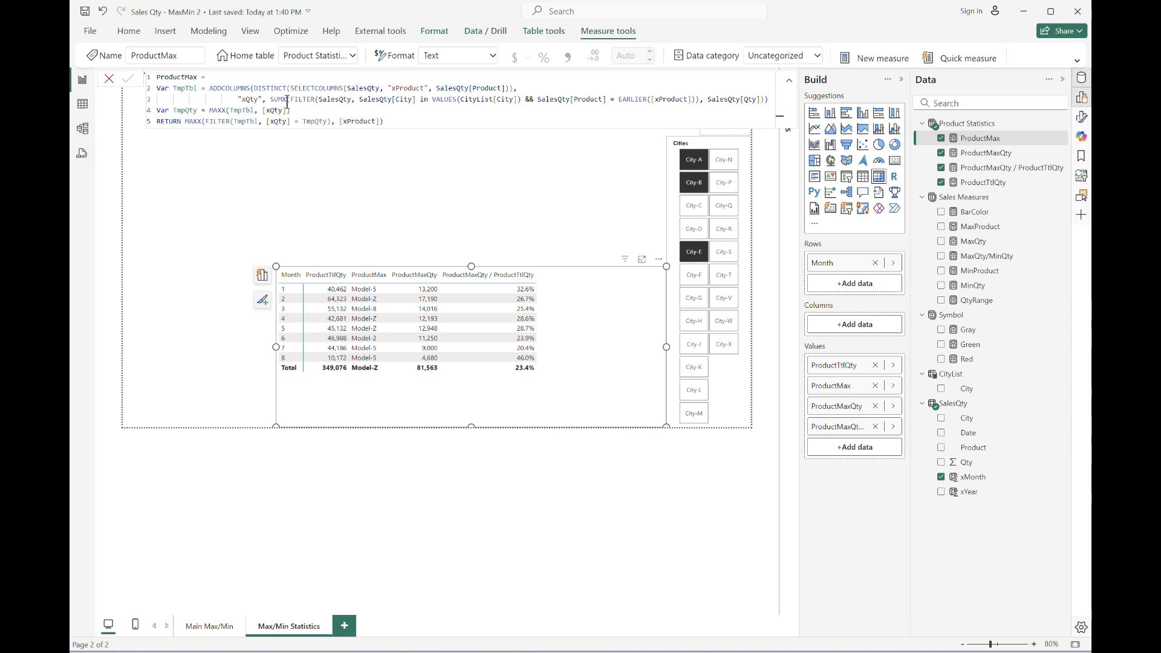
click(309, 110)
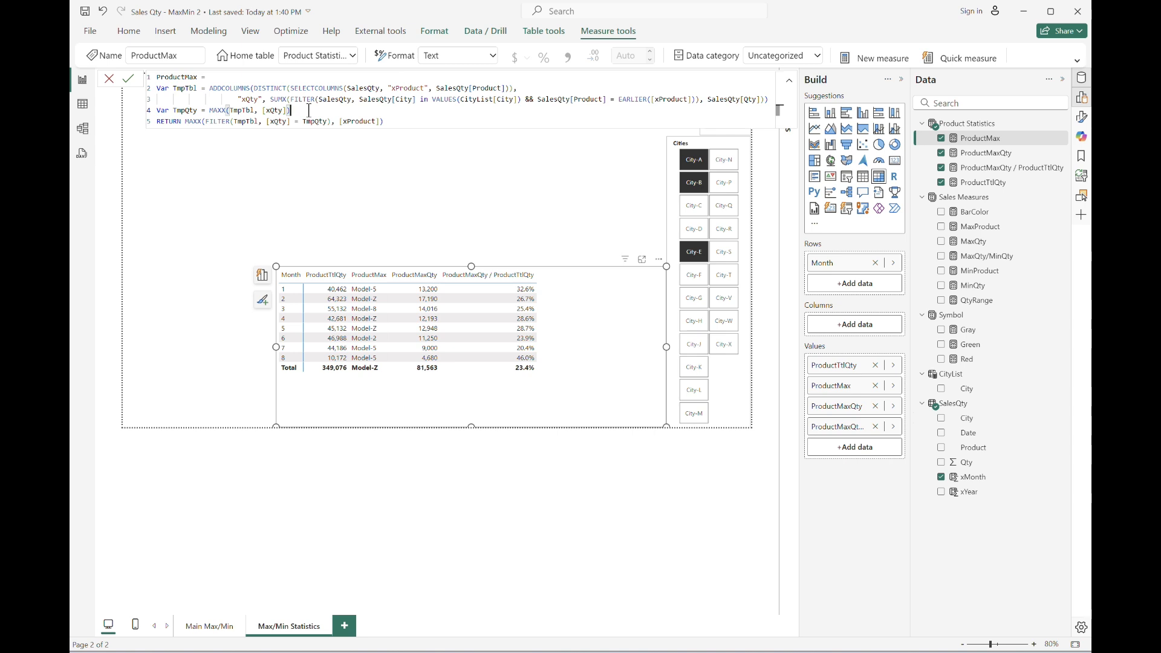
key(Down)
click(361, 384)
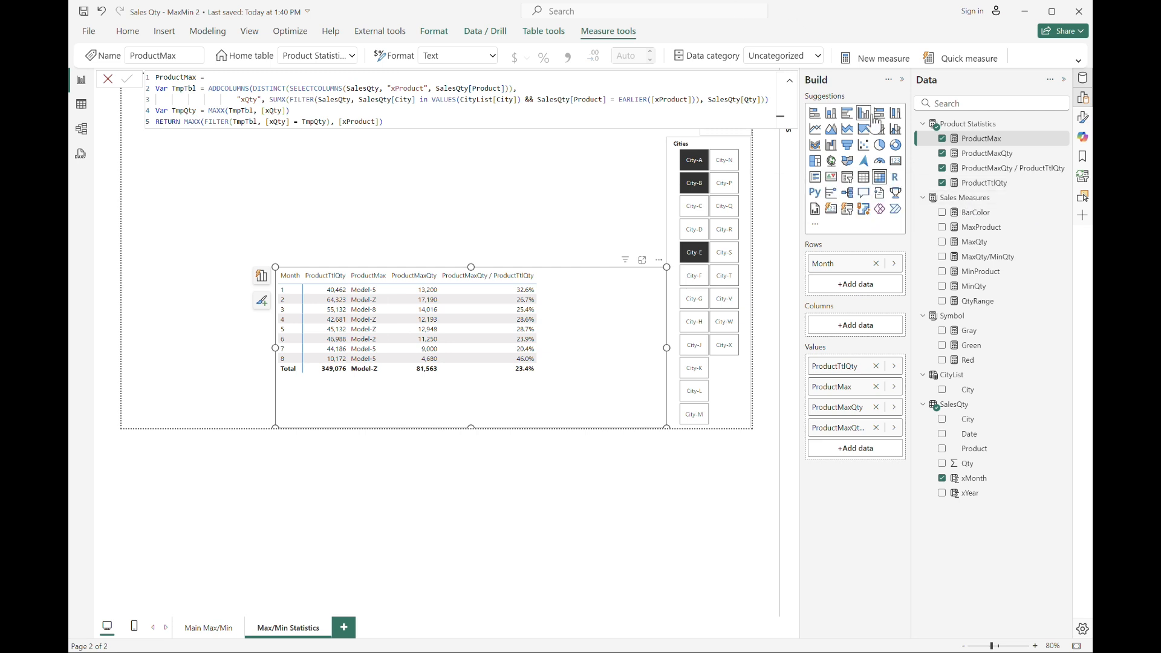
click(419, 123)
key(ctrl+a)
key(ctrl+c)
click(869, 65)
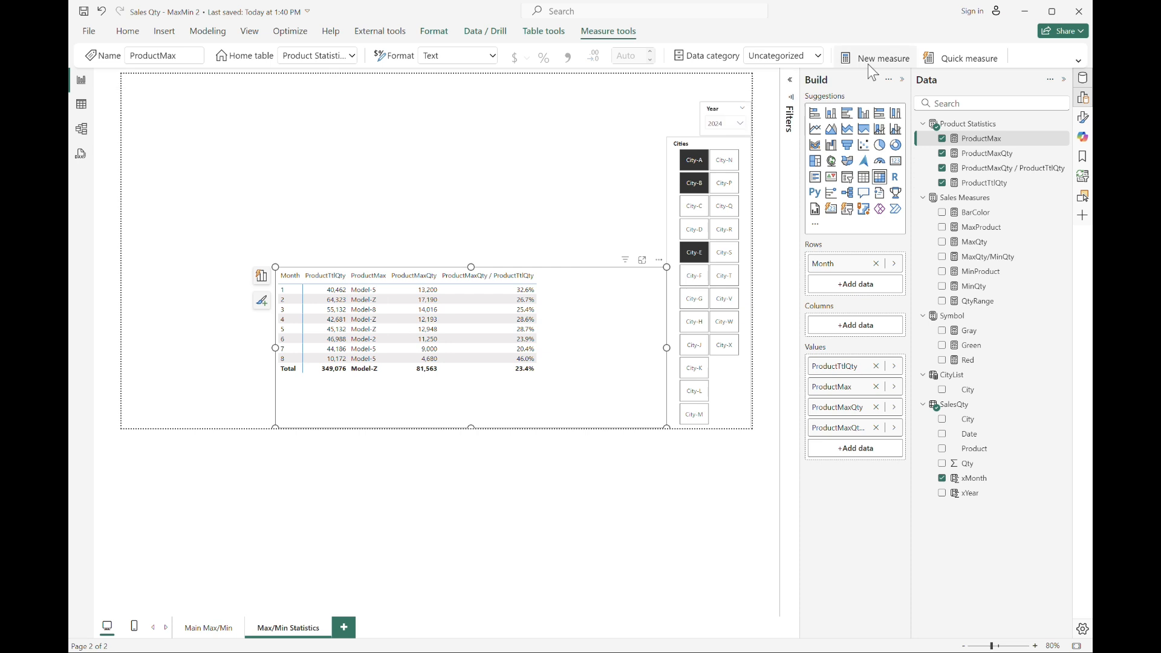
key(ctrl+v)
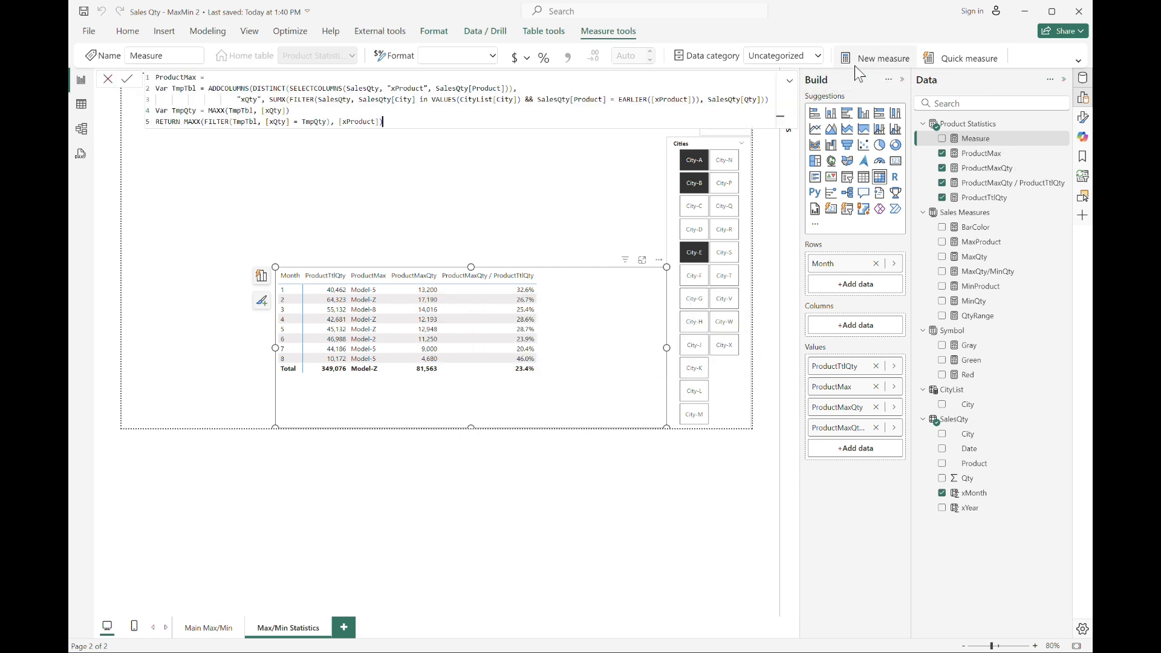
key(shift+Right)
key(shift+Right)
key(shift+Right)
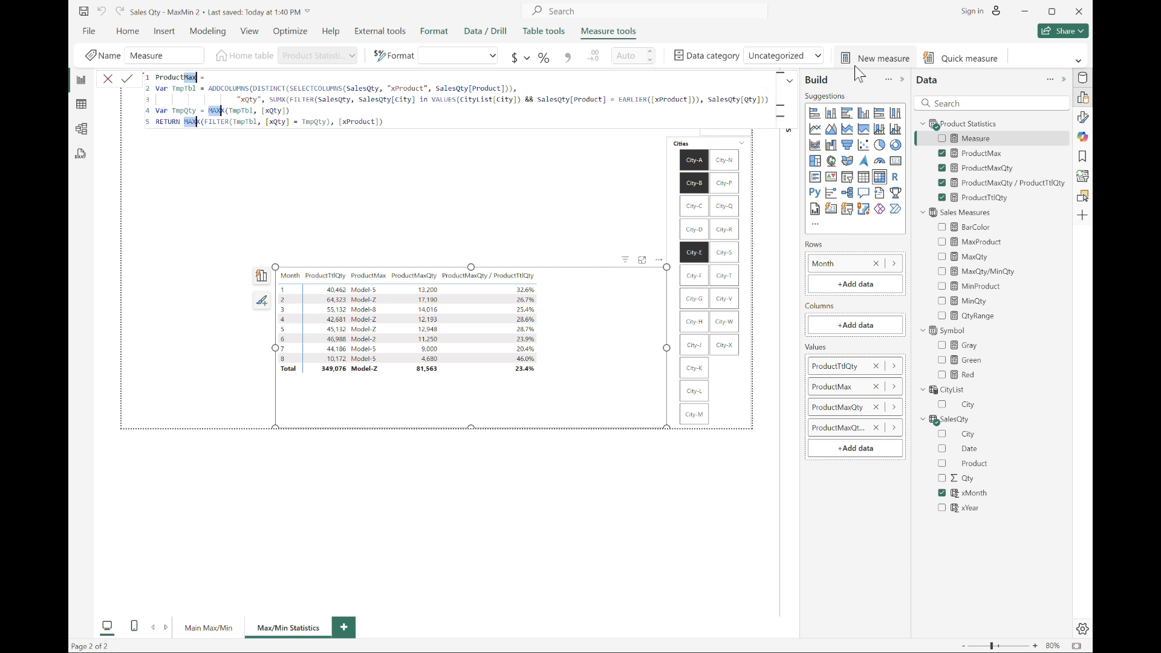
key(ctrl+shift+l)
text(Min)
key(Return)
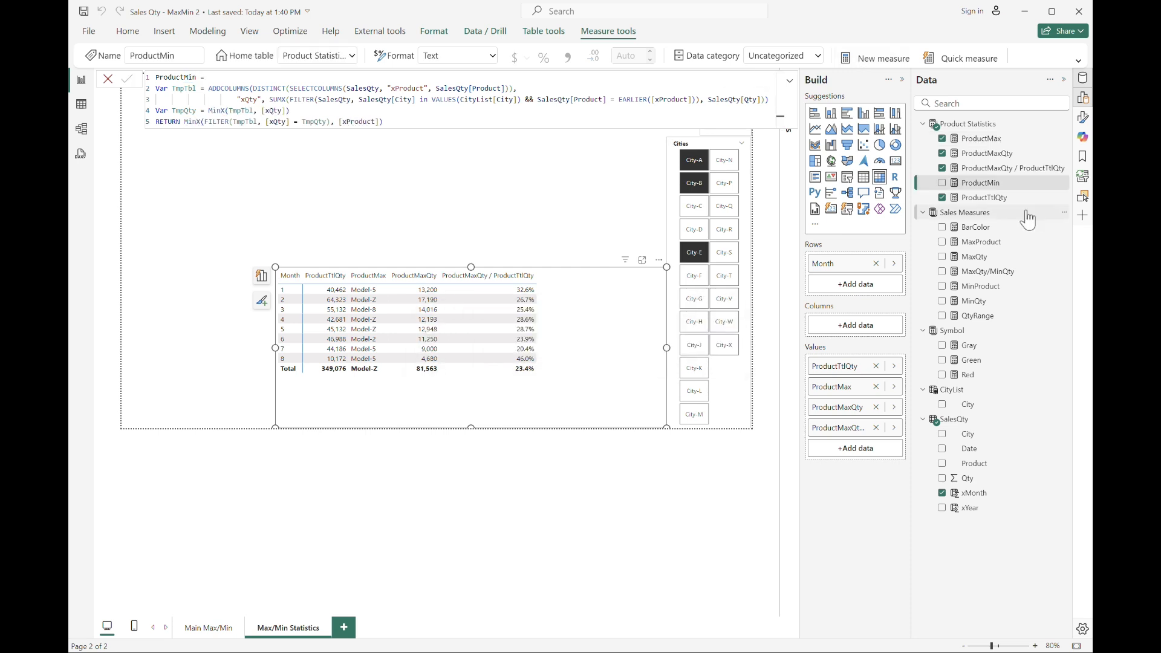
Copy the ProductMaxQty formula into a new measure, replacing every Max with Min to make ProductMinQty.
click(991, 153)
click(329, 112)
key(ctrl+a)
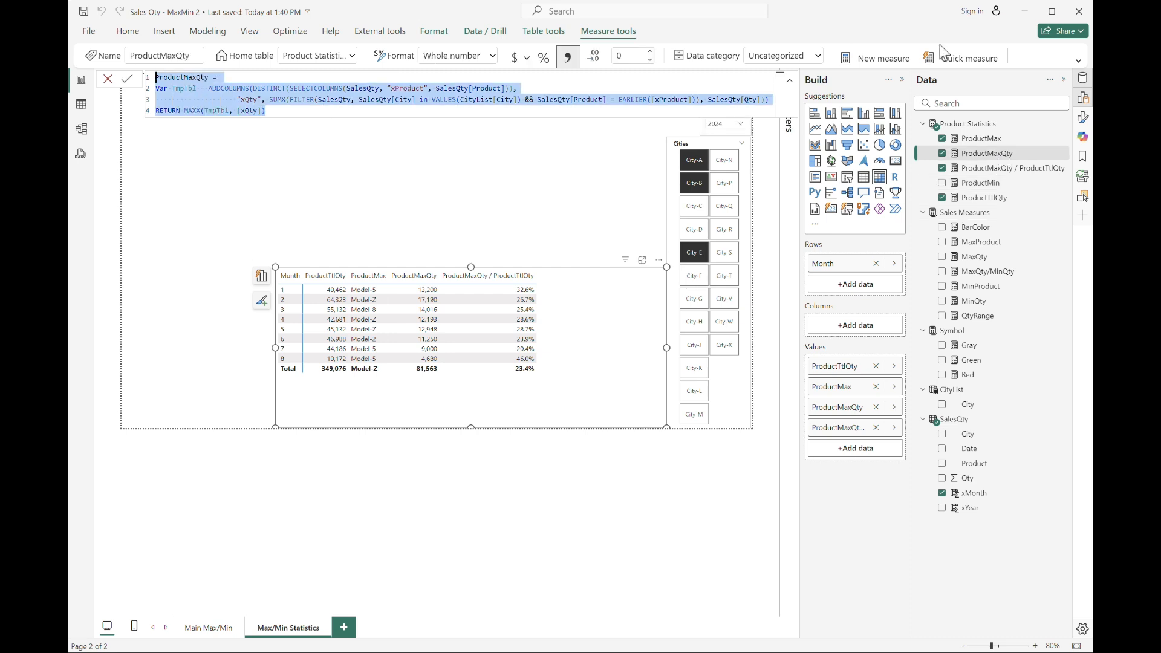
click(885, 58)
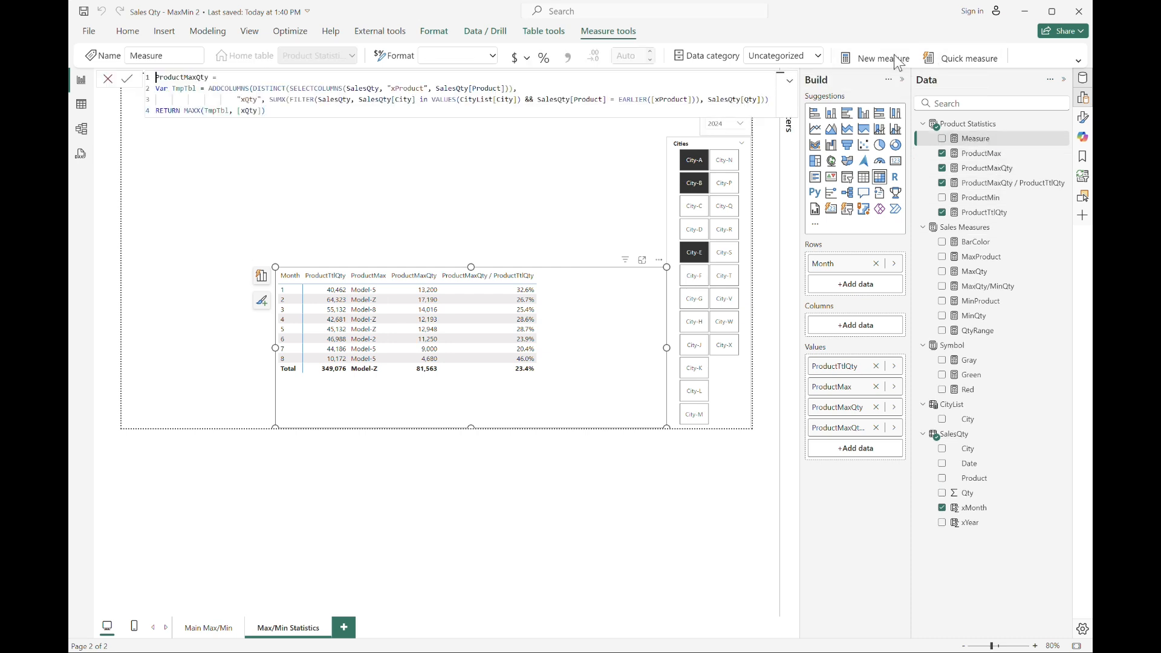
key(Right)
key(Right)
key(Right)
key(Right)
key(Right)
key(Right)
key(shift+Right)
key(shift+Right)
key(shift+Right)
key(ctrl+f)
key(ctrl+d)
text(Min)
key(Return)
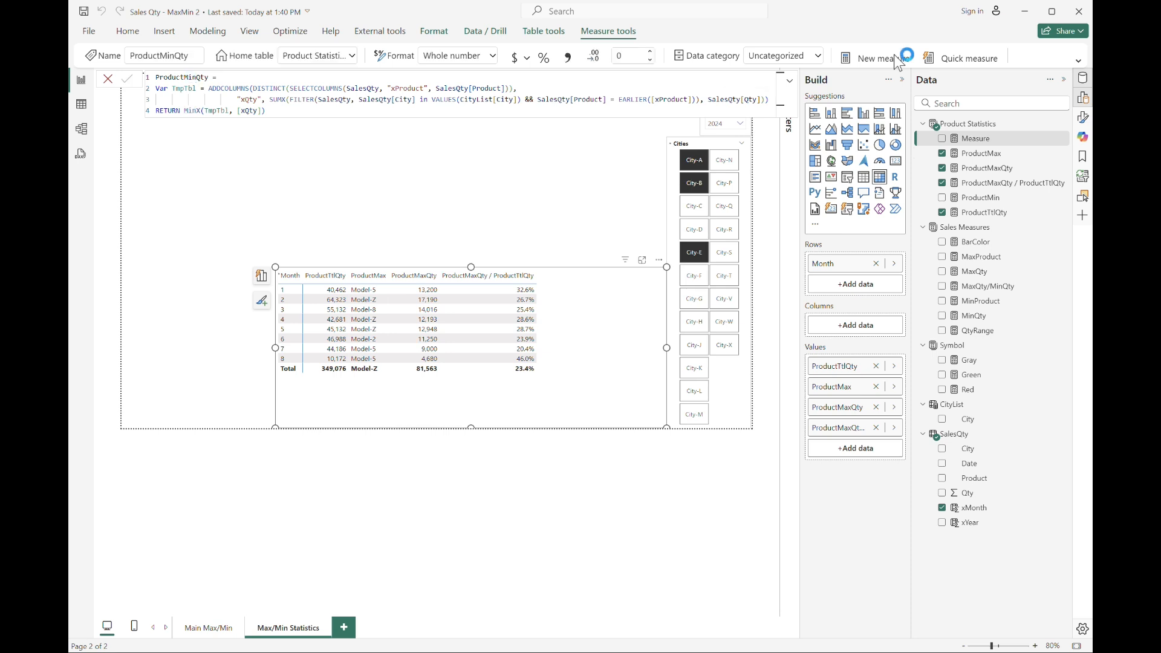
Copy the ProductMaxQty / ProductTtlQty formula into a new measure, replacing every Max with Min to make ProductMinQty / ProductTtlQty.
click(1004, 170)
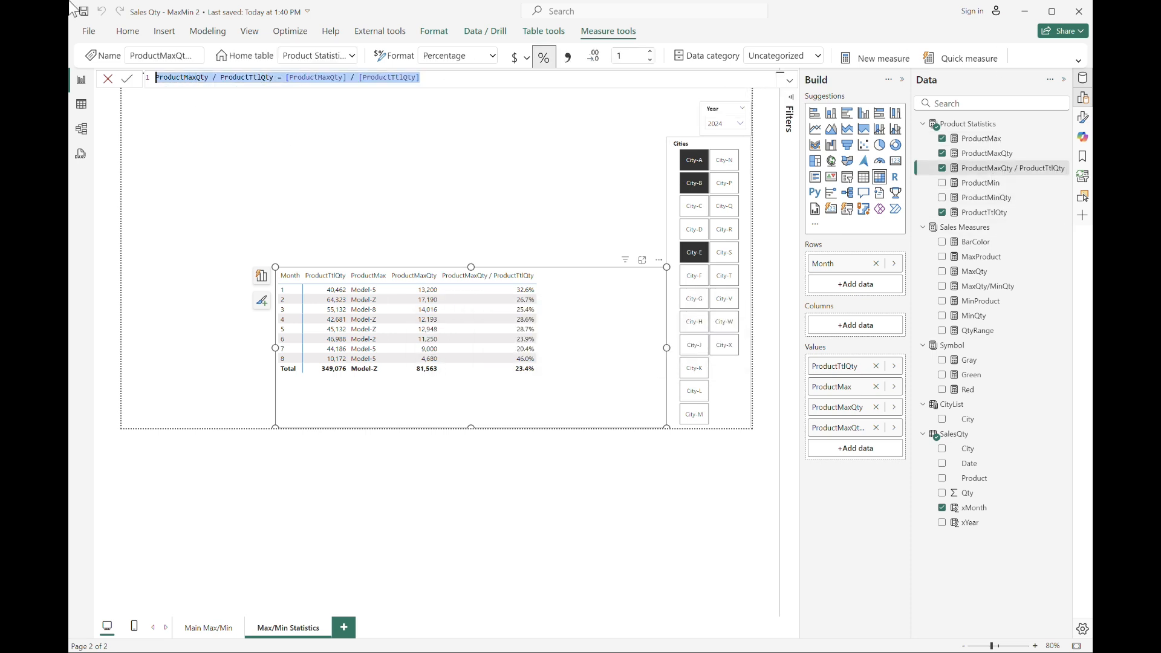
click(873, 55)
text(ProductMaxQty / ProductTtlQty = [ProductMaxQty] / [ProductTtlQty])
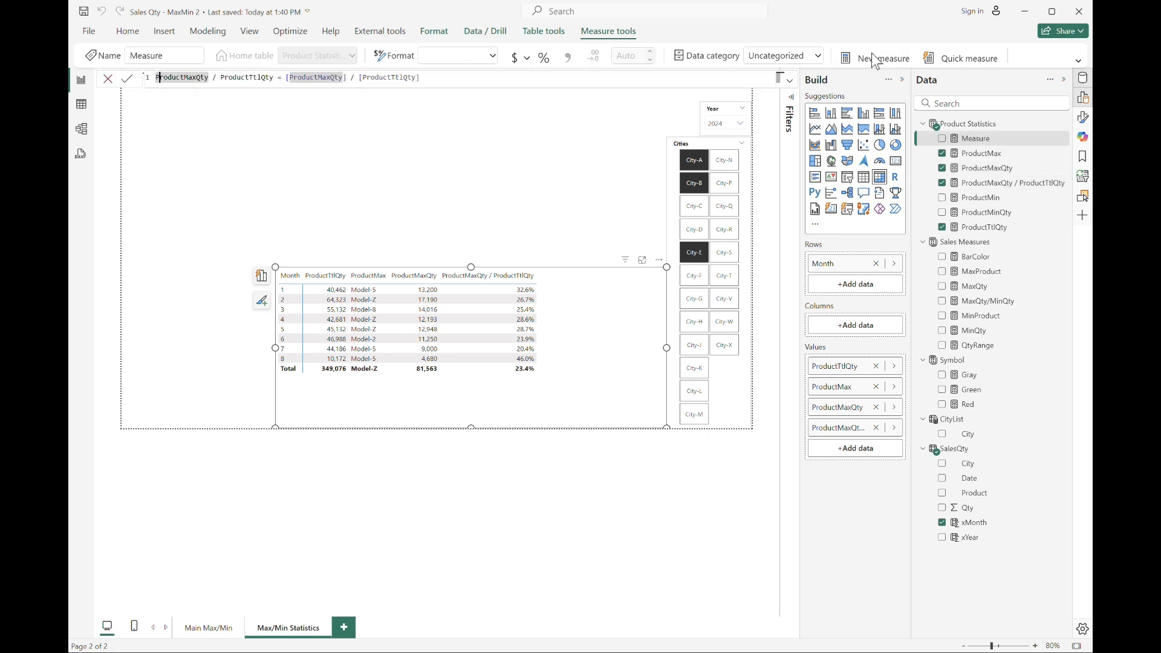
key(ctrl+d)
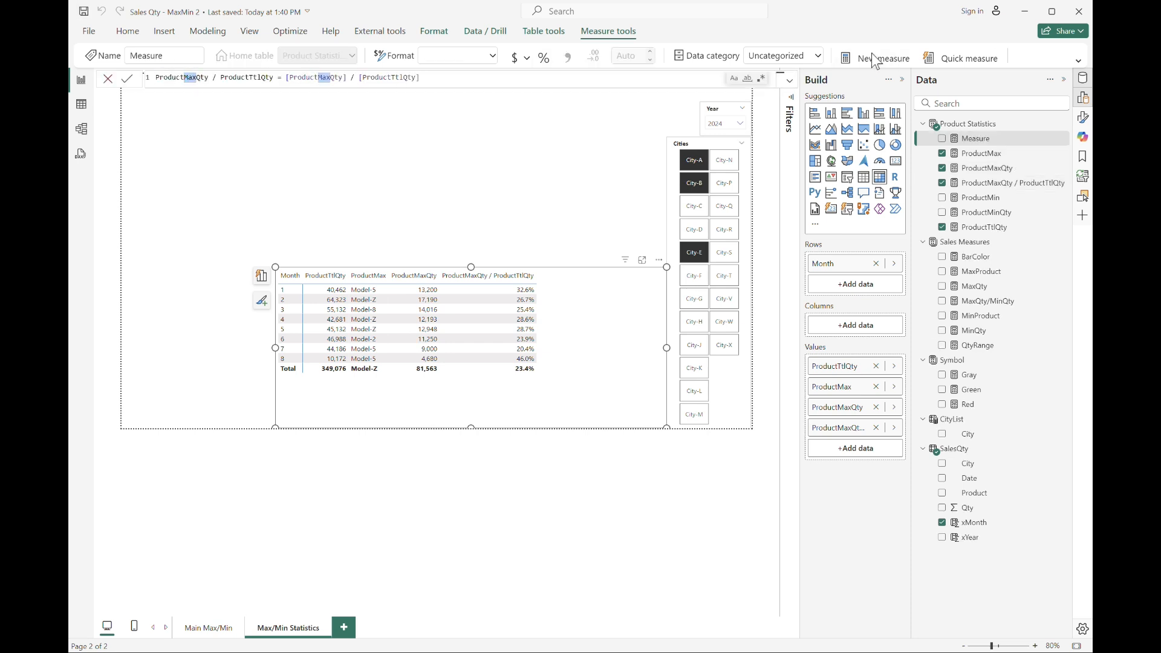
text(Min)
key(Return)
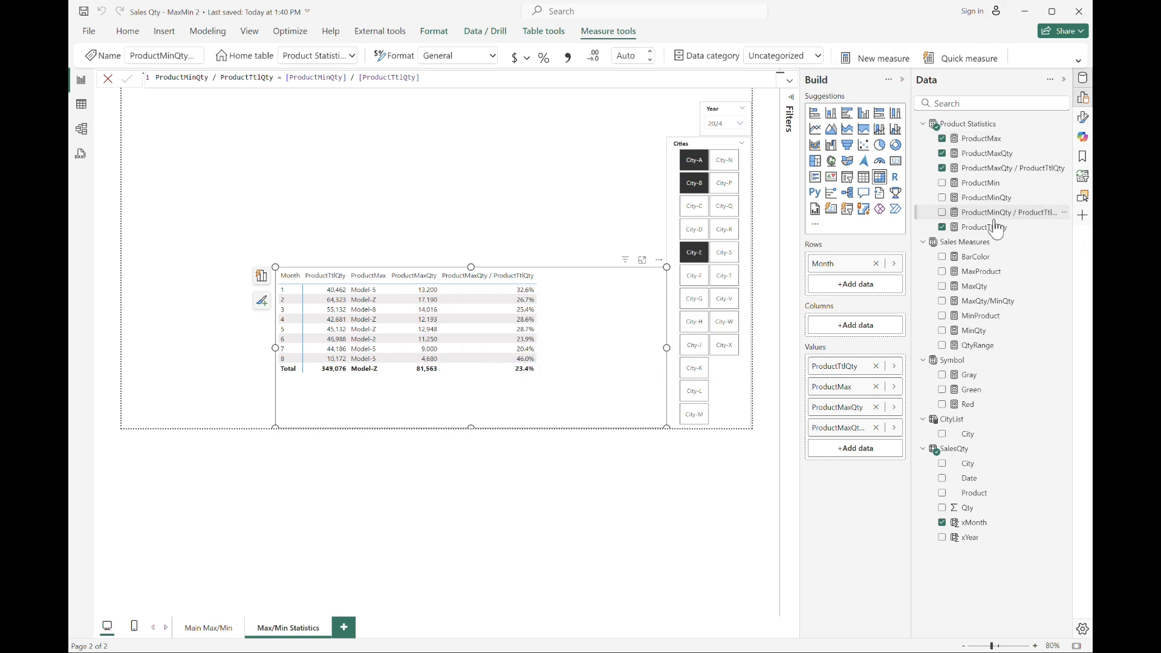
Add ProductMin, ProductMinQty and ProductMinQty / ProductTtlQty to the table visual's values.
drag(997, 197, 875, 445)
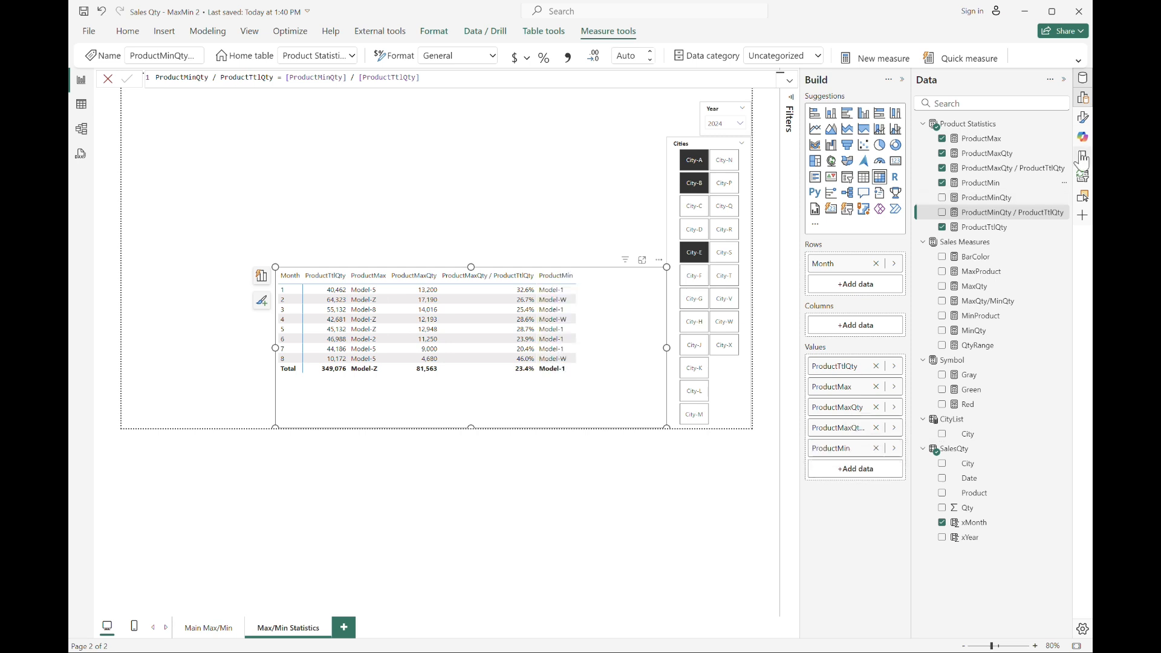
drag(997, 197, 869, 476)
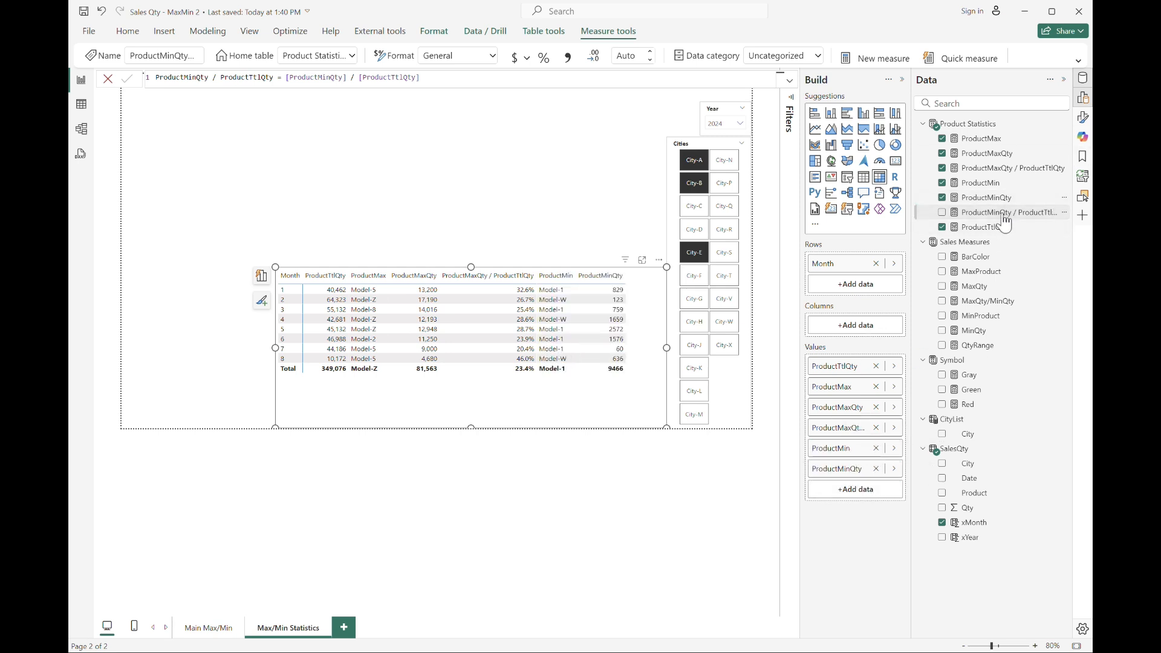
drag(1004, 212, 867, 481)
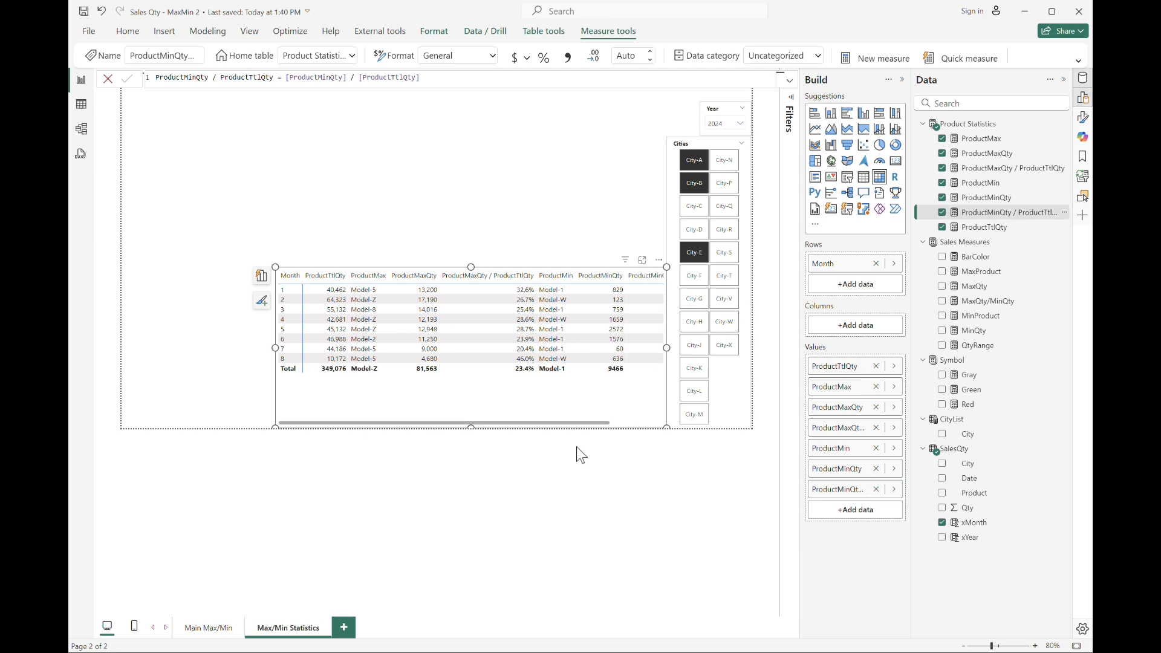
Rename the ProductTtlQty field in the table visual to Ttl Qty.
double_click(829, 371)
key(Delete)
key(Delete)
key(Delete)
key(Delete)
key(Delete)
key(Delete)
key(Delete)
key(Return)
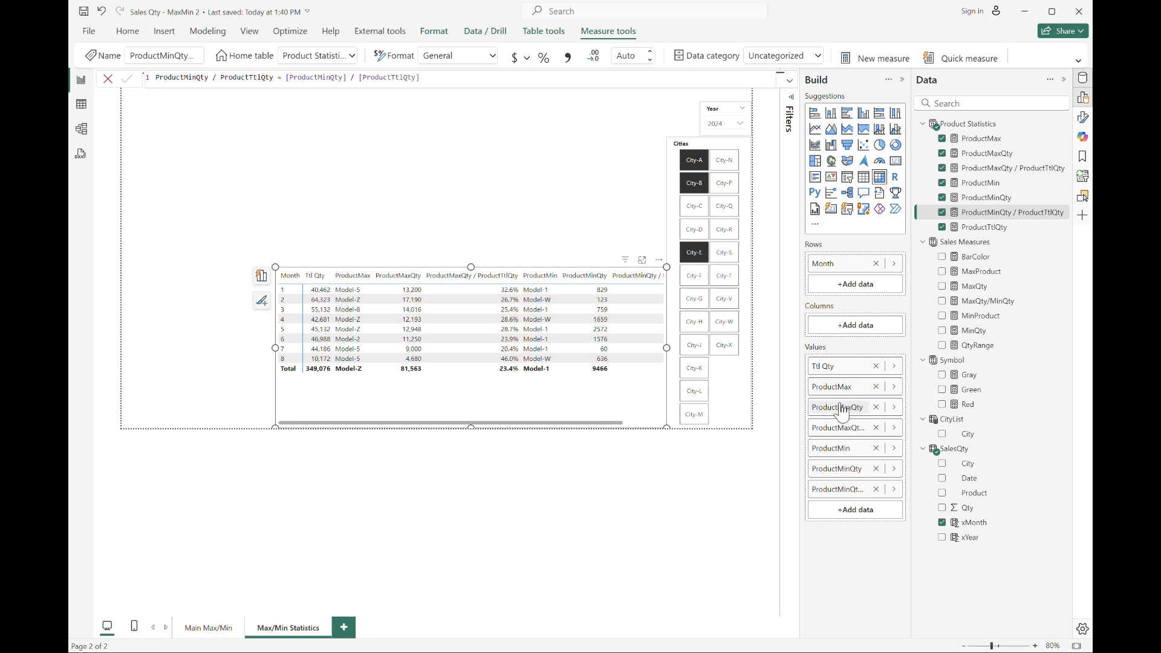
Rename the ProductMax field in the table visual to Max. Product.
double_click(832, 386)
key(Delete)
key(Delete)
key(Delete)
key(Delete)
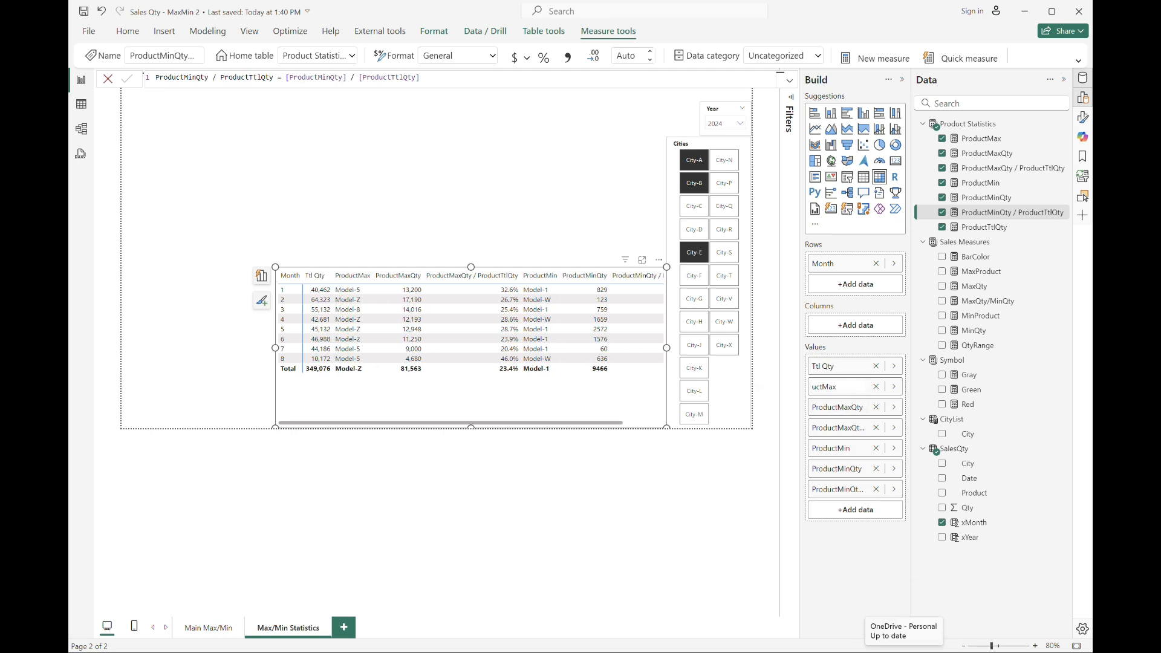
key(Delete)
key(Delete)
key(Delete)
text(. Product)
key(Return)
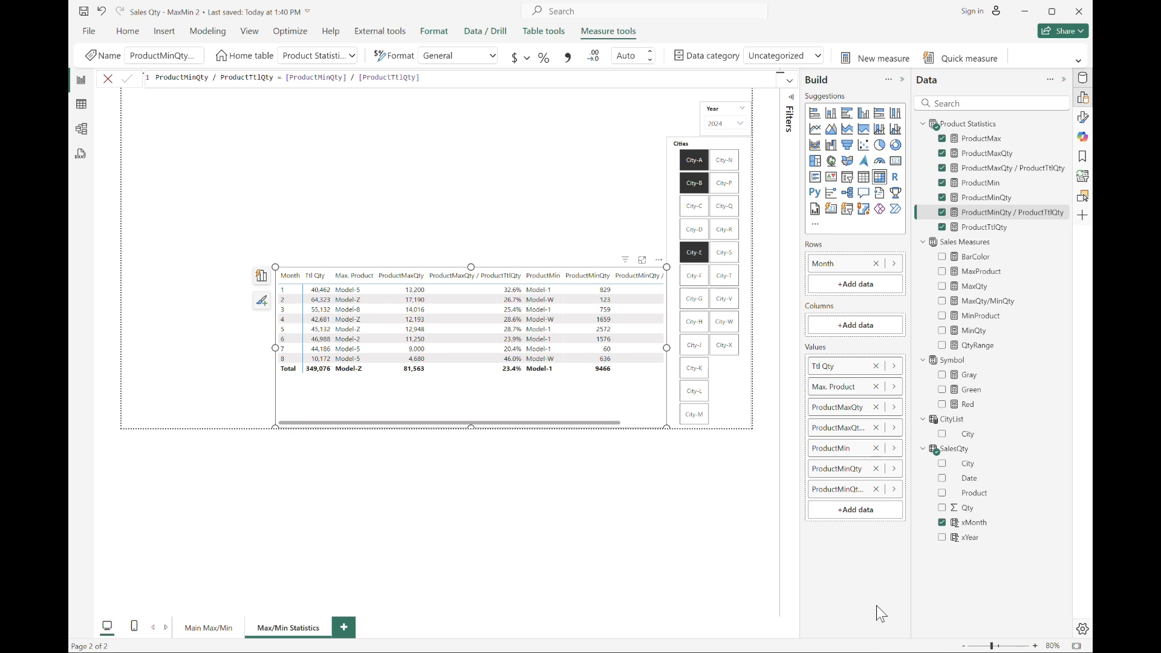
Rename the ProductMaxQty field in the table visual to Max. Qty.
double_click(849, 407)
key(Delete)
key(Delete)
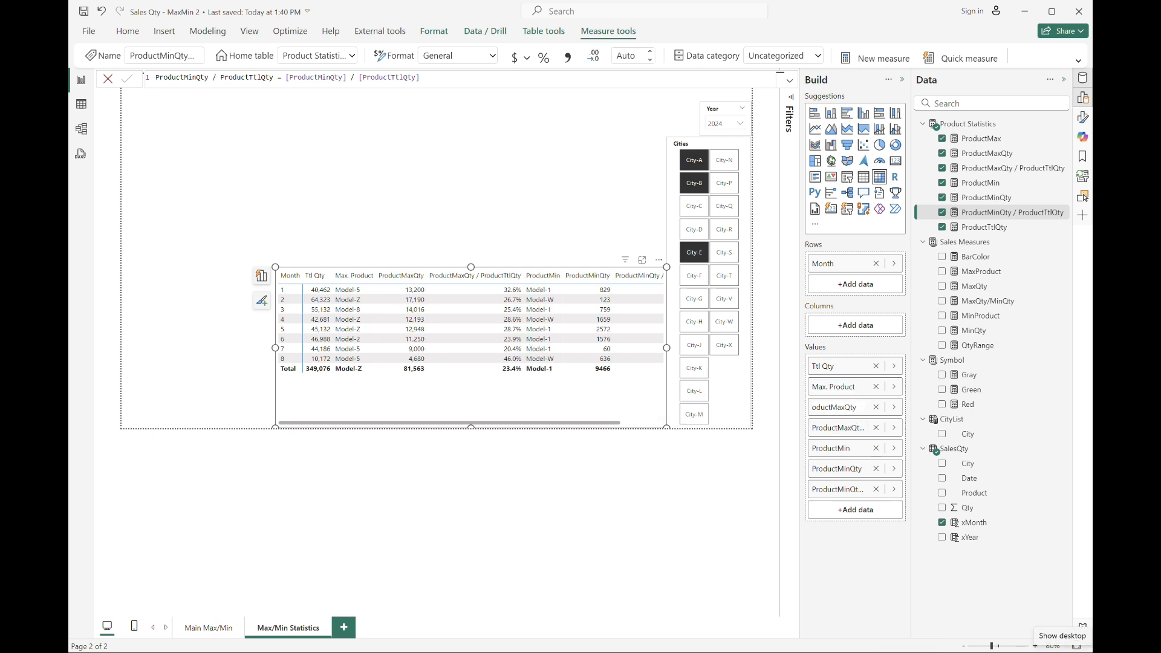
key(Delete)
key(Delete)
key(Delete)
key(Delete)
key(Delete)
text(.)
key(Return)
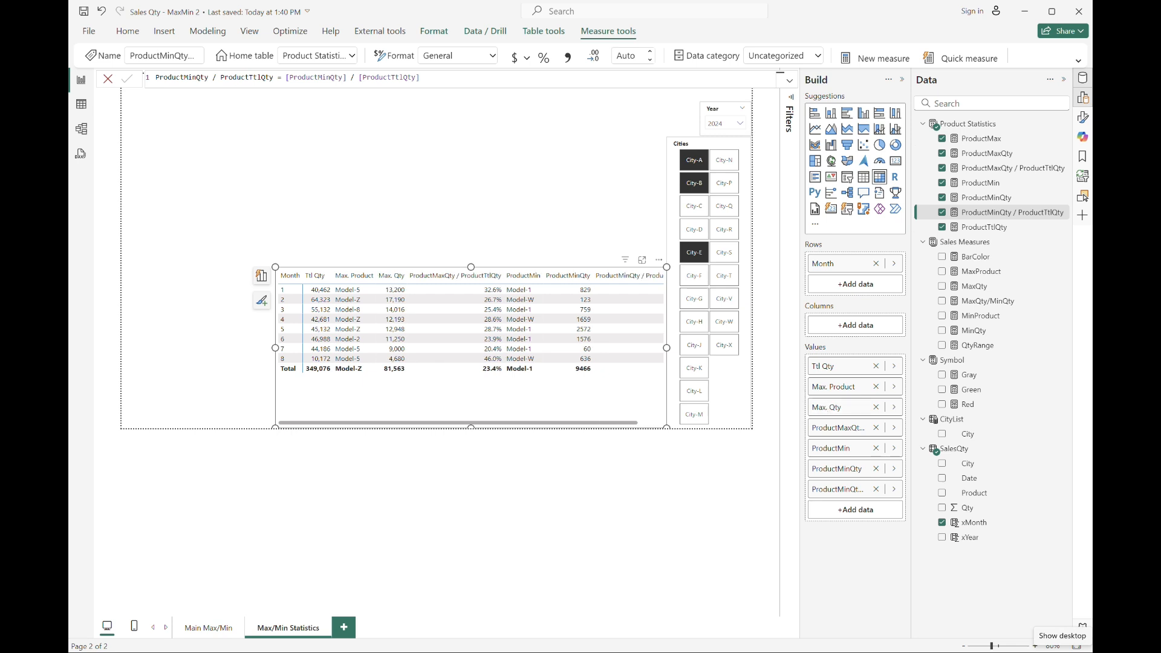
Rename the ProductMaxQty / ProductTtlQty field in the table visual to Max. Qty / Ttl Qty.
double_click(847, 428)
key(Home)
key(Delete)
key(Delete)
key(Delete)
key(Delete)
key(Delete)
key(Delete)
key(Delete)
key(Right)
key(Right)
key(Right)
text(.)
key(Right)
key(Right)
key(Right)
key(Right)
key(Right)
key(Right)
key(Delete)
text(T)
key(Return)
Rename the ProductMin field in the table visual to Min. Product.
double_click(842, 449)
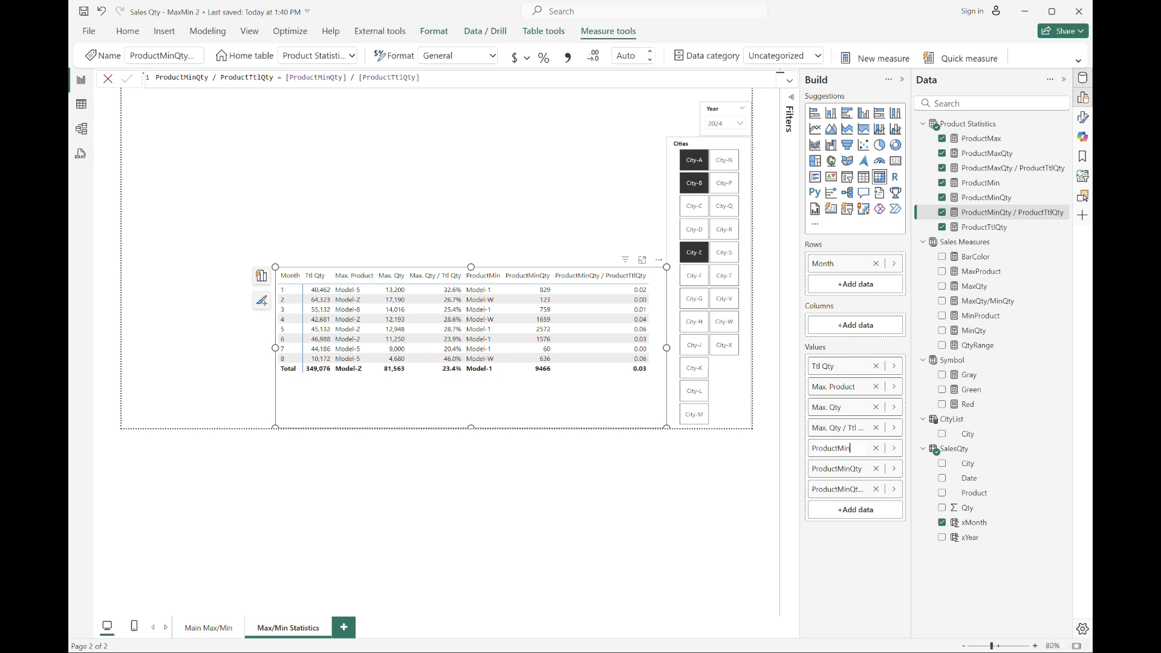
drag(814, 448, 836, 448)
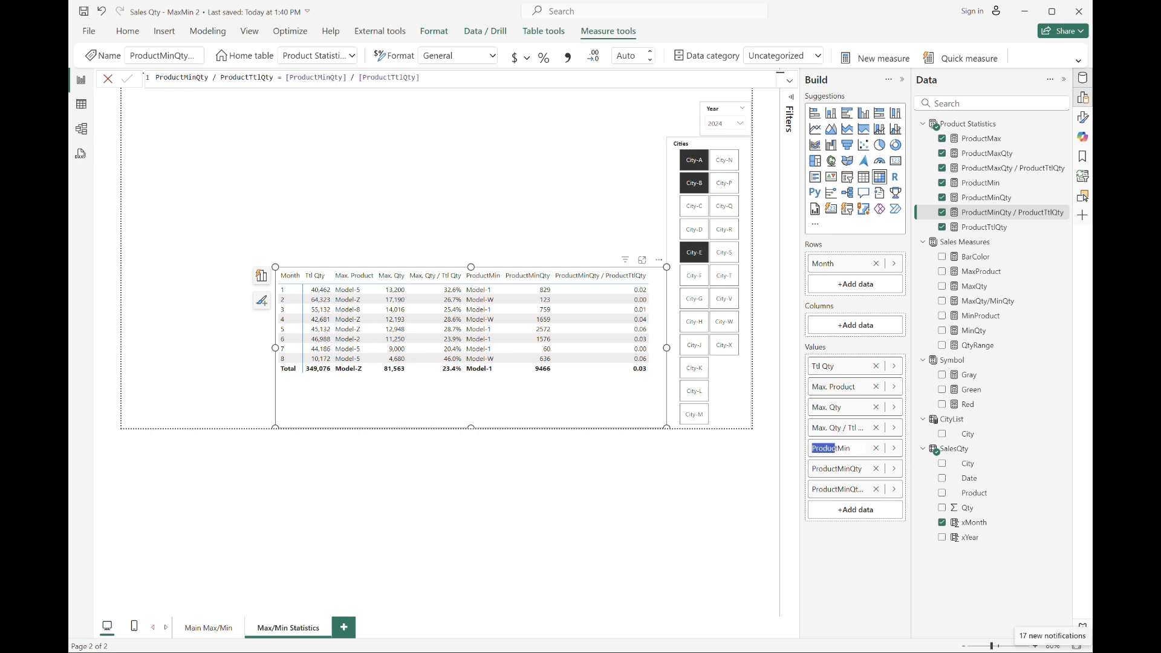
key(ctrl+x)
key(End)
text(.)
key(ctrl+v)
key(Return)
Rename the ProductMinQty field in the table visual to Min. Qty.
double_click(821, 471)
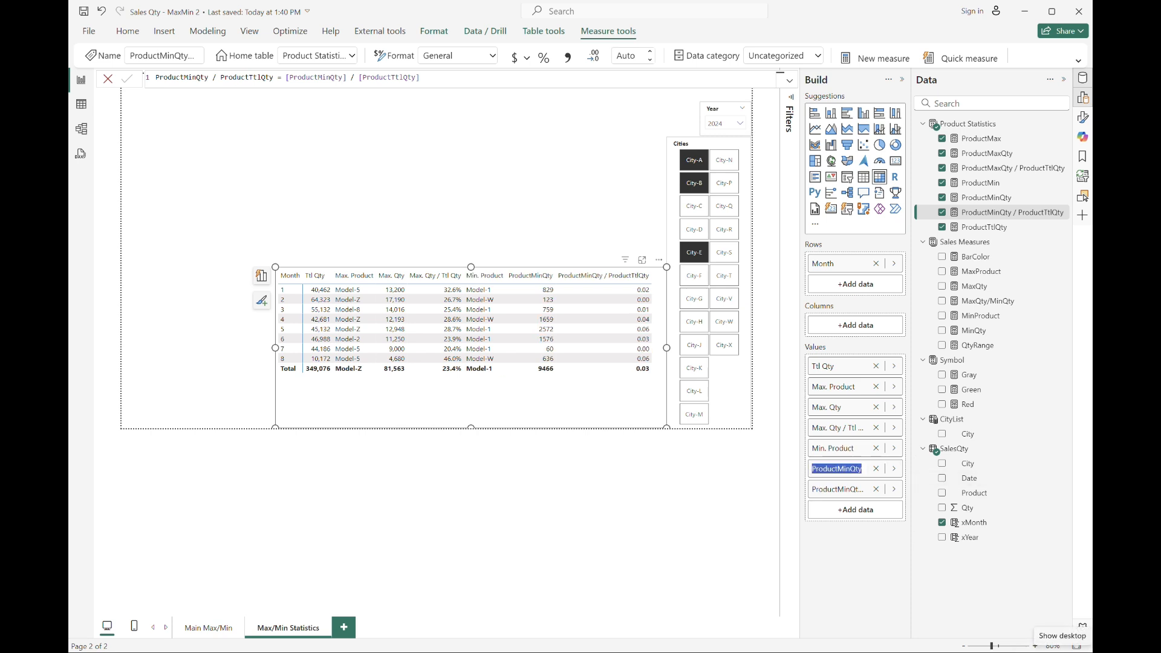
key(shift+Left)
key(shift+Left)
key(shift+Left)
key(shift+Left)
key(shift+Left)
key(ctrl+x)
key(Right)
key(Right)
key(Right)
text(.)
key(Return)
Rename the ProductMinQty / ProductTtlQty field in the table visual to Min. Qty / Ttl Qty.
double_click(838, 489)
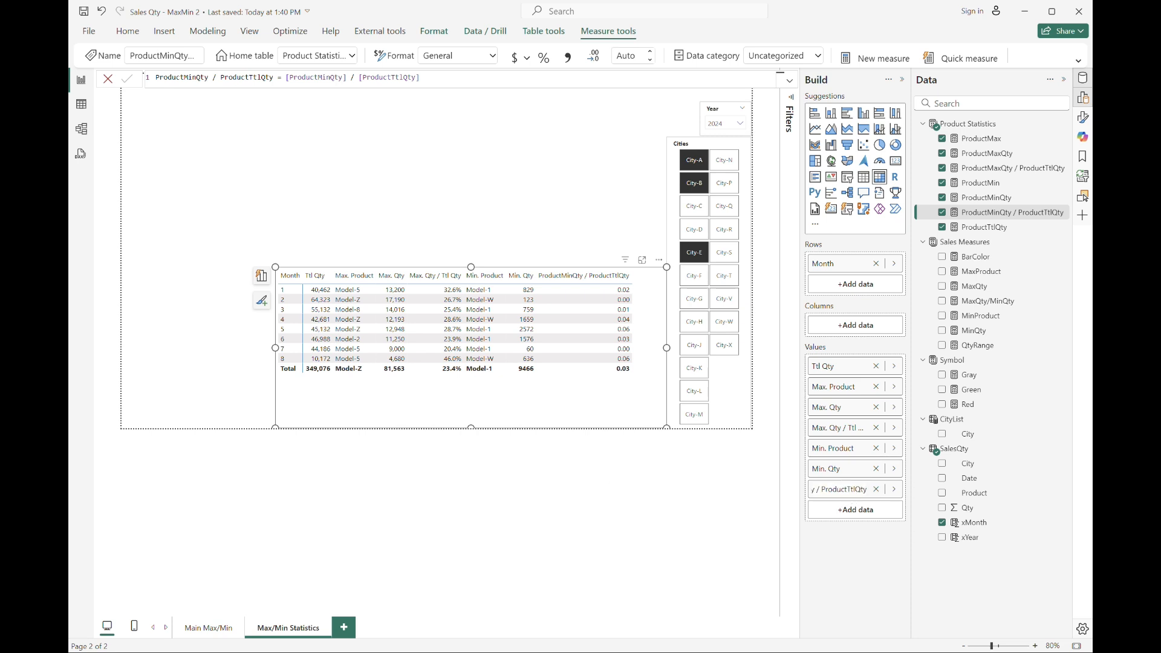
key(Home)
key(shift+Right)
key(shift+Right)
key(shift+Right)
key(shift+Right)
key(shift+Right)
key(shift+Right)
key(shift+Right)
key(ctrl+x)
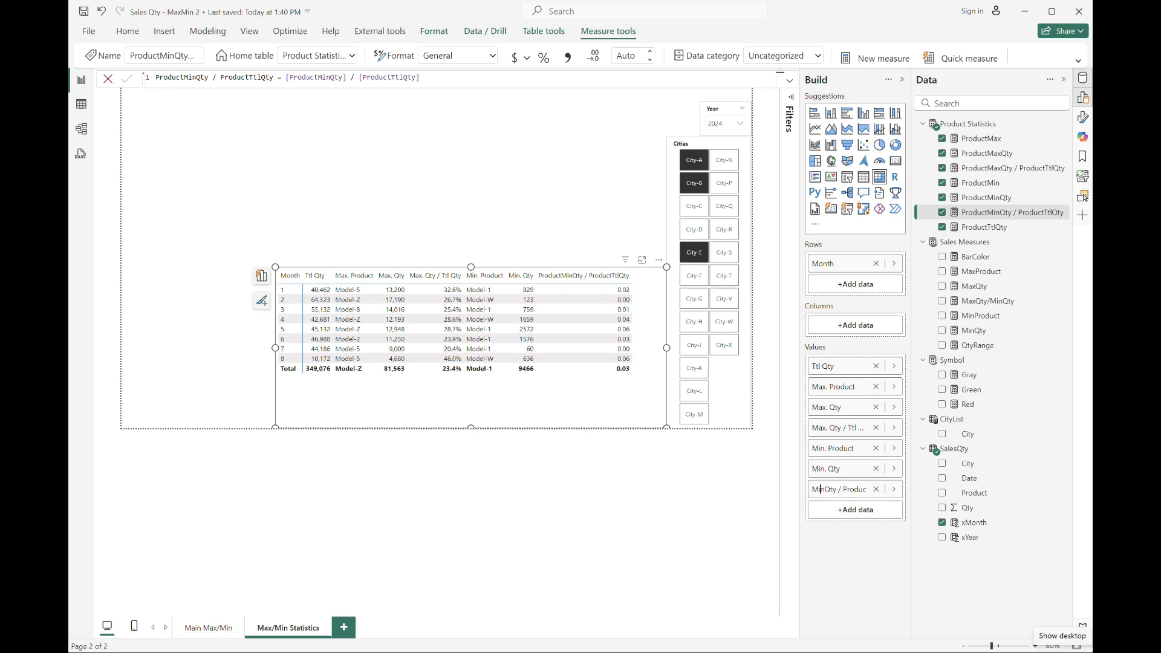
key(Right)
key(Right)
text(.)
key(Right)
key(Right)
key(Right)
key(Left)
key(Left)
key(Left)
key(Left)
key(shift+End)
key(BackSpace)
key(Return)
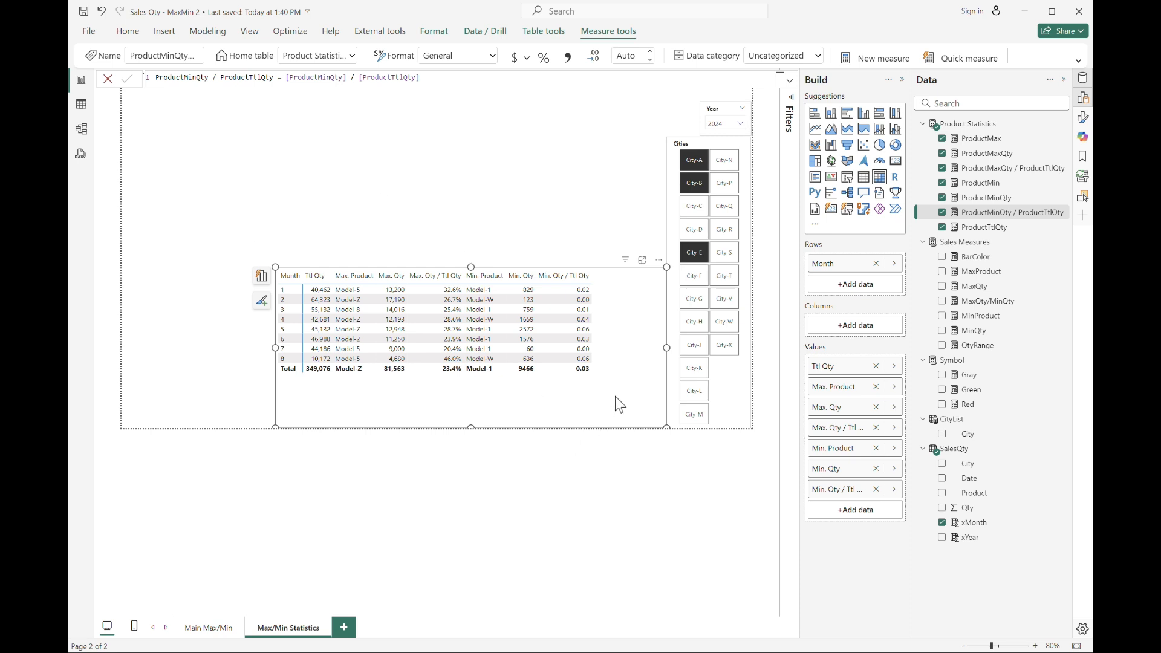
Make the table's column header text bold and narrow several columns so their headers wrap.
click(1083, 116)
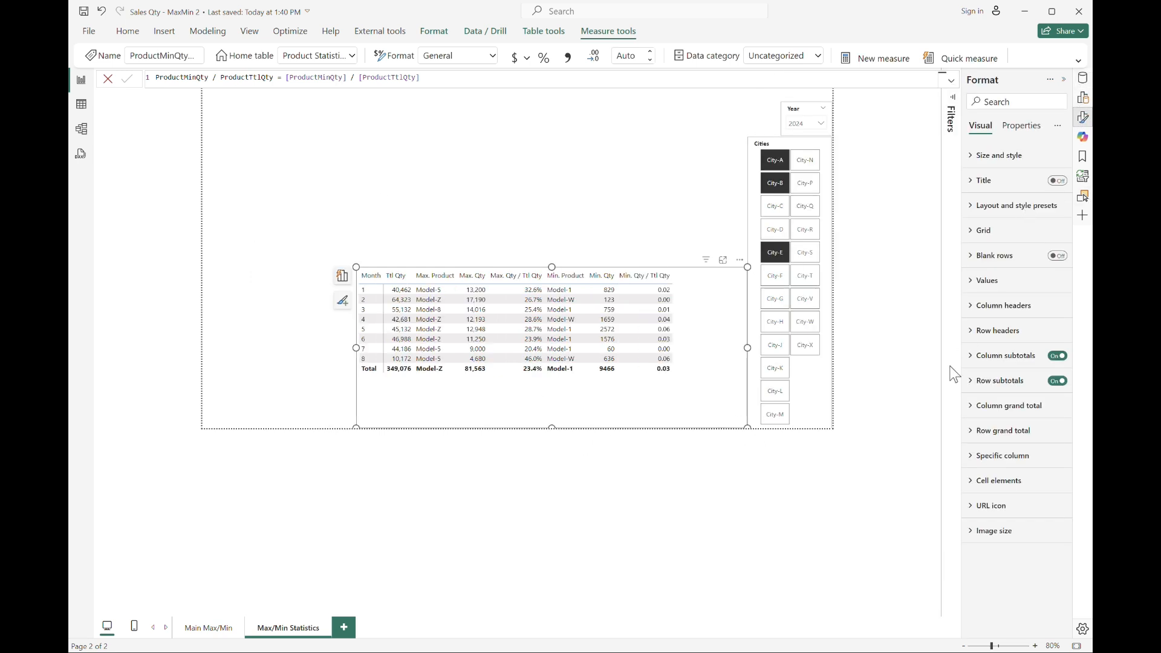
click(977, 307)
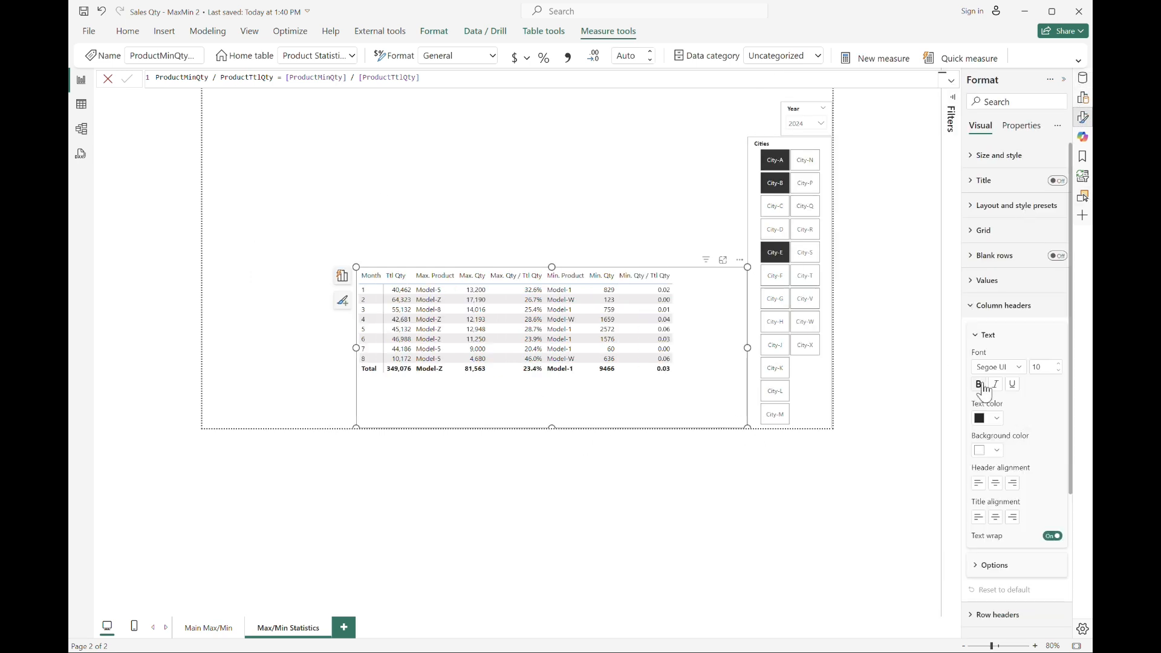
click(979, 385)
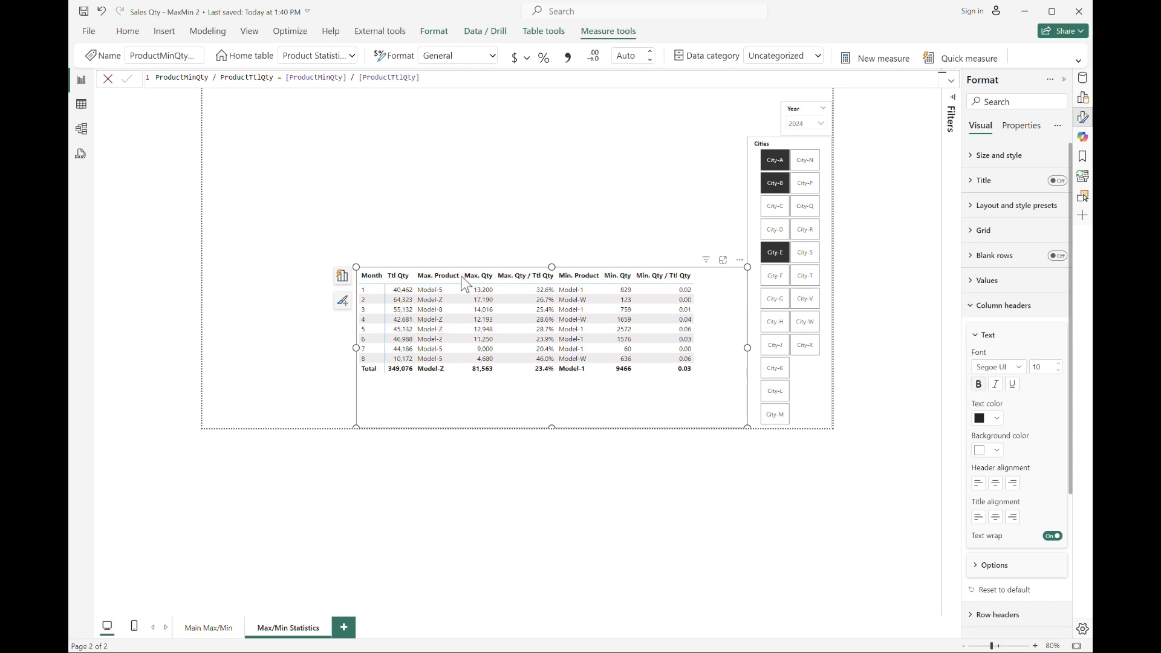
drag(461, 278, 449, 280)
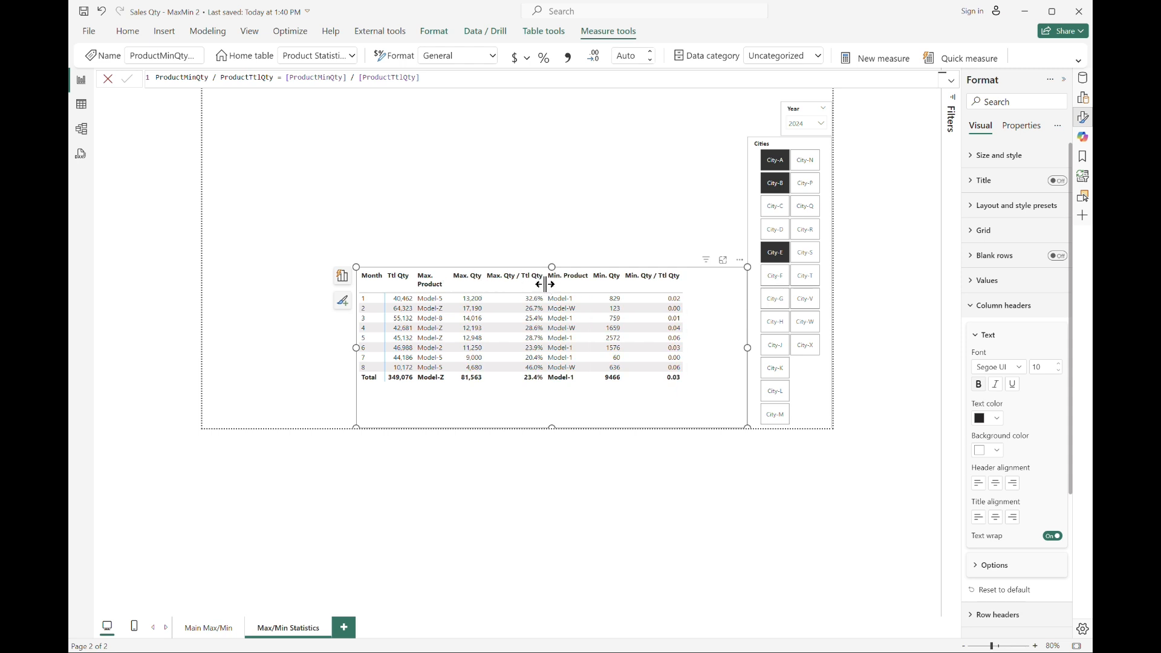
drag(542, 291, 520, 296)
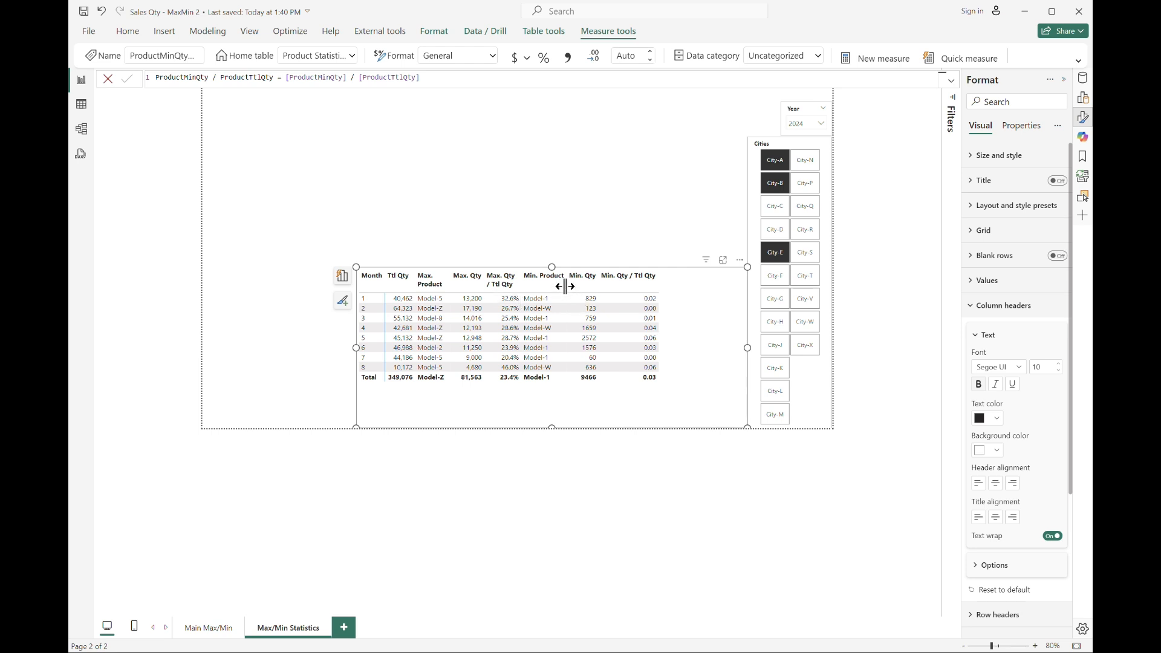
drag(565, 286, 550, 288)
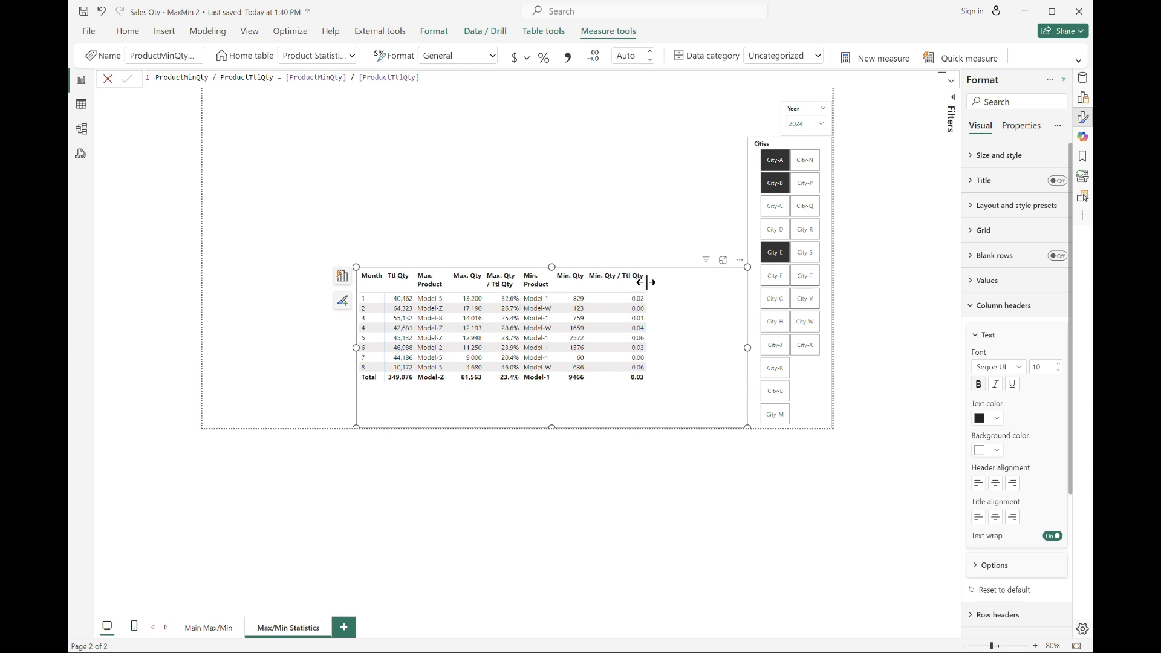
drag(646, 281, 618, 288)
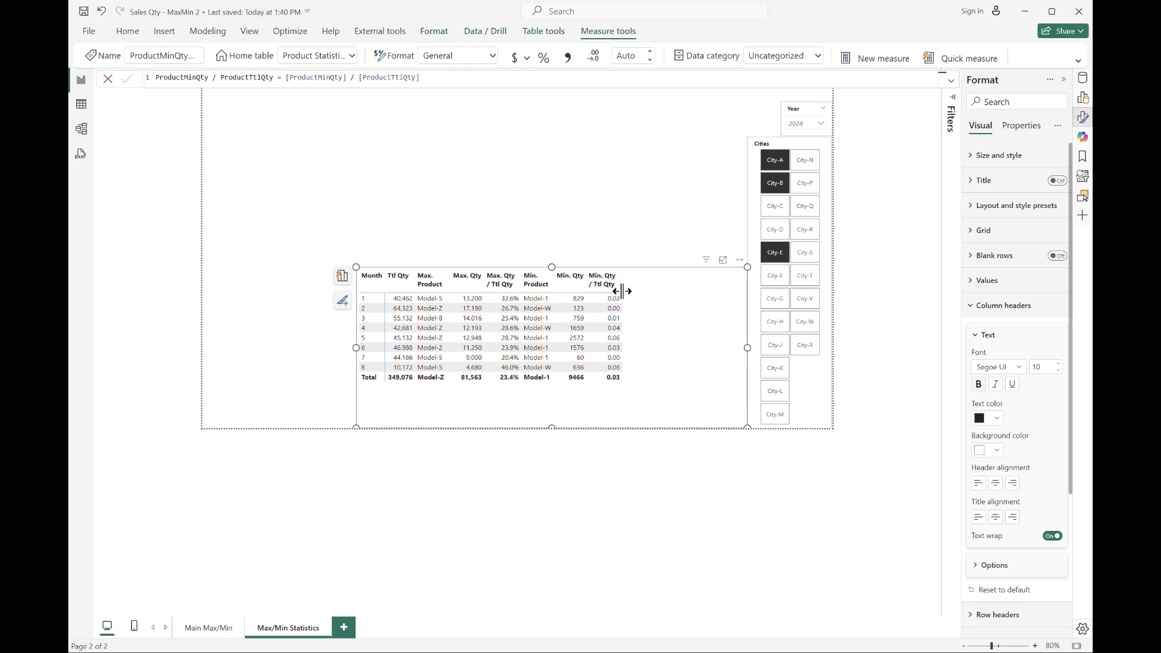
Format the ProductMinQty / ProductTtlQty measure as a percentage with 1 decimal place.
click(1083, 77)
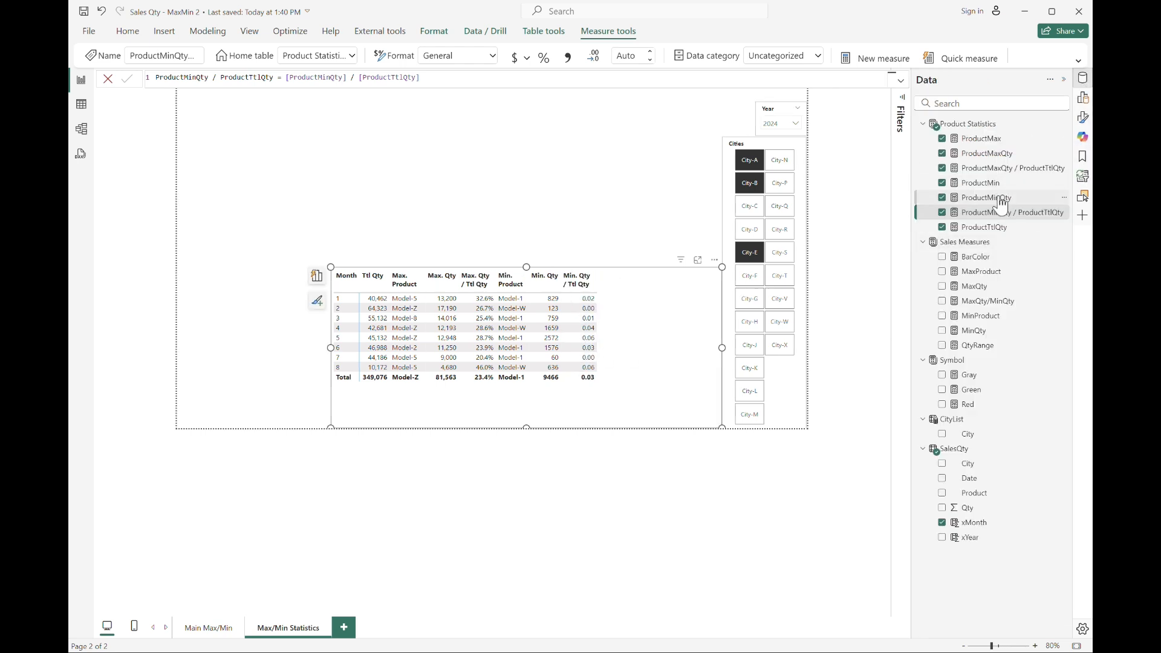
click(545, 57)
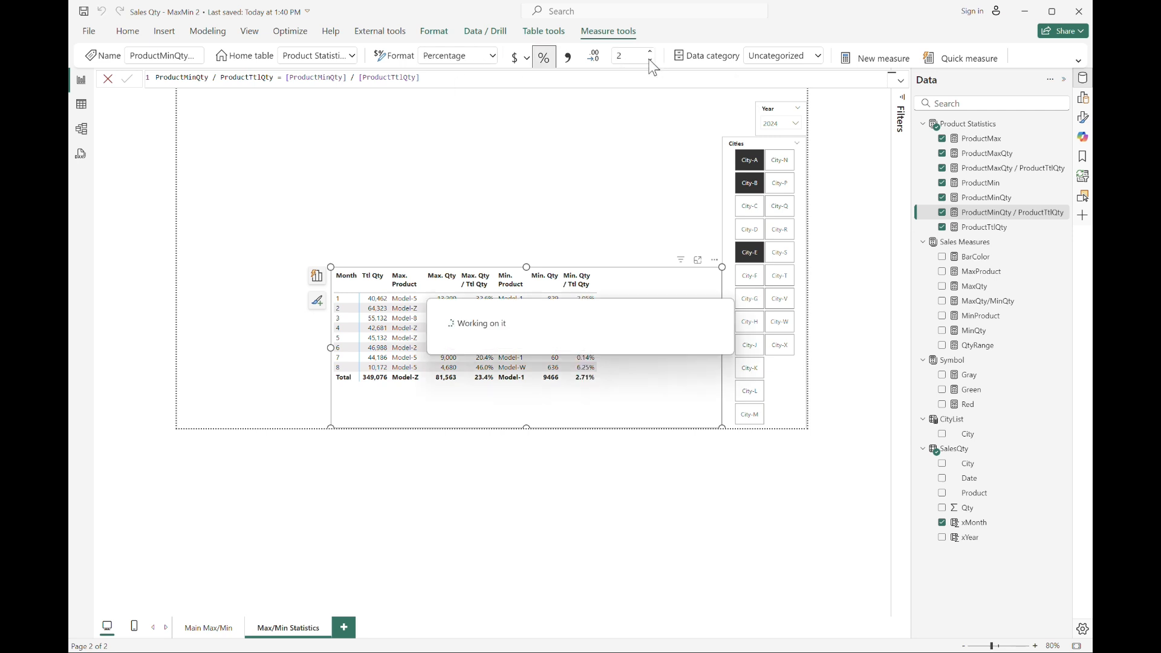
click(651, 60)
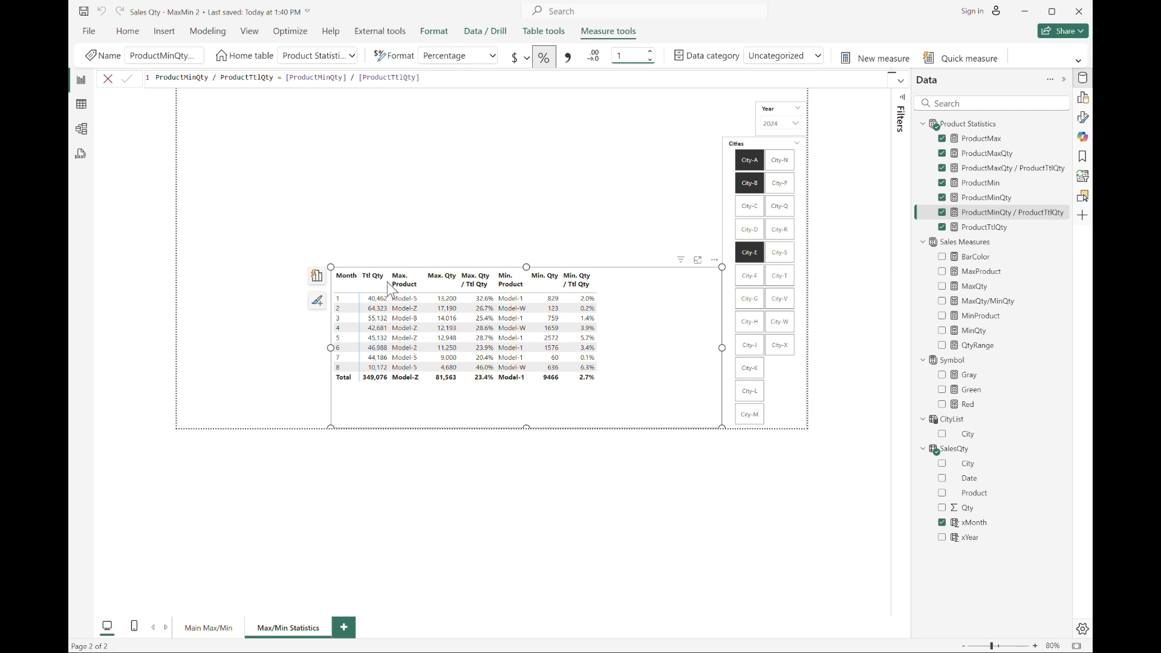
drag(391, 284, 395, 285)
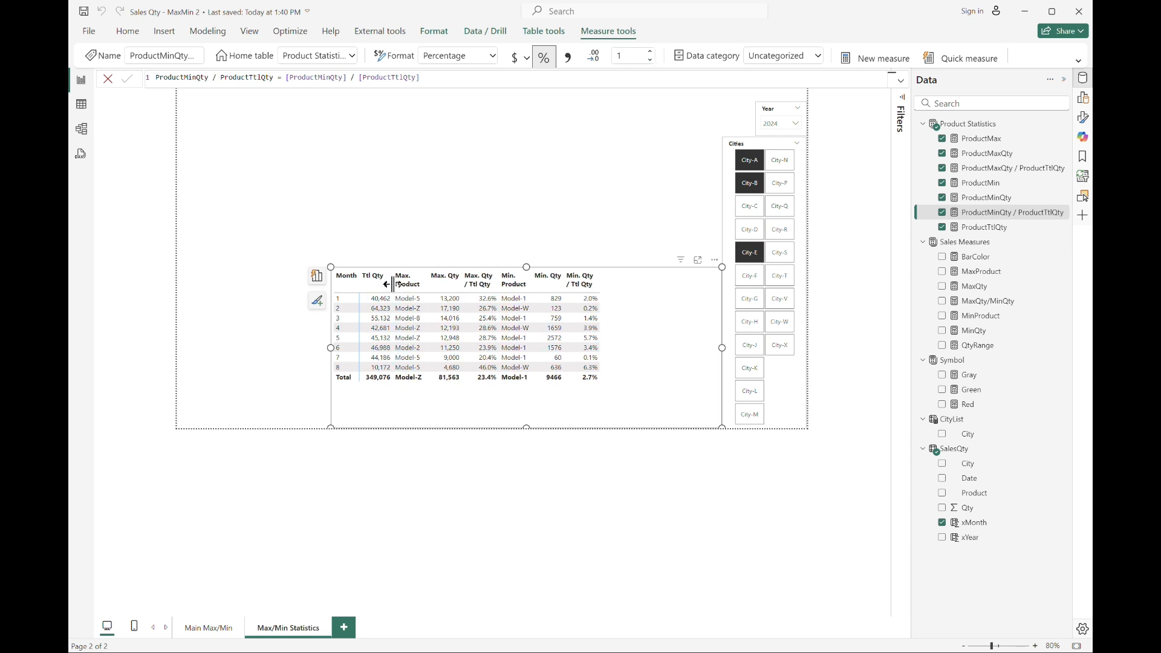
Set the table's column header alignment to right and title alignment to left.
click(1083, 117)
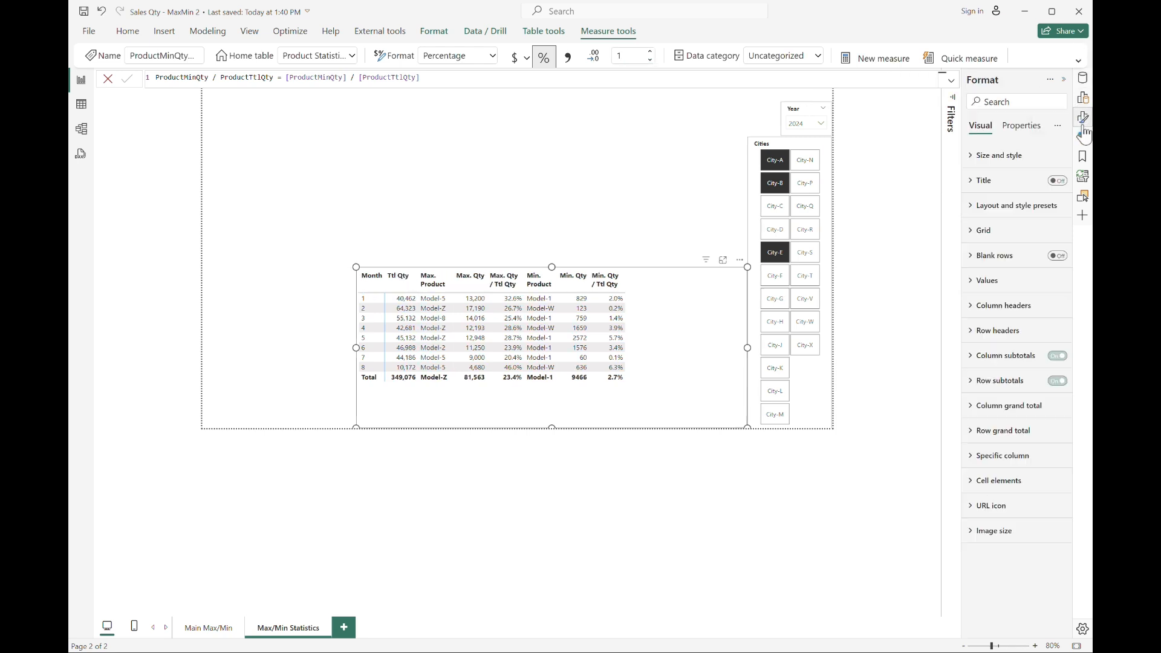
click(979, 307)
click(1012, 484)
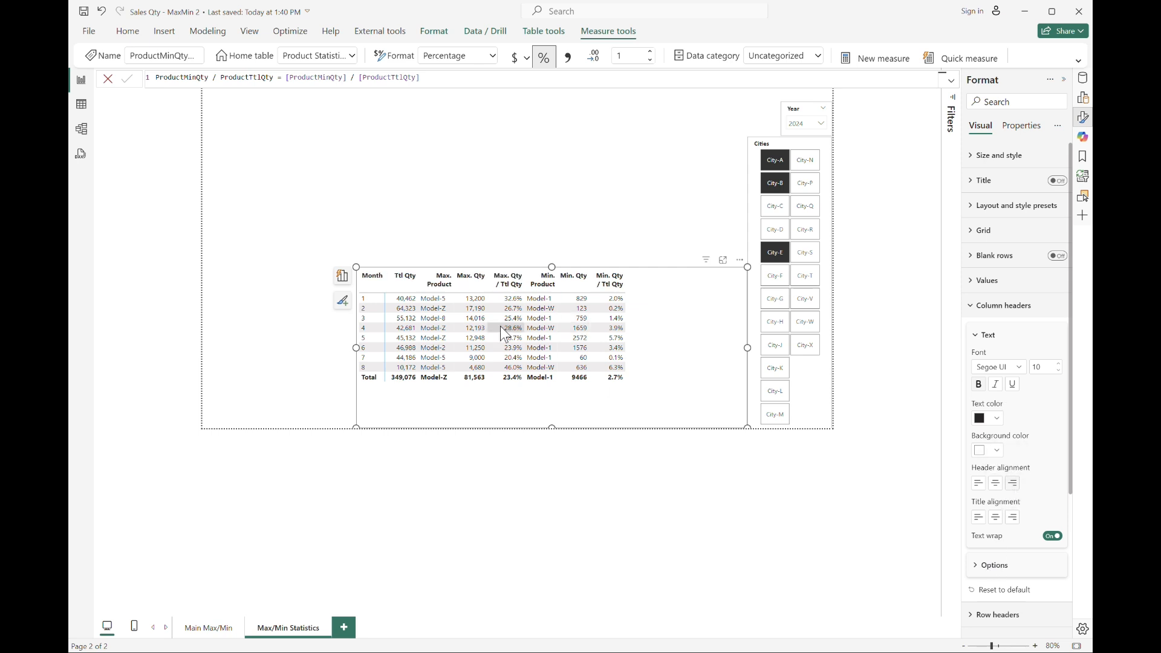
click(979, 517)
Create a separator measure S1 = "|" and insert it into the table's values between the Max and Min columns.
click(1082, 77)
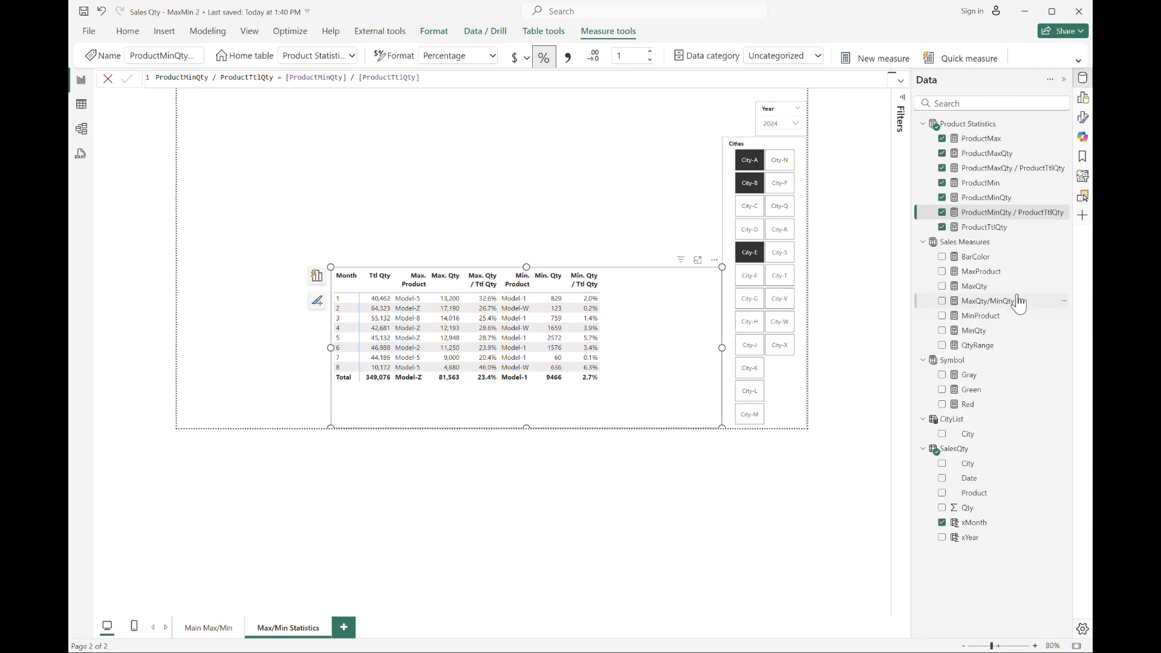
click(974, 183)
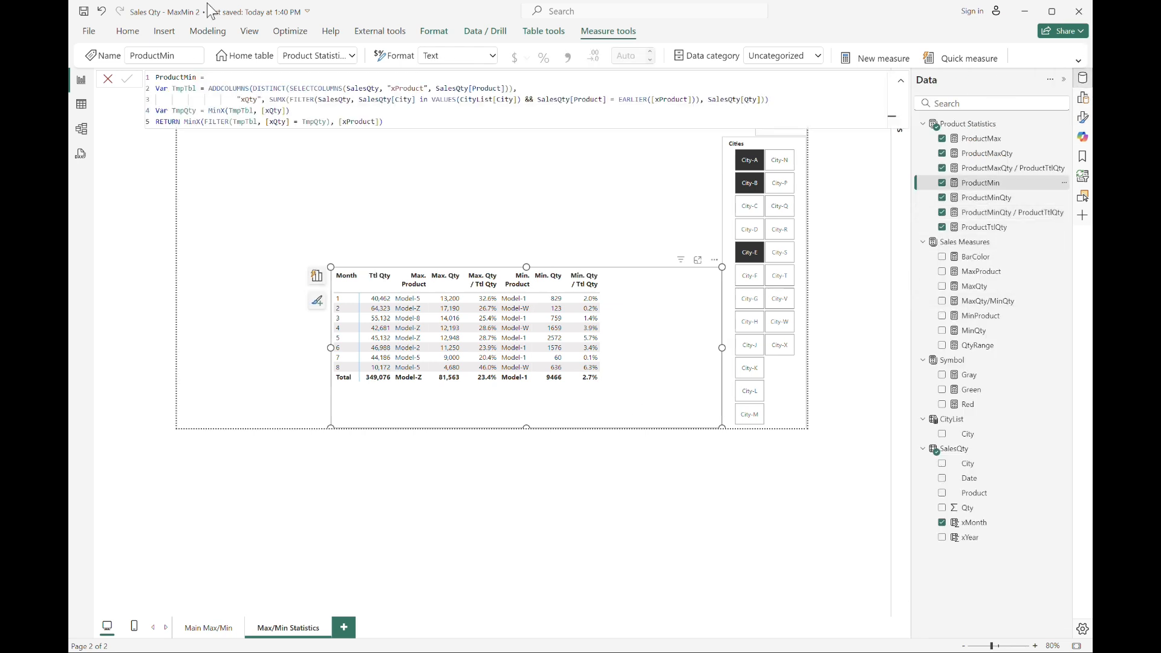
click(870, 58)
text(S1 = "|)
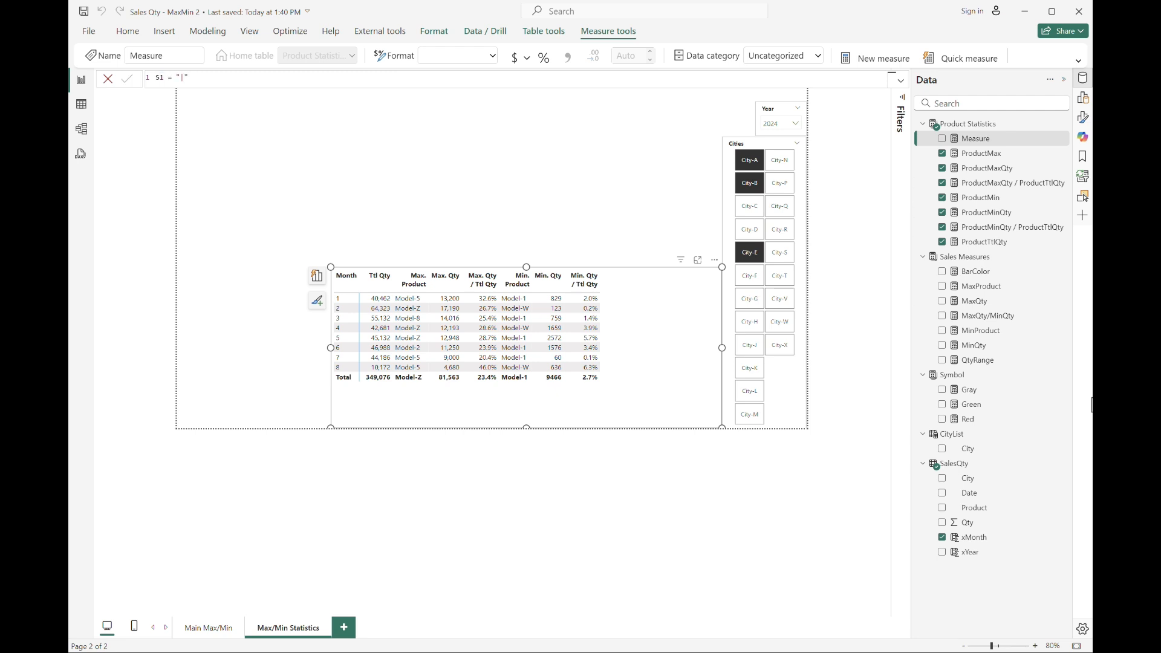
key(Return)
click(1082, 97)
drag(966, 241, 887, 449)
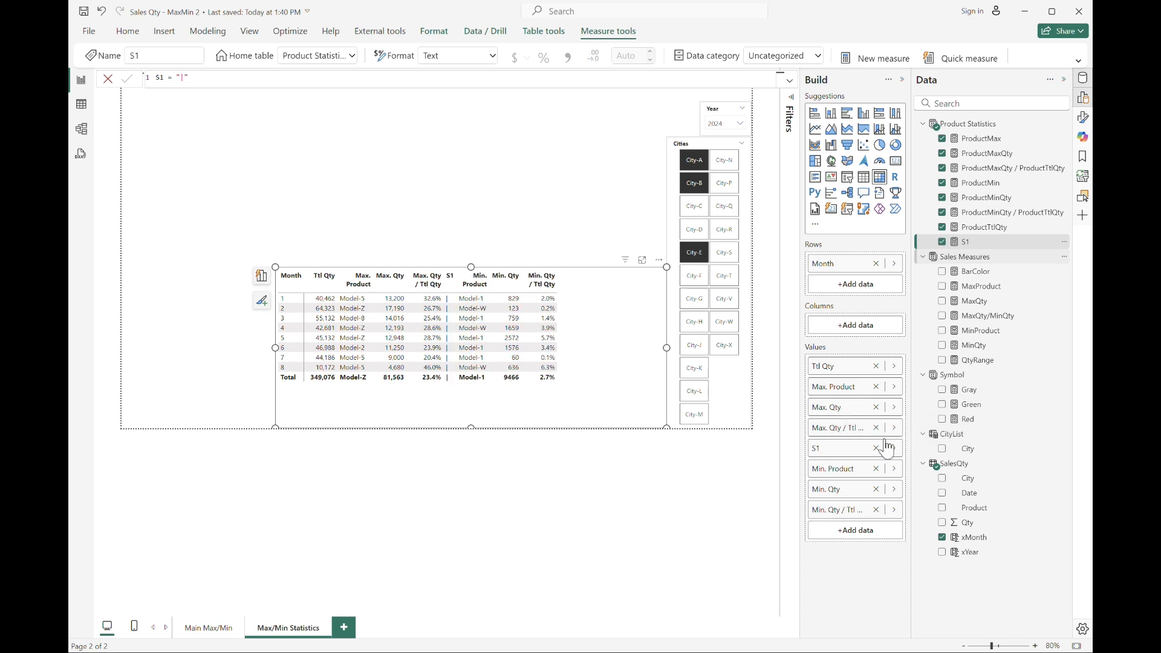
Clear the separator column's header in the table and add another S1 separator after the Min. Qty / Ttl Qty column.
double_click(835, 448)
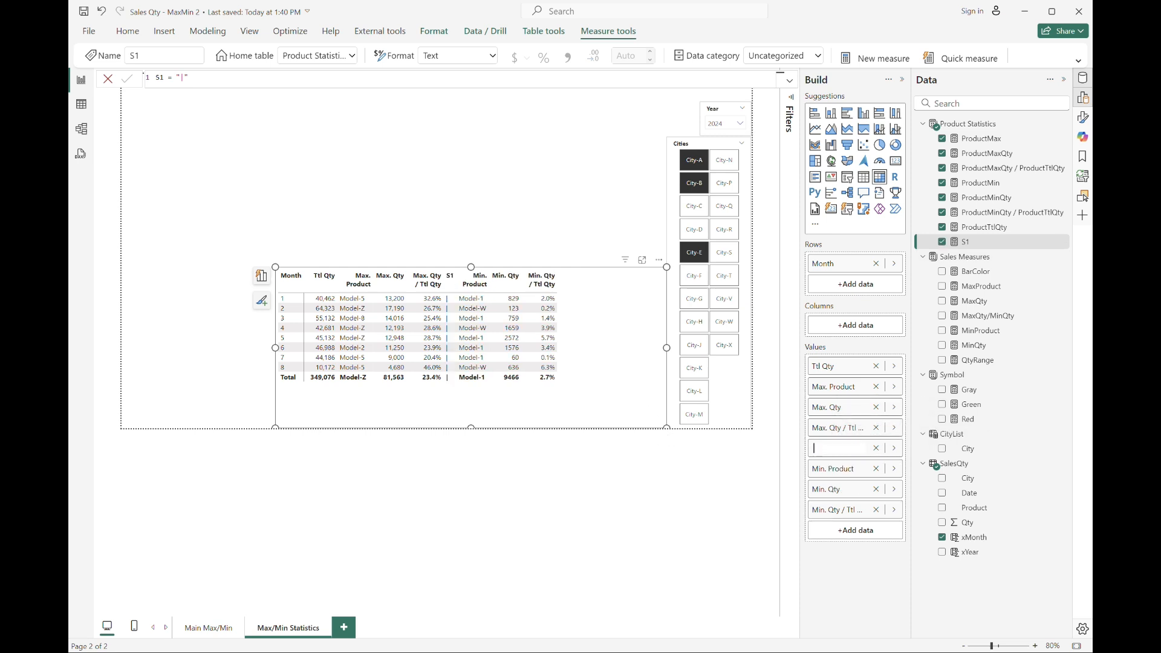
key(Return)
drag(973, 242, 881, 539)
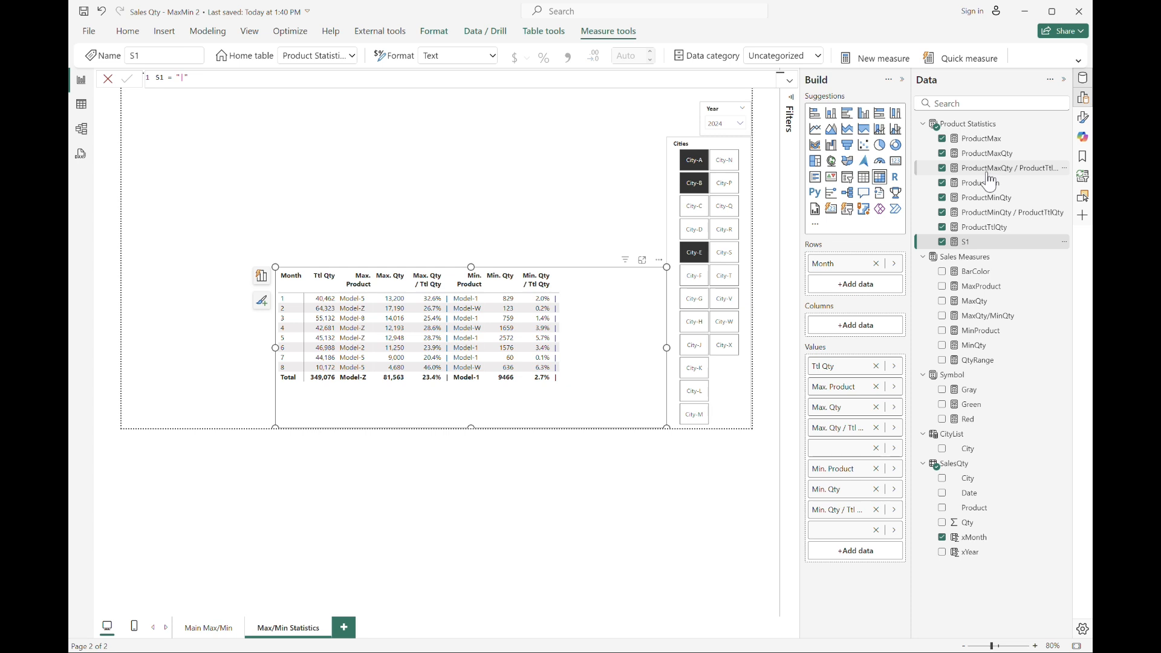
Apply the thousands separator to the ProductMinQty measure's format.
click(986, 198)
click(567, 57)
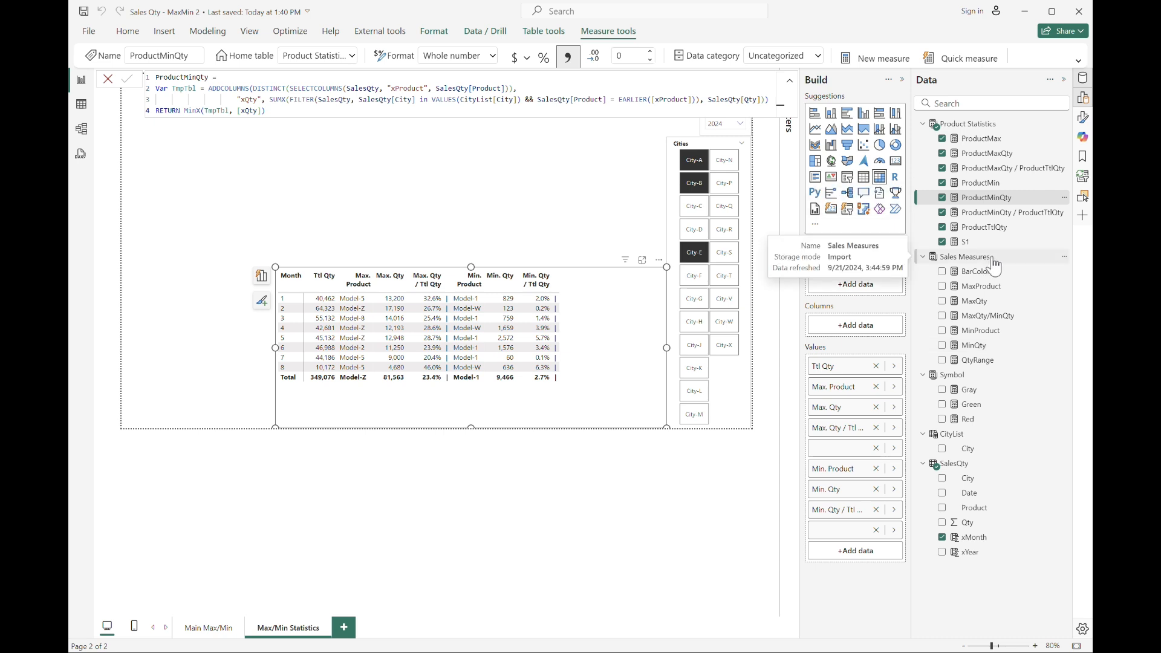
Create the measure Product Qty Range = [ProductMaxQty] - [ProductMinQty] in Product Statistics.
click(966, 124)
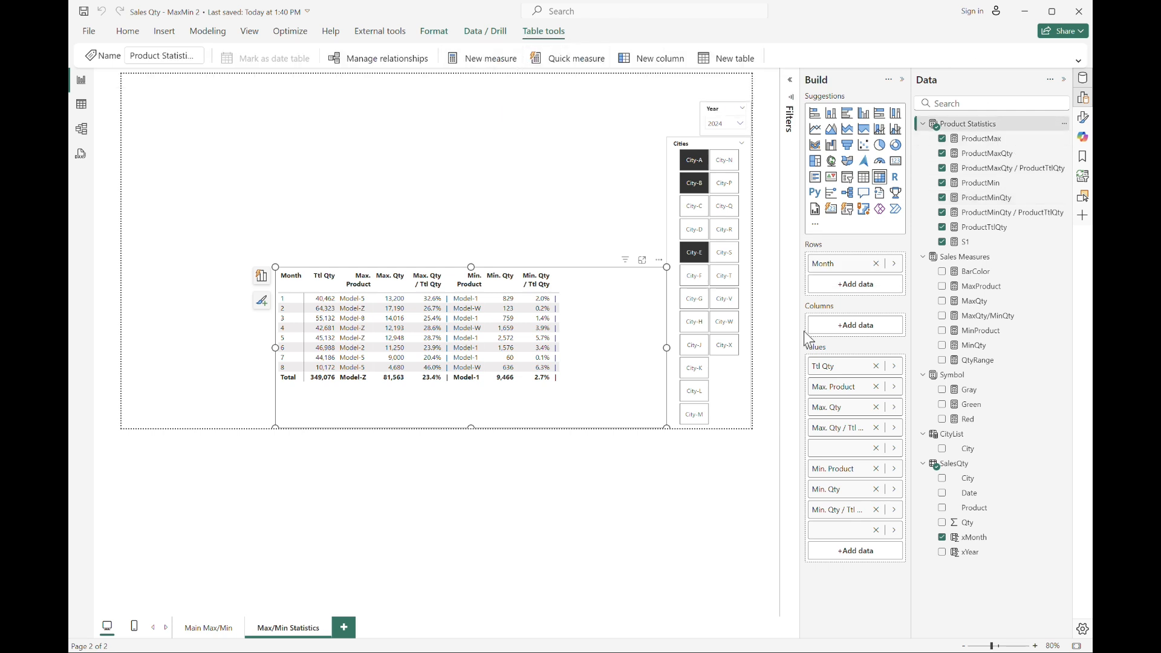
text(Pro)
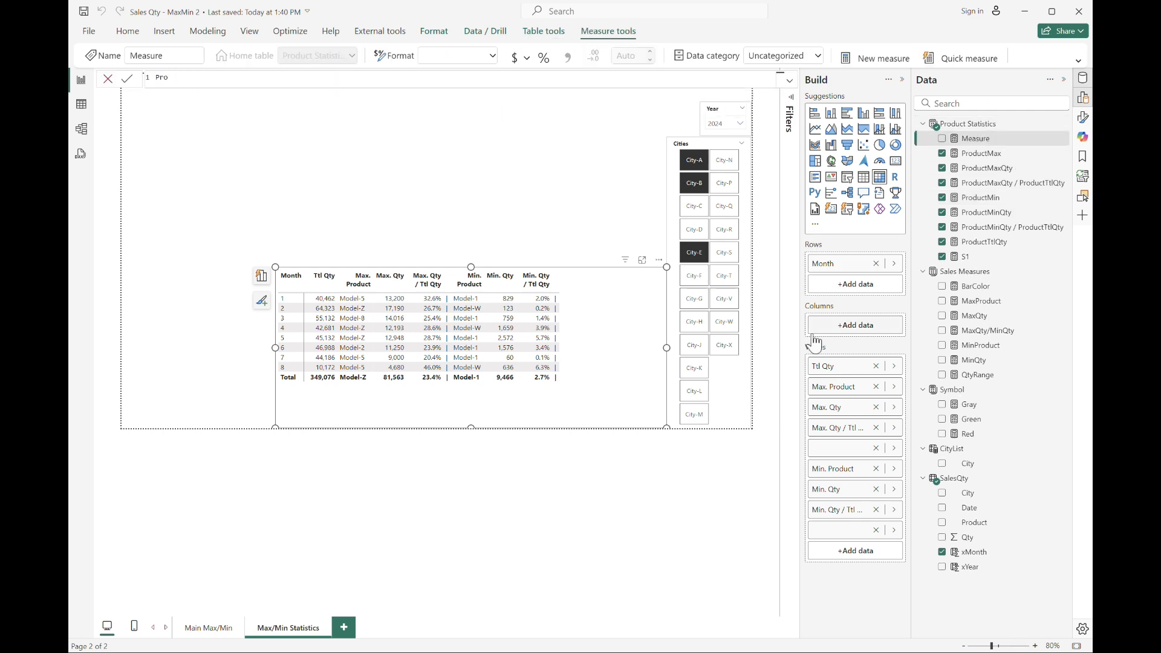
text(duct Qty Range = product)
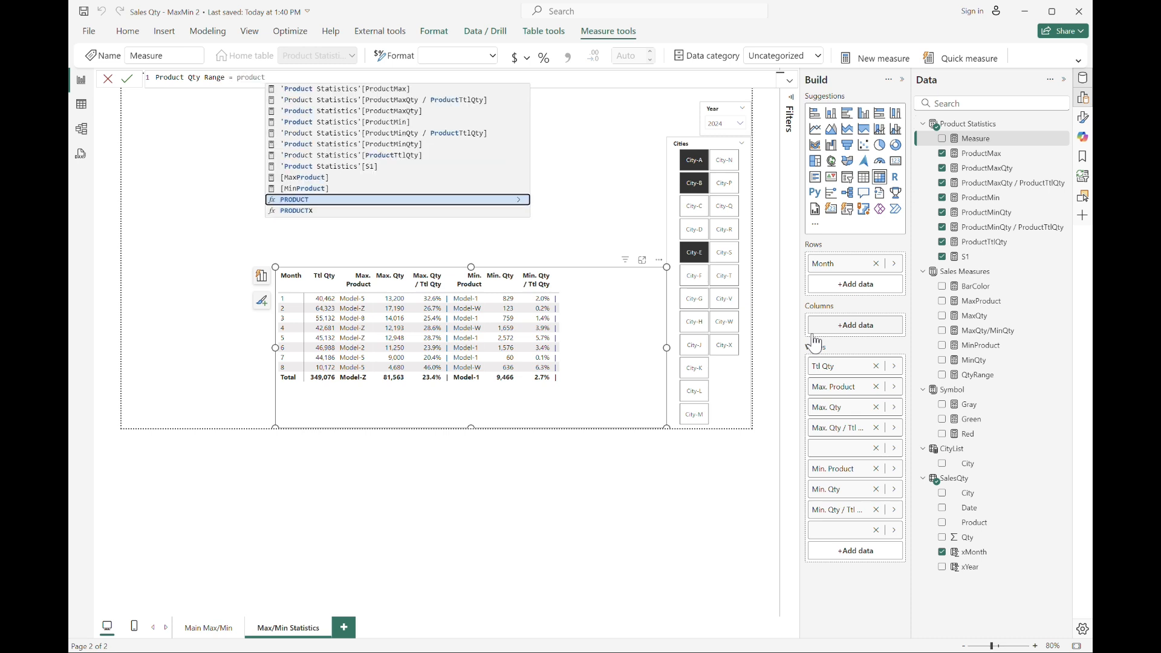
text(max)
key(Down)
key(Down)
key(Tab)
text(- prod)
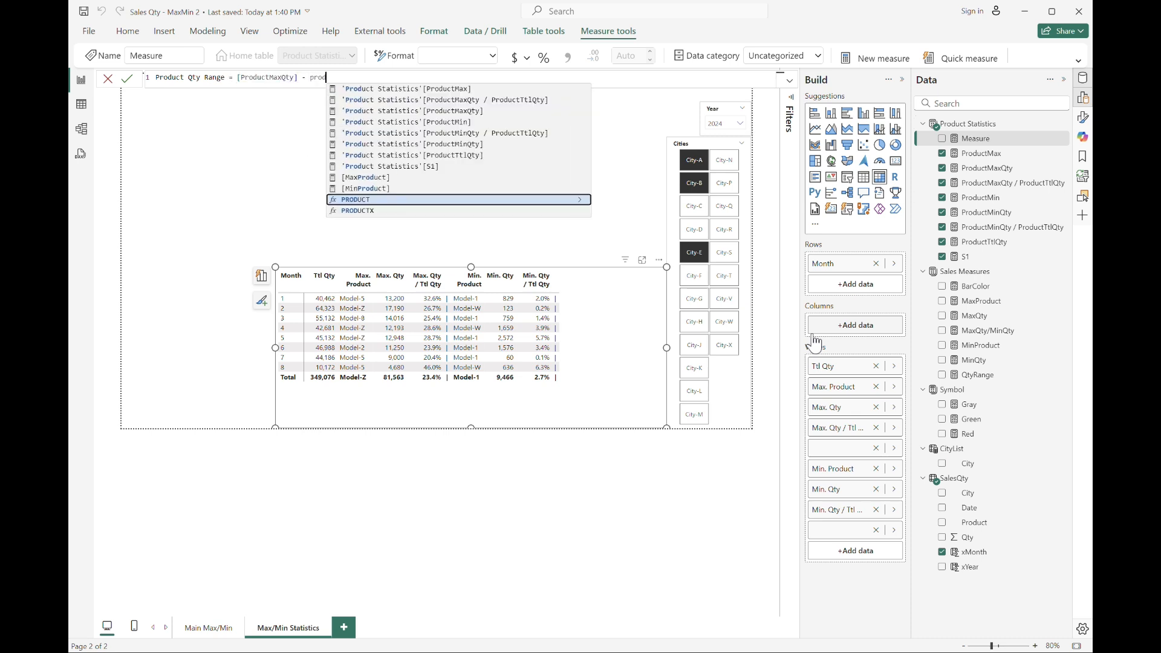
text(min)
key(Down)
key(Down)
key(Tab)
key(Return)
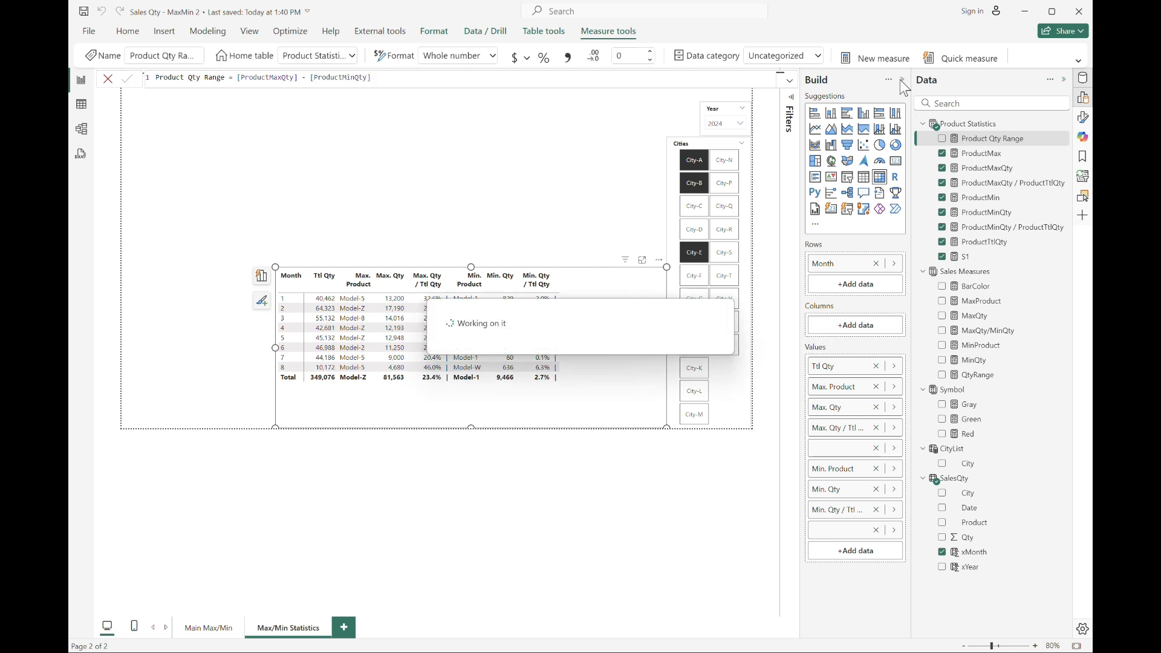
Create the measure Product Max / Min = [ProductMaxQty] / [ProductMinQty] and format it with a thousands separator.
click(871, 56)
text(Pro)
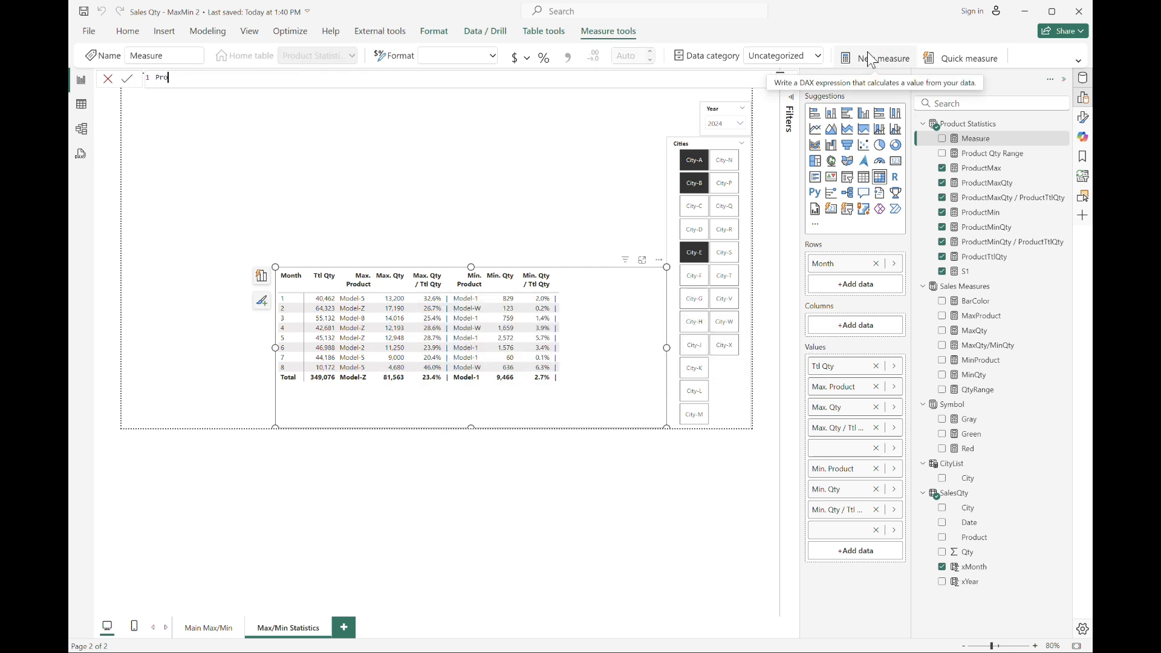
text(duct Max /)
text( Min = [ProductMaxQty])
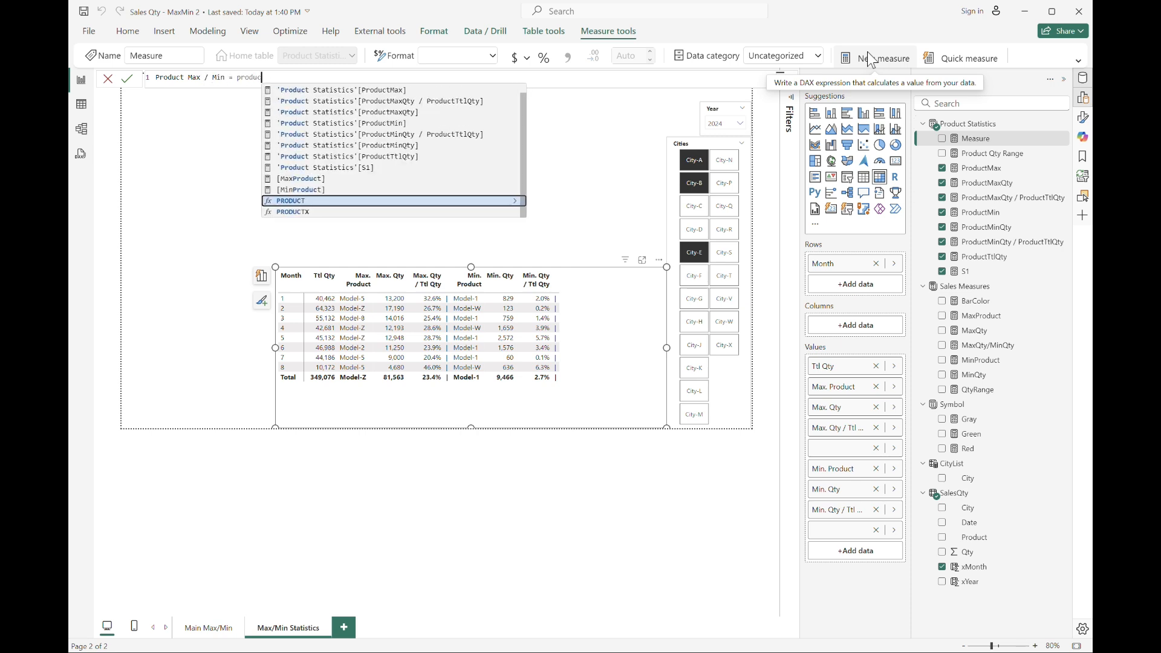
key(Down)
key(Down)
key(Tab)
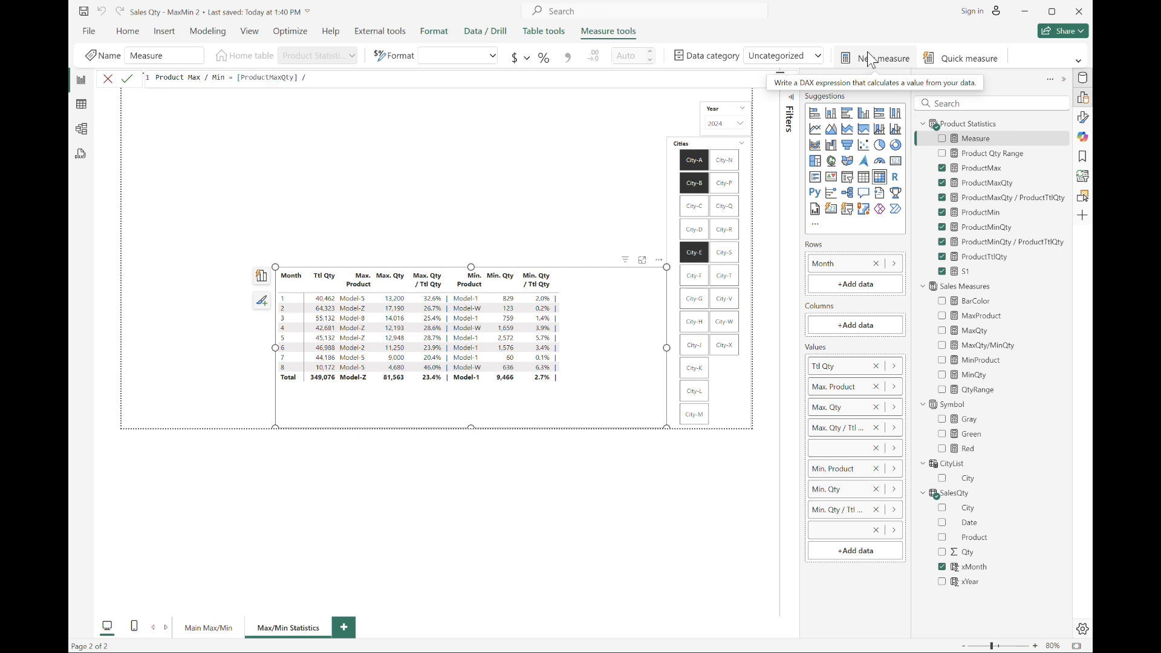
text([ProductMinQty])
key(Tab)
key(Return)
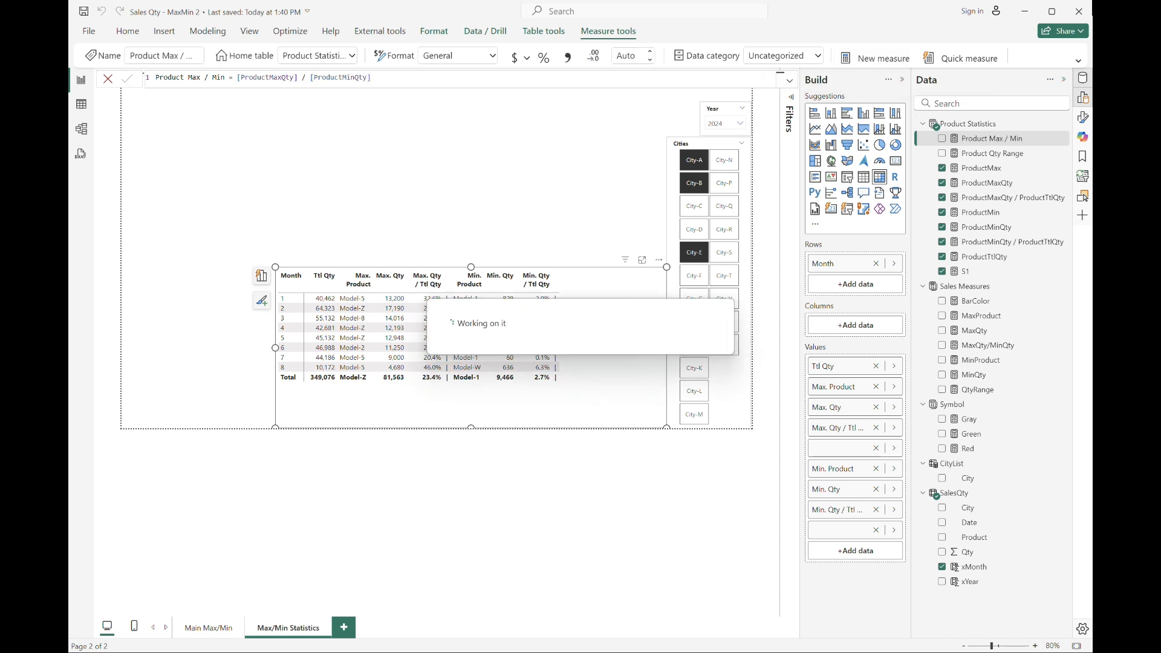
click(569, 56)
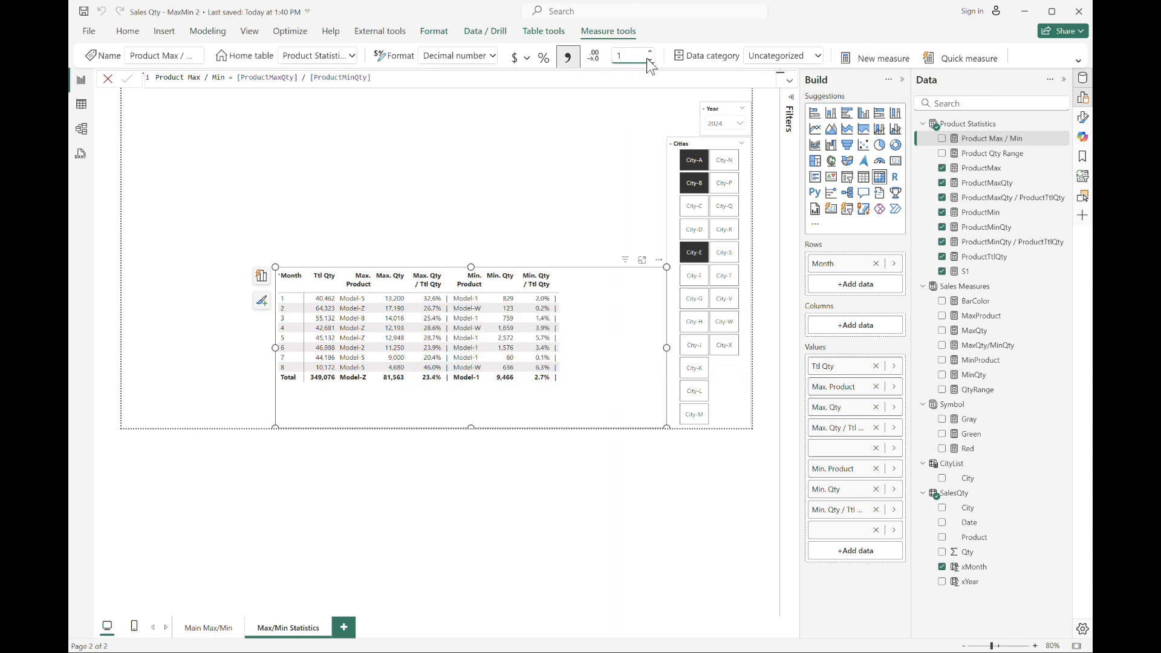
Add the Product Qty Range and Product Max / Min measures to the end of the table's values.
click(998, 153)
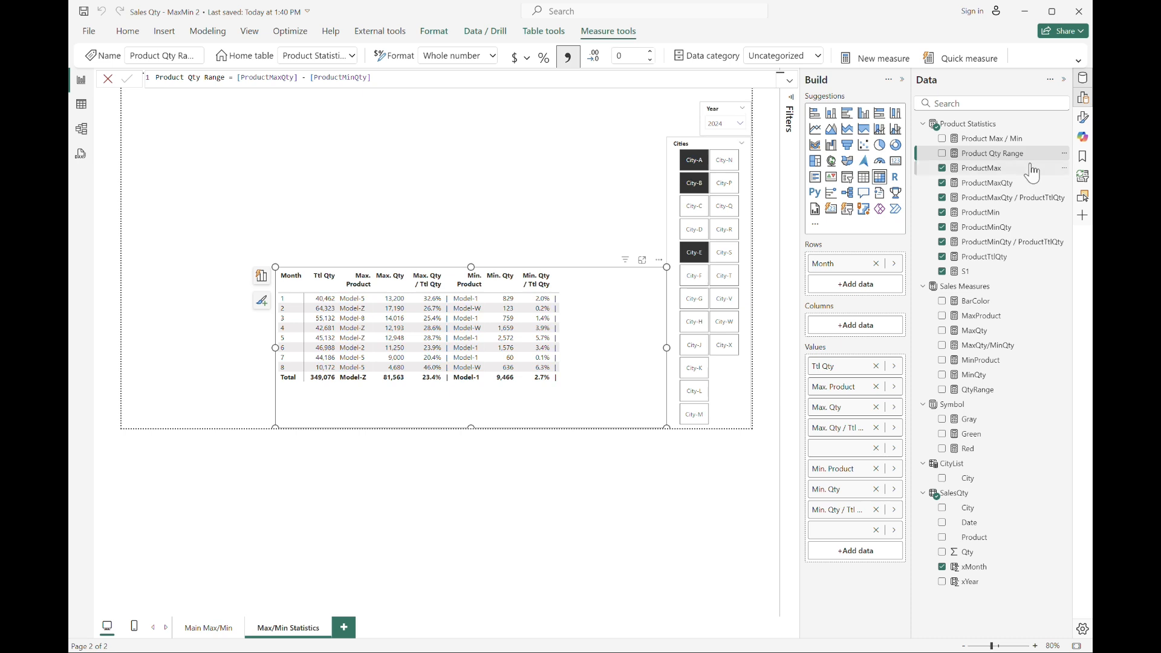
drag(1022, 154, 859, 539)
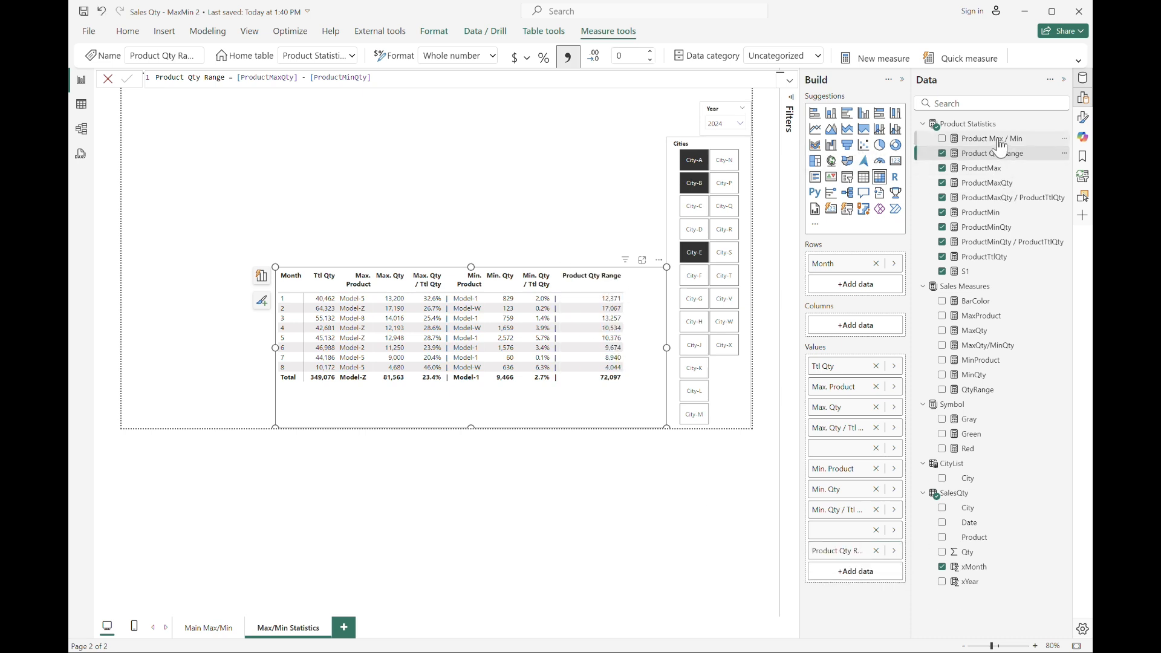
drag(992, 139, 883, 566)
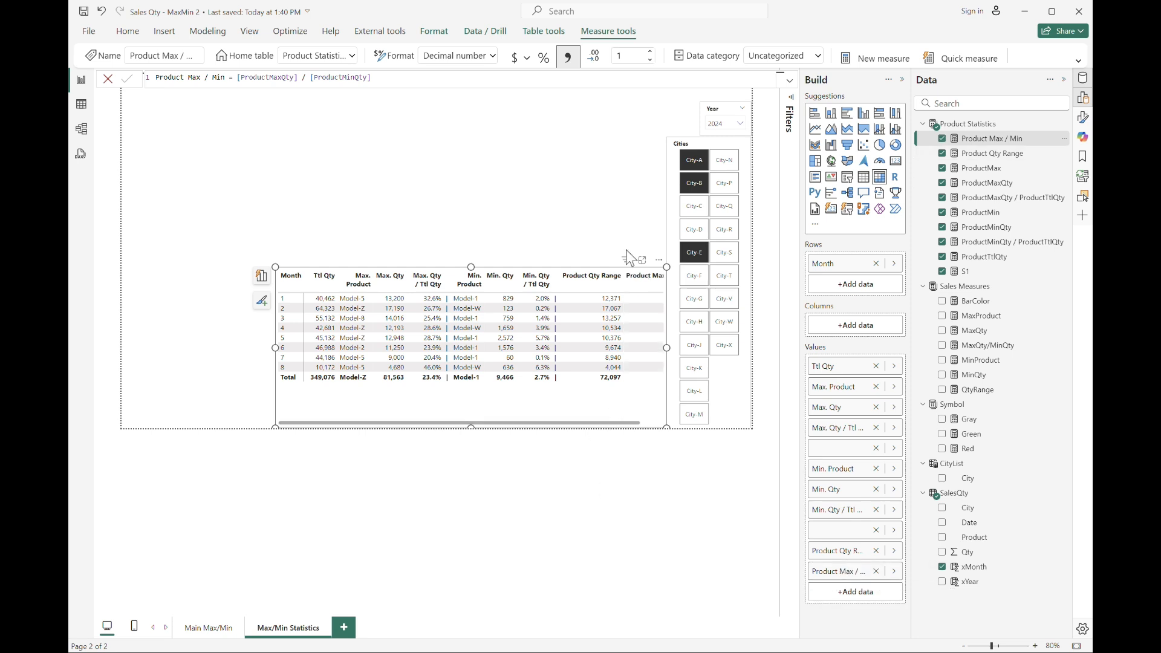
Rename the Product Qty Range column in the table to Qty Range and narrow it so the header wraps.
drag(622, 280, 610, 285)
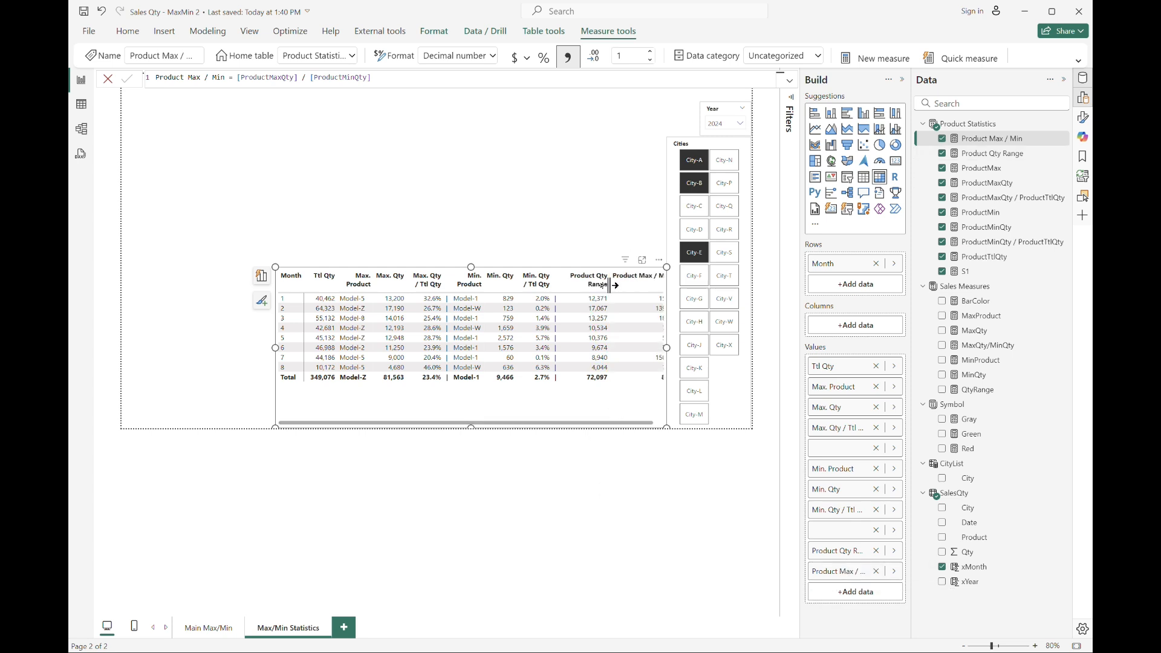
double_click(837, 550)
key(End)
key(Delete)
key(Delete)
key(Delete)
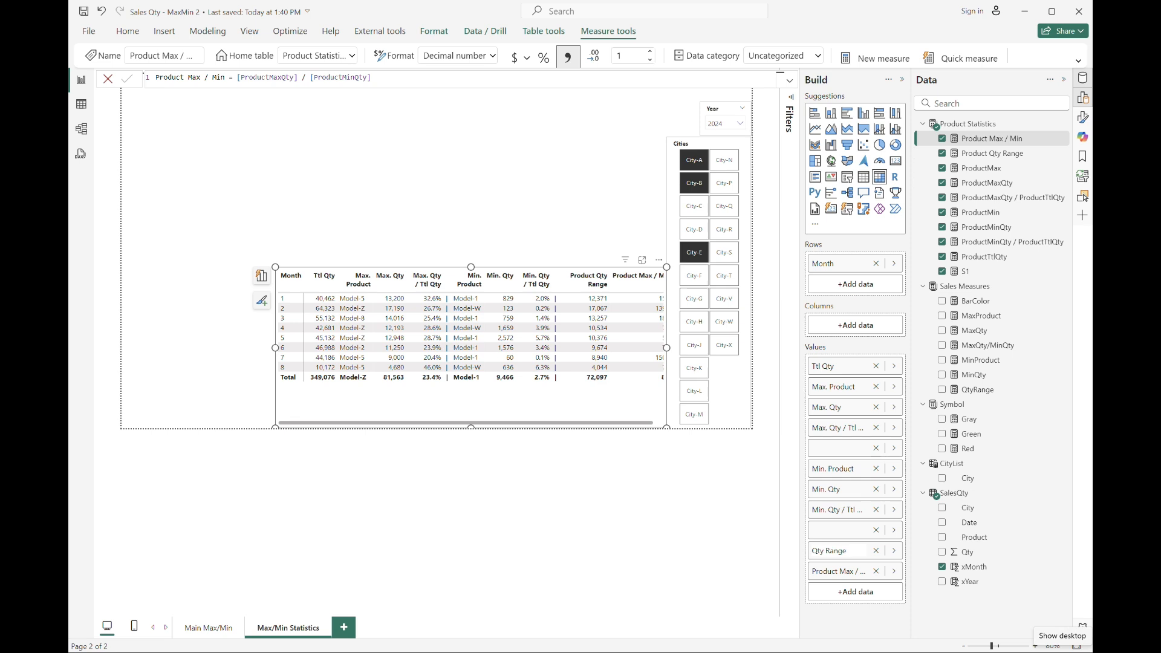
key(Return)
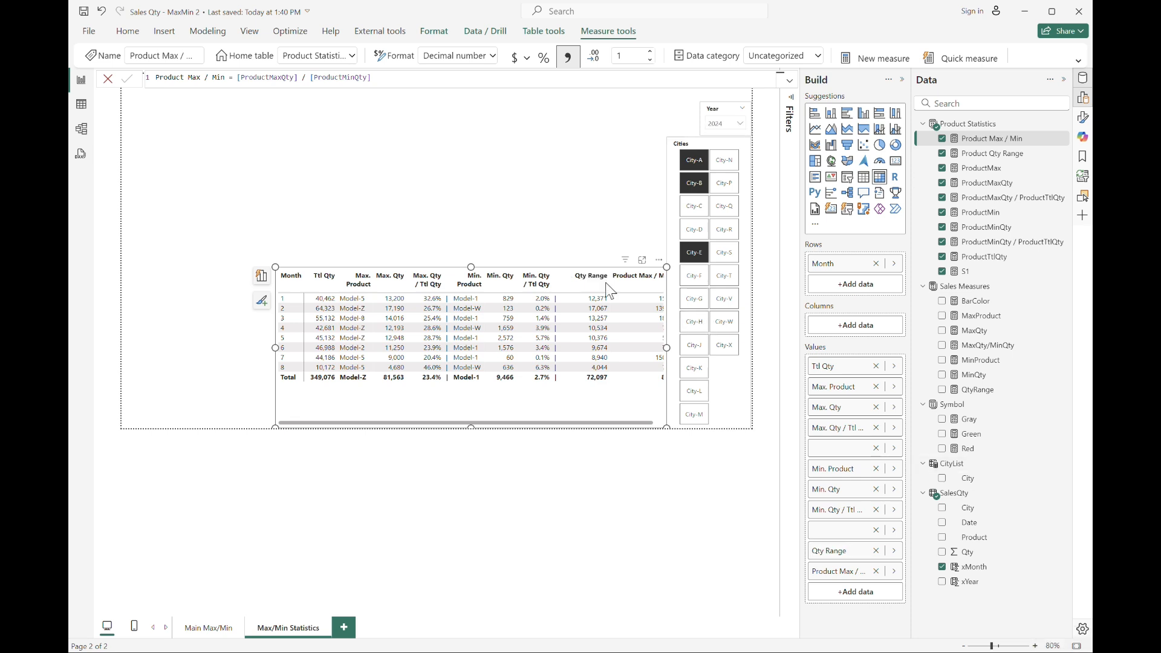
drag(609, 281, 596, 283)
Rename the Product Max / Min column in the table to Max / Min and narrow it so the header wraps.
double_click(865, 571)
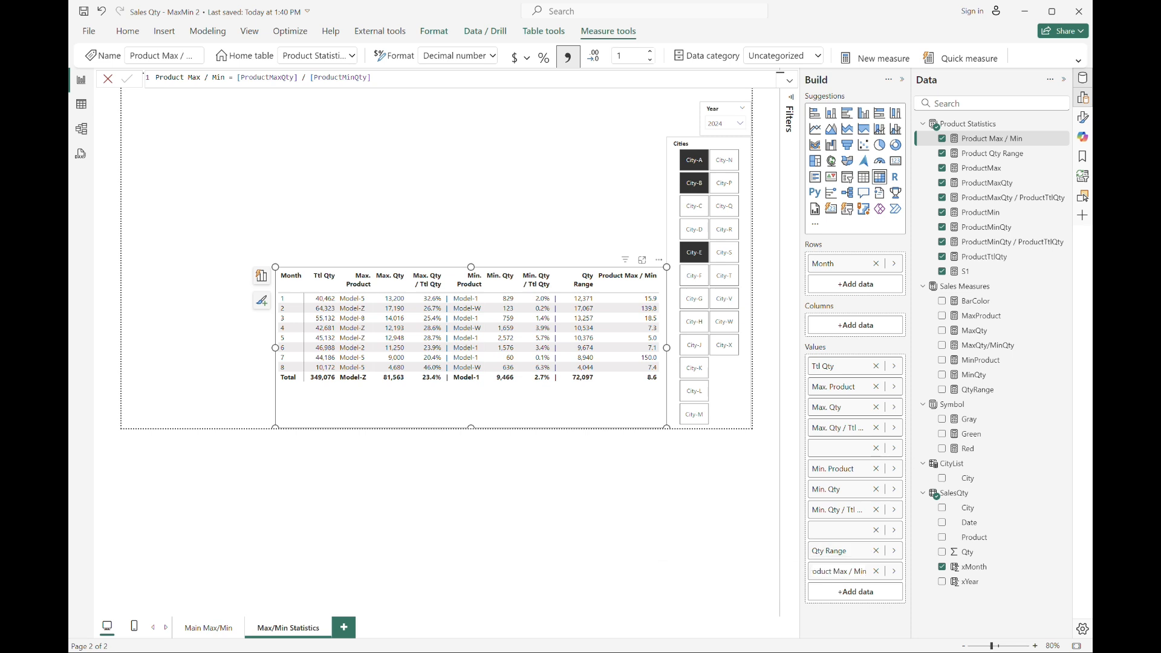
key(Home)
key(Delete)
key(Delete)
key(Delete)
key(Delete)
key(Delete)
key(Delete)
key(Delete)
key(Delete)
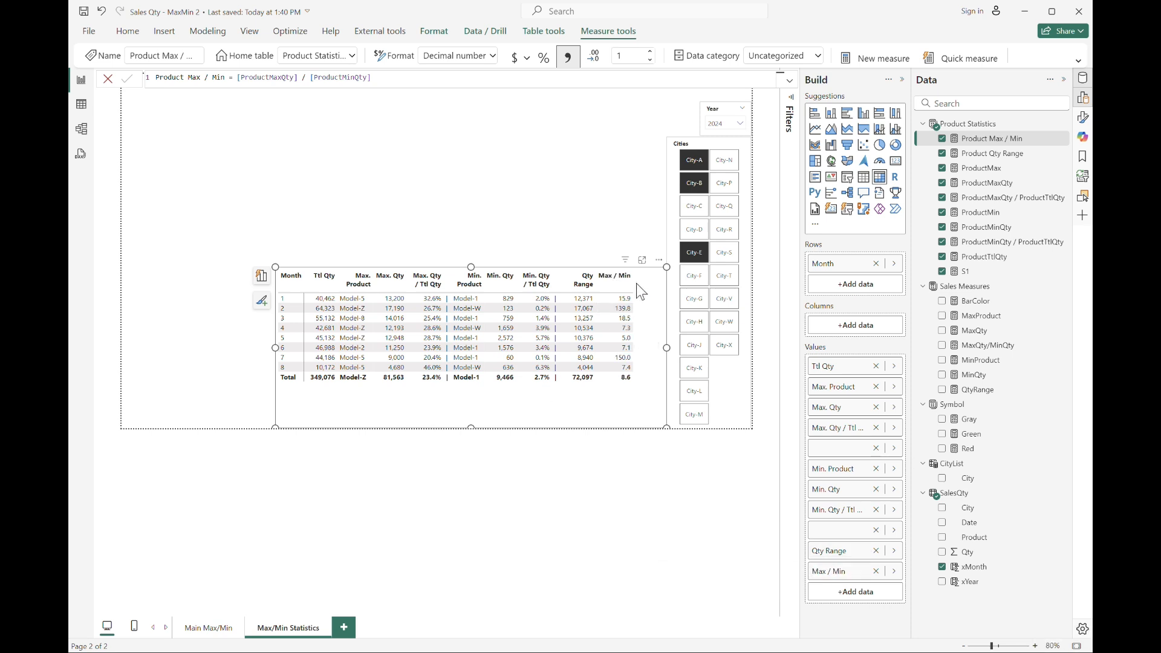
drag(633, 289, 594, 286)
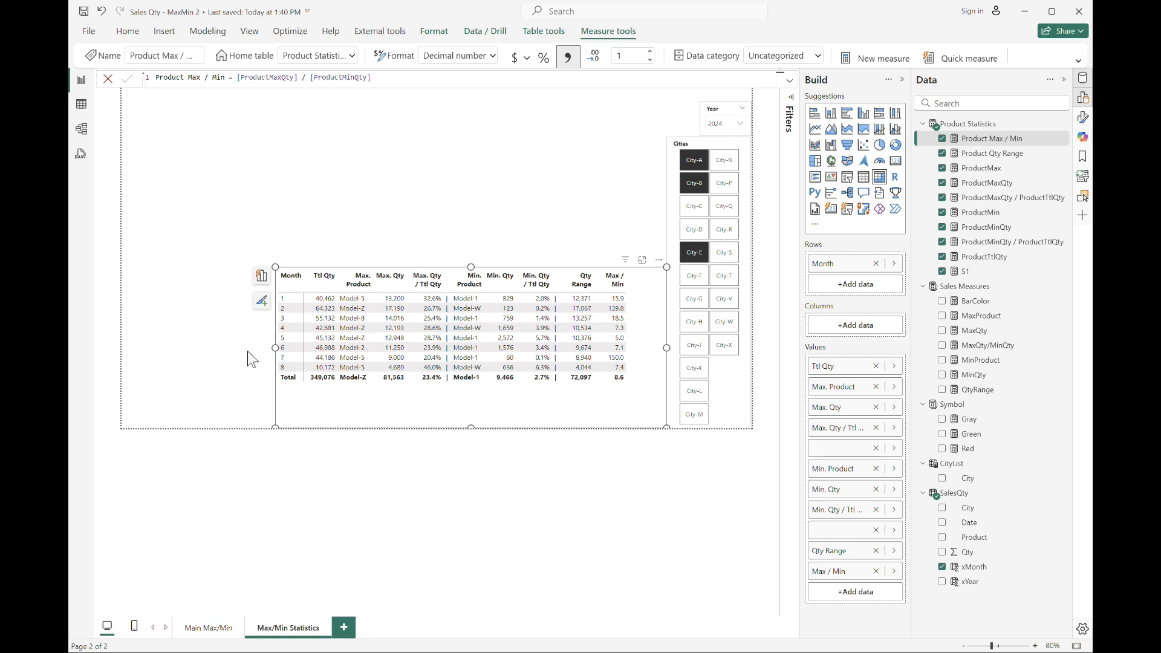
Enlarge the table visual and switch on its title.
drag(275, 351, 291, 350)
drag(478, 267, 478, 251)
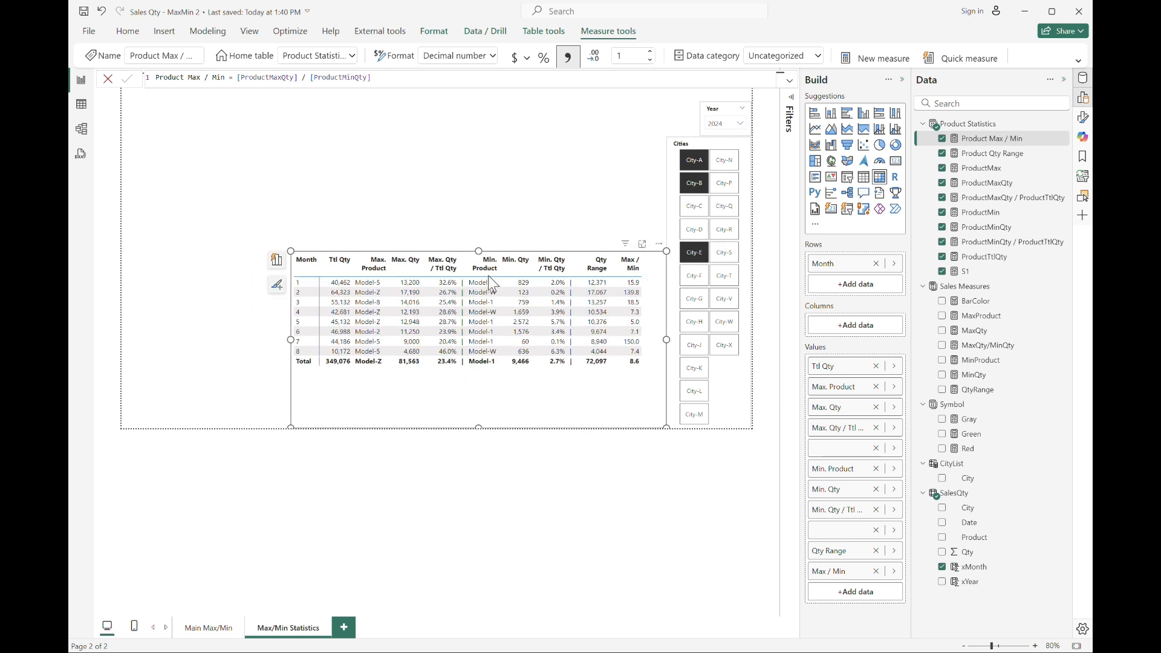
click(1080, 124)
click(1056, 186)
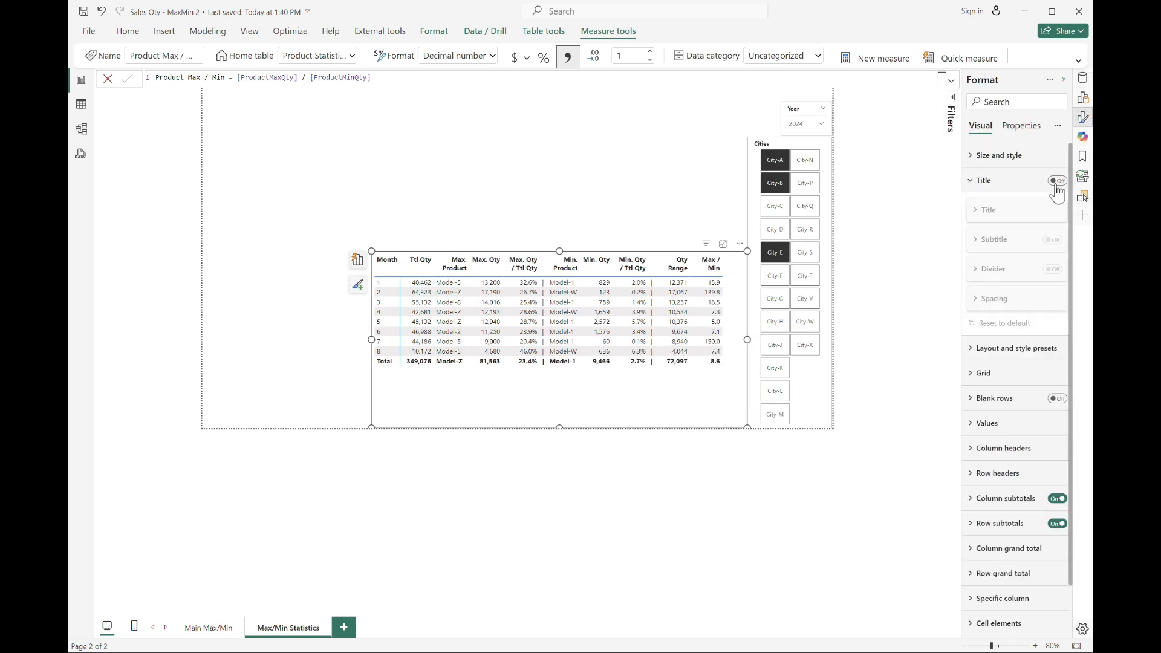
click(1056, 182)
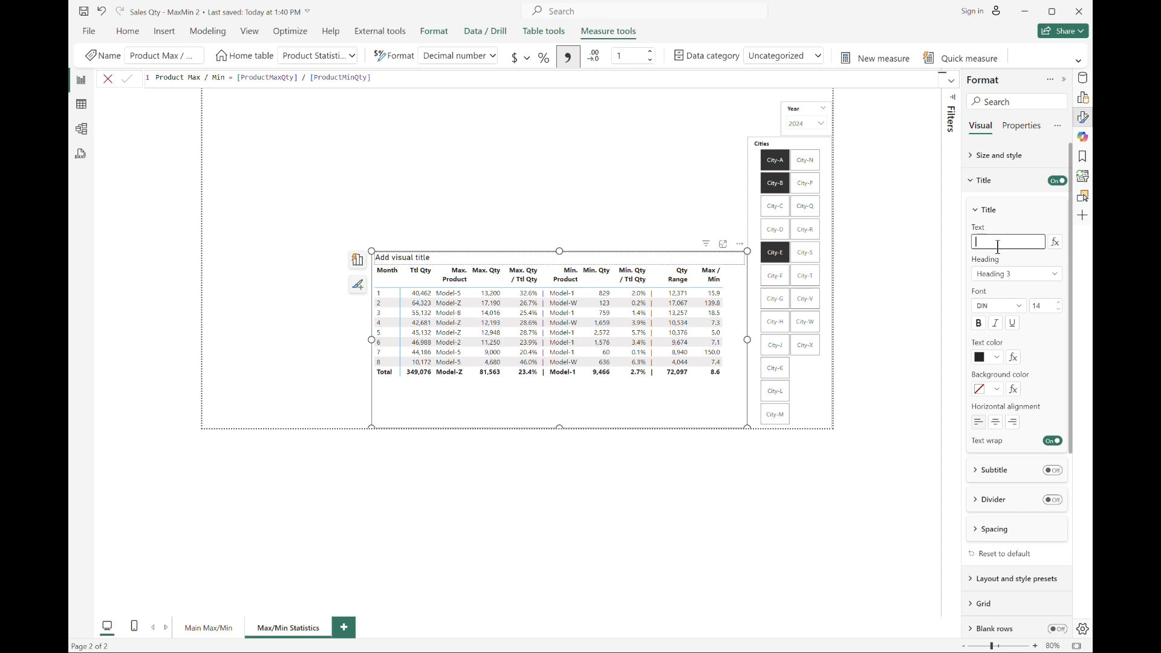
Title the table Product Sales and turn on a subtitle reading Filtered by Year / Cities.
click(999, 246)
text(All Product)
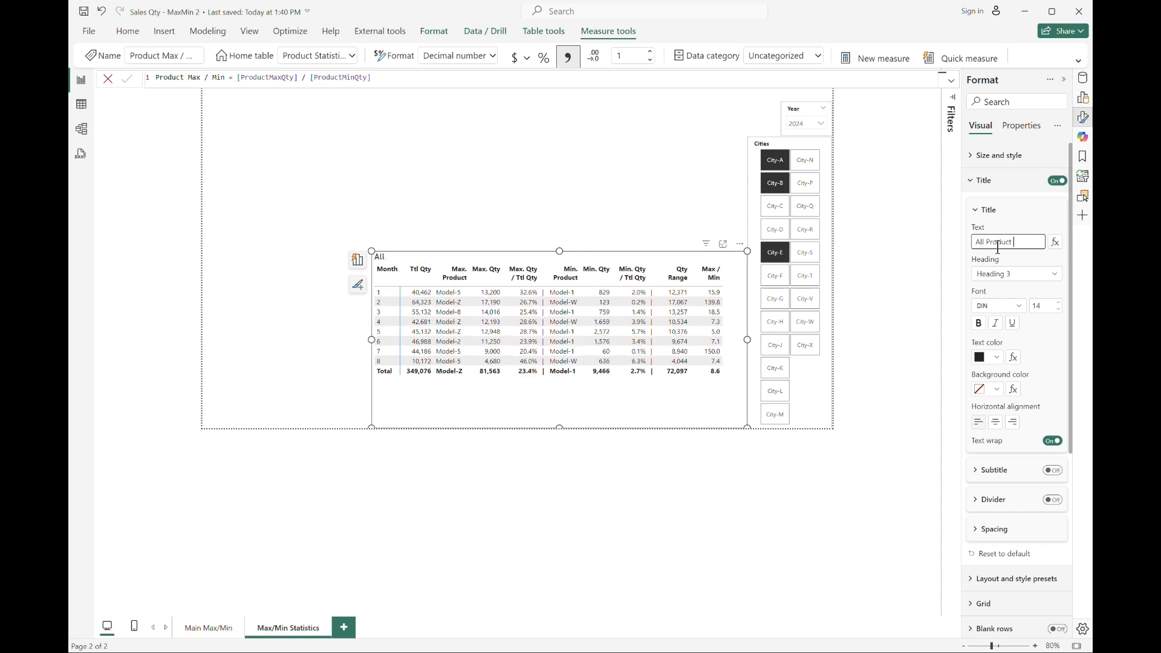
key(BackSpace)
key(BackSpace)
key(BackSpace)
key(BackSpace)
key(BackSpace)
key(BackSpace)
key(BackSpace)
key(BackSpace)
key(BackSpace)
key(BackSpace)
key(BackSpace)
key(BackSpace)
key(BackSpace)
click(1053, 470)
click(1002, 502)
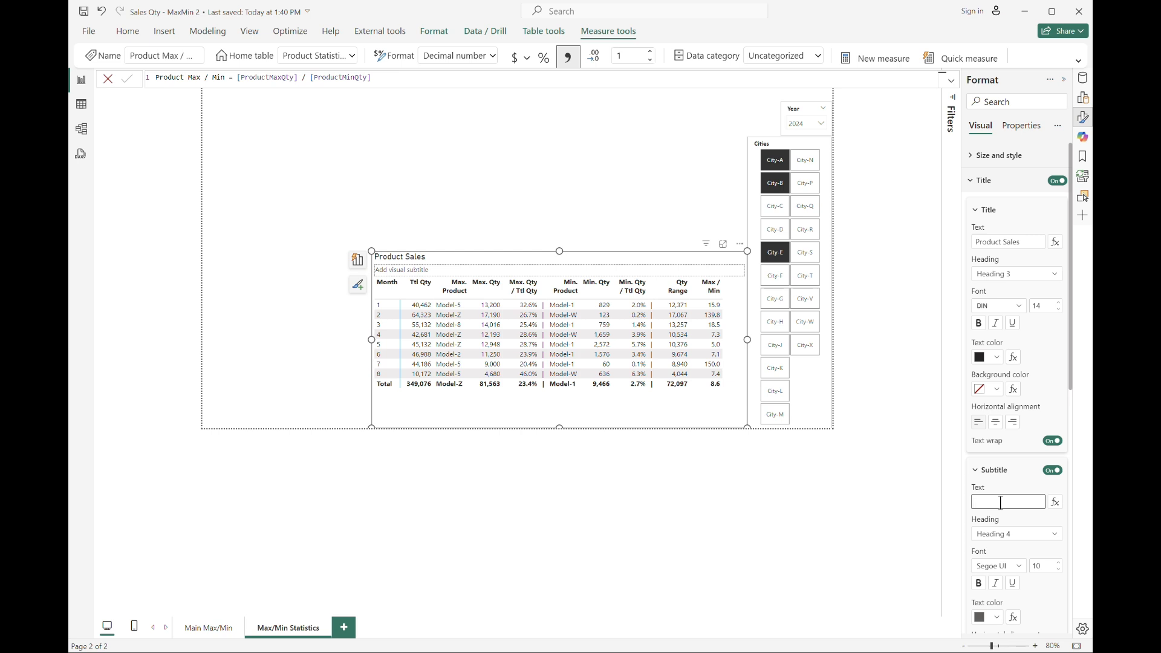
text(filte)
key(BackSpace)
key(BackSpace)
key(BackSpace)
key(BackSpace)
key(BackSpace)
text(Filtered by)
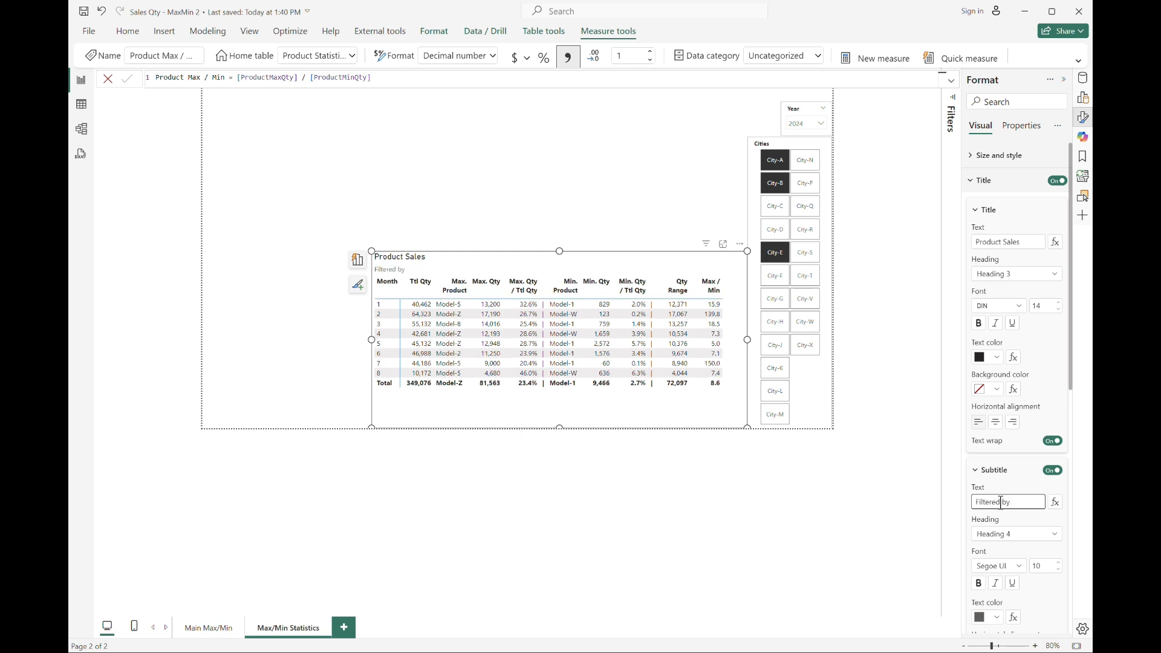
text( Year / Cities)
Color the title and subtitle text white and give the title a dark blue background.
click(997, 617)
click(928, 556)
click(996, 357)
click(908, 398)
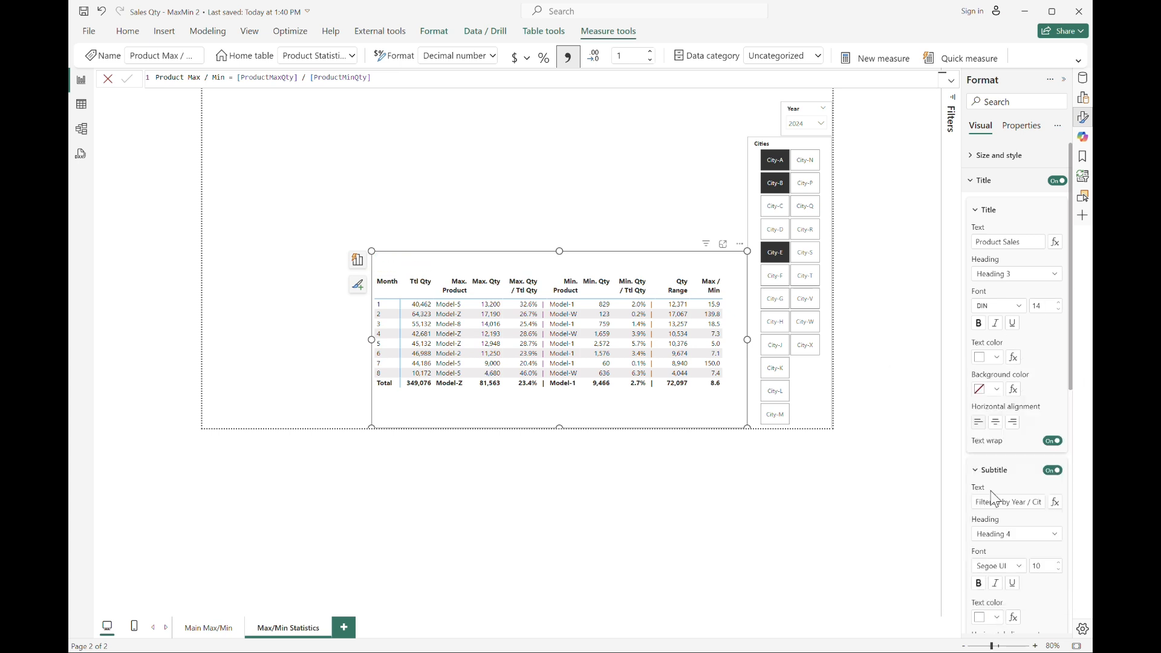
click(996, 388)
click(960, 528)
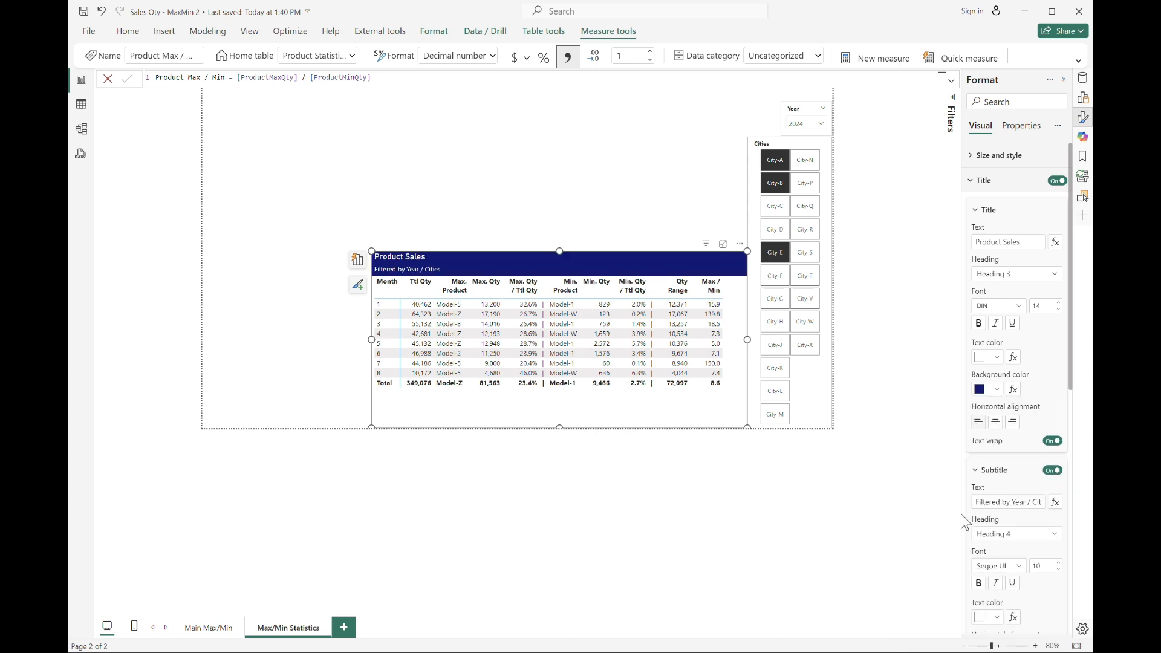
Make the title and subtitle bold and center both of them.
click(978, 322)
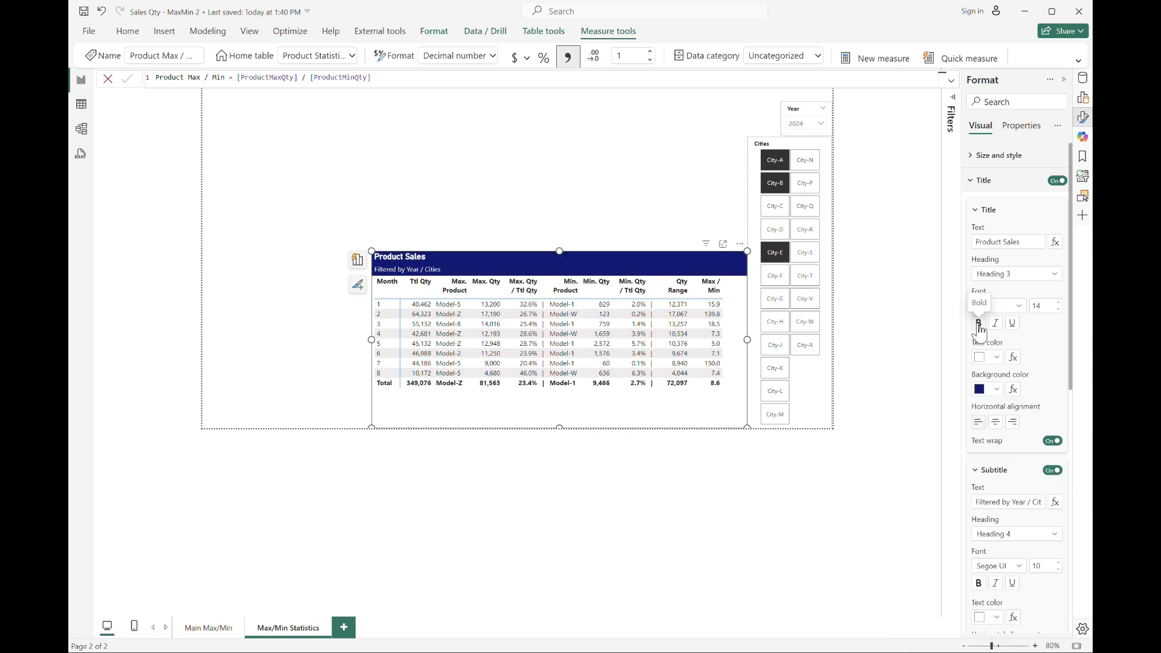
click(978, 584)
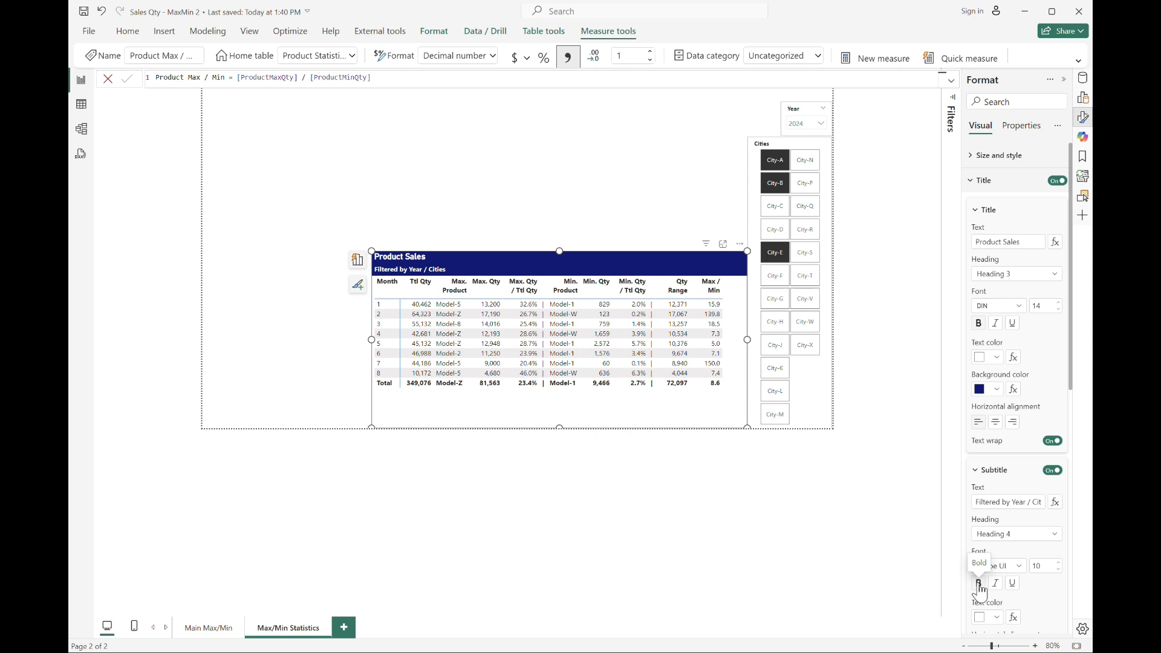
click(997, 422)
scroll(997, 422, down, 5)
click(996, 465)
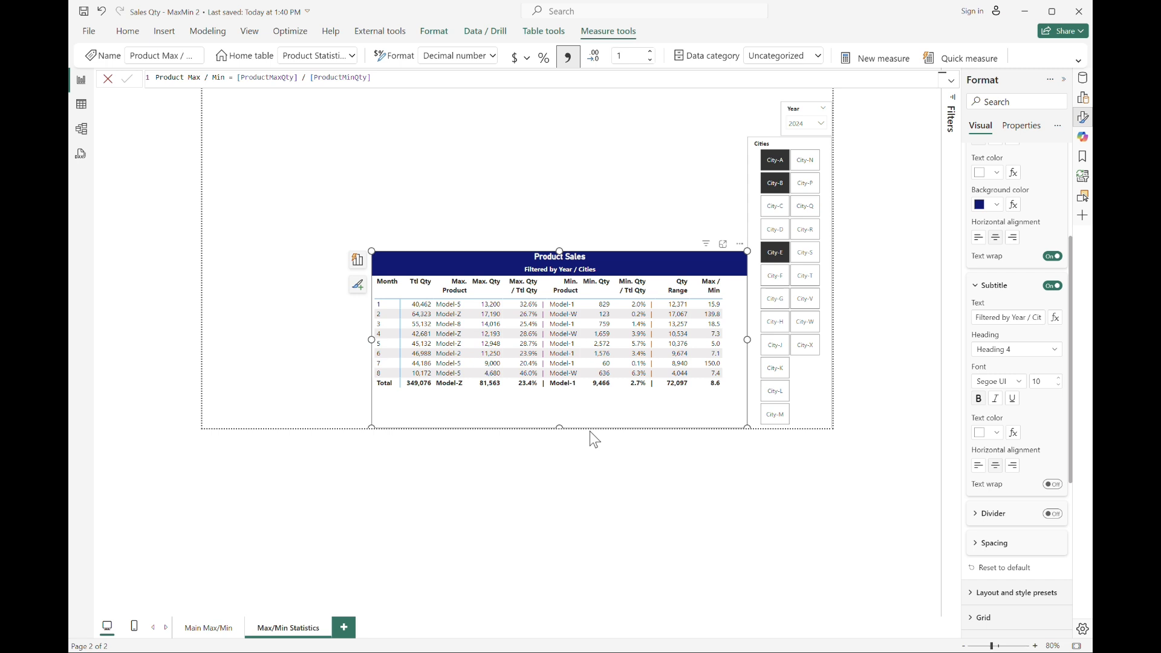
click(474, 205)
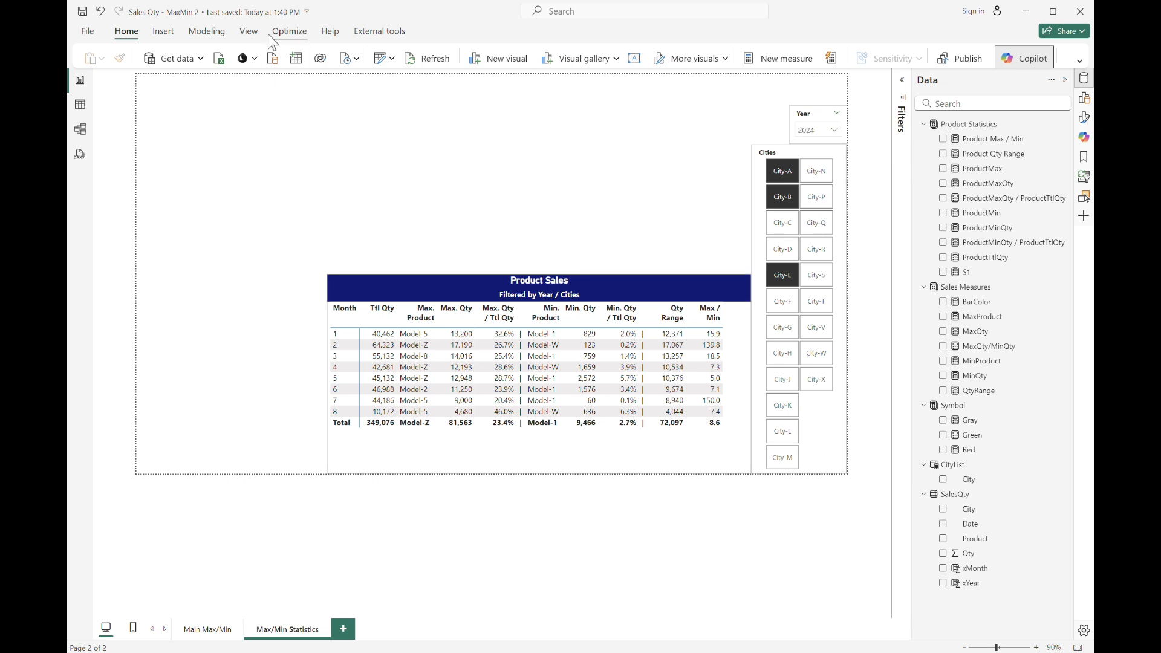
Create a new calculated table ProductList = DISTINCT(SalesQty[Product]).
click(206, 31)
click(326, 64)
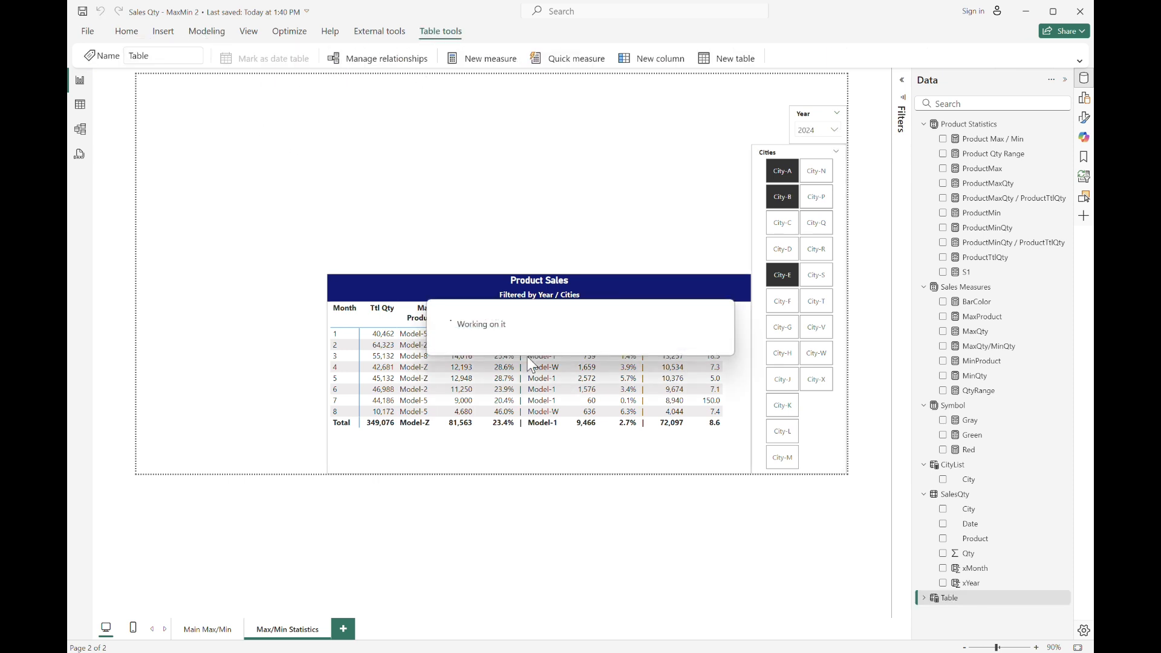
text(ProductList = DISTINCT(product)
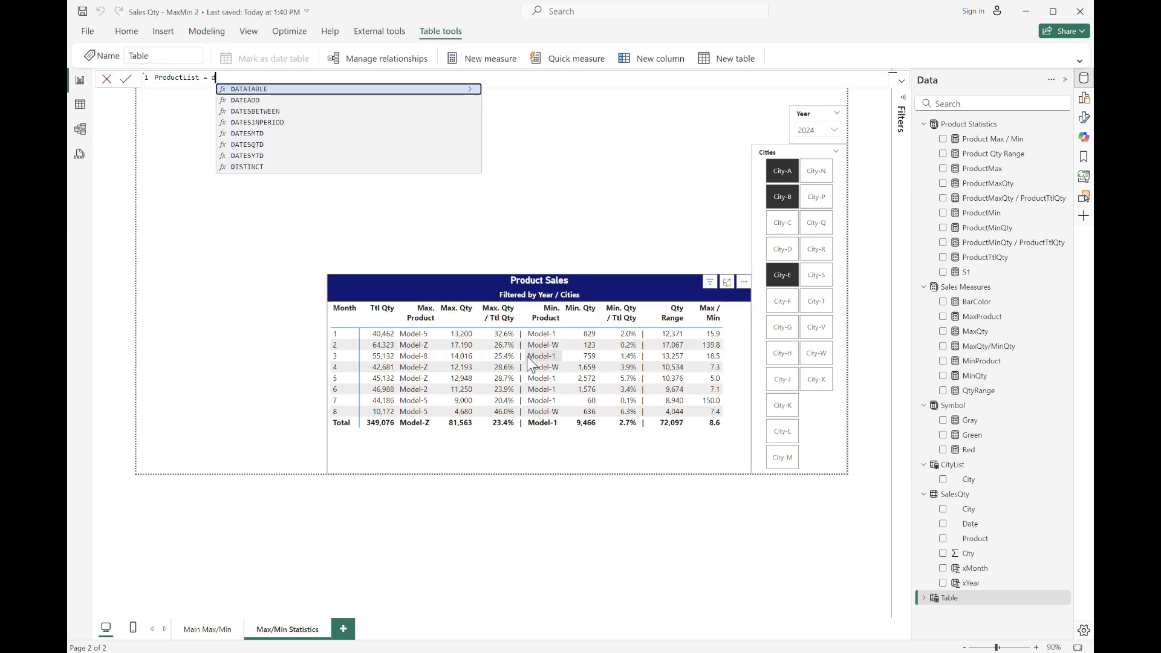
key(Down)
key(Tab)
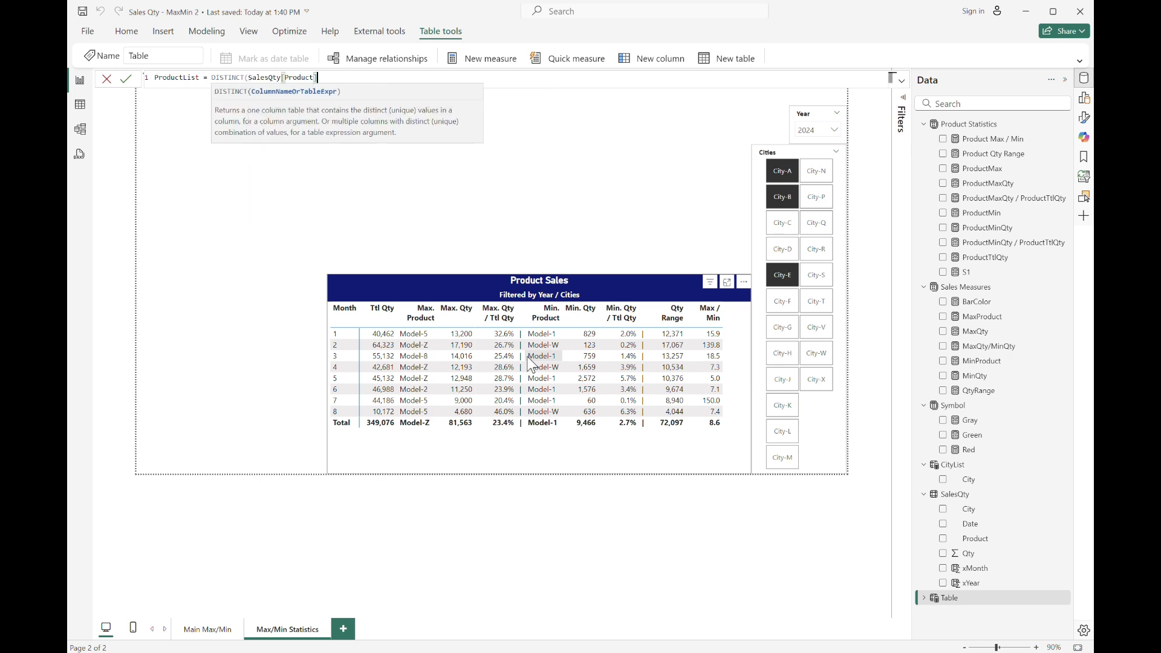
text())
key(Return)
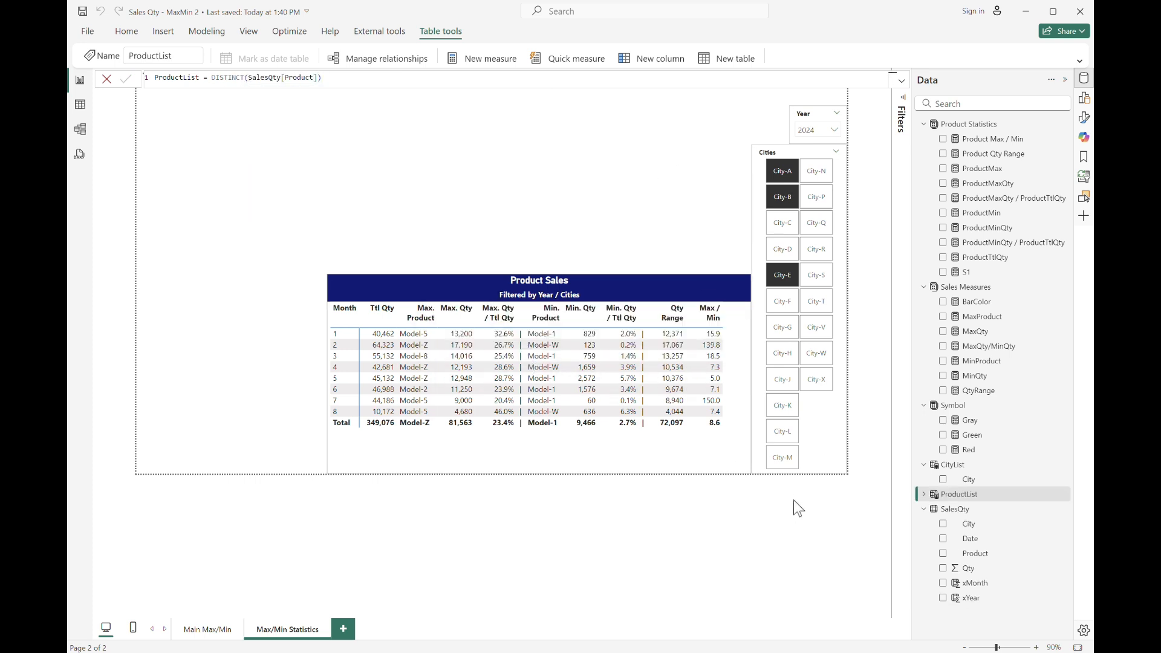
Duplicate the Cities slicer and move the copy to the left side of the page.
click(823, 434)
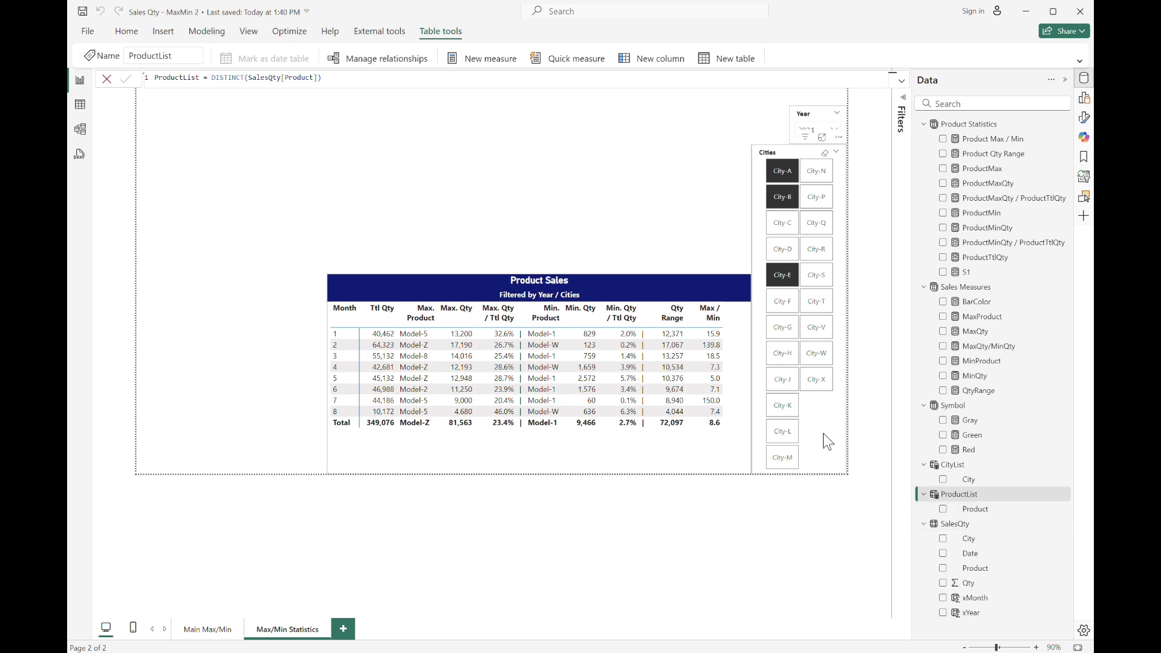
key(ctrl+c)
key(ctrl+v)
drag(826, 410, 159, 417)
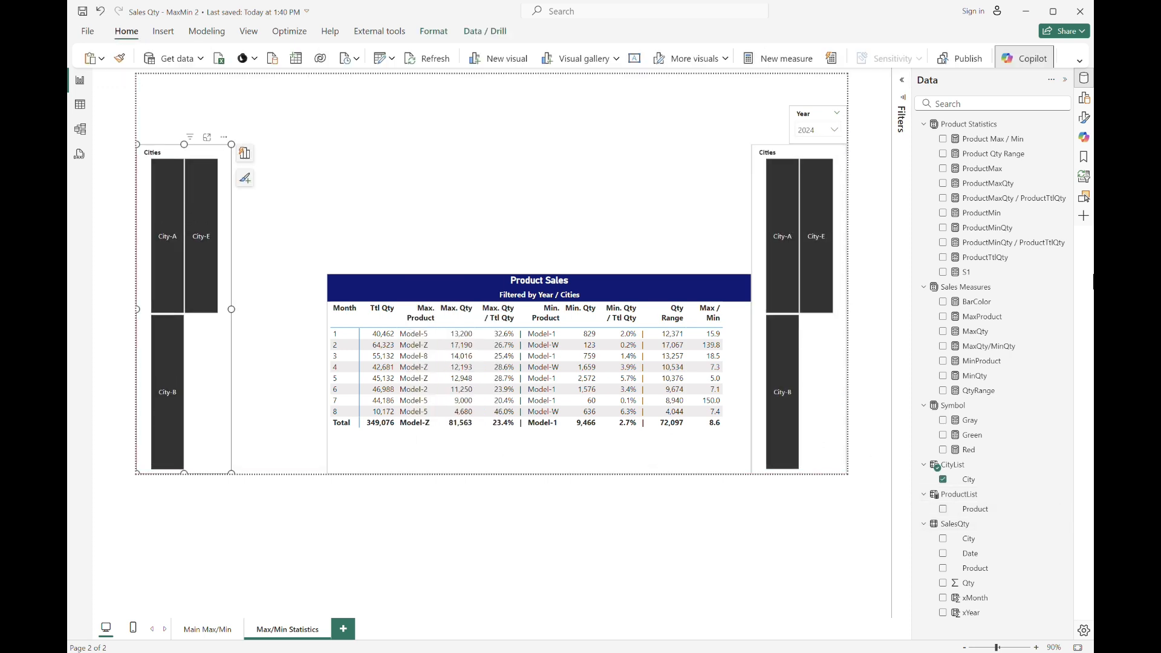
Replace the copied slicer's field with Product from the ProductList table.
click(211, 152)
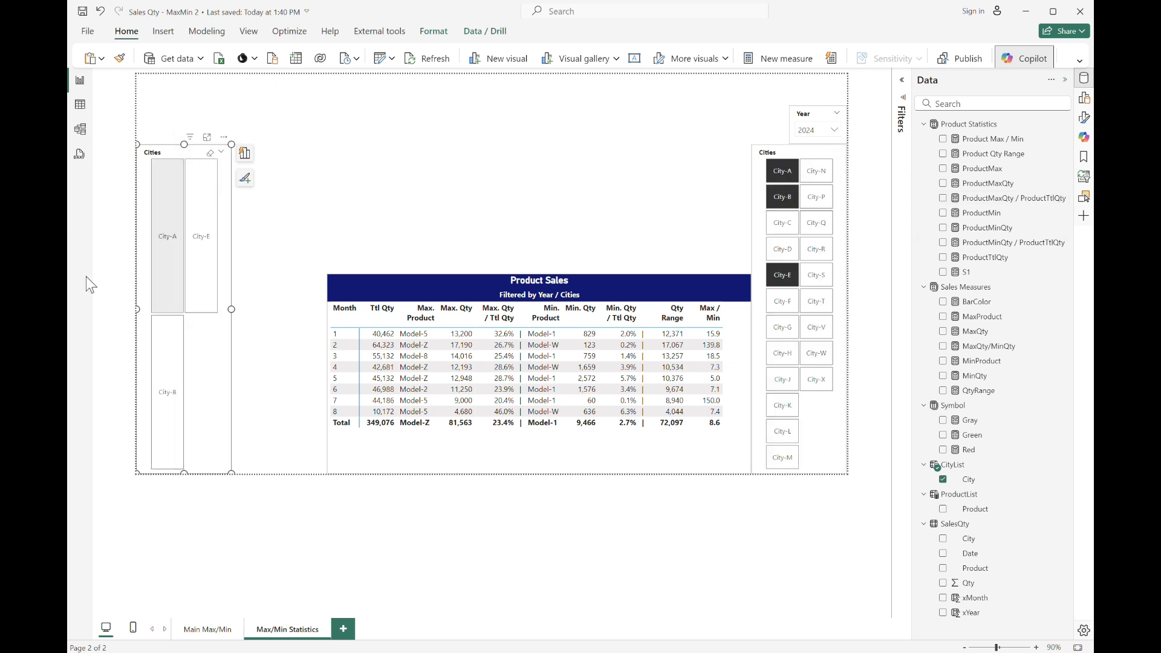
click(1084, 98)
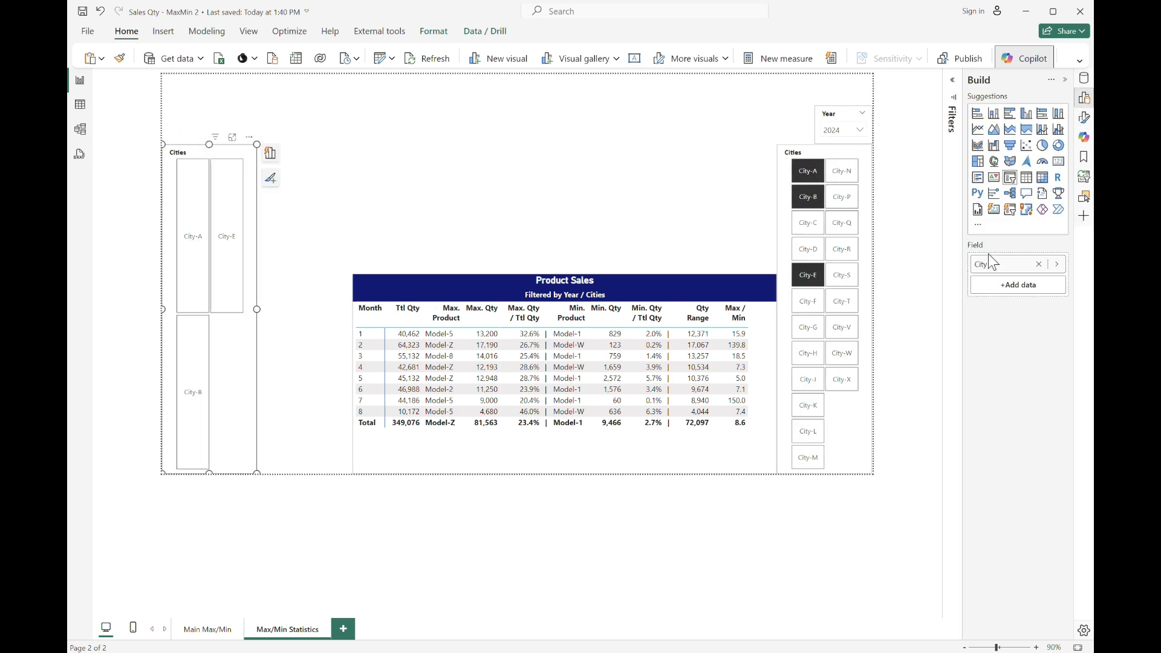
click(1056, 265)
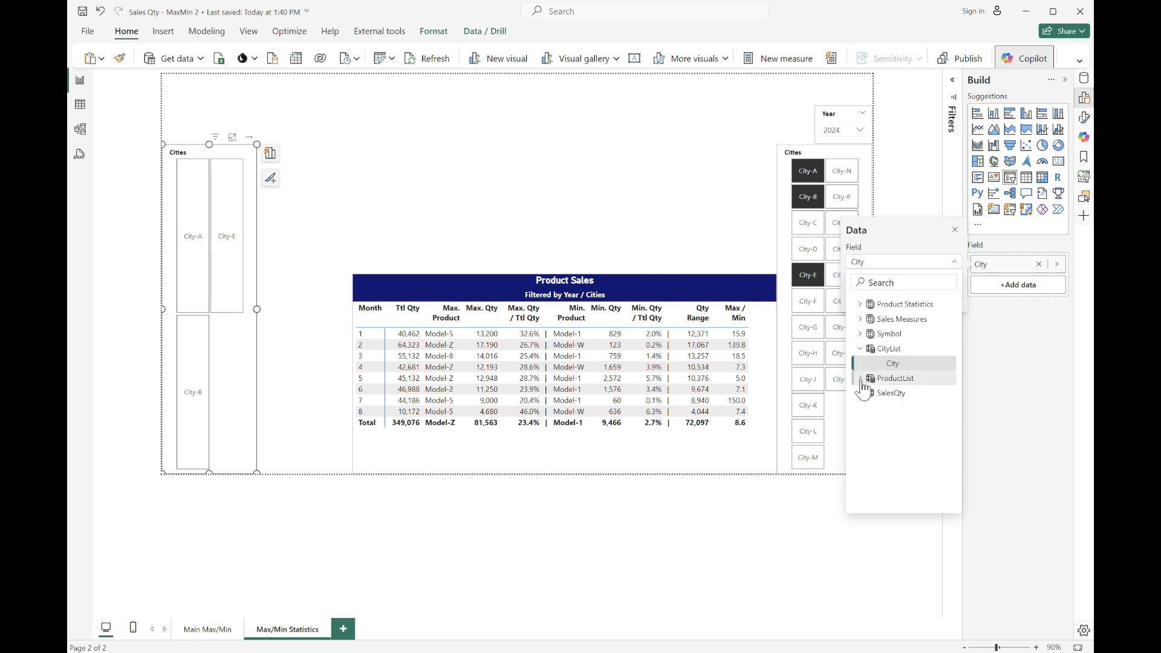
click(860, 379)
click(923, 394)
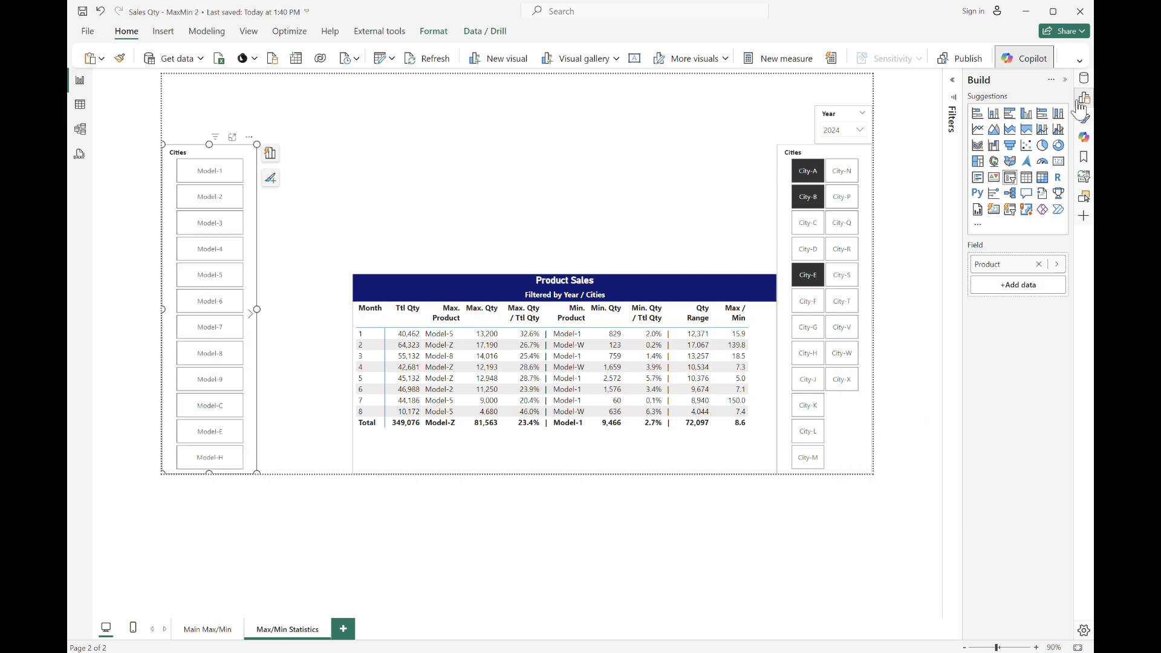
Set the new slicer's header title text to Products.
click(1084, 117)
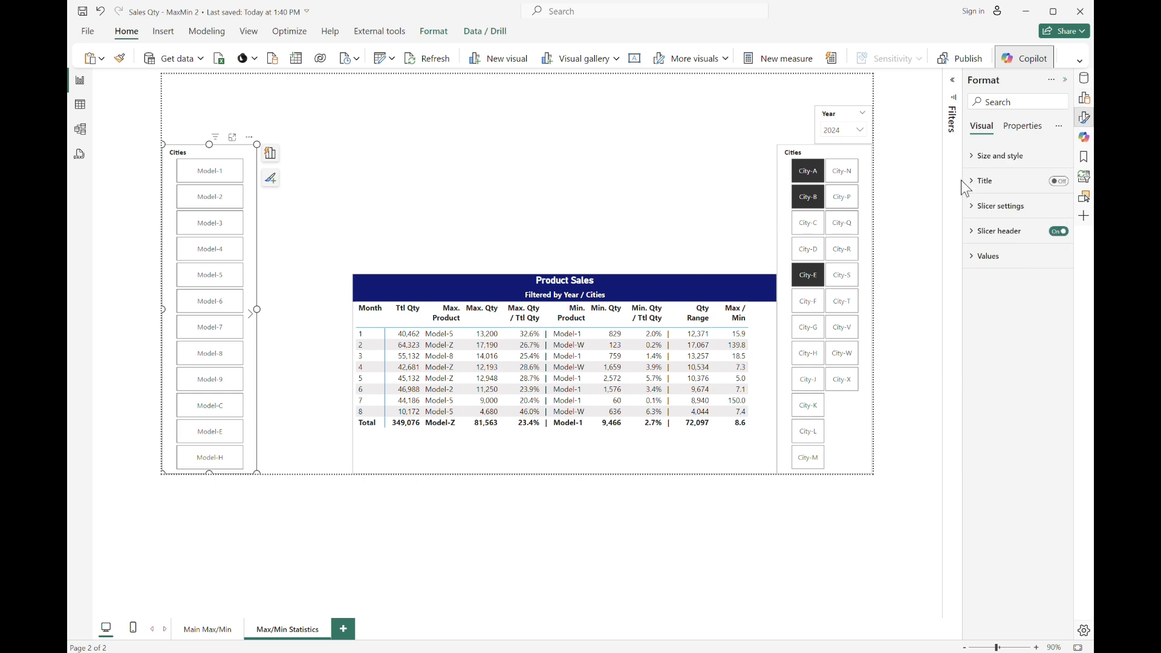
click(980, 229)
text(Products)
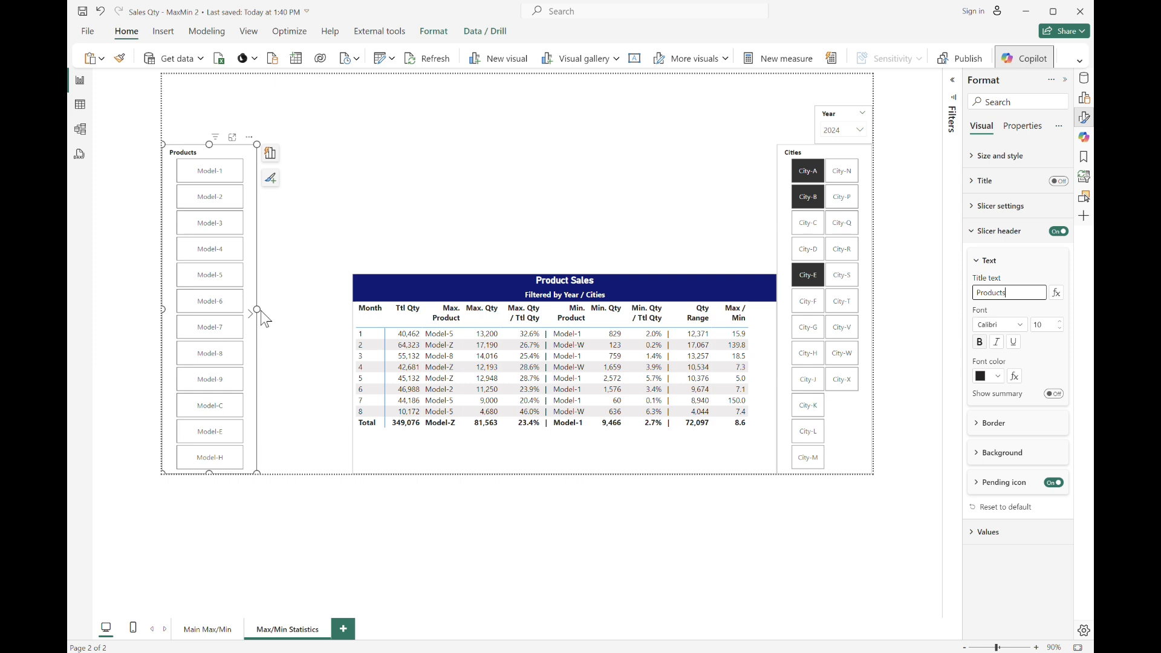
Widen the Products slicer so its buttons form two columns.
drag(259, 308, 277, 313)
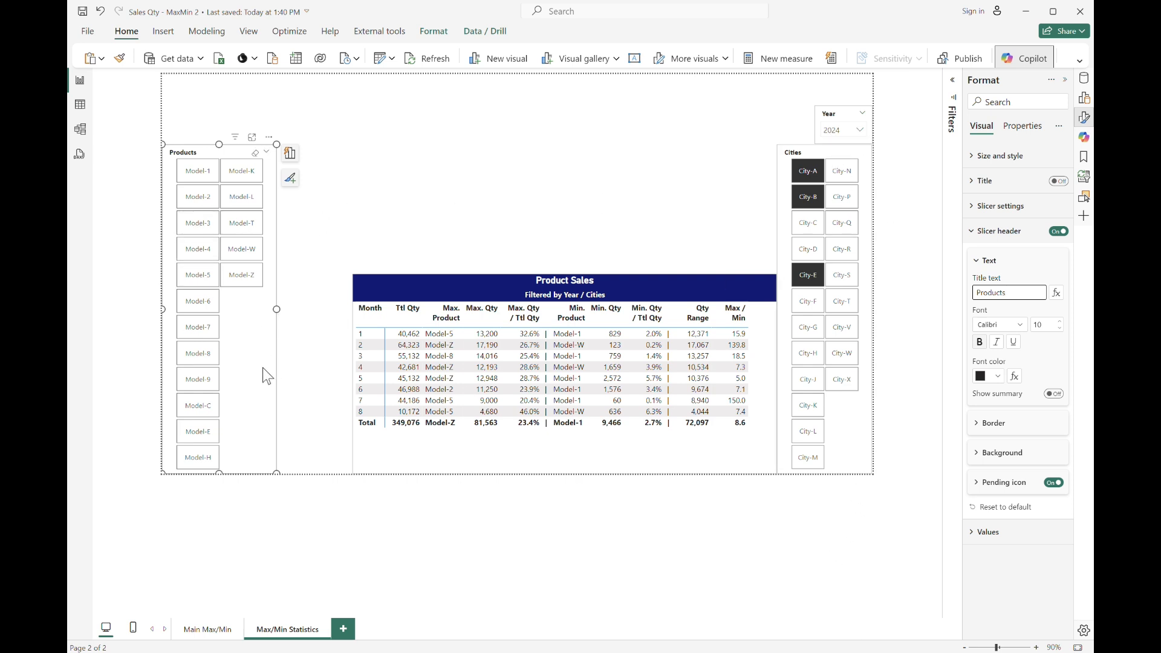
mouse_move(255, 364)
mouse_down()
mouse_move(275, 368)
mouse_move(256, 377)
mouse_up()
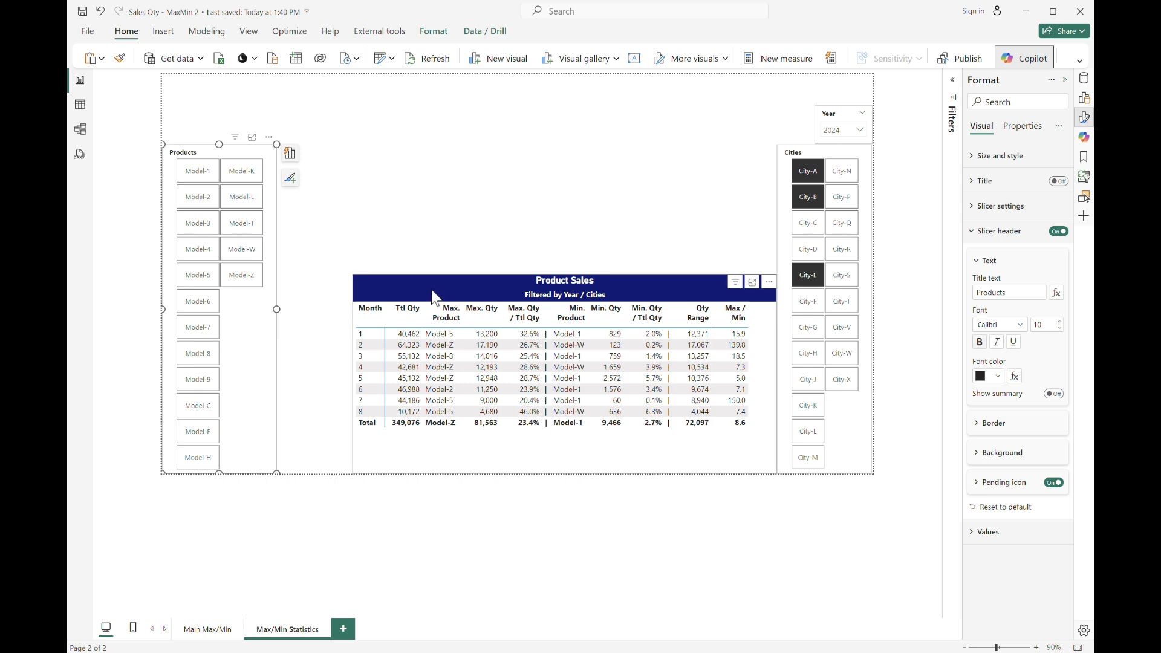
Stretch the Product Sales table's left edge to meet the Products slicer.
click(435, 298)
drag(353, 375, 283, 383)
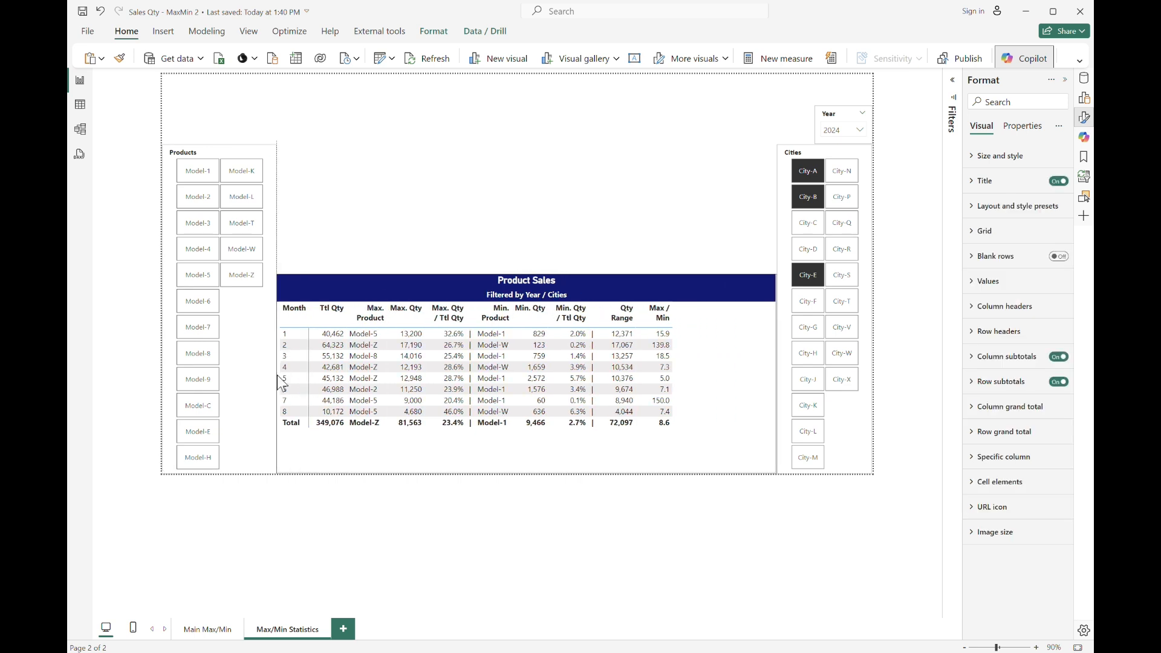
click(488, 174)
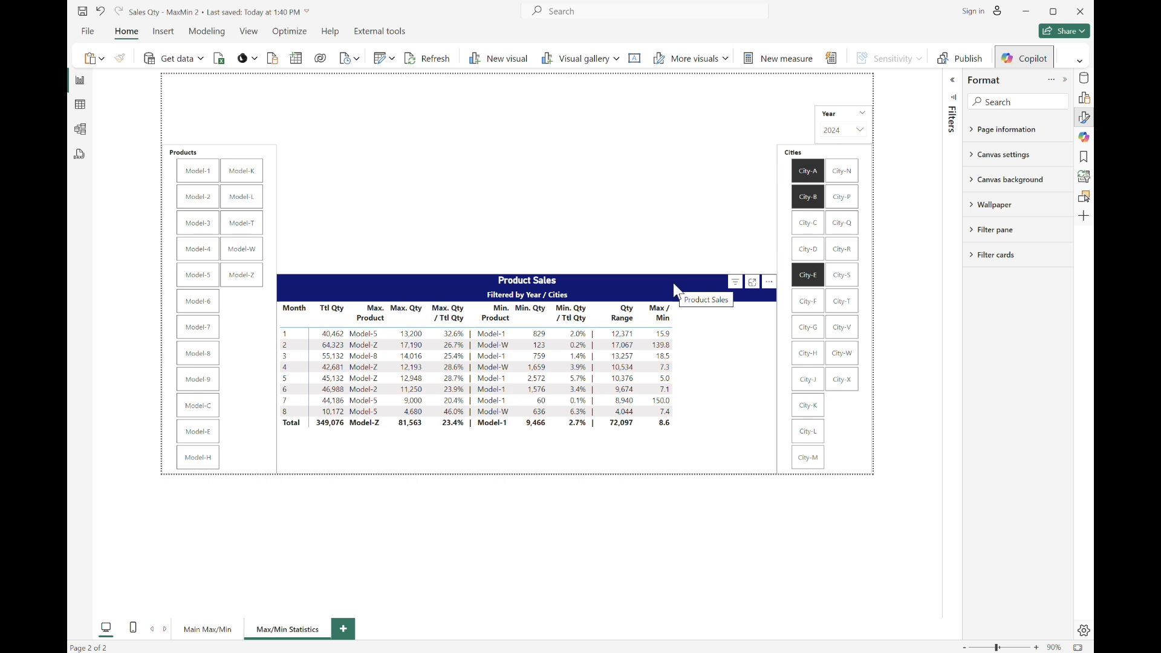
Color the Cities slicer header text white and give the header a dark blue background.
click(811, 146)
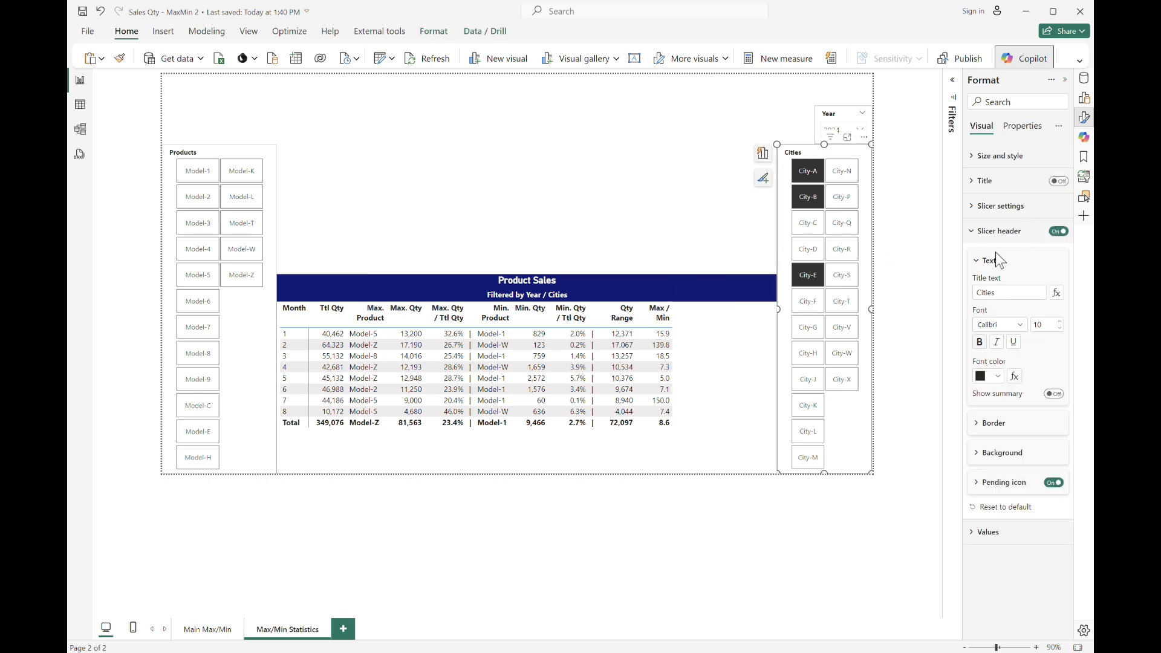
click(993, 376)
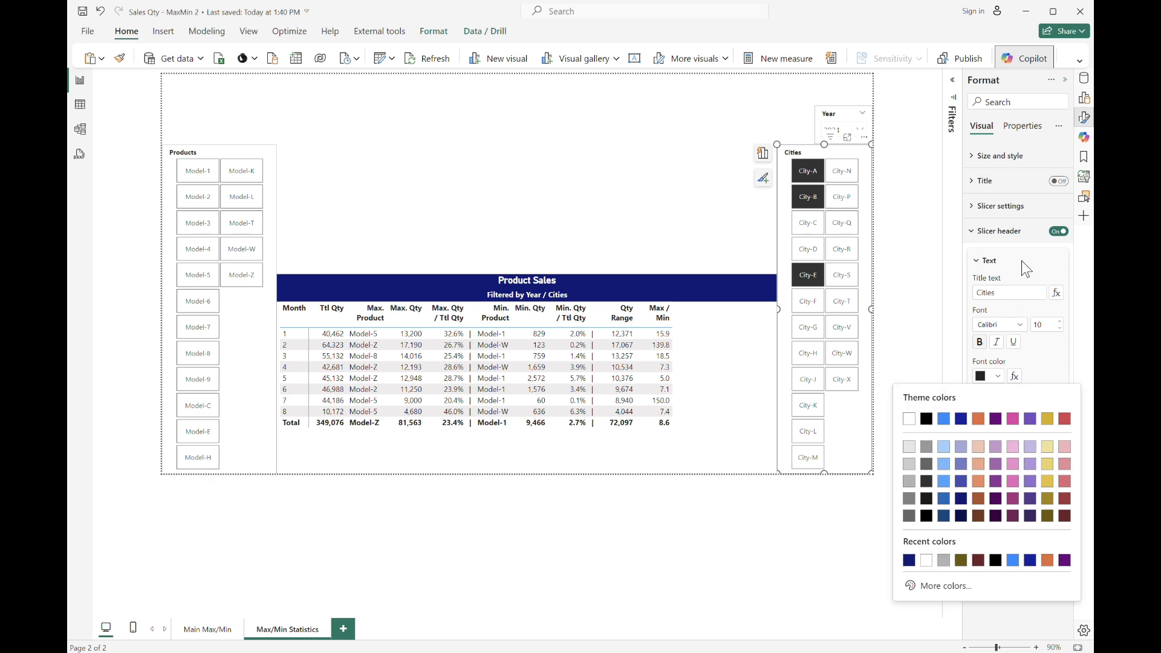
click(909, 419)
click(991, 451)
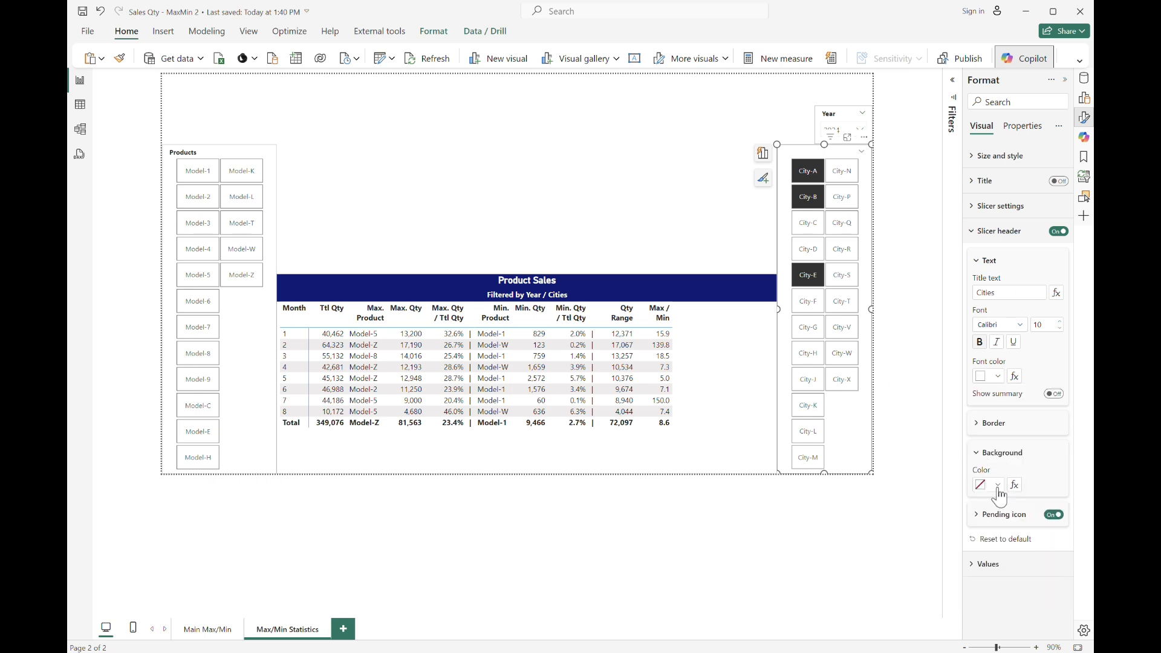
click(989, 485)
Increase the Cities slicer header font size to 13.
click(962, 291)
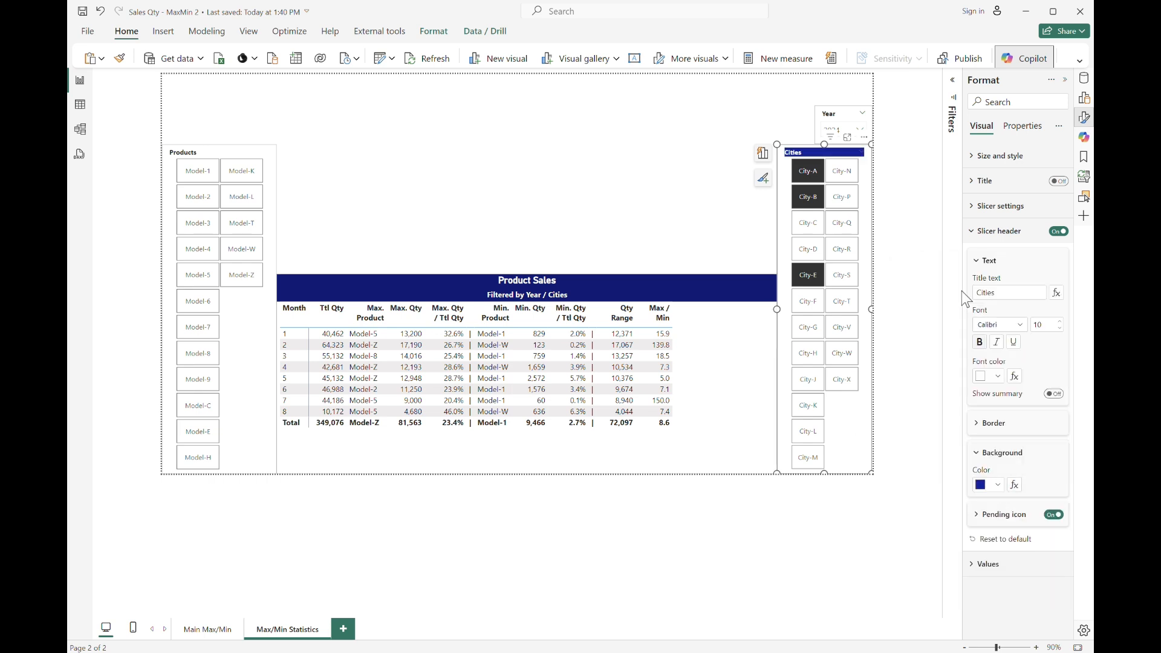
click(1060, 322)
click(1059, 322)
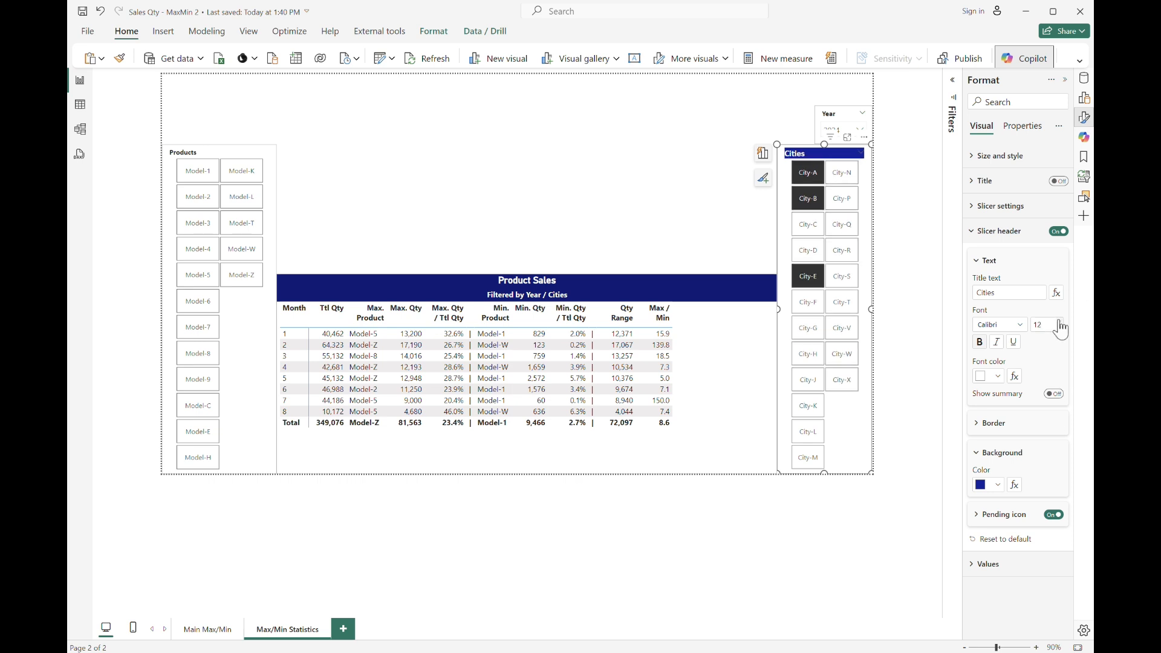
click(1059, 321)
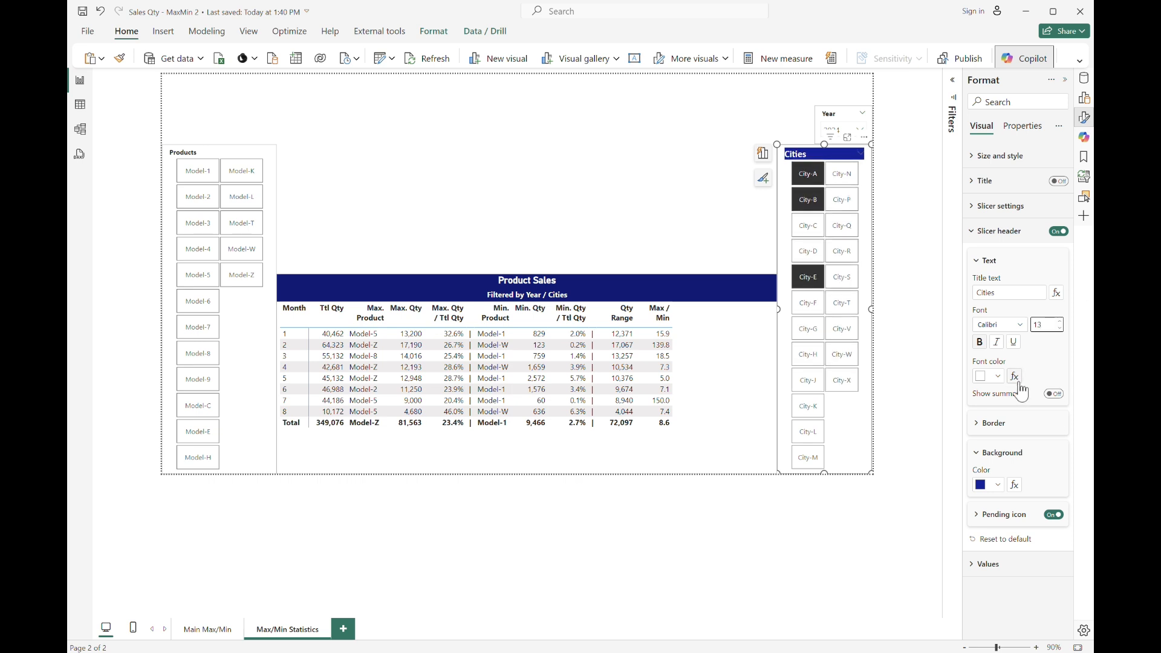
click(635, 181)
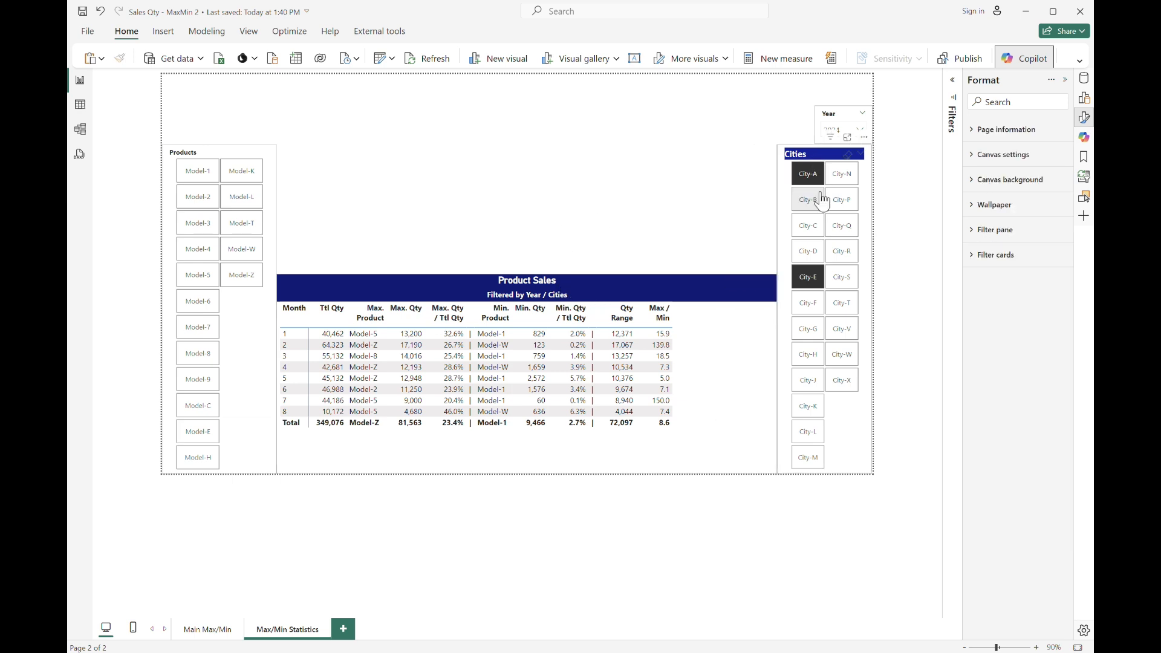
Paste a copy of the Product Sales table and move it to the top of the page.
click(639, 298)
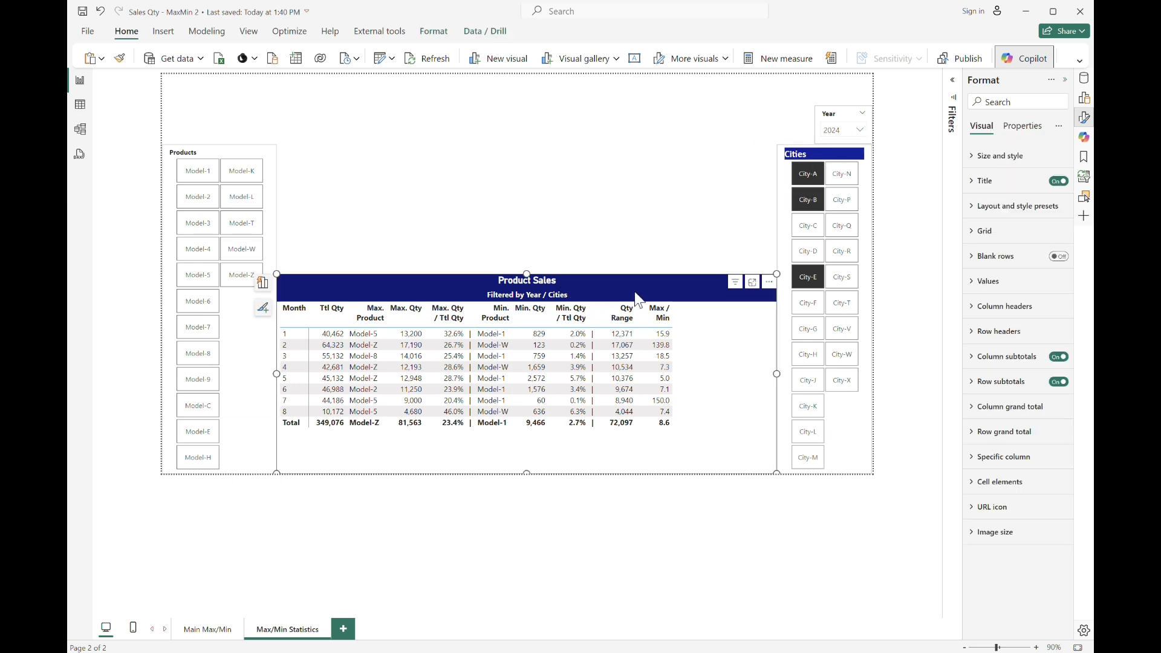
key(ctrl+v)
drag(634, 292, 630, 85)
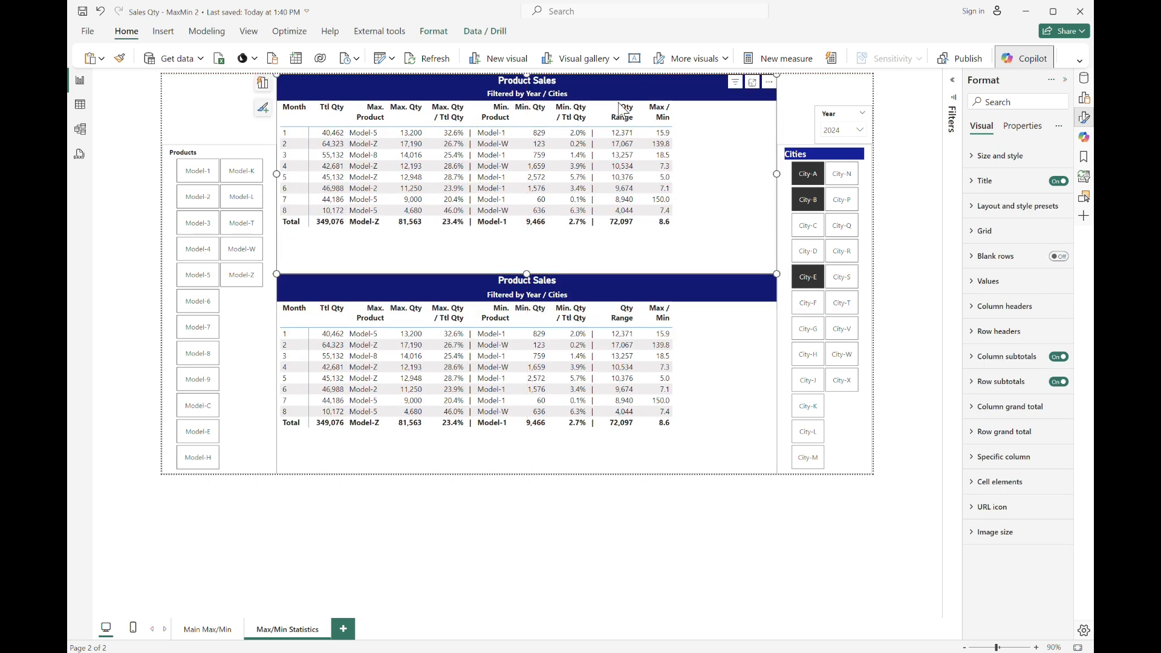
Remove all value fields from the copied table, leaving only Month in rows.
click(1084, 97)
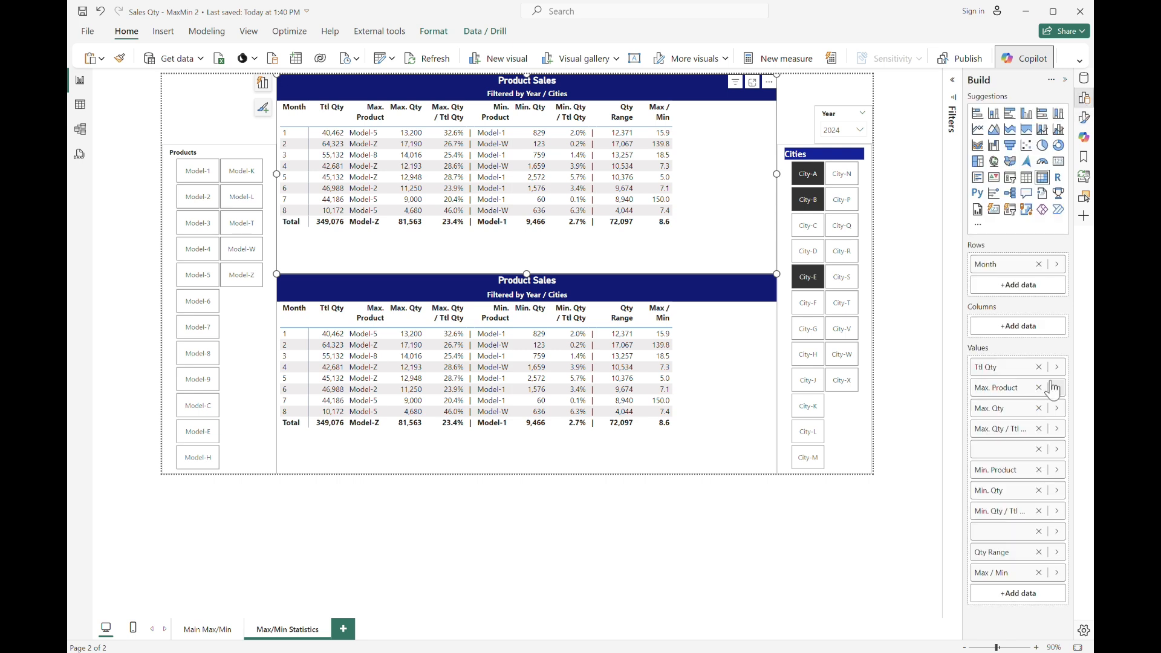
click(1039, 367)
click(1039, 368)
click(1040, 368)
click(1039, 367)
click(1039, 368)
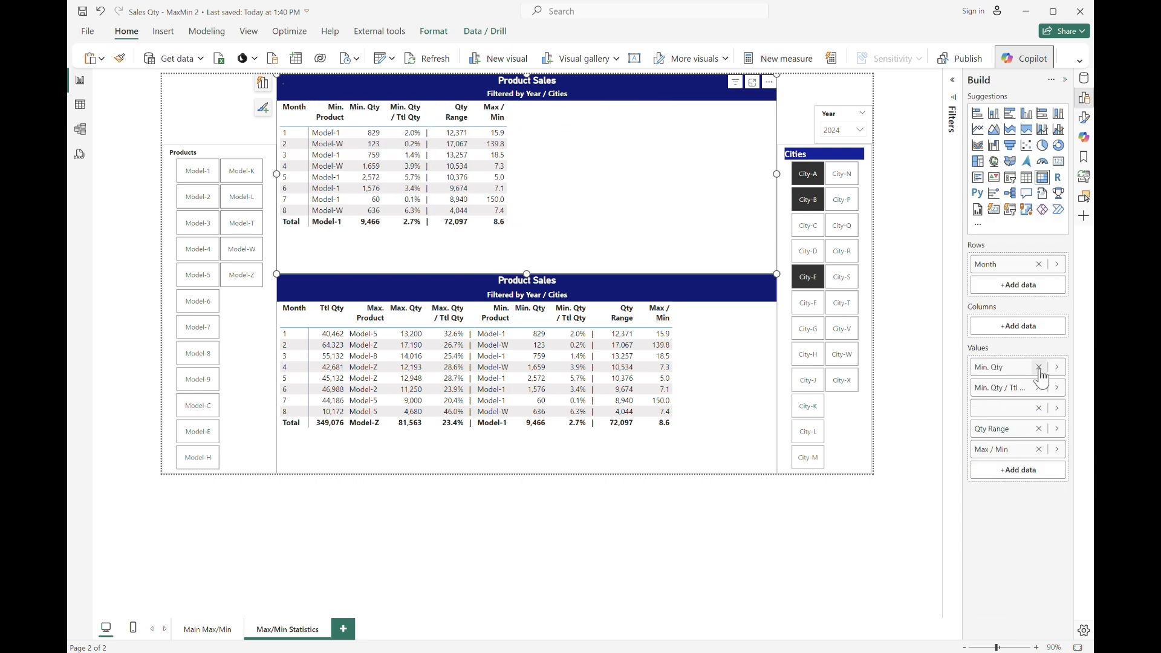
click(1039, 368)
click(1039, 368)
click(1040, 367)
click(1039, 367)
click(1040, 368)
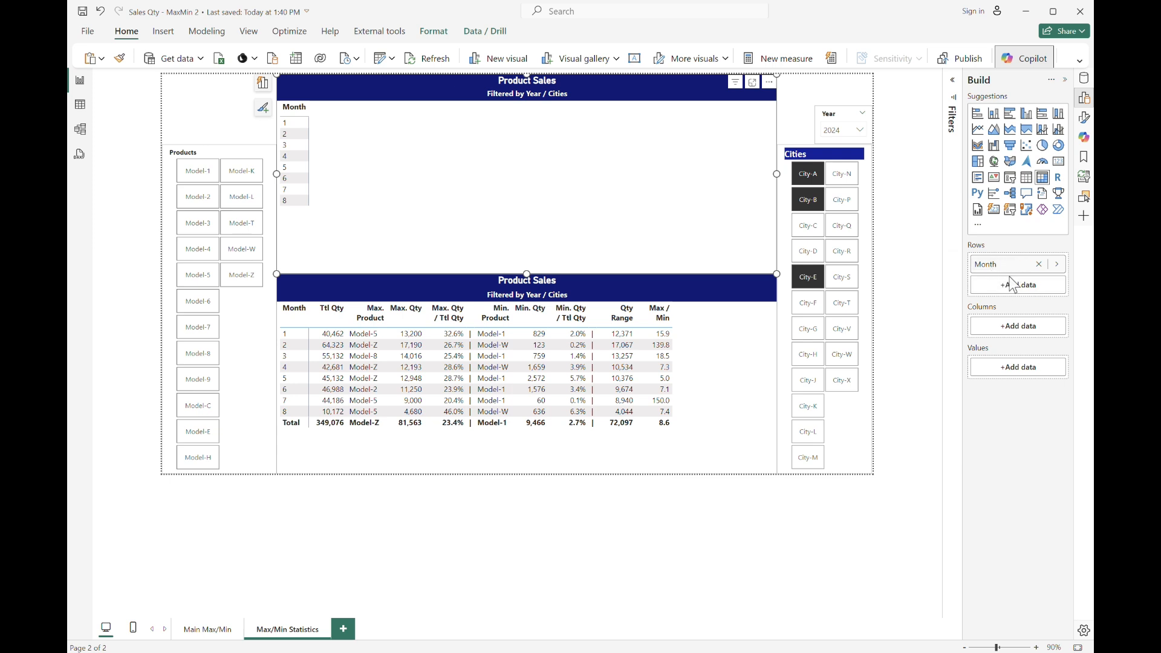
Change the copied table's title background color to dark red.
click(1084, 117)
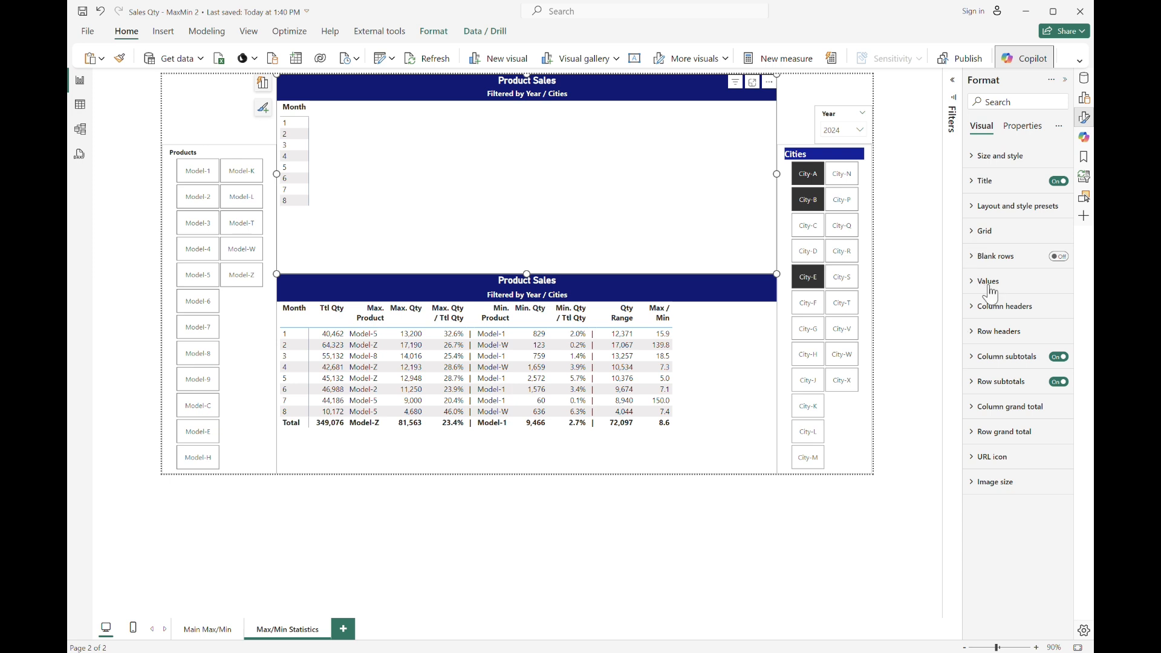
click(981, 181)
click(996, 390)
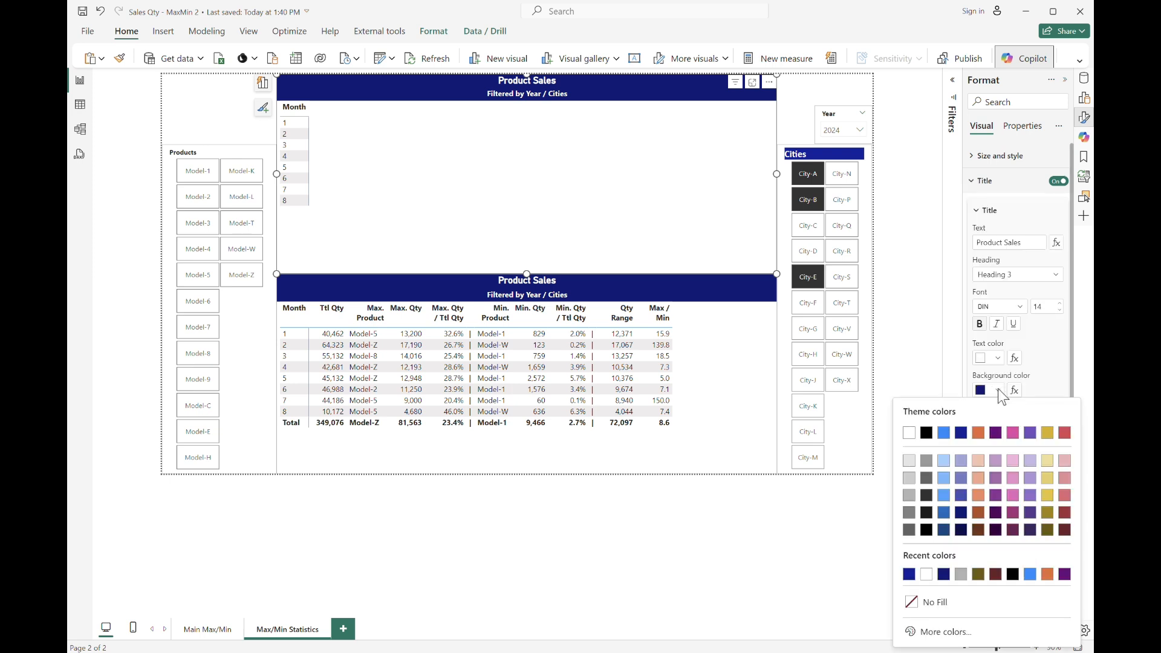
click(1065, 524)
Color the Products slicer header text white.
click(262, 376)
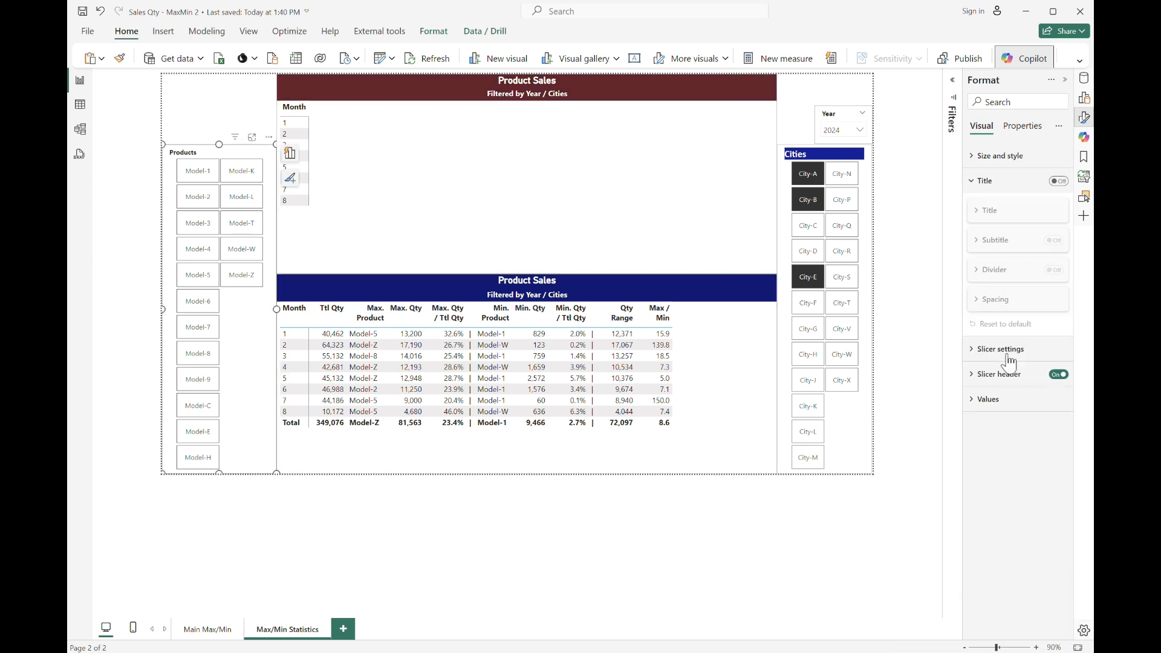
click(975, 376)
click(999, 521)
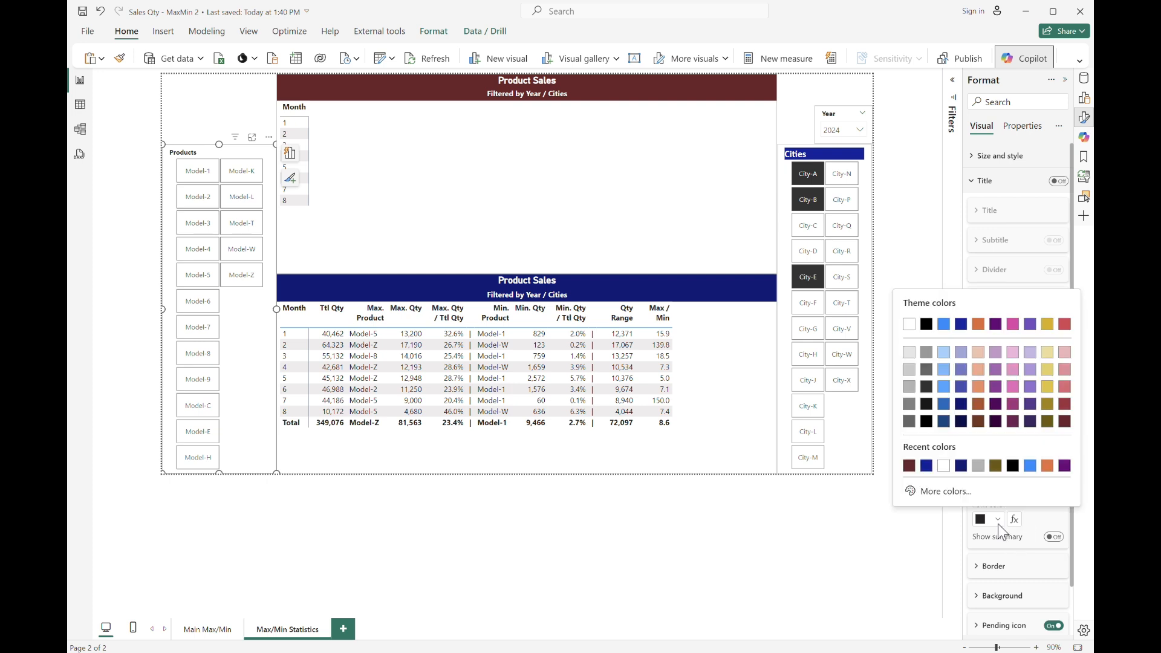
click(945, 469)
Give the Products slicer header a dark red background and a font size of 12.
scroll(1008, 428, down, 1)
click(1002, 543)
scroll(1001, 550, down, 1)
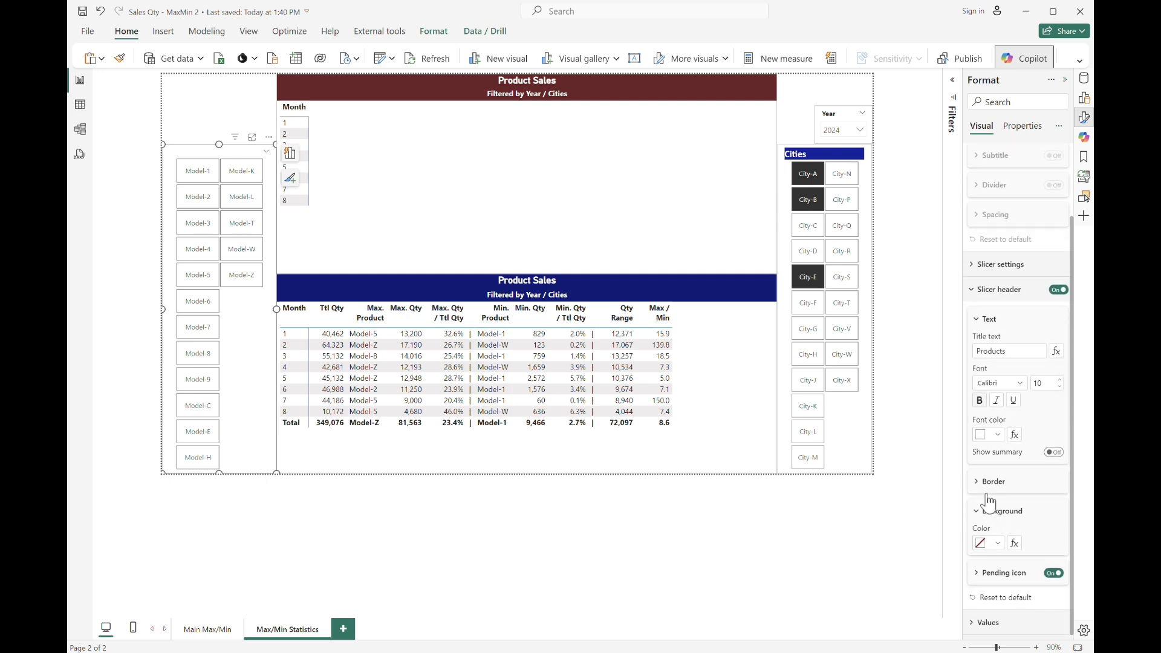
click(997, 544)
click(926, 490)
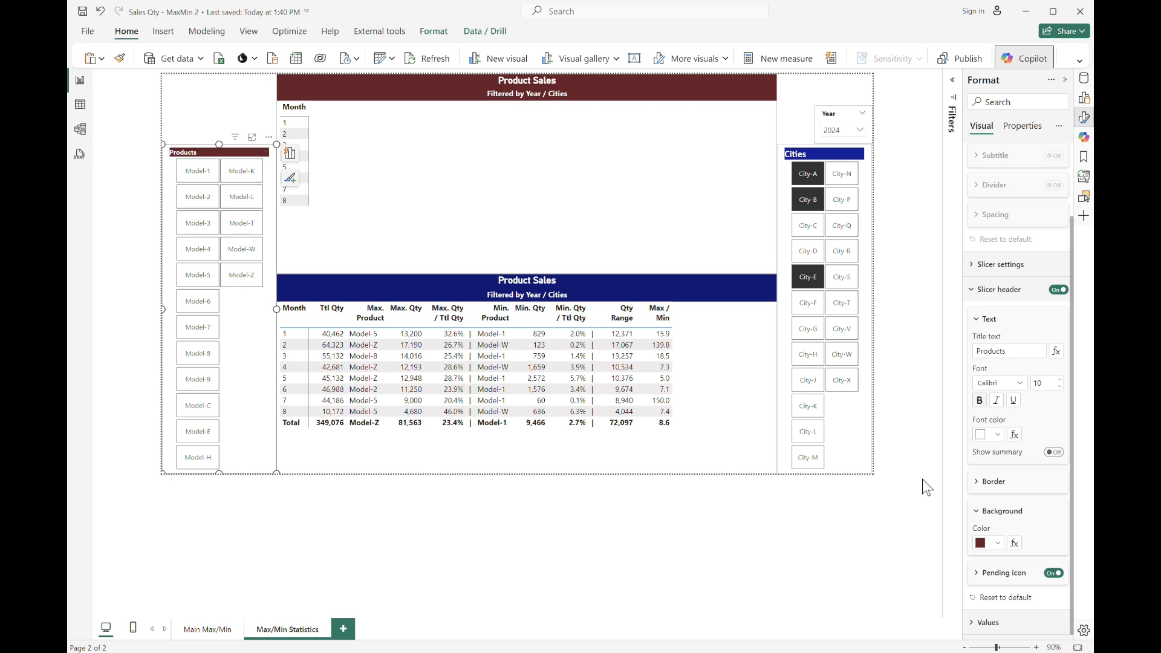
click(1061, 381)
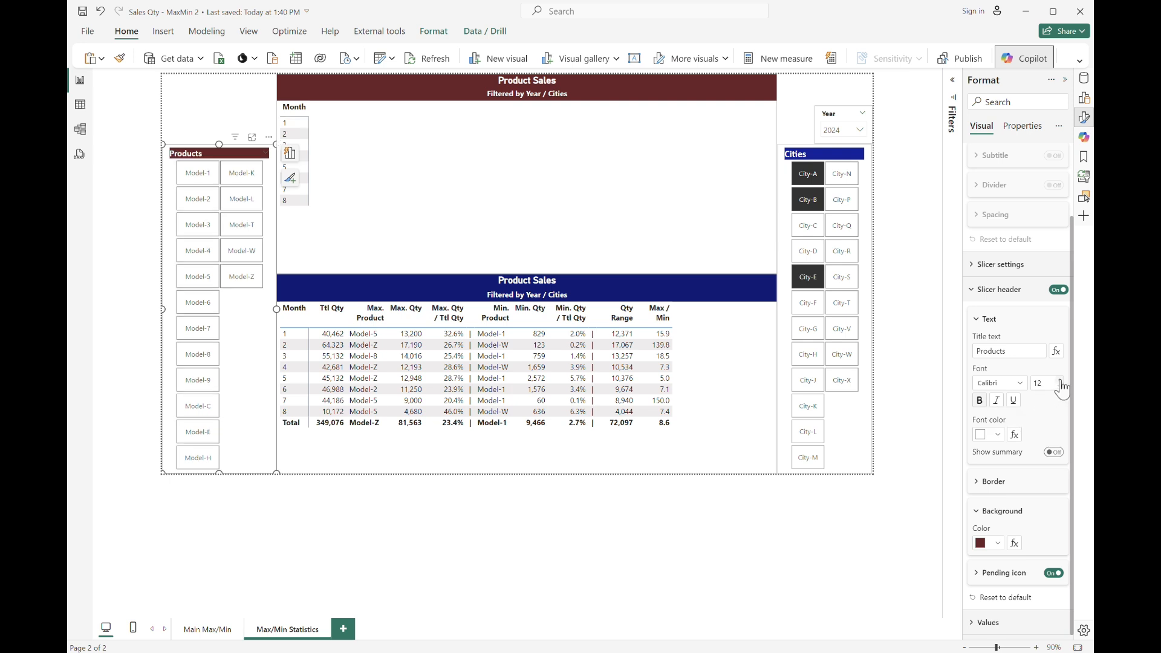
Retitle the copied table as "Cities Sales".
click(816, 157)
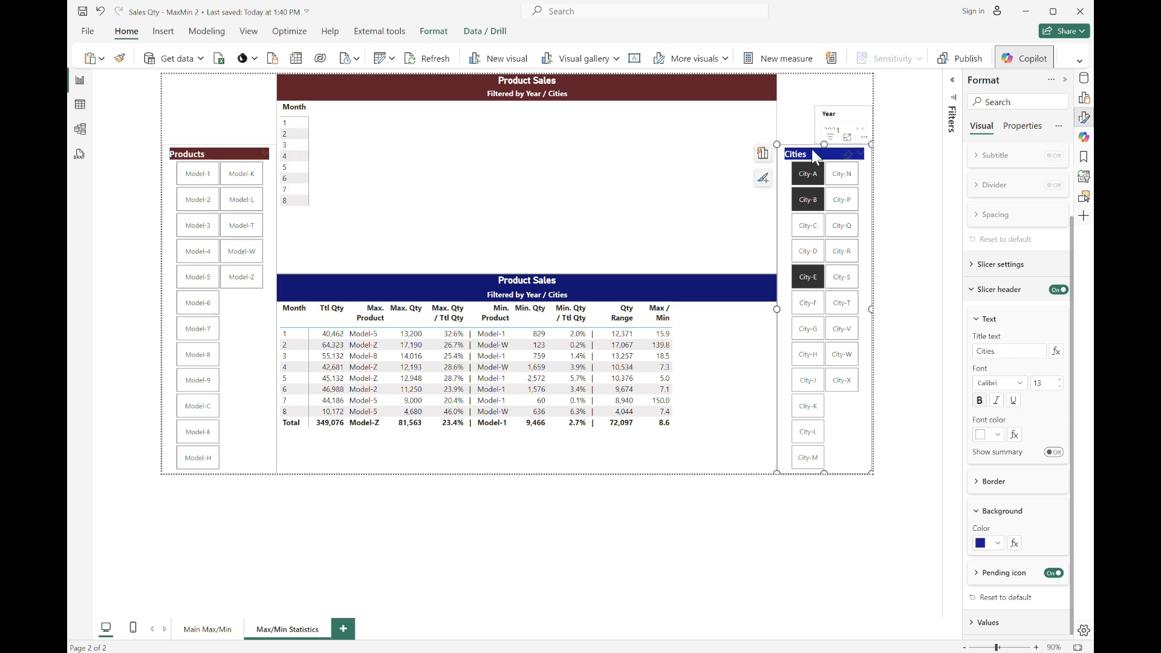
click(169, 90)
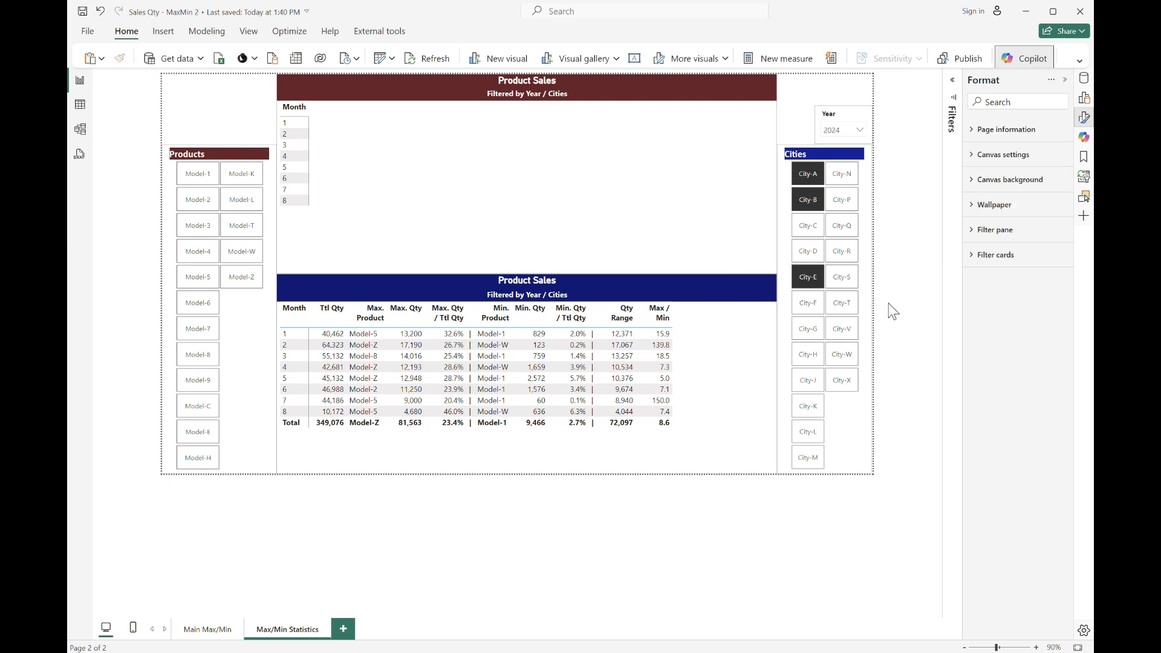
click(543, 81)
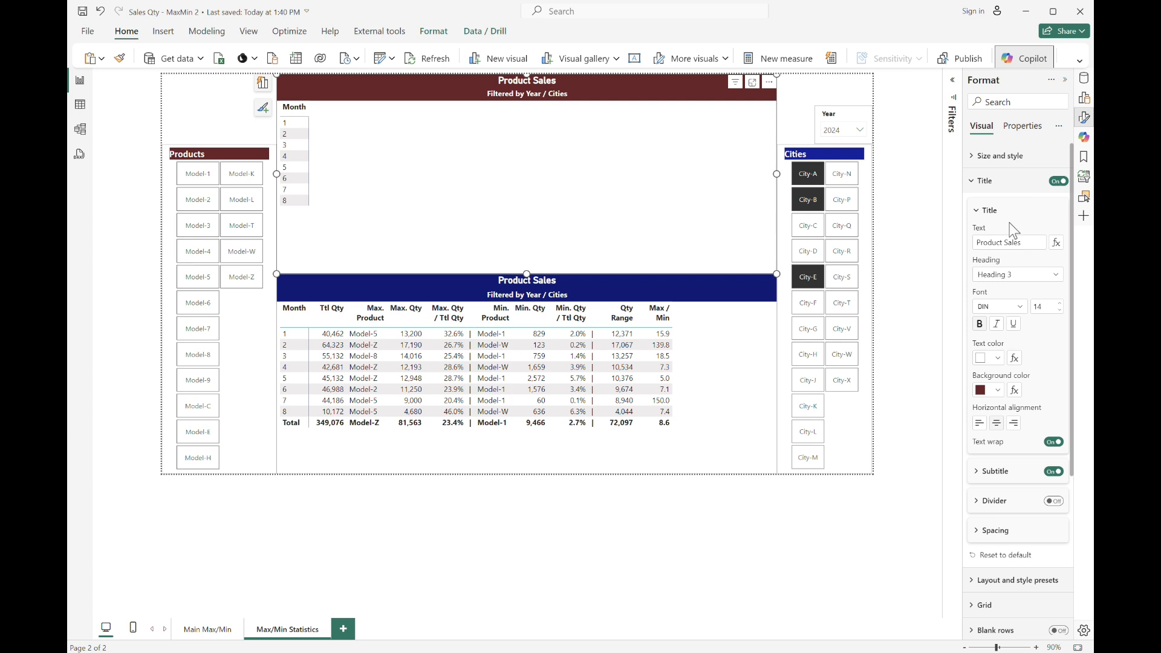
click(1019, 243)
text(Cities)
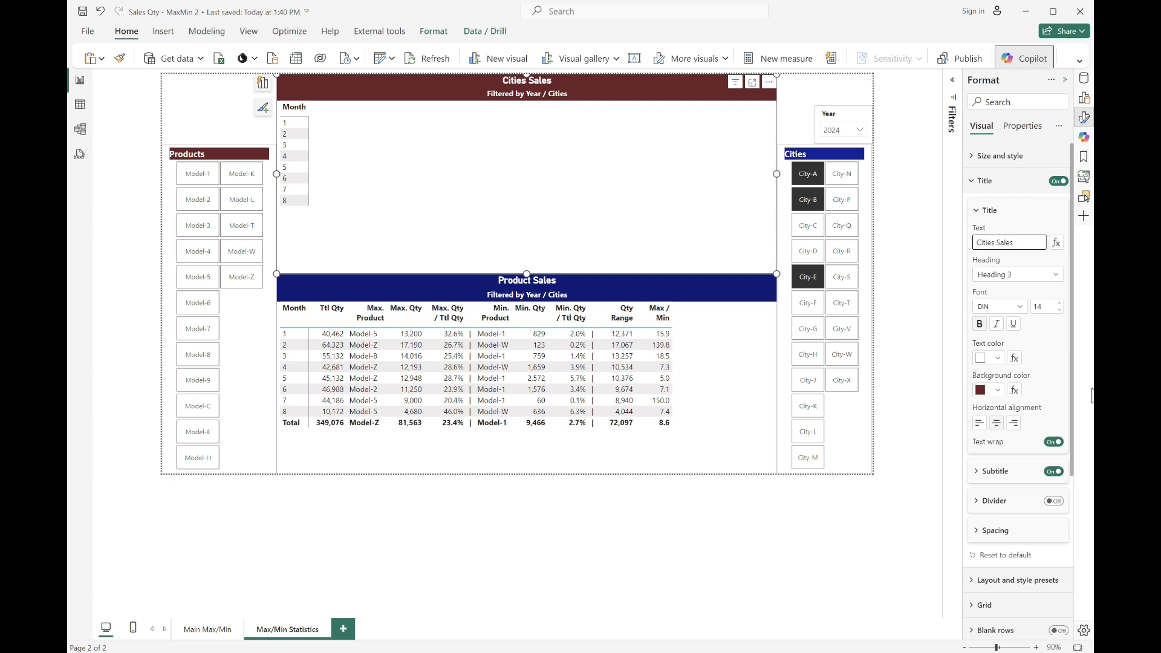
Change the copied table's subtitle to "Filtered by Year / Products".
click(974, 471)
click(1040, 503)
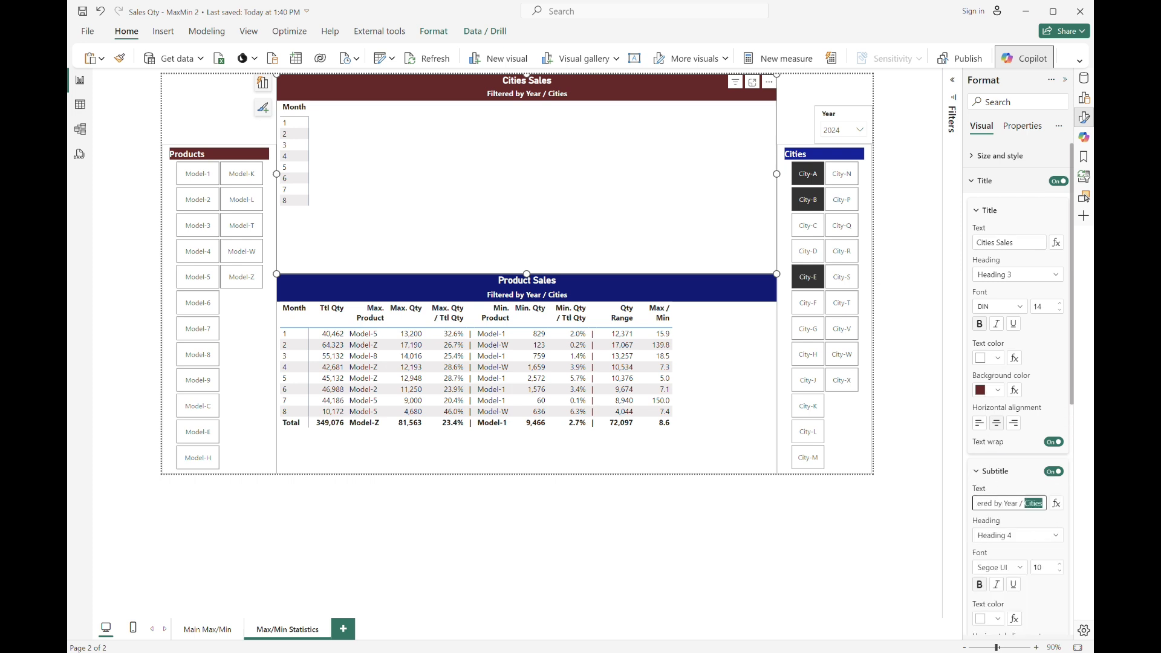
text(Products)
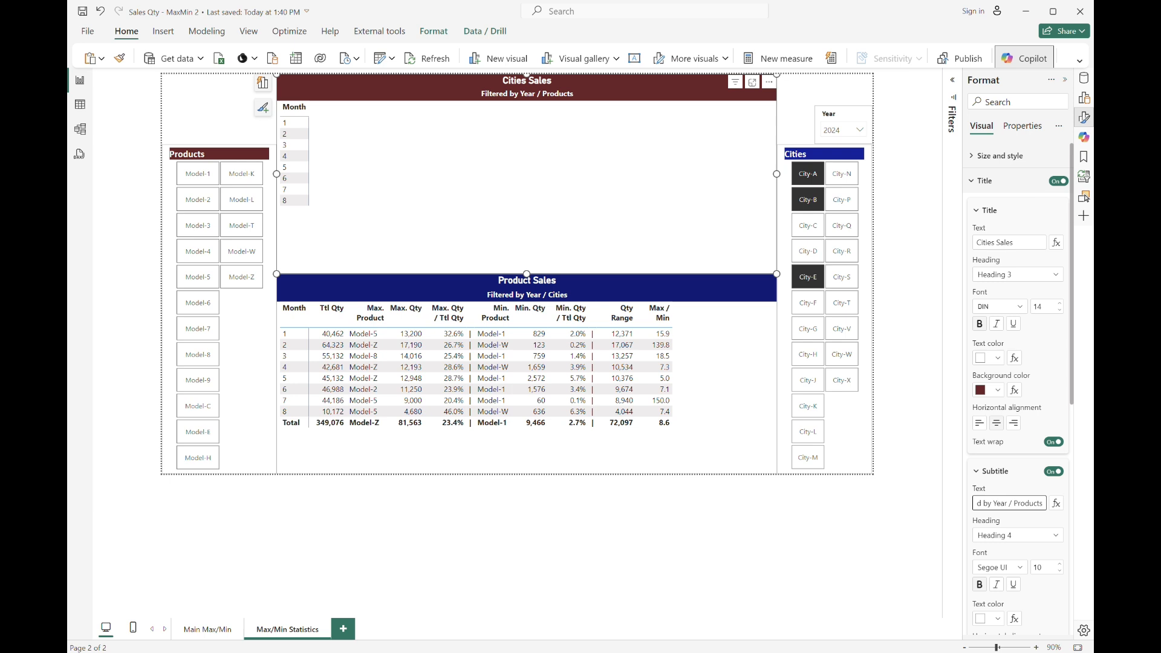
click(231, 134)
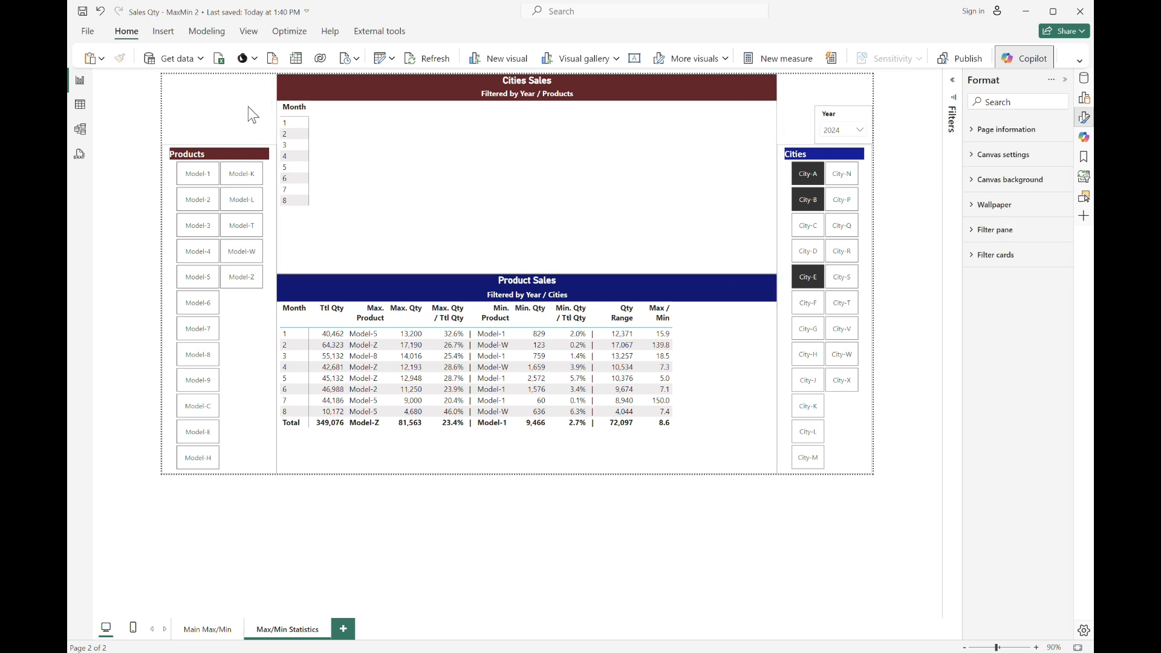
Enter data to create an empty table named "City Statistics" and open the Data pane to locate it.
click(553, 204)
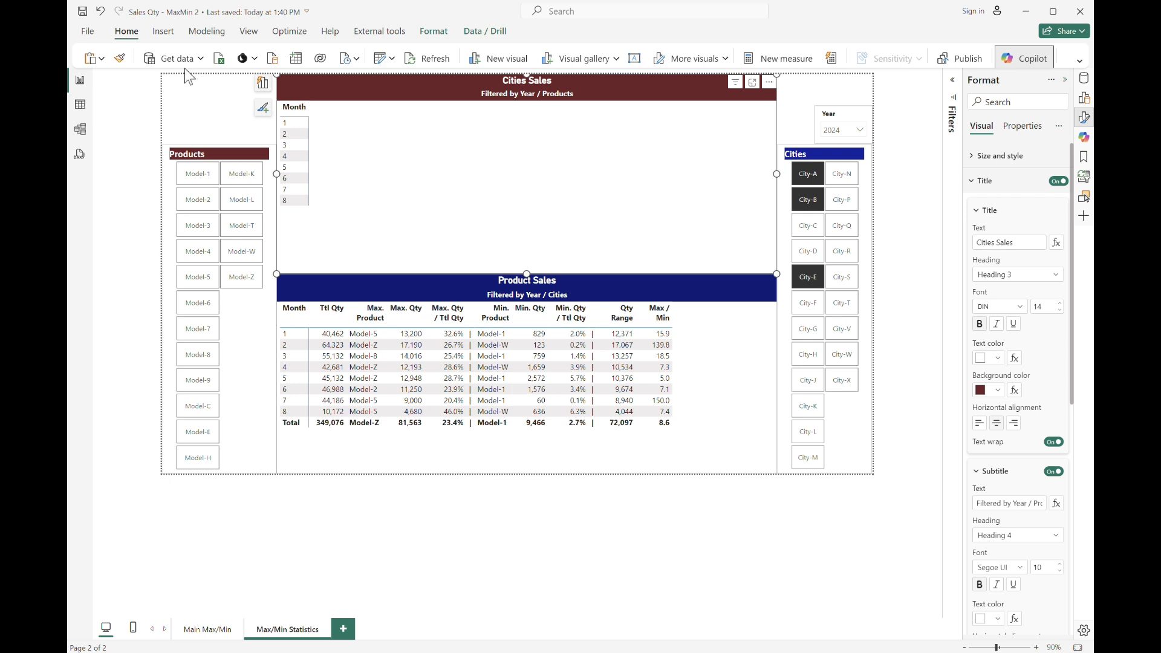
click(378, 60)
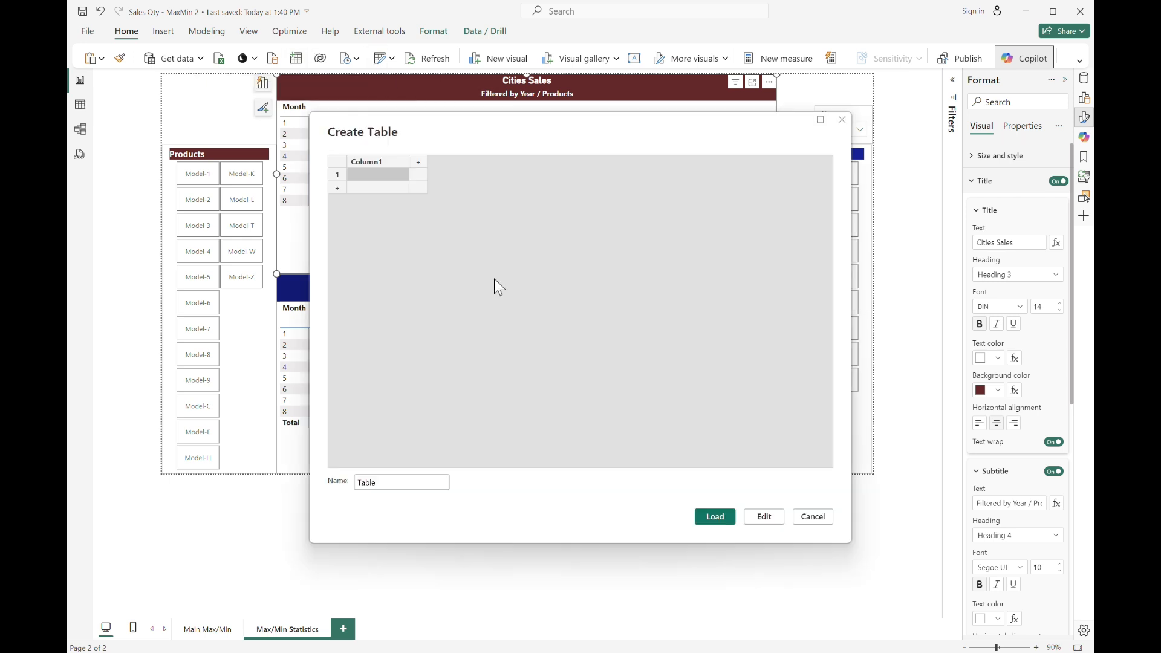
click(392, 484)
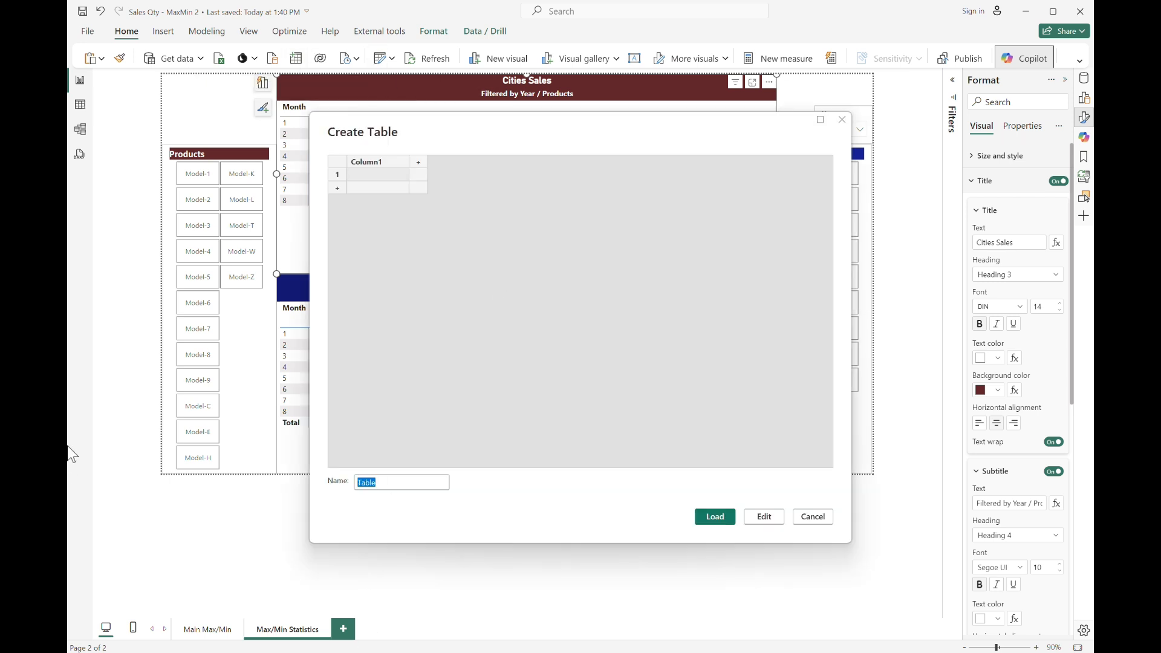
text(Cities Statistics)
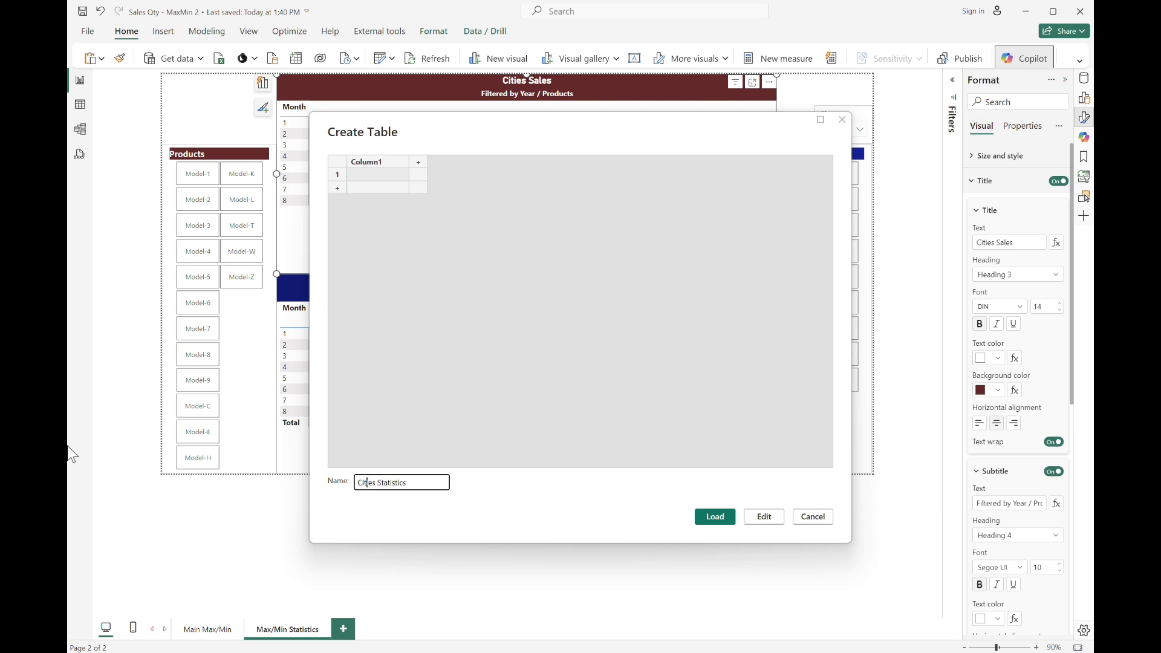
key(BackSpace)
text(y)
key(Delete)
key(Delete)
key(Delete)
key(Return)
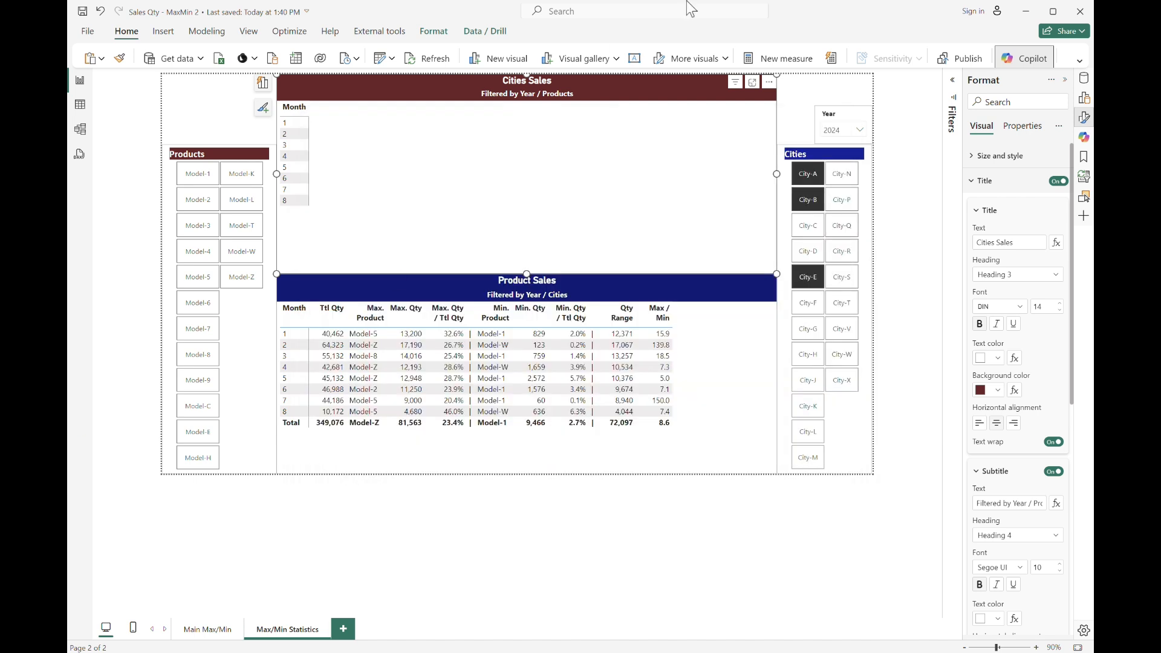
click(1085, 80)
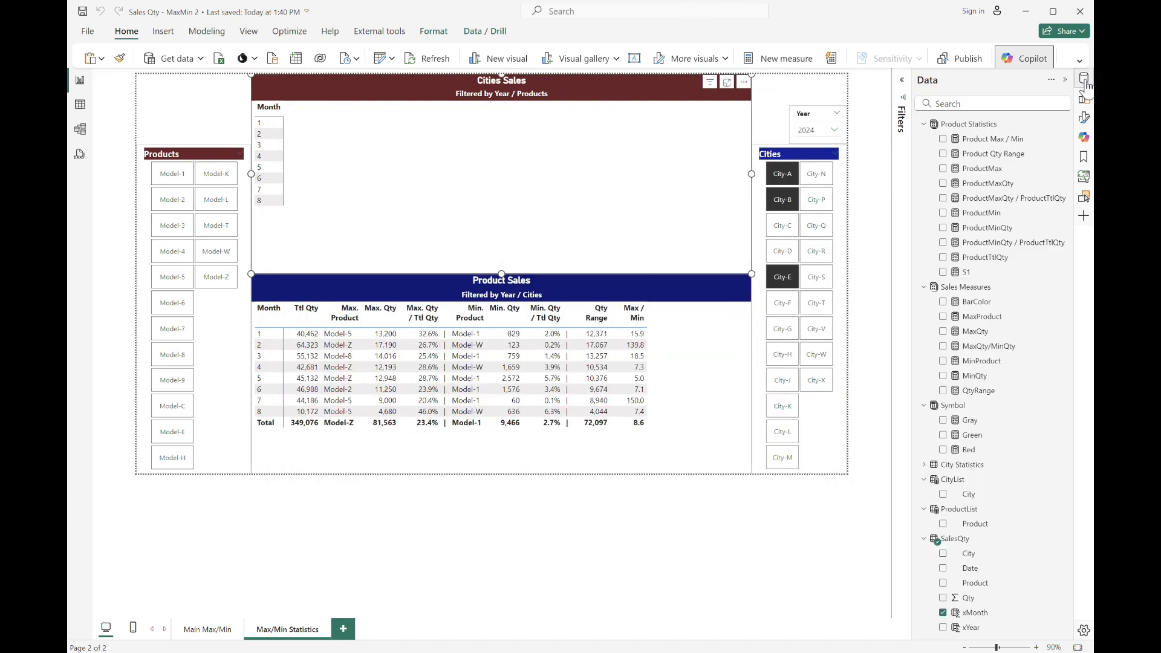
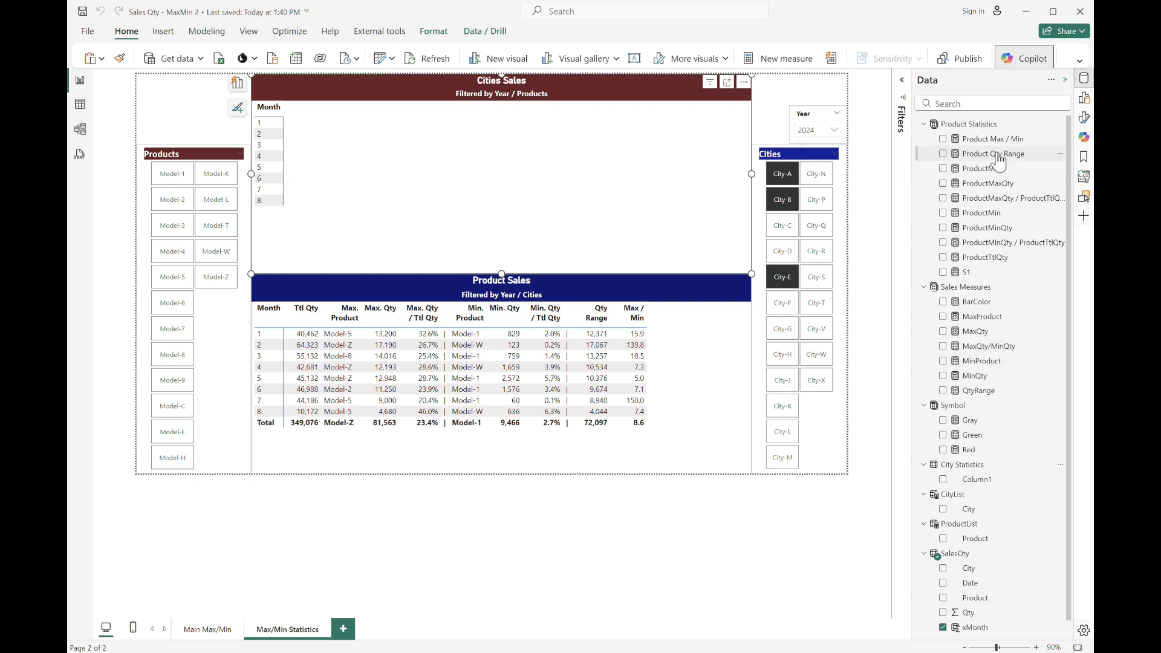
Copy the ProductTtlQty formula into a new measure in the City Statistics table and name it CityTtlQty.
click(1011, 259)
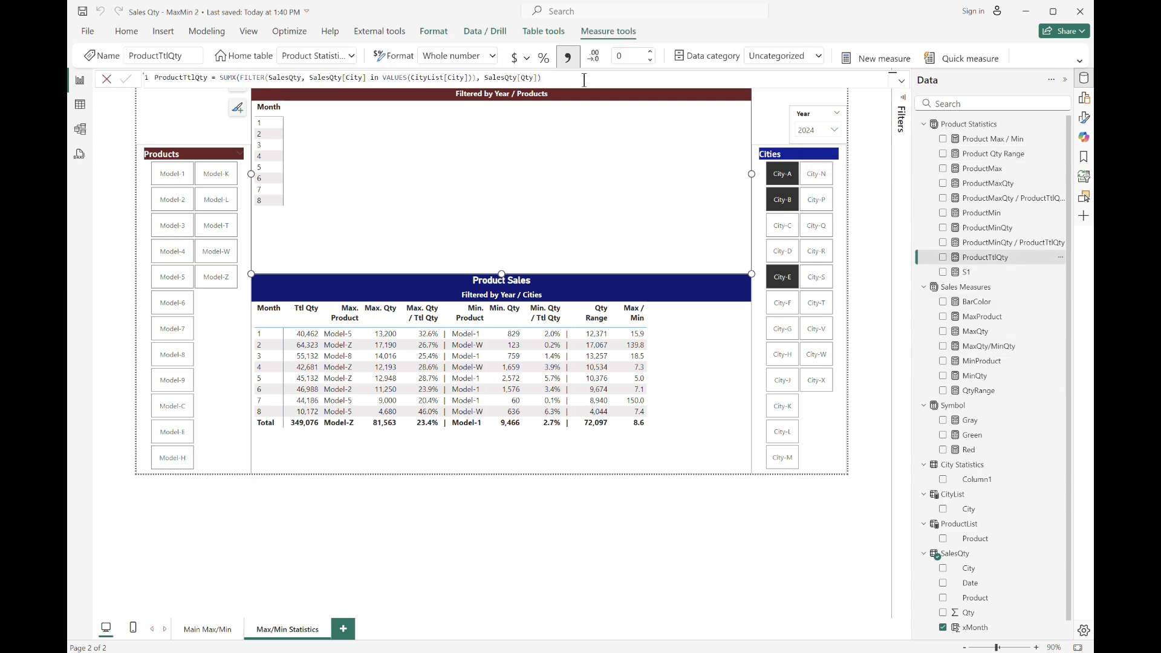
drag(584, 79, 73, 34)
key(ctrl+c)
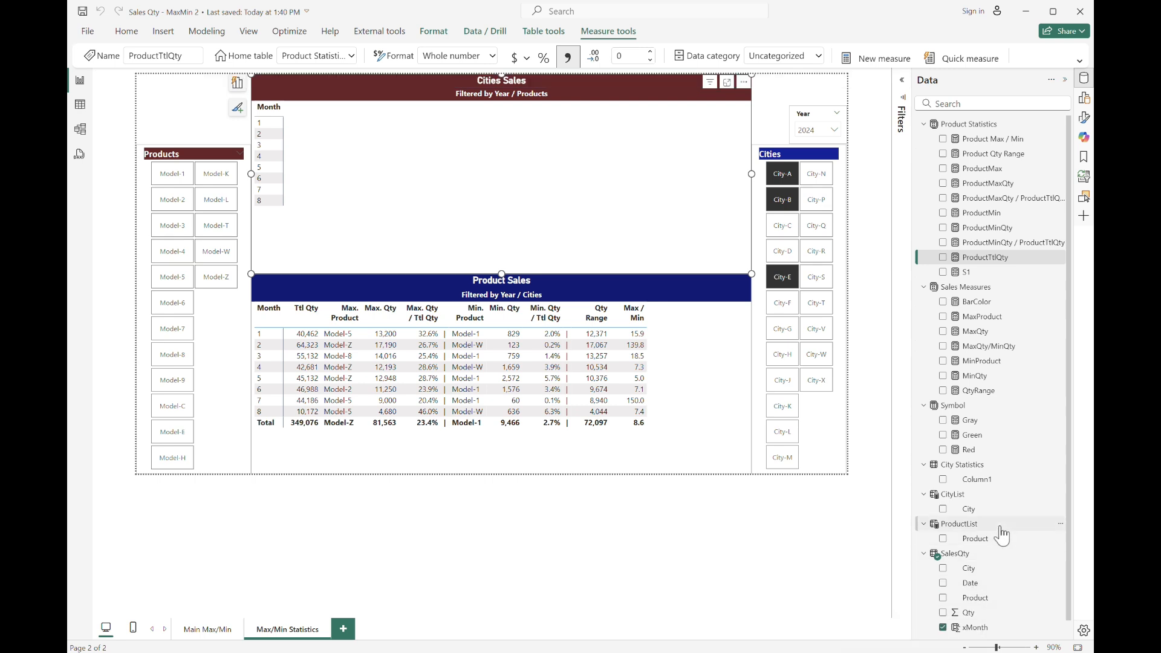
scroll(1005, 532, down, 1)
click(997, 450)
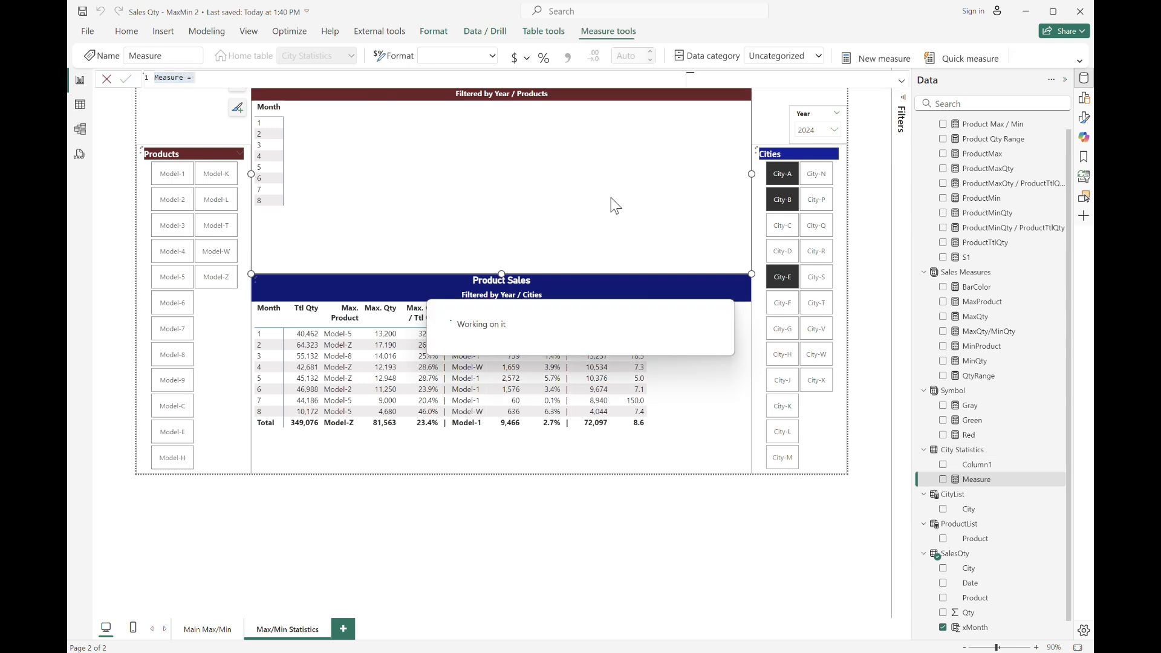
key(ctrl+v)
key(Home)
key(shift+Right)
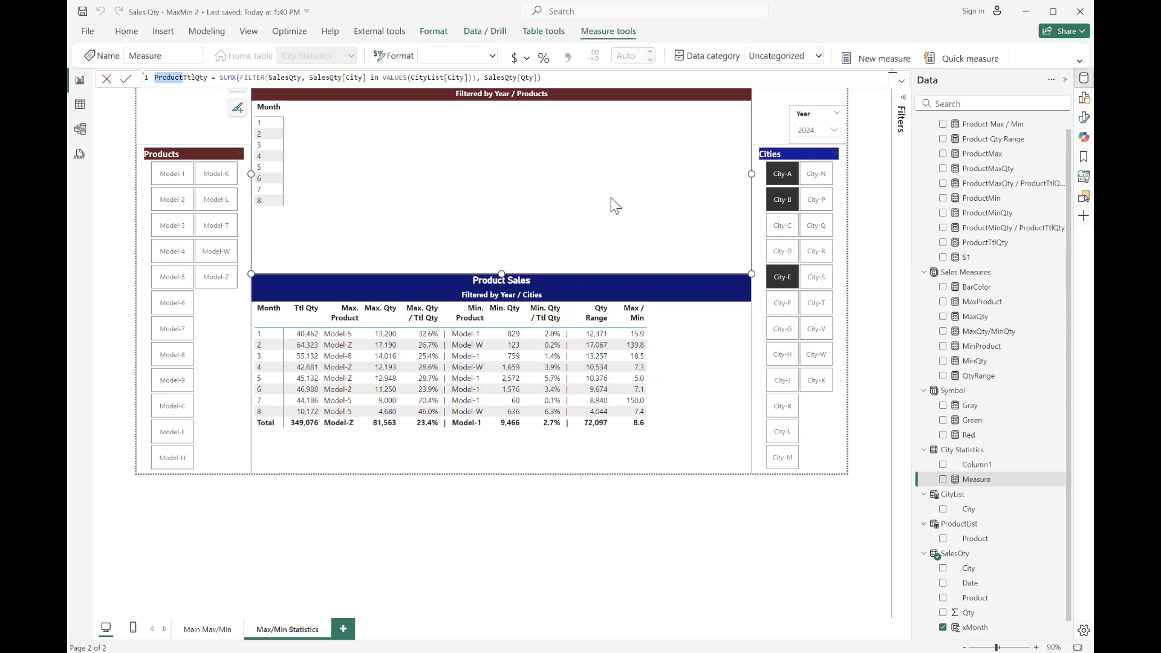
key(BackSpace)
text(City)
key(End)
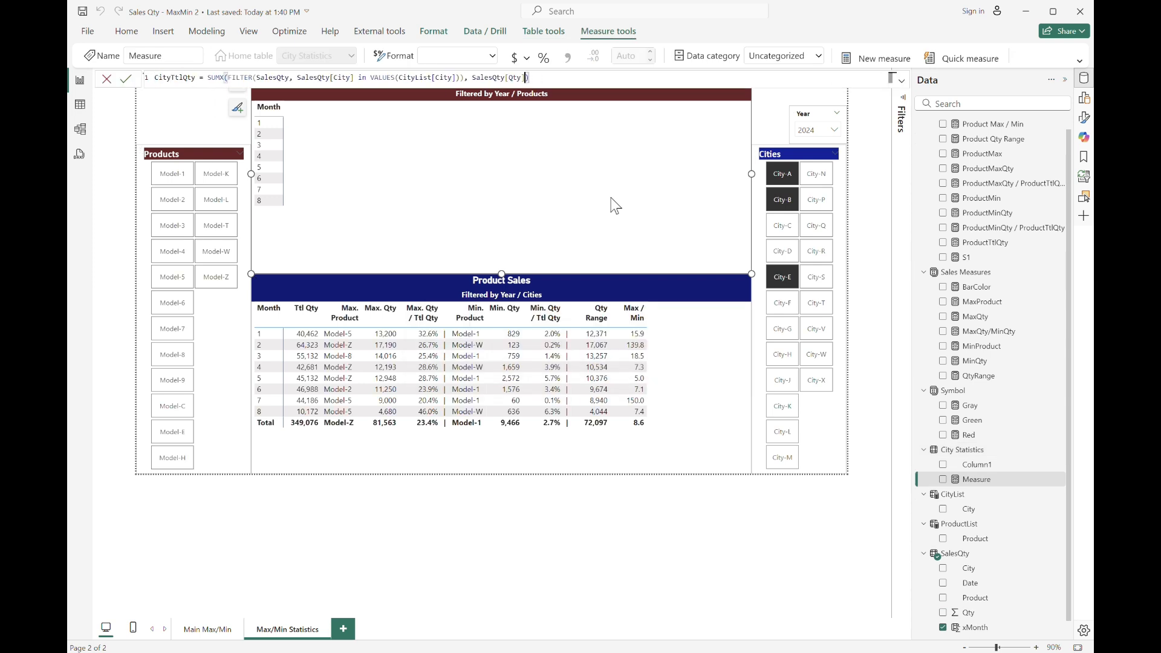
Change the CityTtlQty filter to test SalesQty[Product] against VALUES(ProductList[Product]) and commit the measure.
key(Left)
key(Left)
key(Left)
key(Left)
key(Left)
key(Left)
key(Left)
key(Left)
key(Left)
key(Left)
key(Left)
key(Left)
key(Left)
key(Left)
key(Left)
key(shift+Left)
key(shift+Left)
key(shift+Left)
key(shift+Left)
key(shift+Left)
text(Product)
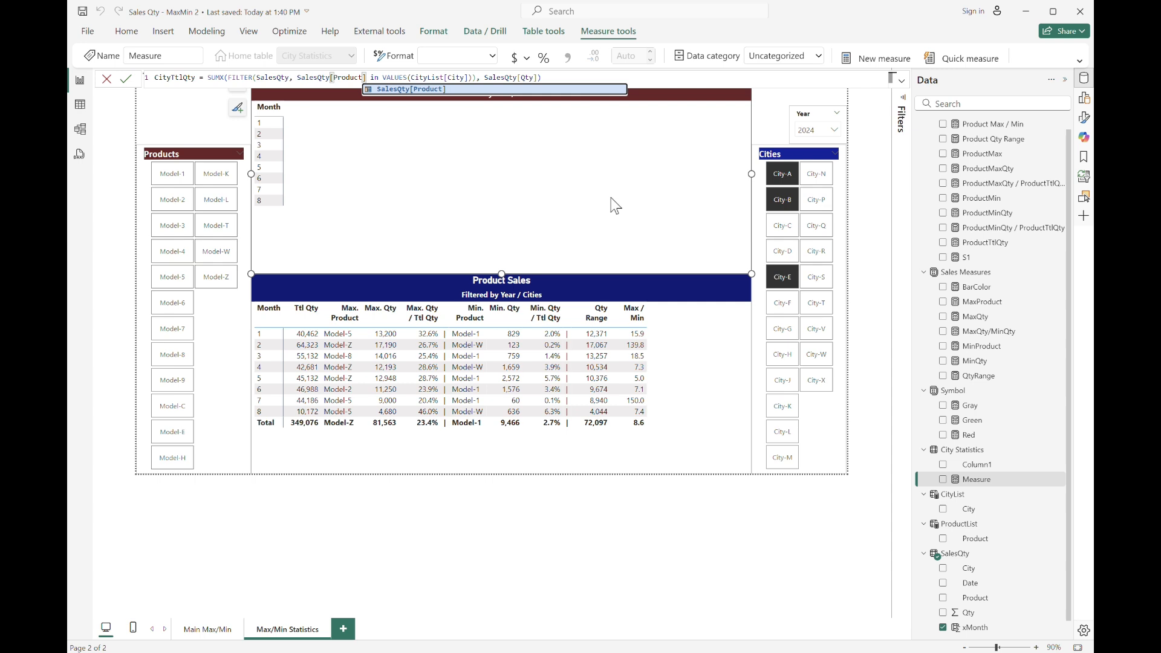
key(shift+Left)
key(shift+Left)
key(shift+Left)
key(shift+Left)
key(shift+Left)
key(shift+Left)
key(shift+Left)
key(Right)
key(Right)
key(Right)
key(Right)
key(Right)
key(Right)
key(Right)
key(Right)
key(Right)
key(Right)
key(Right)
key(Right)
key(Right)
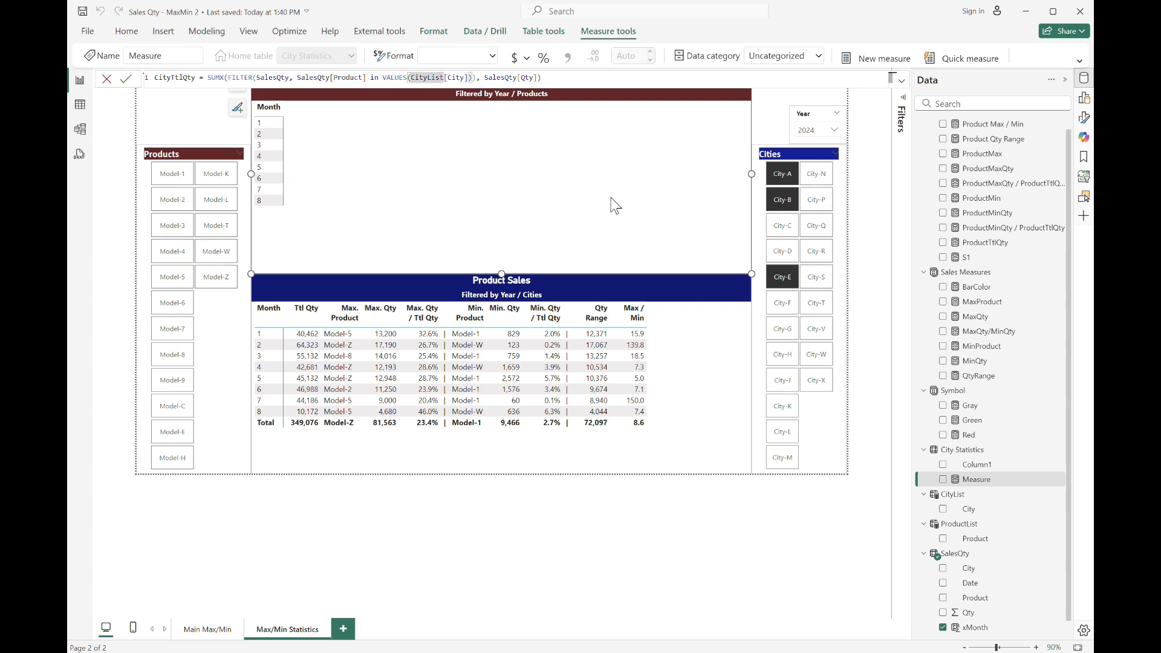
text(Product)
key(Right)
key(Right)
key(Right)
key(Right)
key(Right)
key(Right)
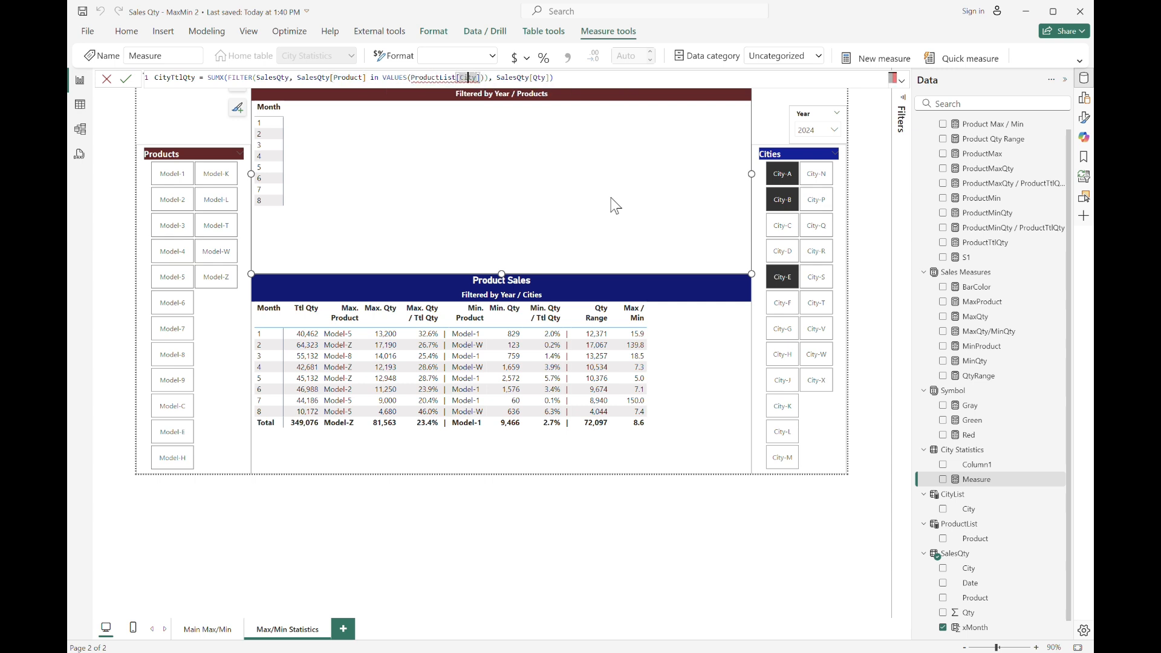
text(Product)
key(Right)
key(Right)
key(Right)
key(Right)
key(Right)
key(Right)
key(Right)
key(Right)
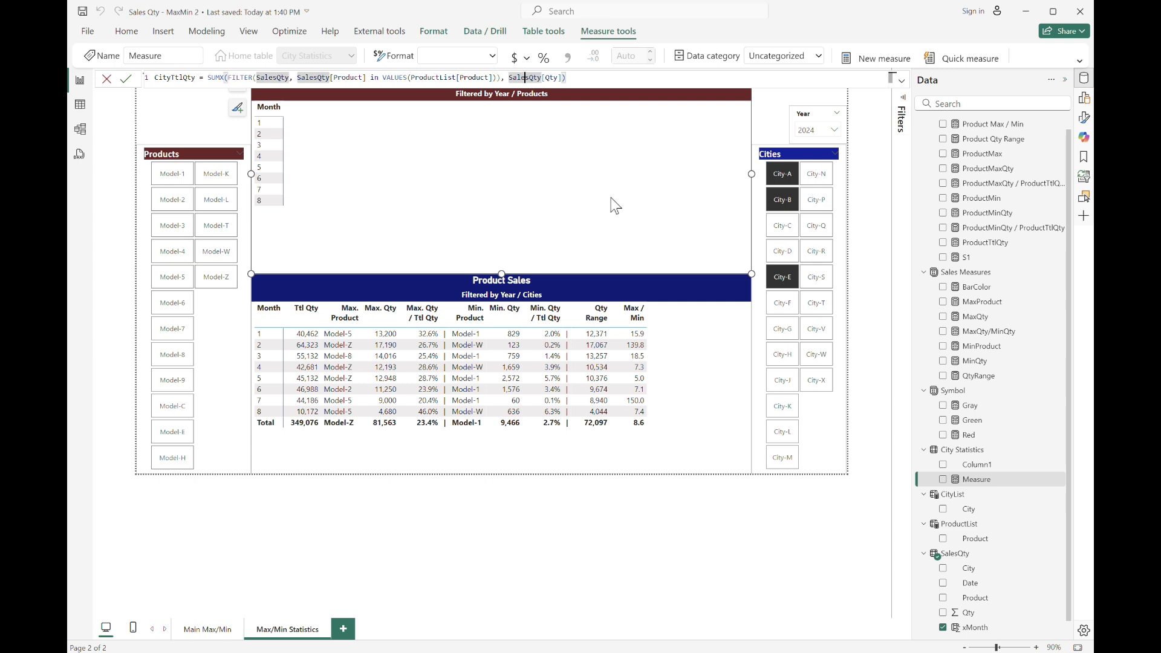
key(Return)
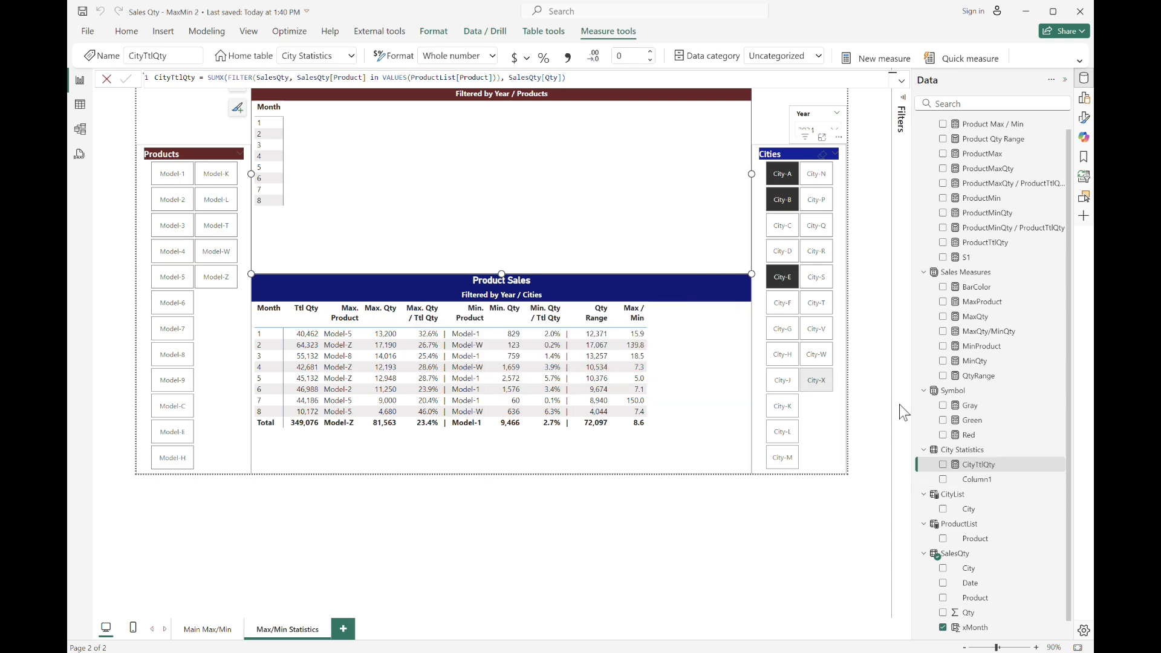
Delete the placeholder Column1 from the City Statistics table.
click(1001, 479)
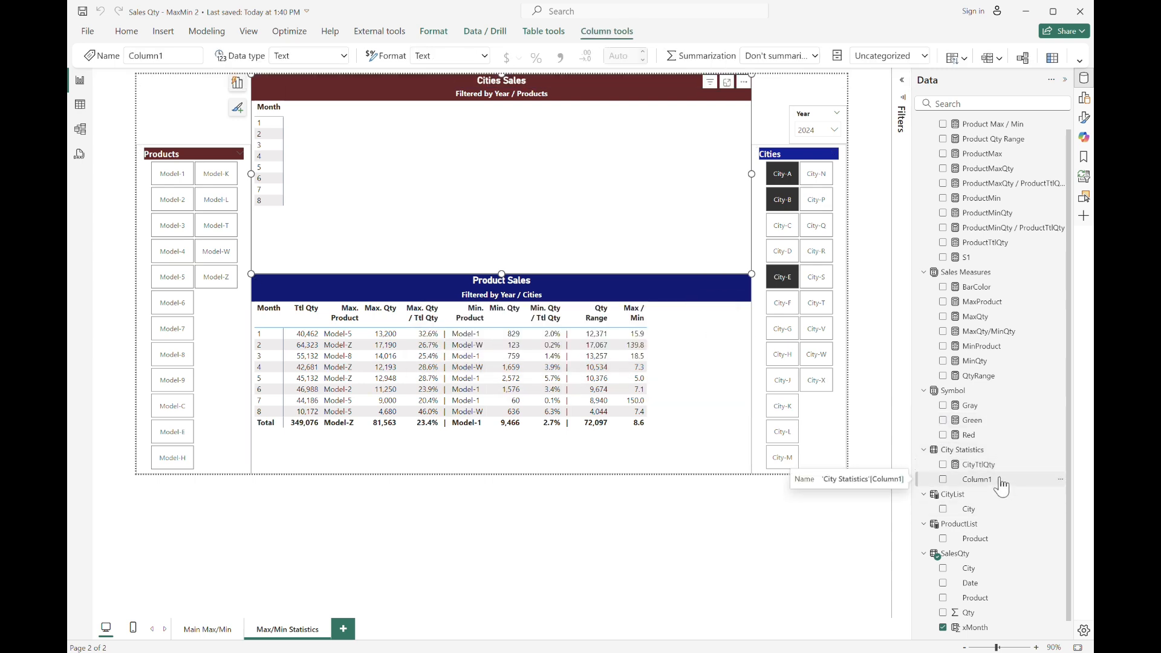
key(Delete)
click(659, 366)
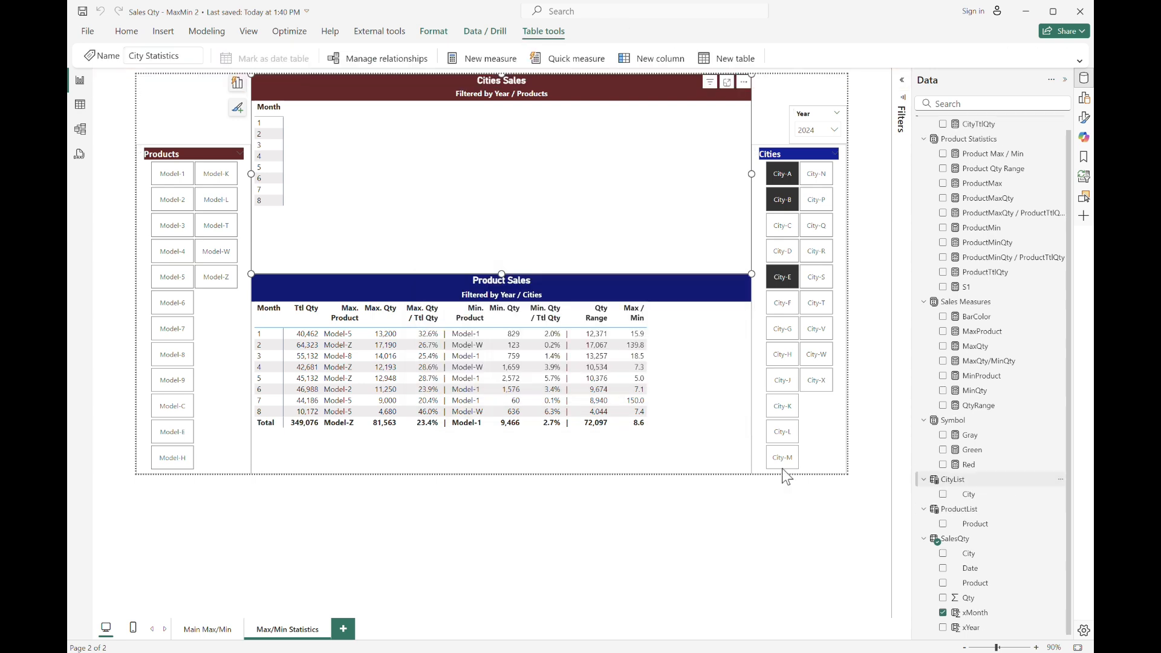
Select Model-1, Model-2 and Model-3 in the Products slicer.
click(181, 179)
ctrl+click(173, 200)
ctrl+click(172, 225)
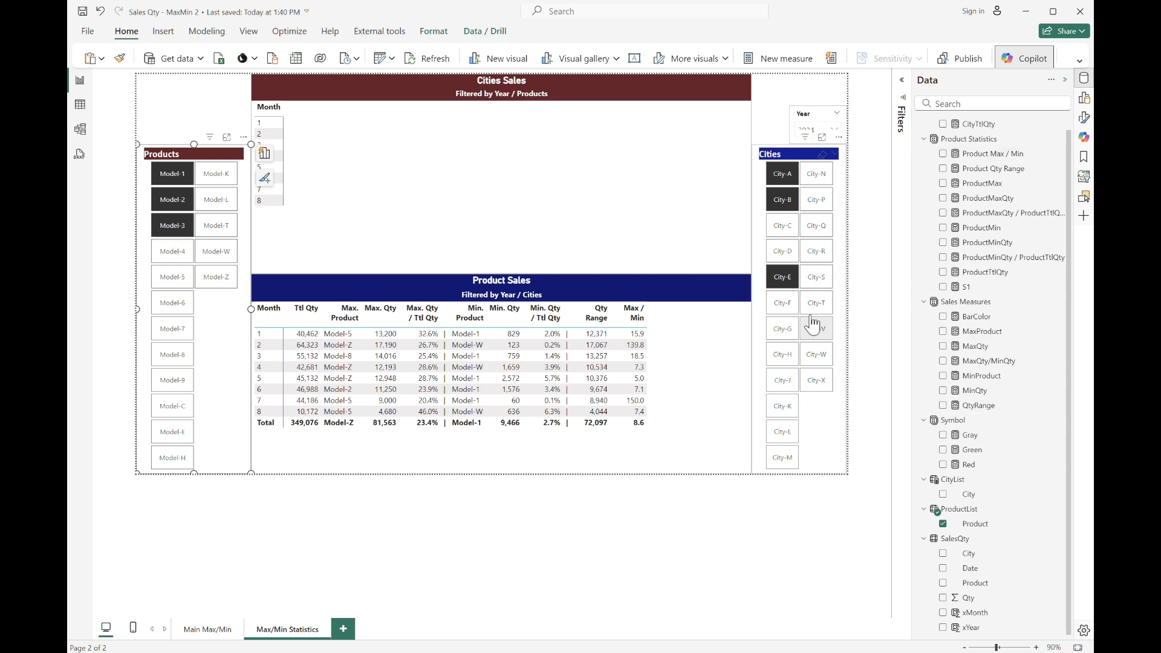
Add the CityTtlQty measure to the Cities Sales table's values.
click(637, 194)
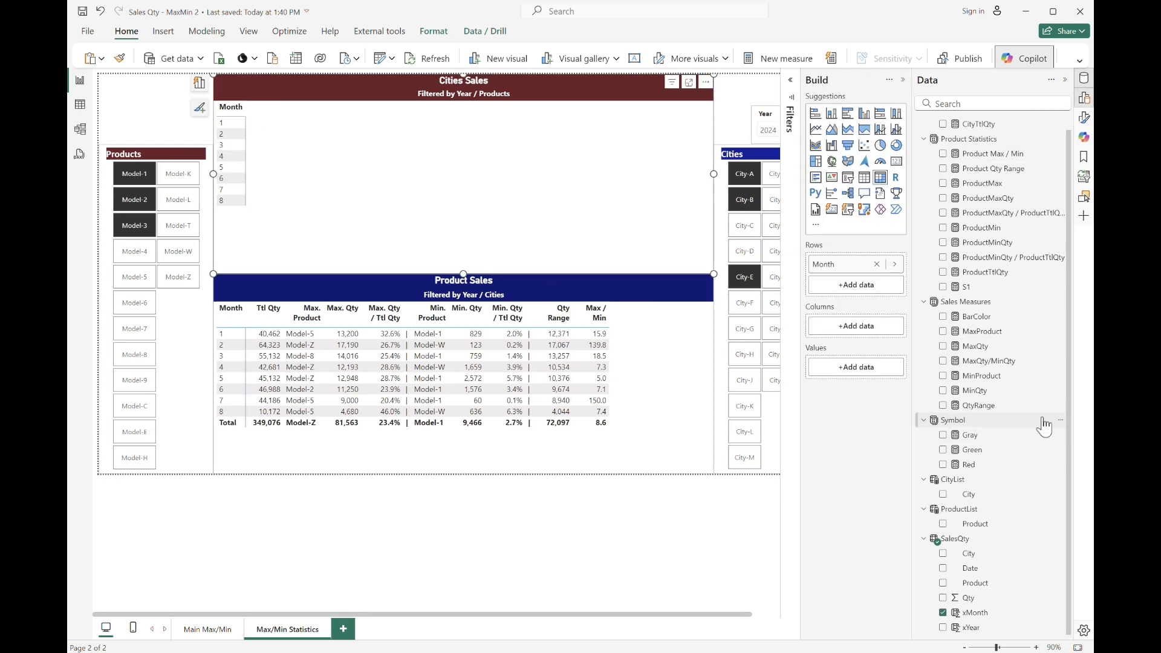
scroll(1037, 332, up, 1)
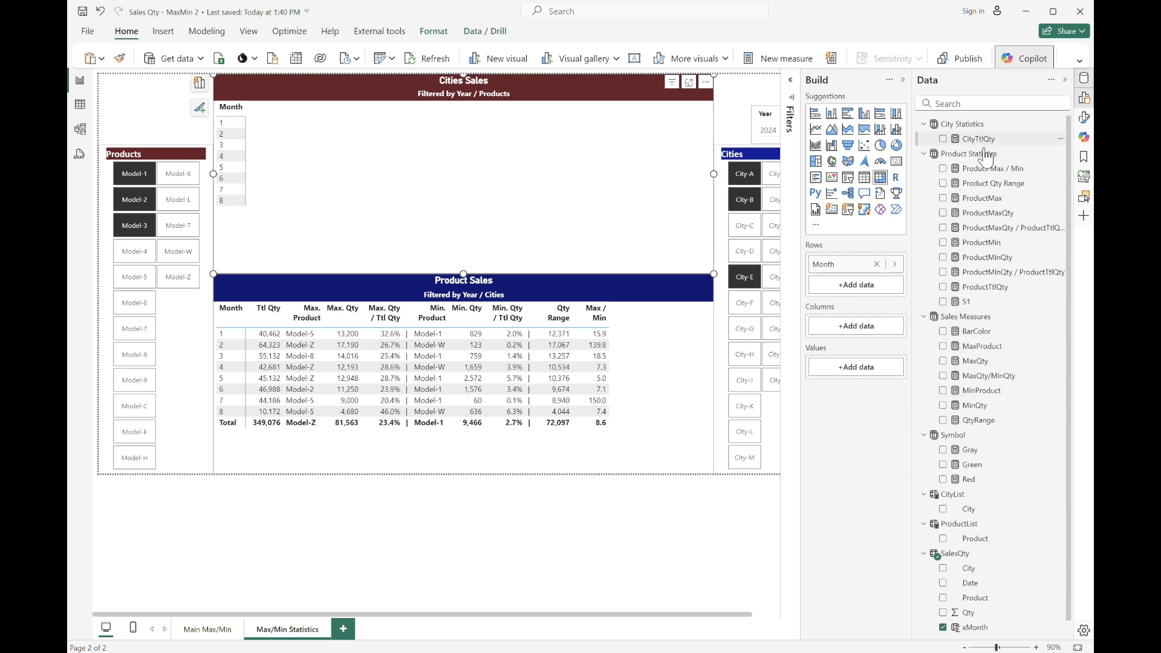
drag(978, 138, 855, 367)
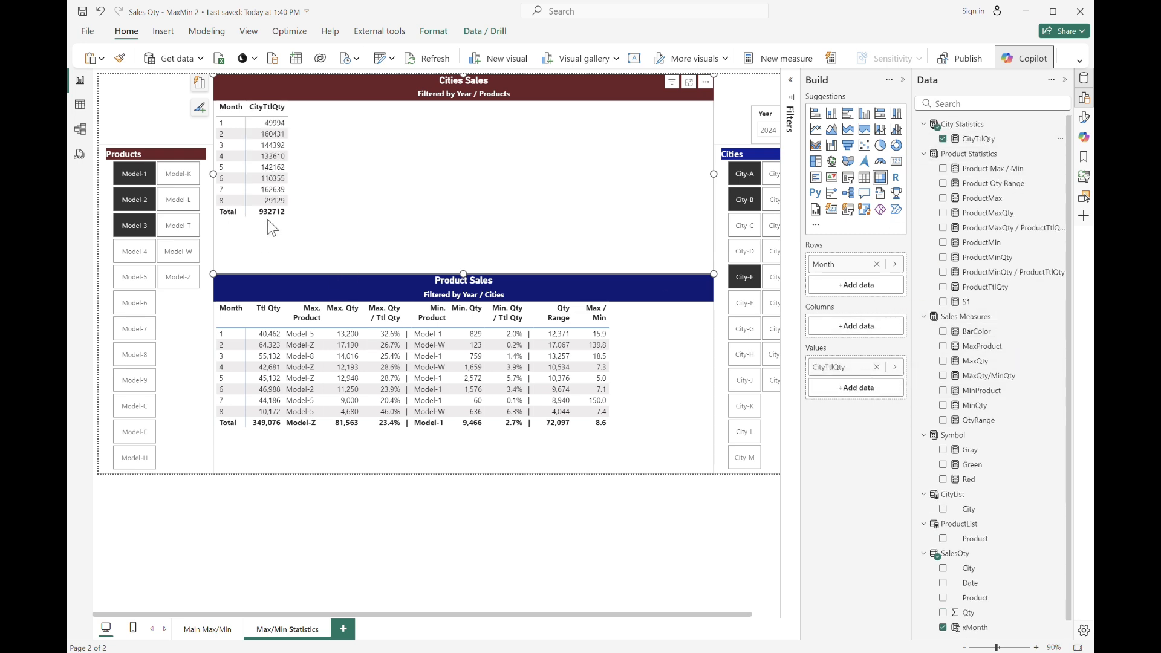
Format the CityTtlQty measure with a thousands separator.
click(982, 141)
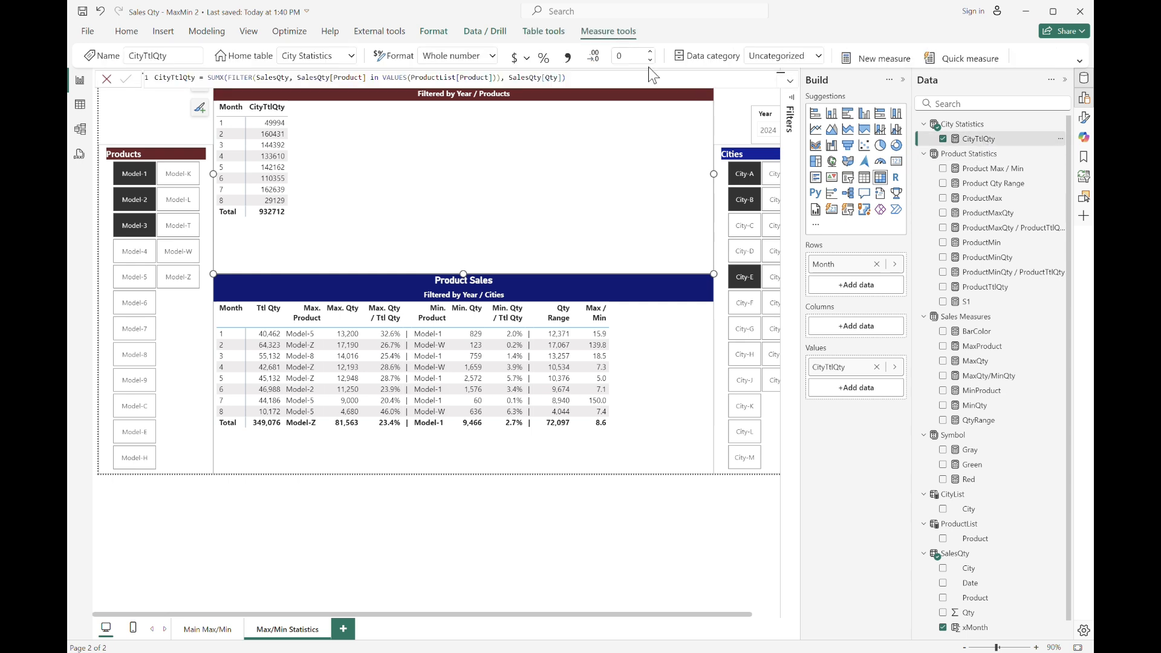
click(563, 56)
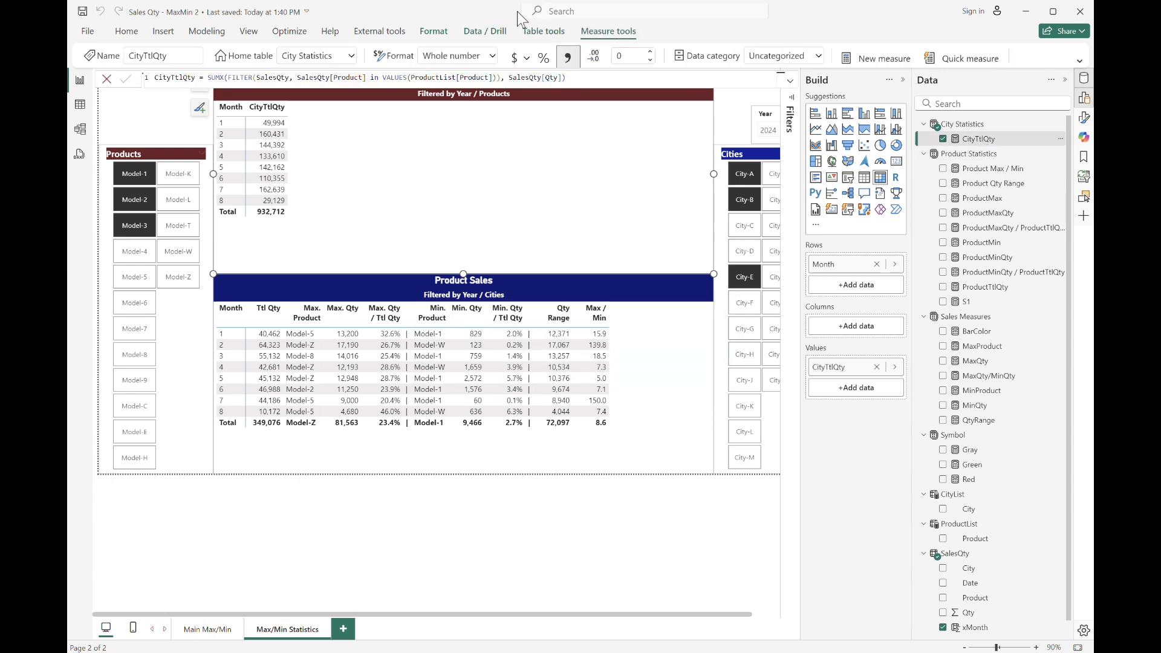
Switch to the Excel workbook and review the City and xMonth filters on the sales data.
click(152, 109)
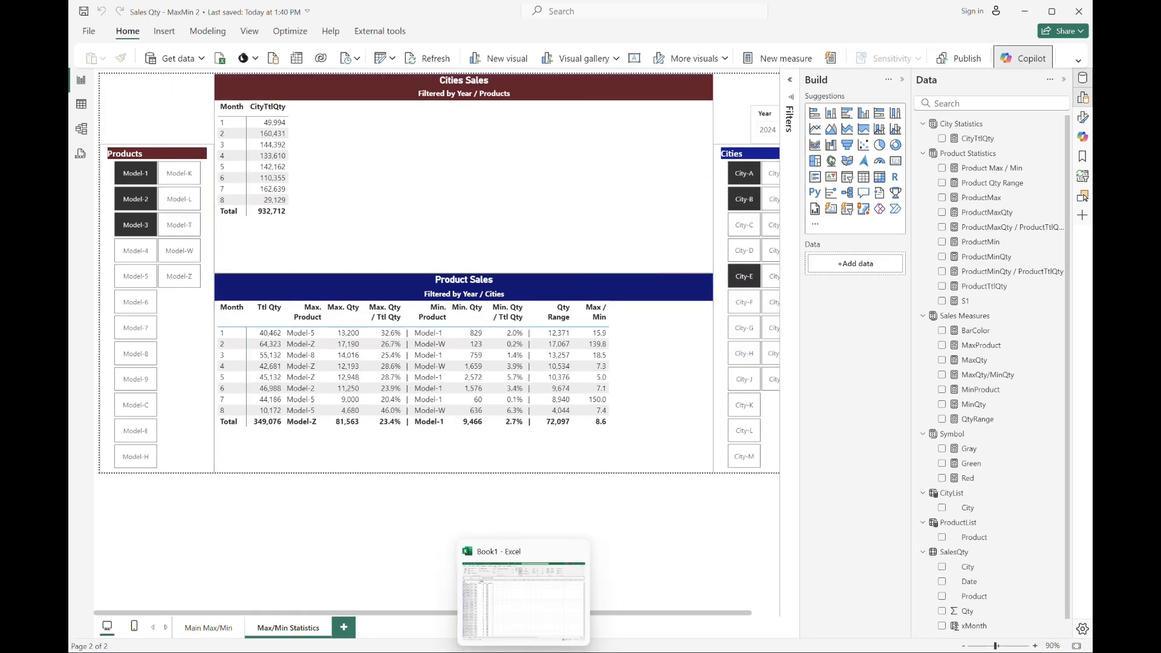
click(523, 598)
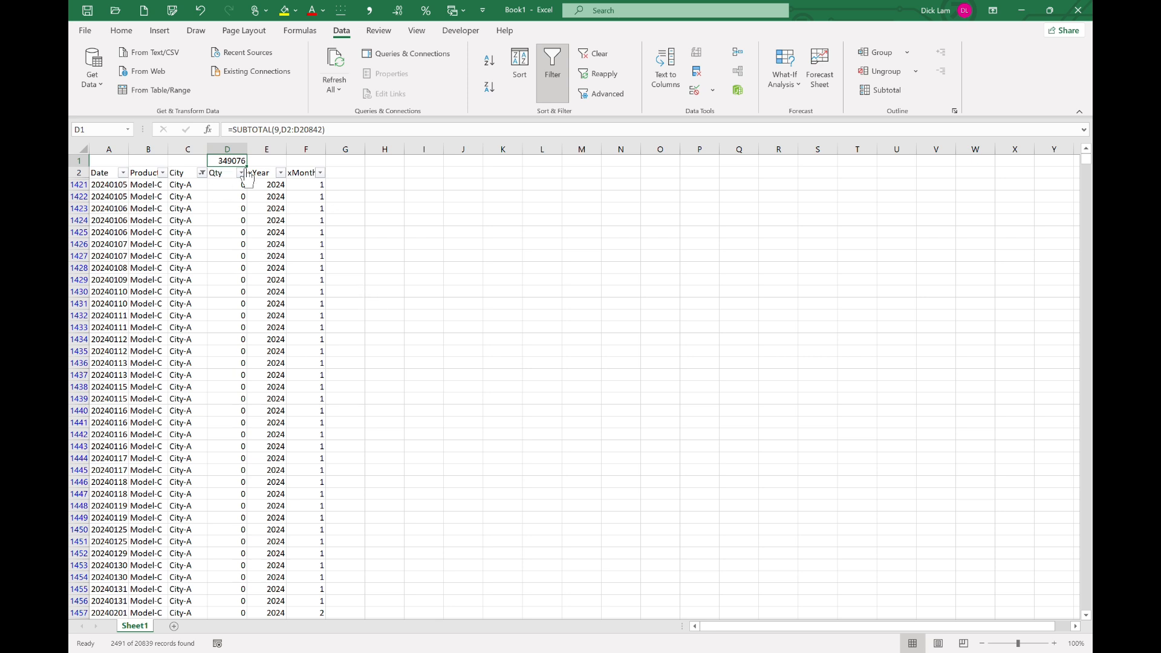
click(202, 173)
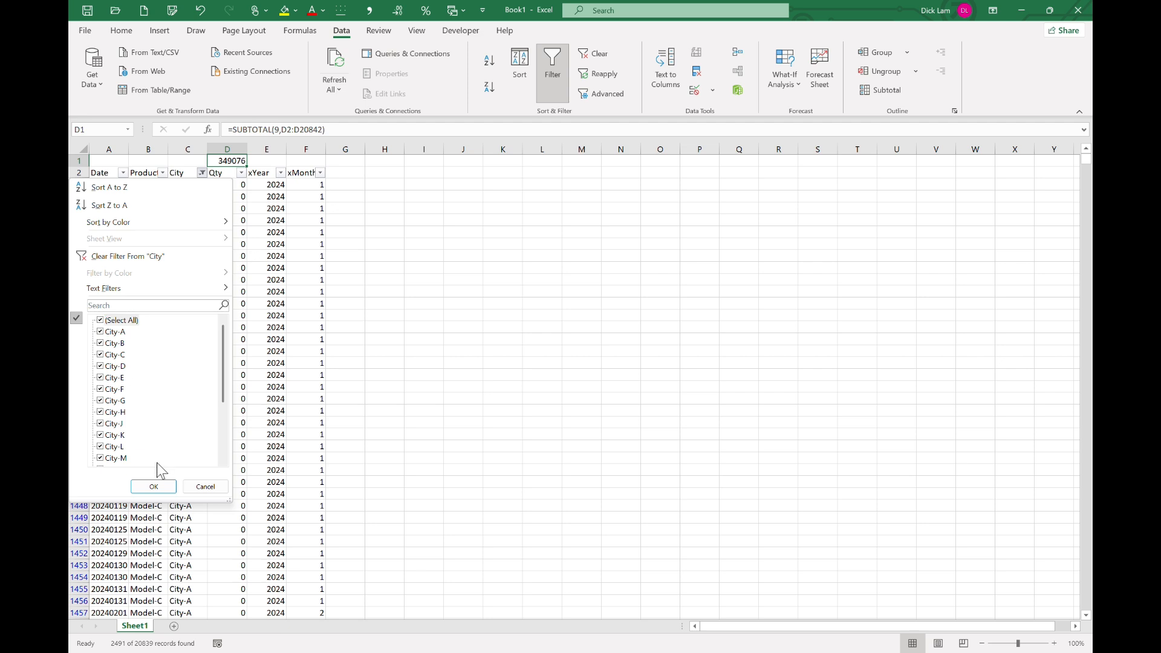
click(153, 486)
click(315, 173)
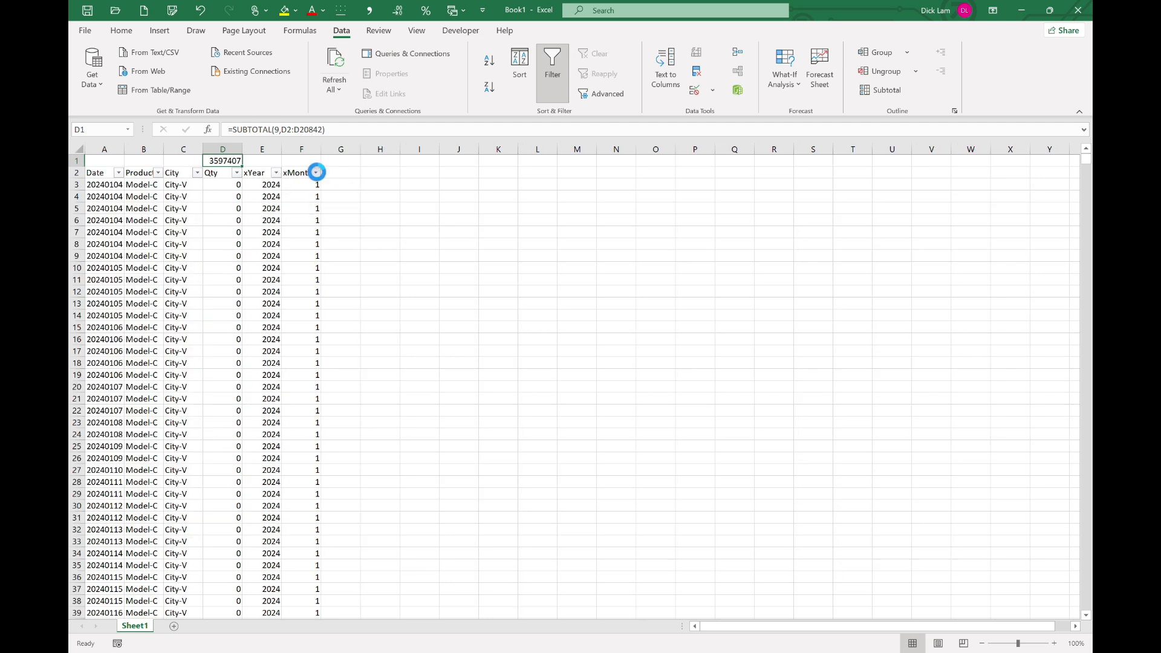
click(293, 486)
key(alt+Tab)
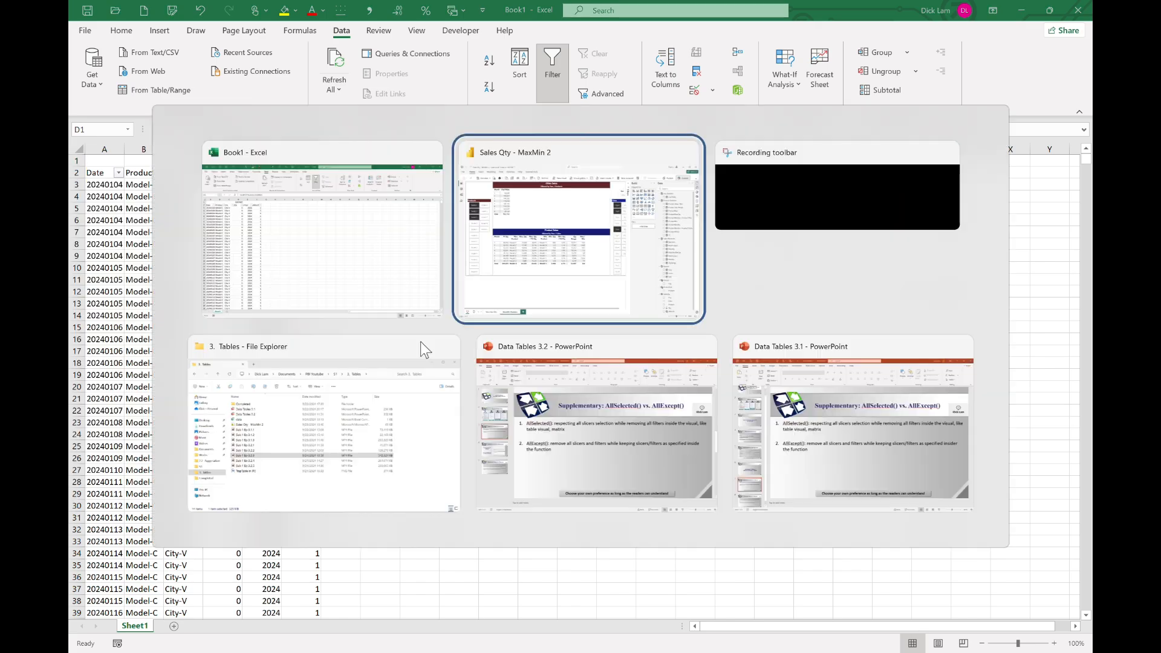
key(alt+Tab)
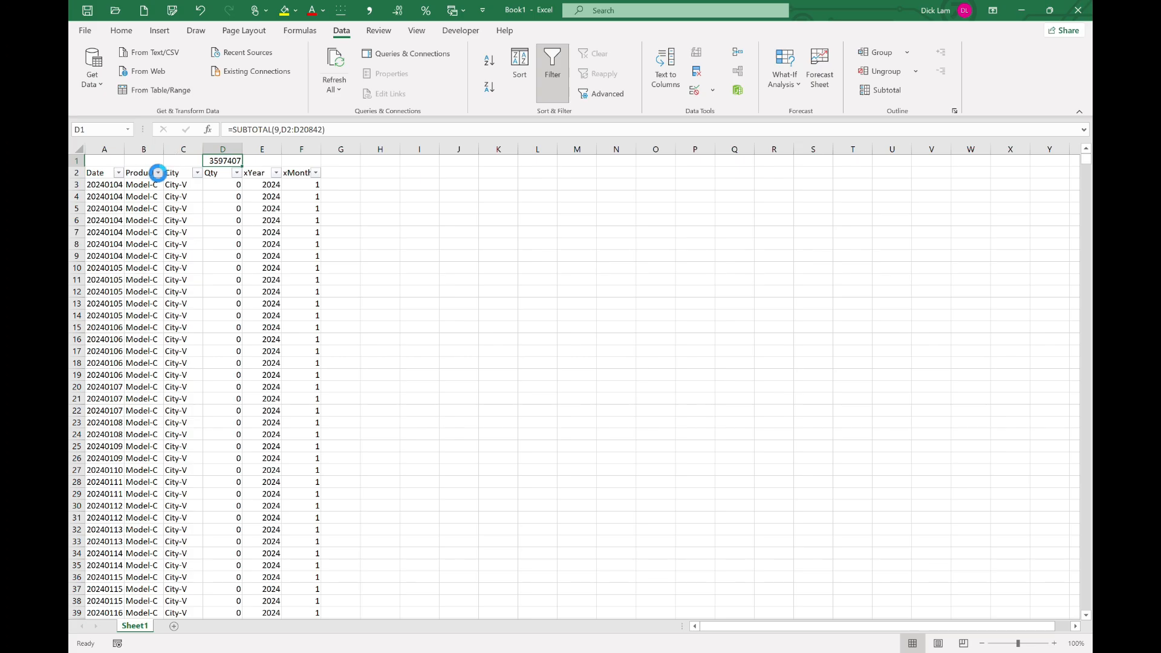
Filter the Excel Product column to Model-1, Model-2 and Model-3 to check the city total.
click(157, 173)
click(127, 321)
click(127, 321)
click(126, 332)
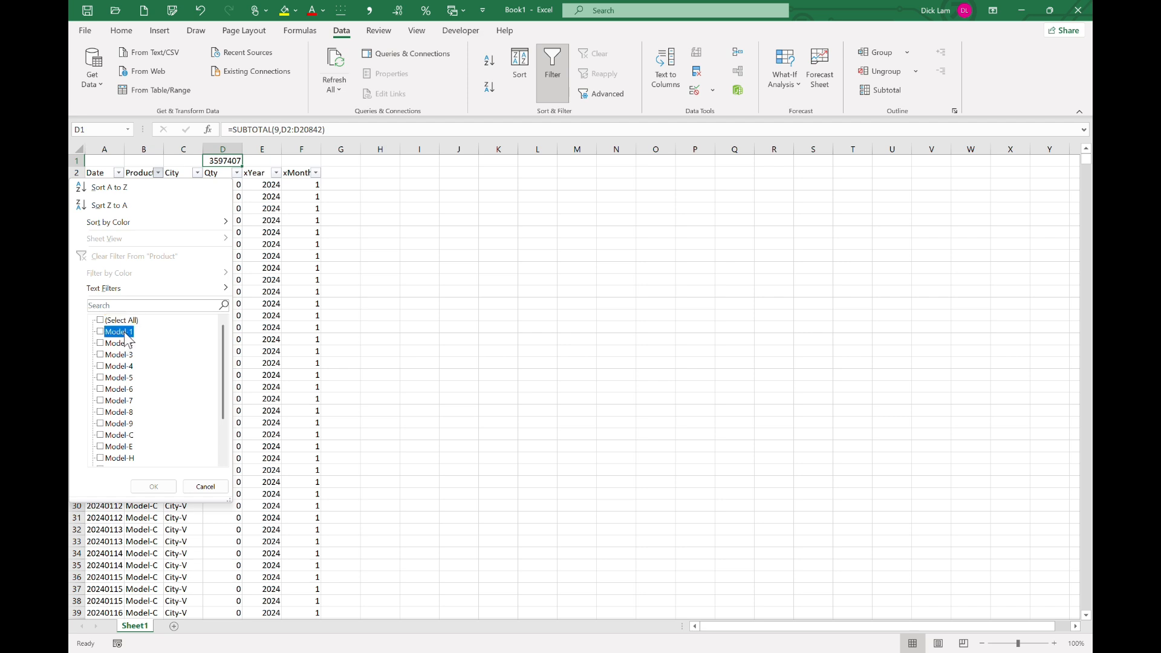
click(125, 344)
click(126, 356)
click(173, 486)
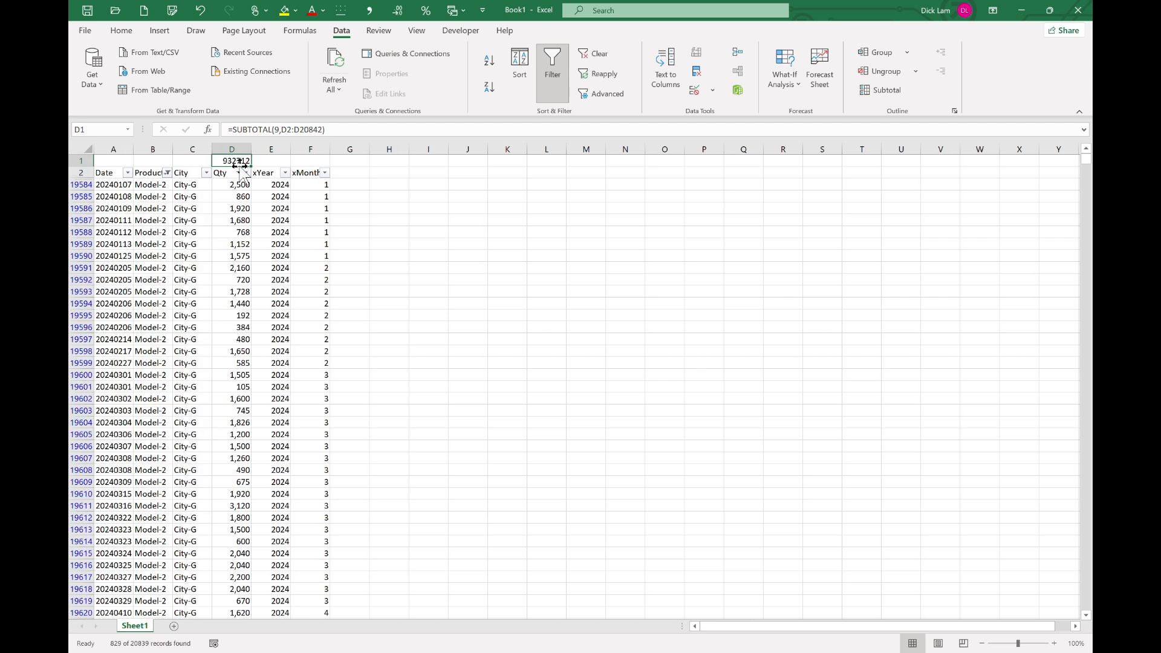
Return to Power BI and paste the ProductMax formula into a new measure in the City Statistics table.
click(663, 652)
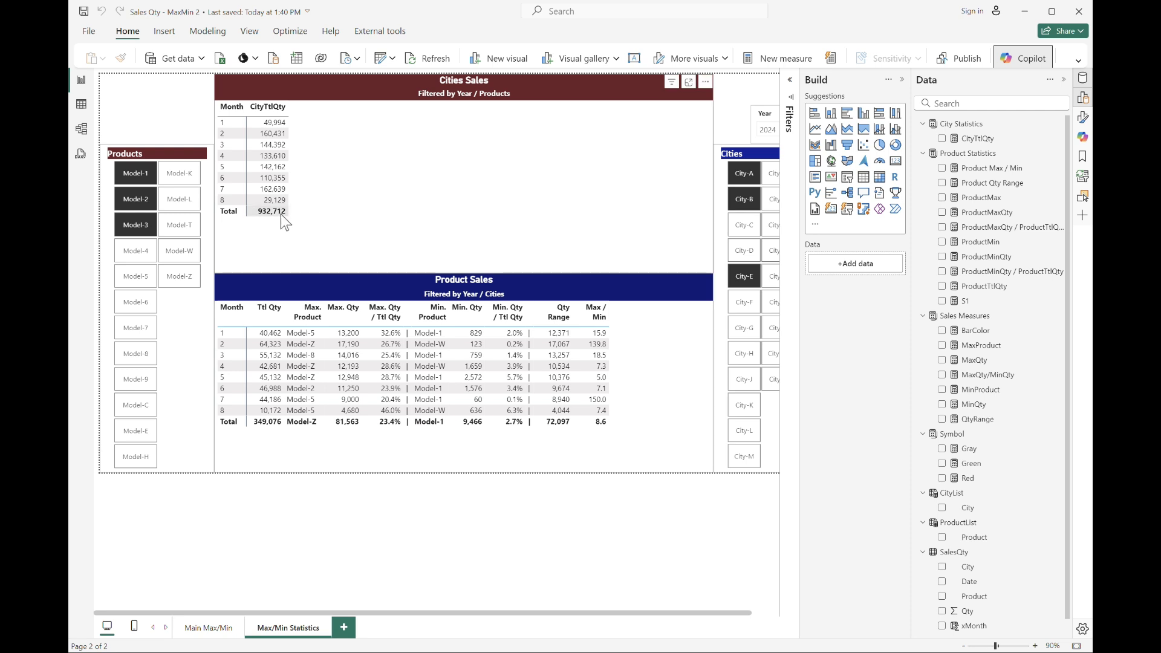
click(902, 79)
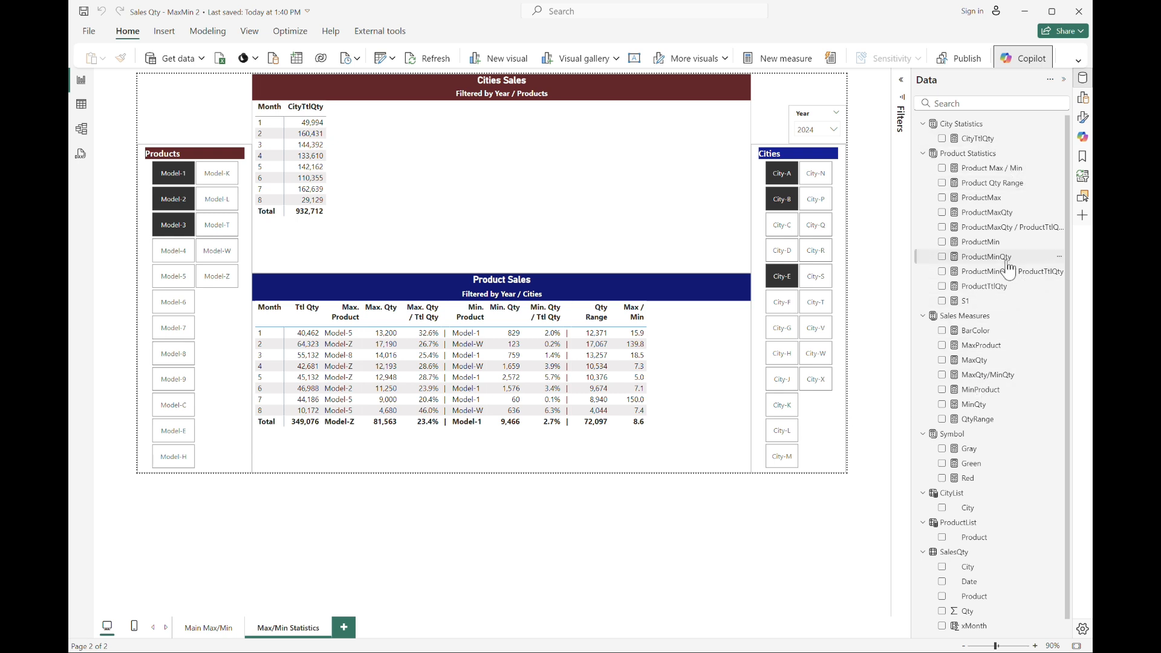
click(1008, 200)
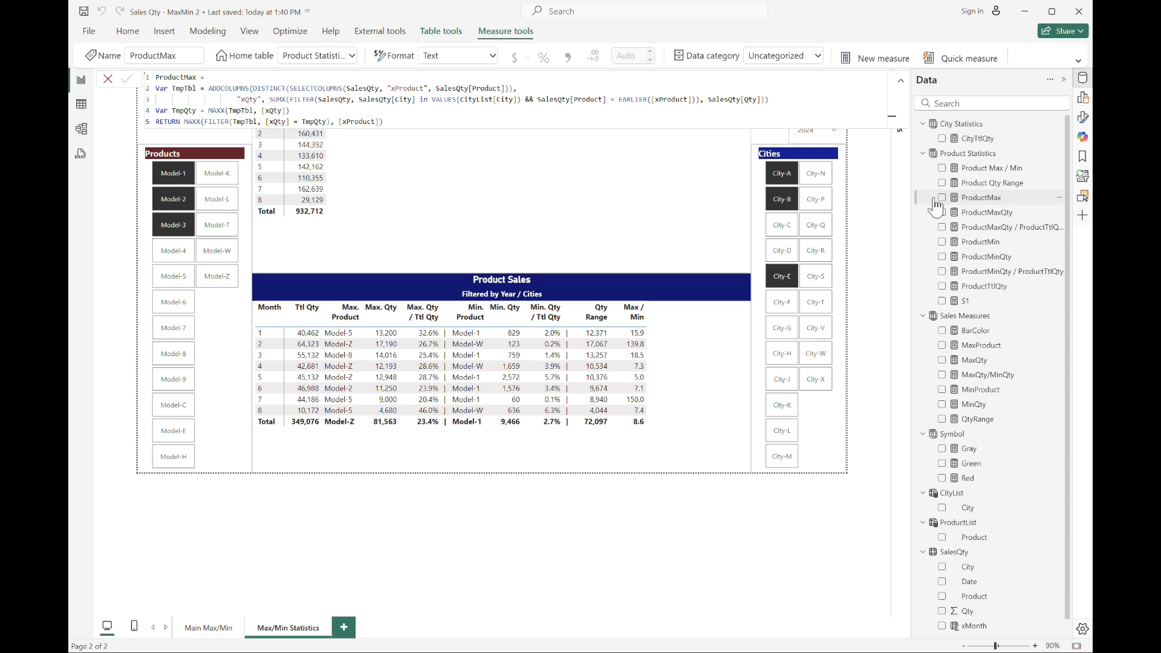
key(ctrl+a)
key(ctrl+c)
click(883, 58)
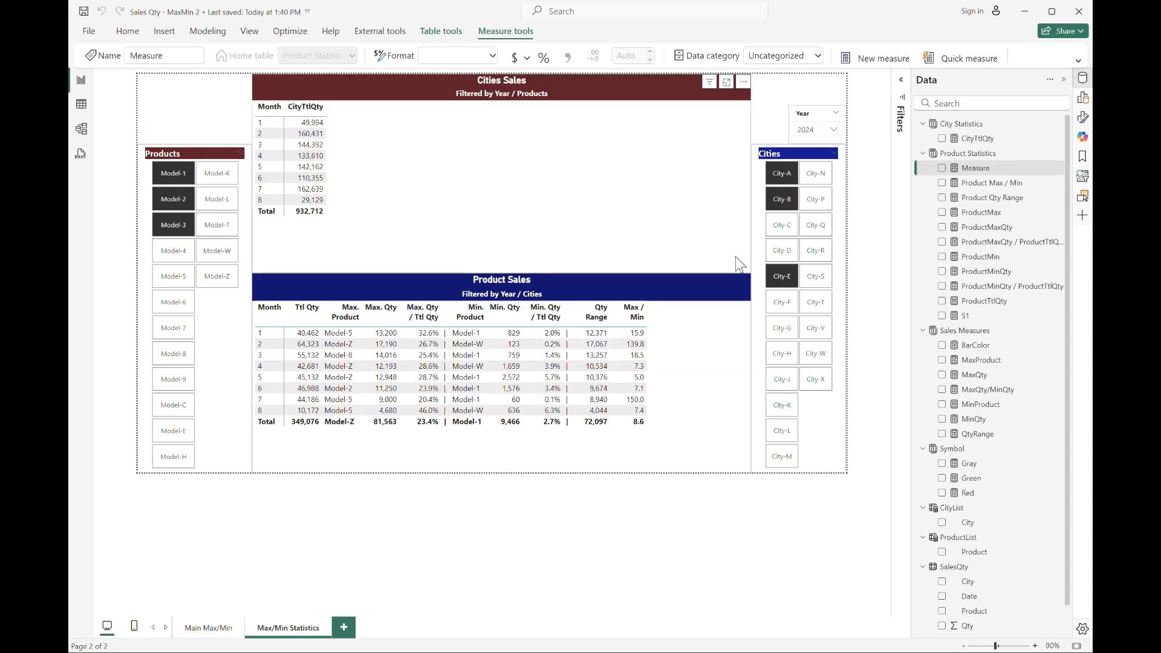
click(977, 139)
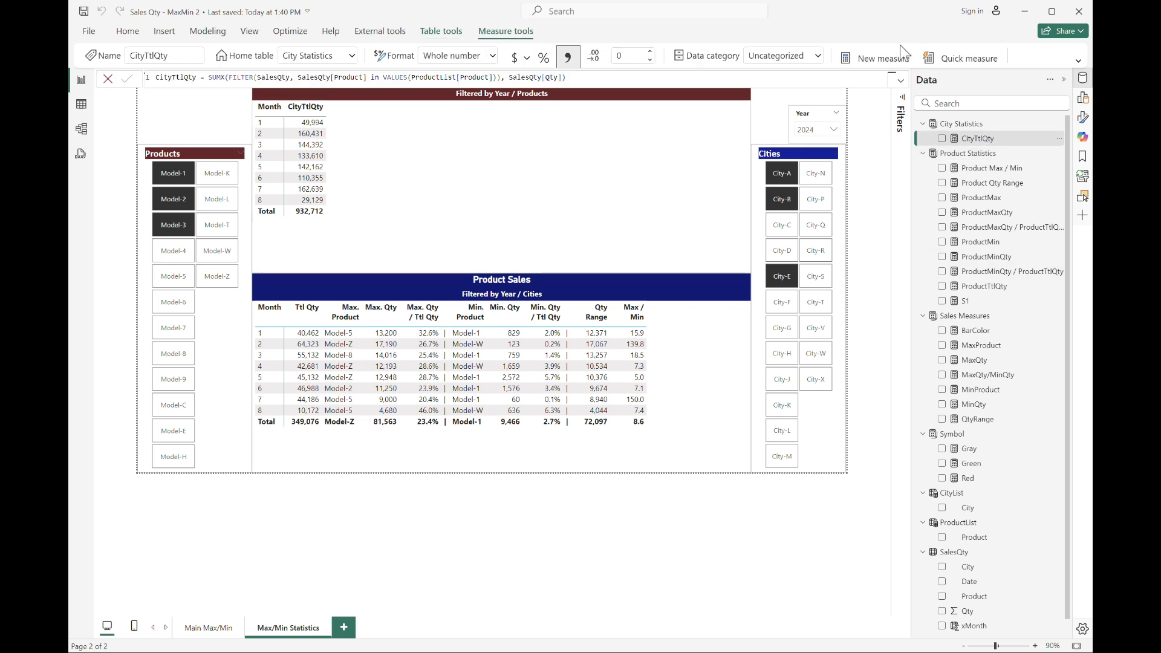
key(ctrl+v)
key(ctrl+Home)
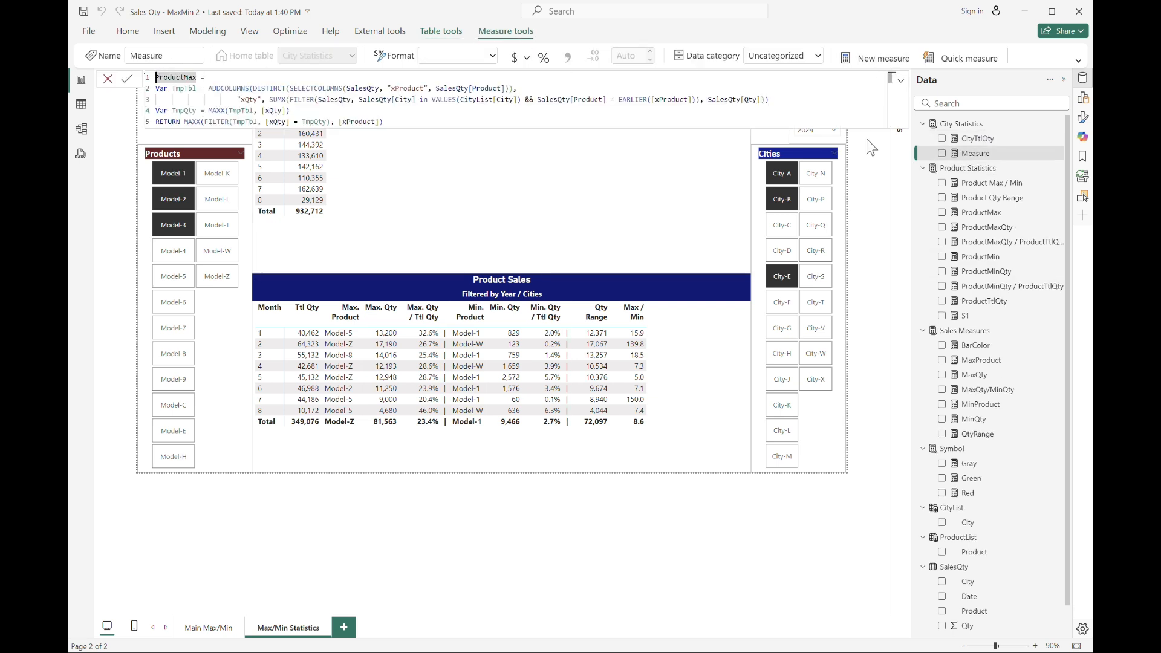
Try to rename the new measure CityMax and replace every Product reference in its formula with City.
key(shift+Right)
key(shift+Right)
key(shift+Right)
key(shift+Right)
key(shift+Right)
key(shift+Right)
key(shift+Right)
key(shift+Right)
key(shift+Left)
key(ctrl+shift+l)
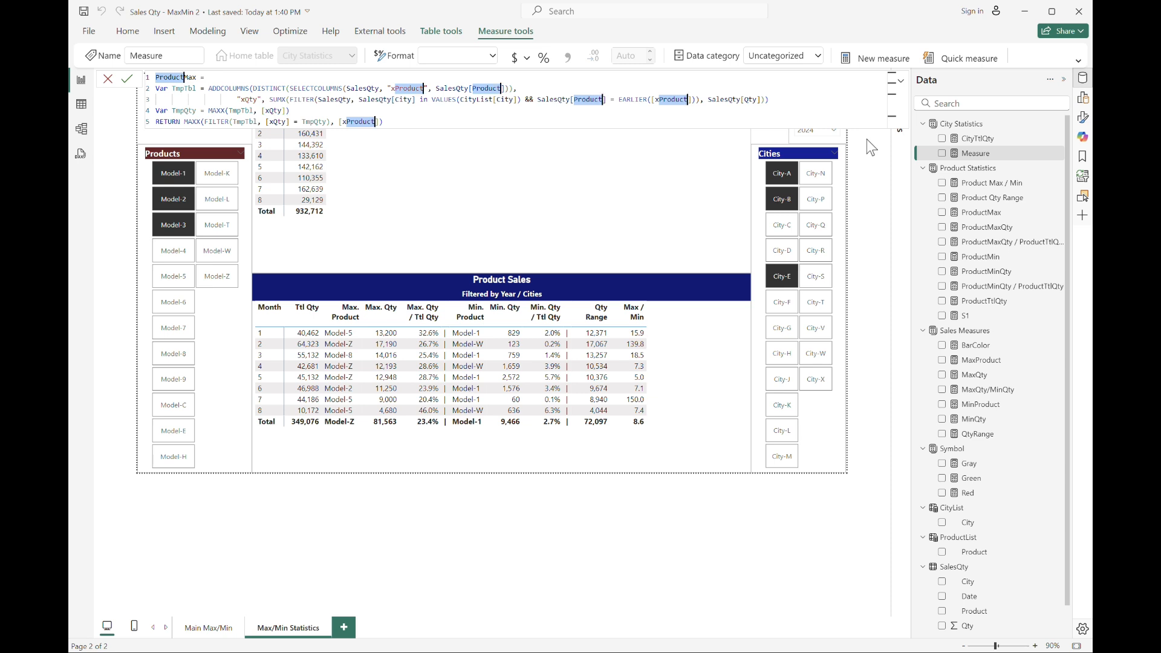
text(City)
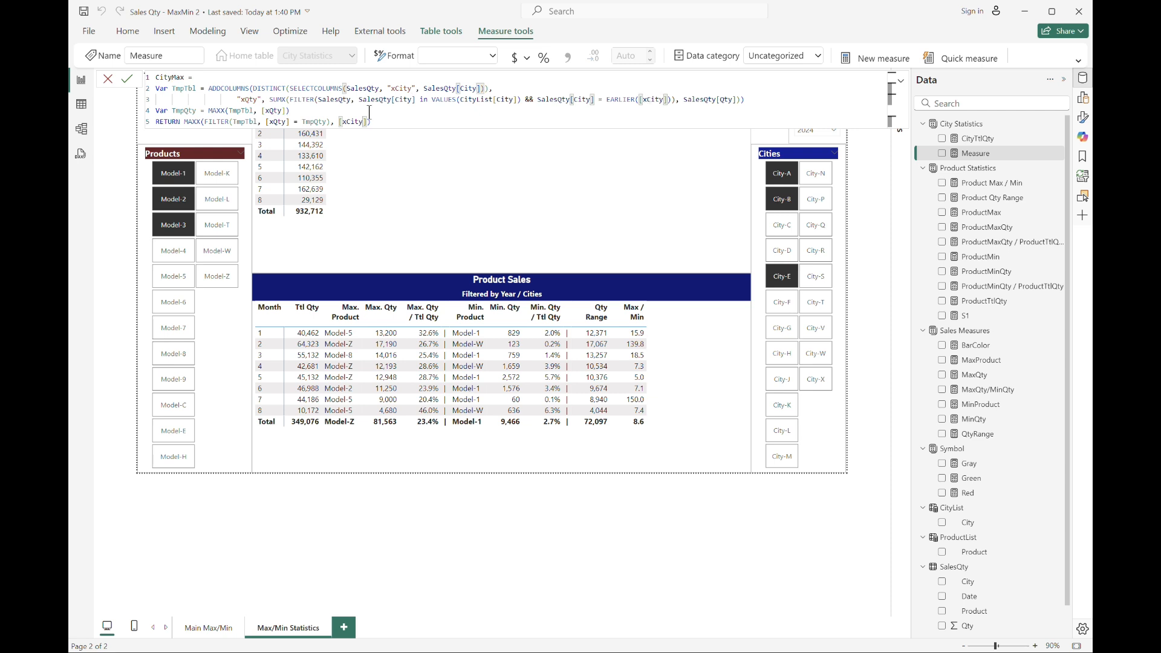
click(404, 99)
key(Escape)
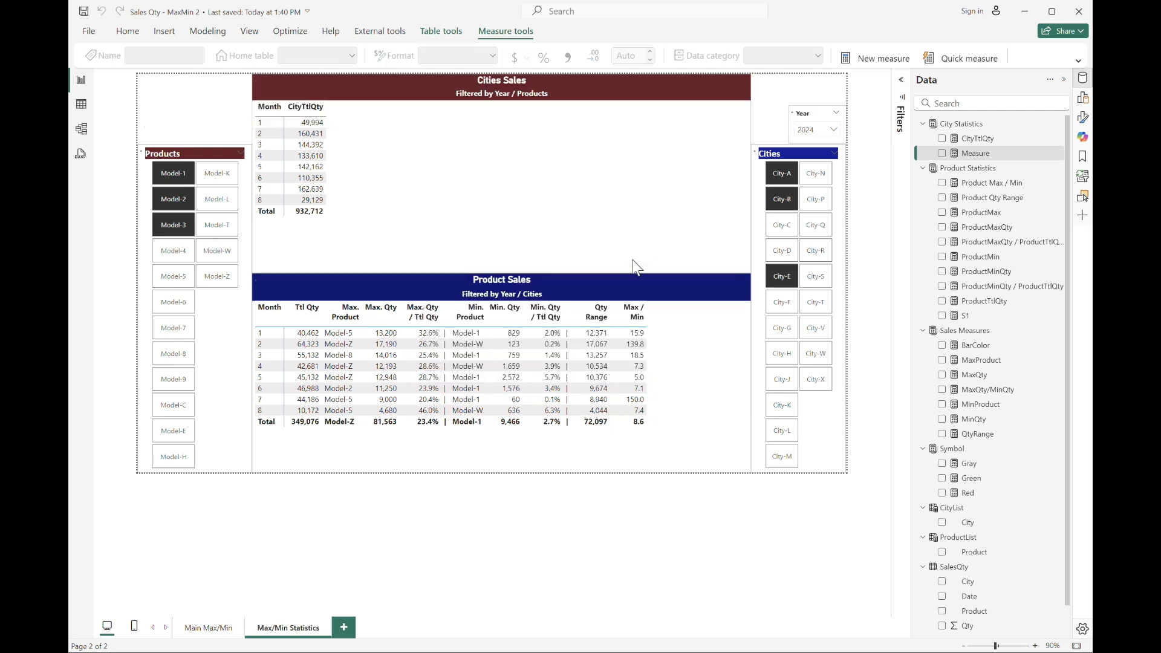
Create a new City Statistics measure from the pasted ProductMax formula, renaming it CityMax by replacing every Product with City.
click(961, 123)
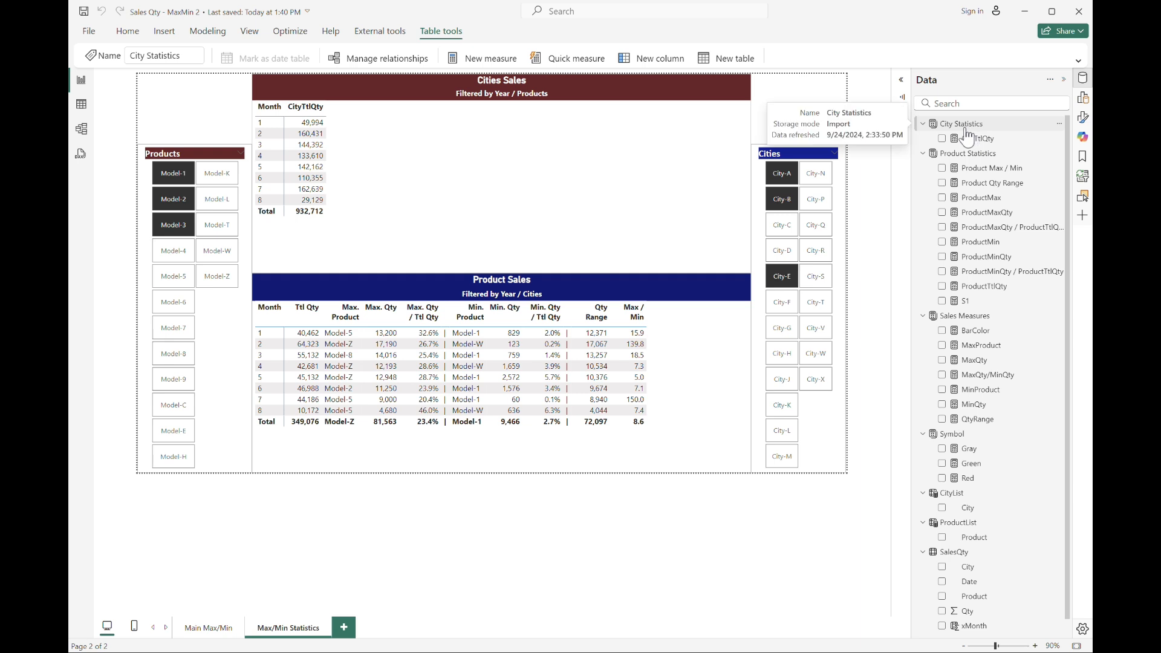
click(492, 59)
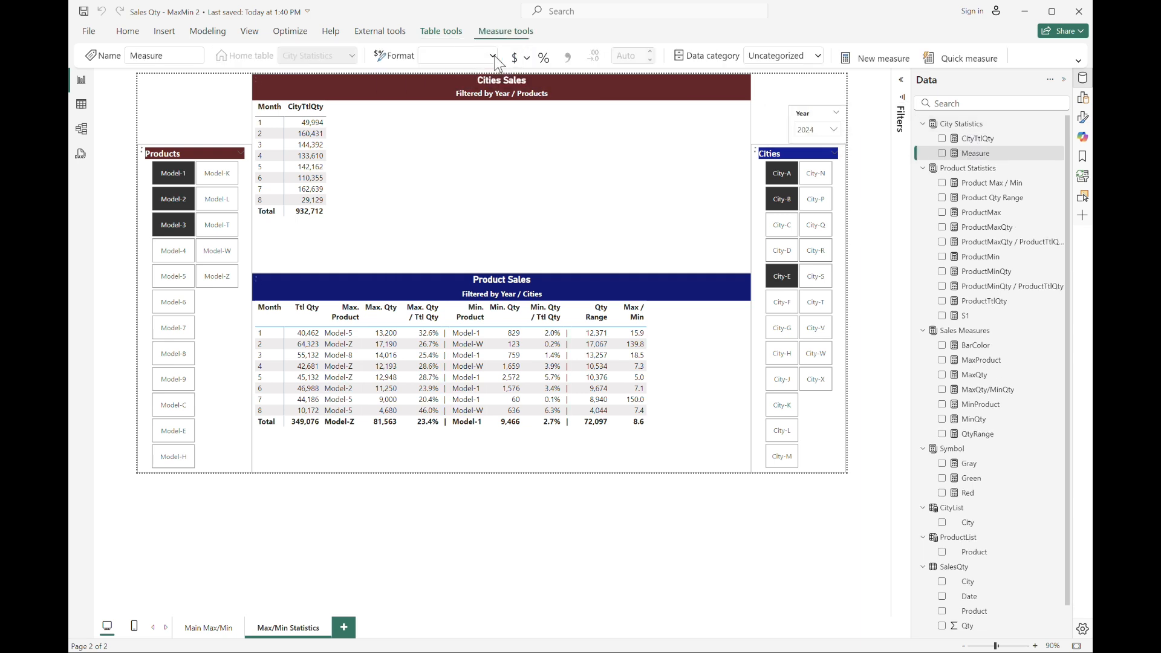
key(ctrl+v)
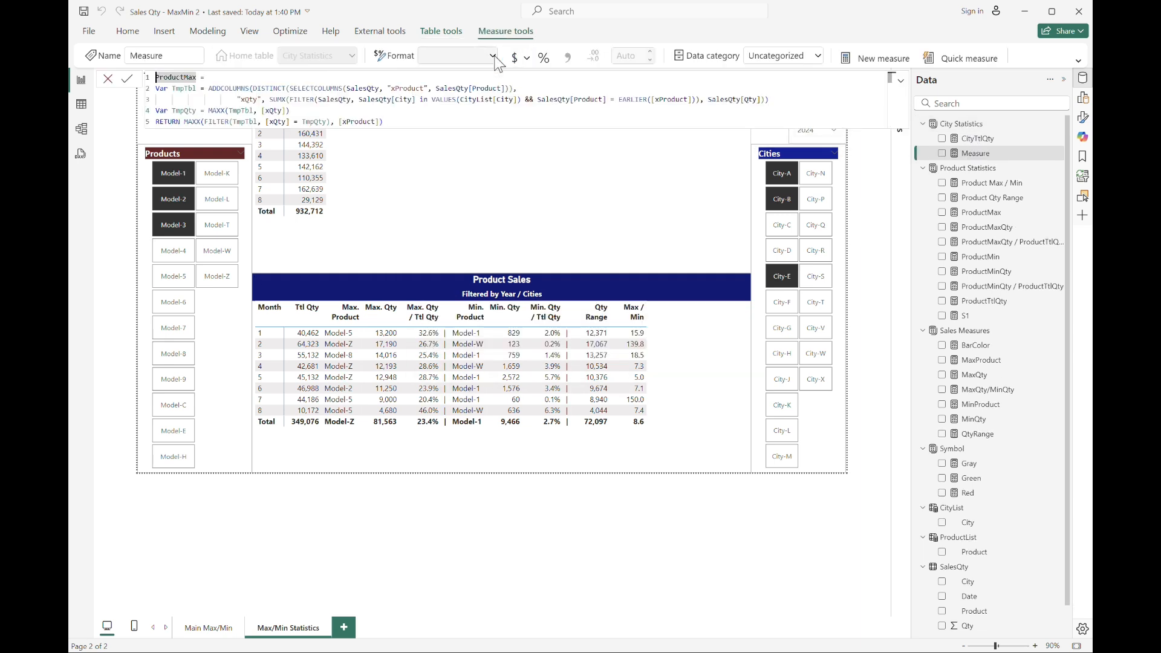
key(ctrl+Home)
key(Right)
key(Right)
key(Right)
key(Right)
key(Right)
key(Right)
key(Right)
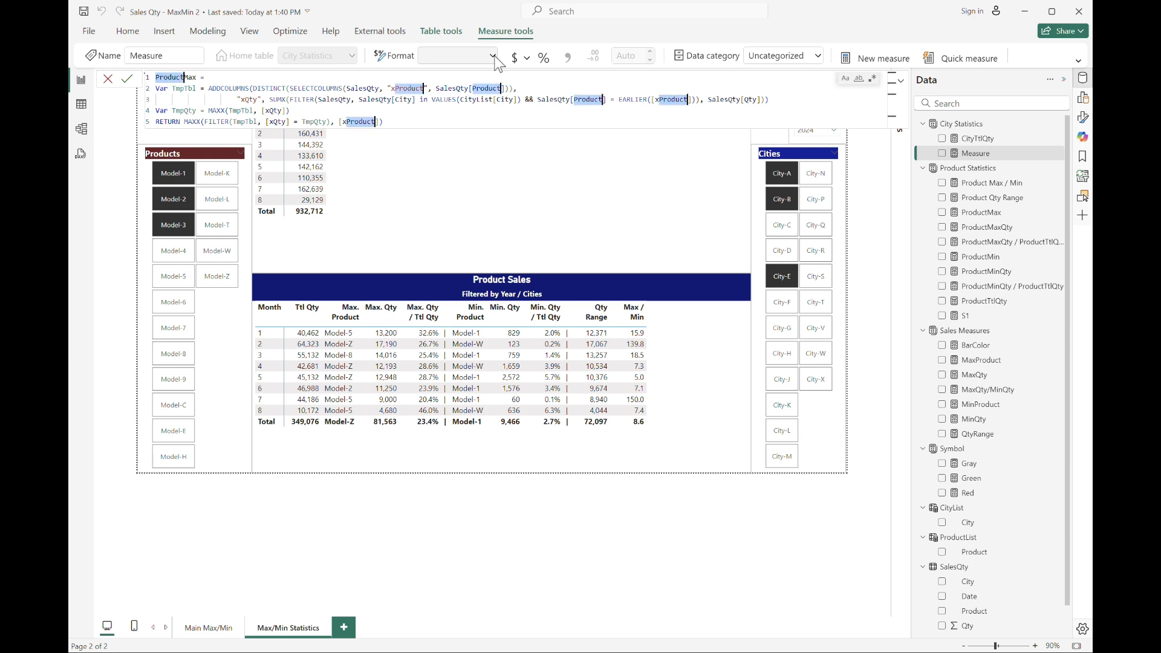
key(ctrl+shift+l)
text(City)
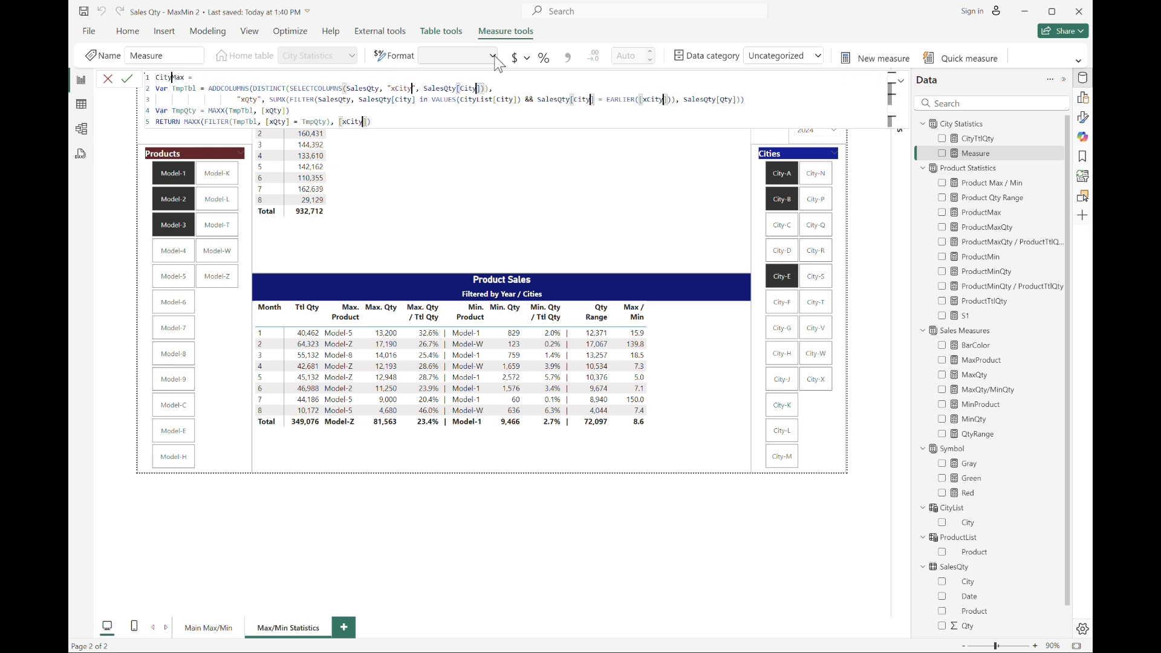
key(Return)
Rewrite the CityMax filter condition as SalesQty[Product] in VALUES(ProductList[Product]) and commit the measure.
click(399, 99)
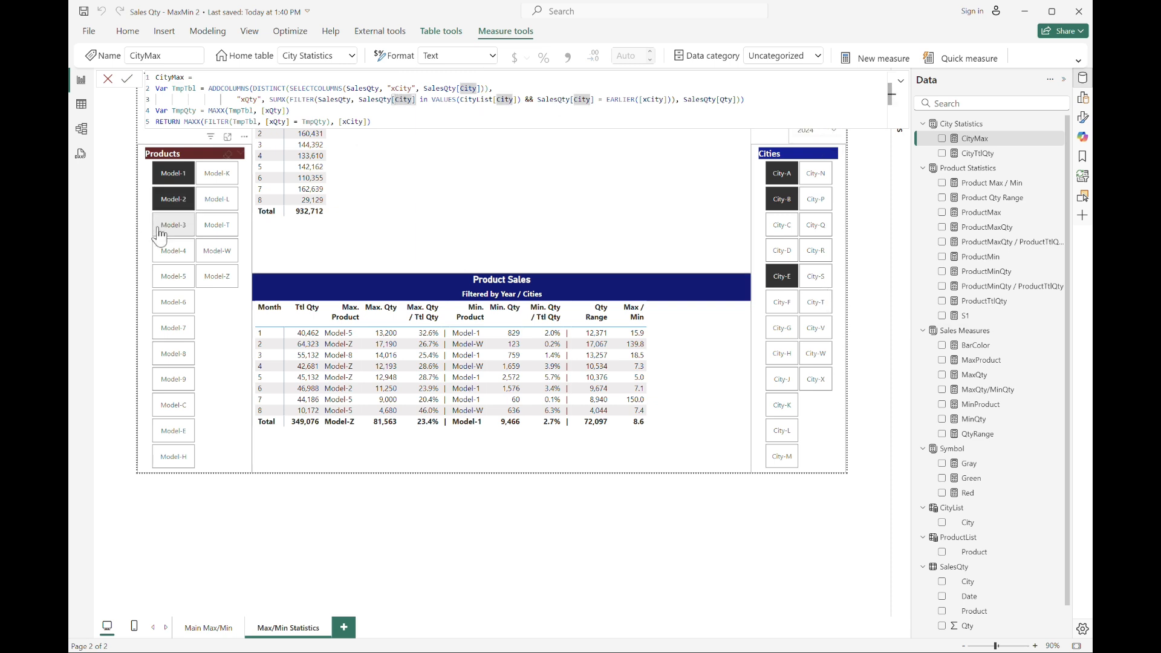
double_click(406, 99)
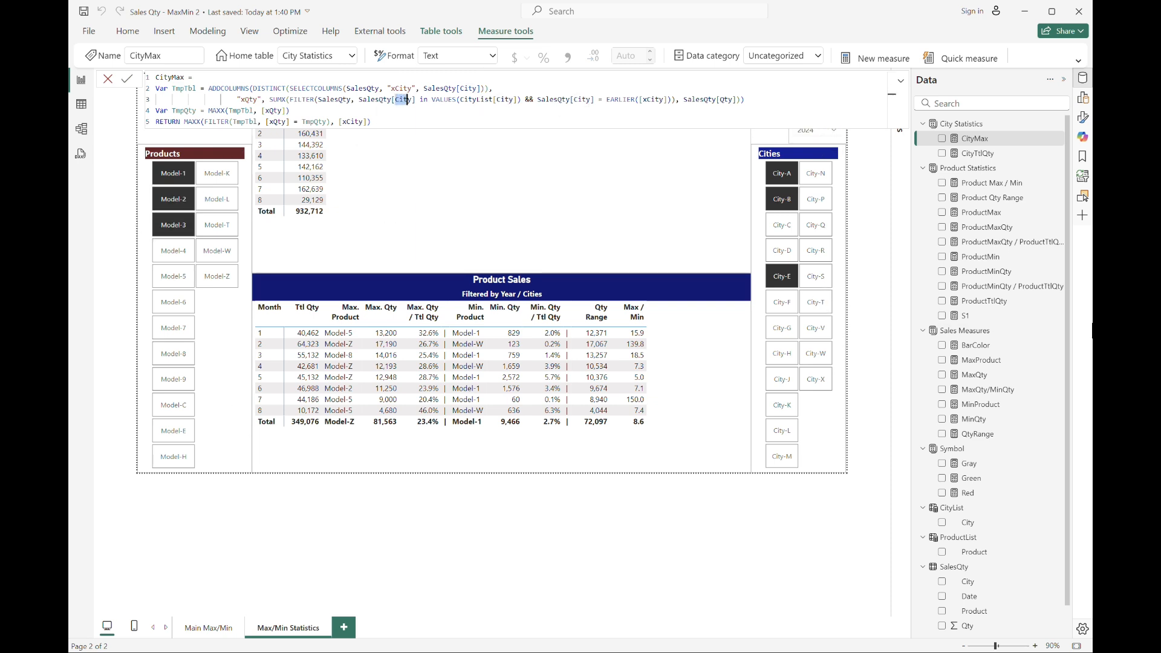
text(Product)
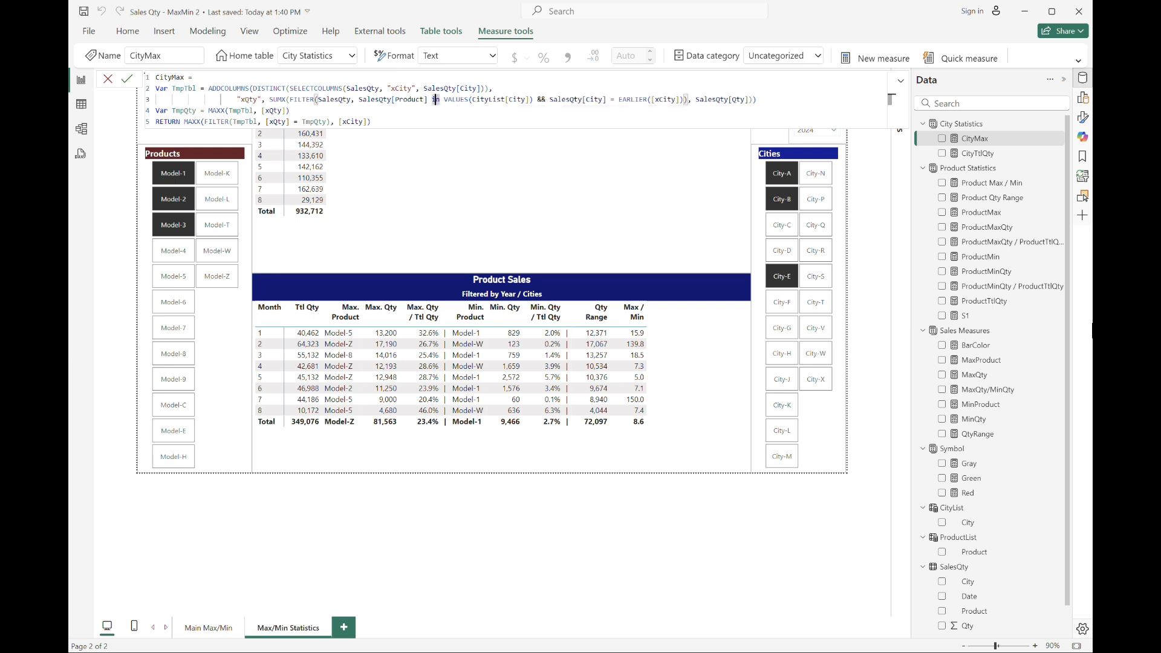
click(501, 99)
double_click(517, 99)
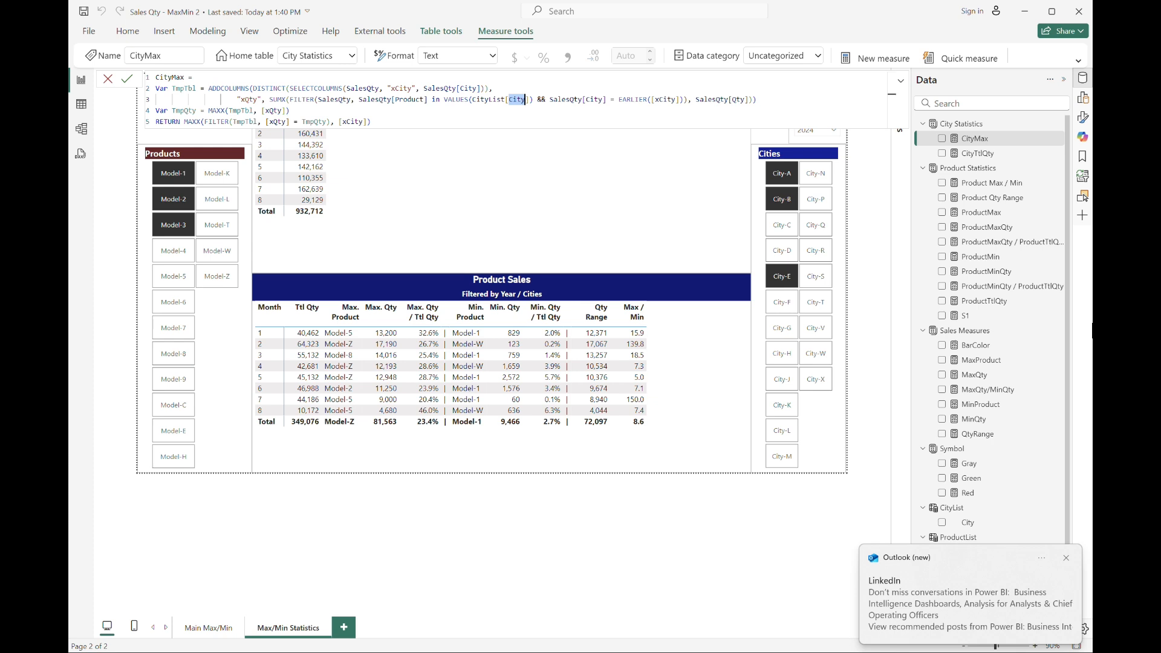
text(Product)
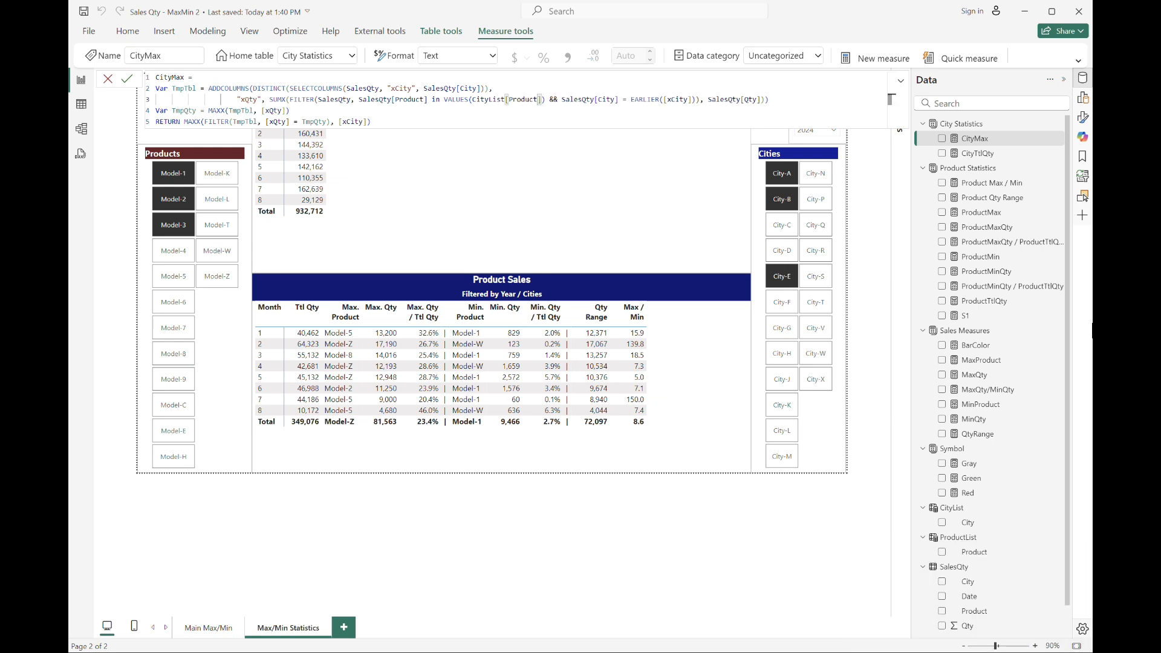
key(Return)
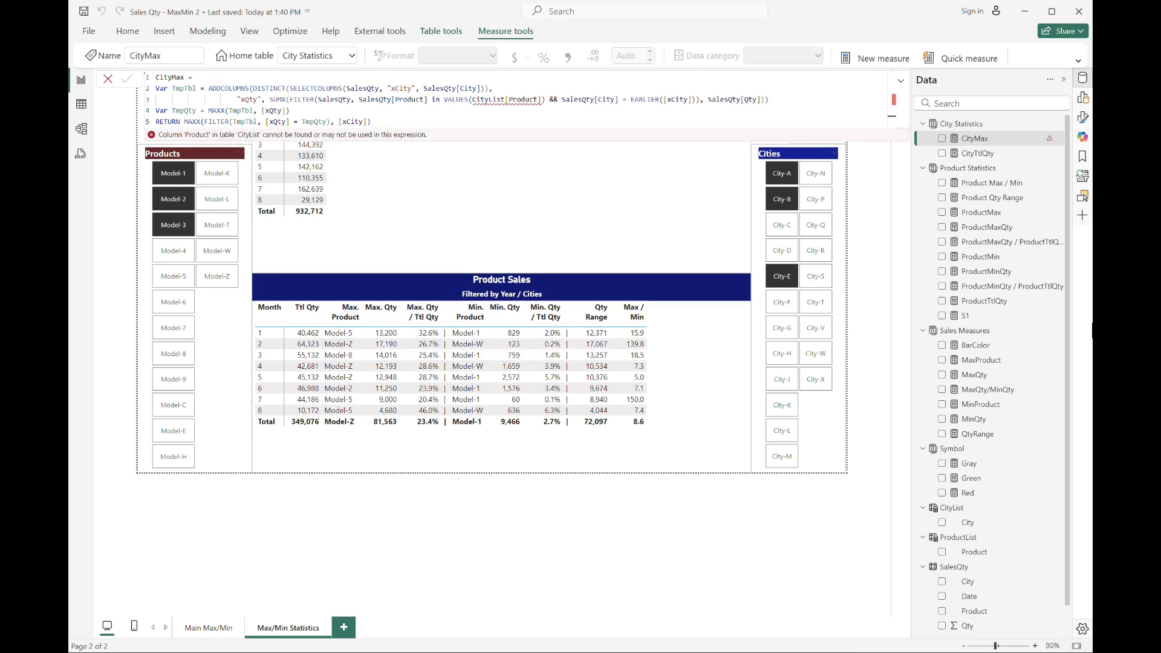
click(497, 98)
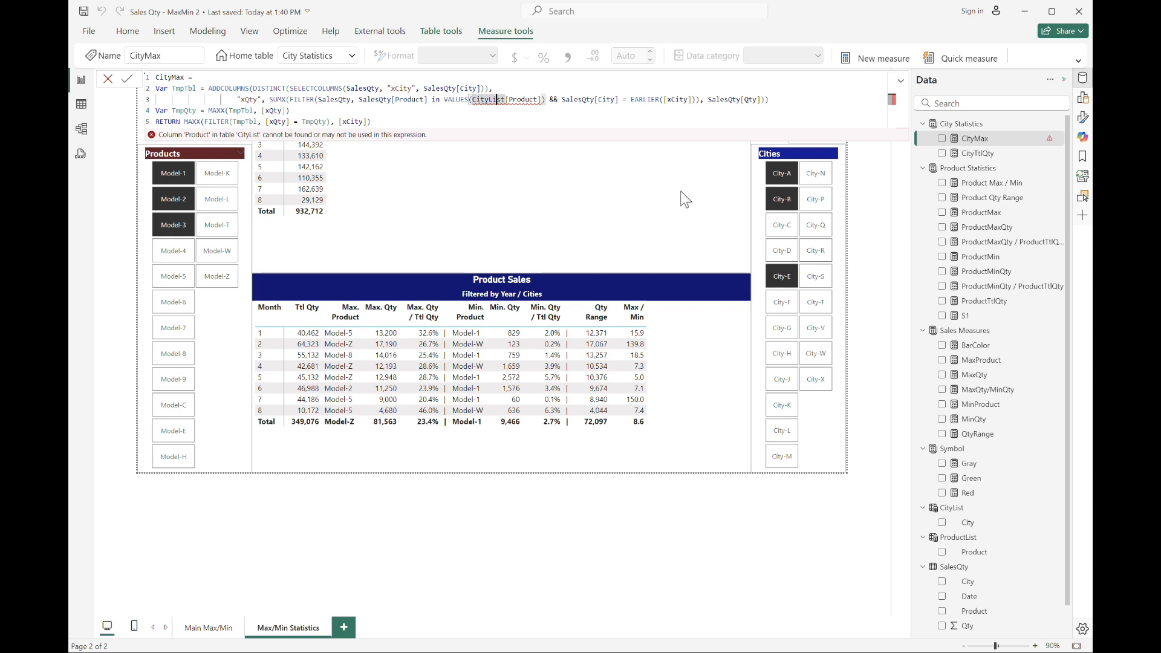
key(BackSpace)
key(BackSpace)
key(BackSpace)
key(BackSpace)
text(Product)
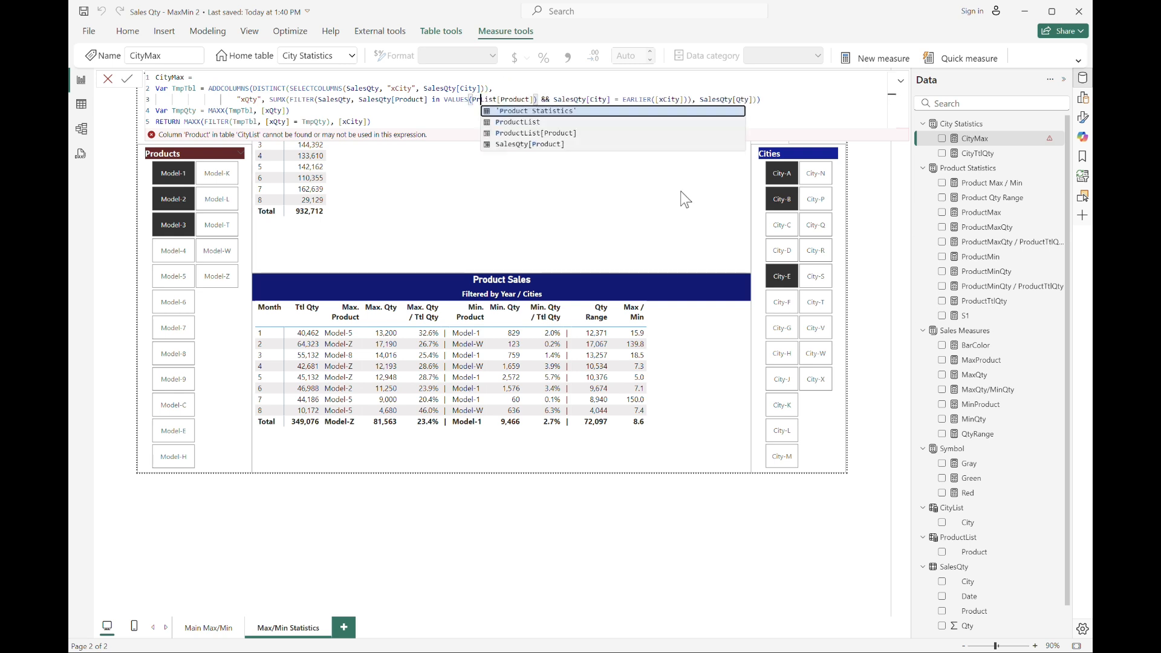
key(Escape)
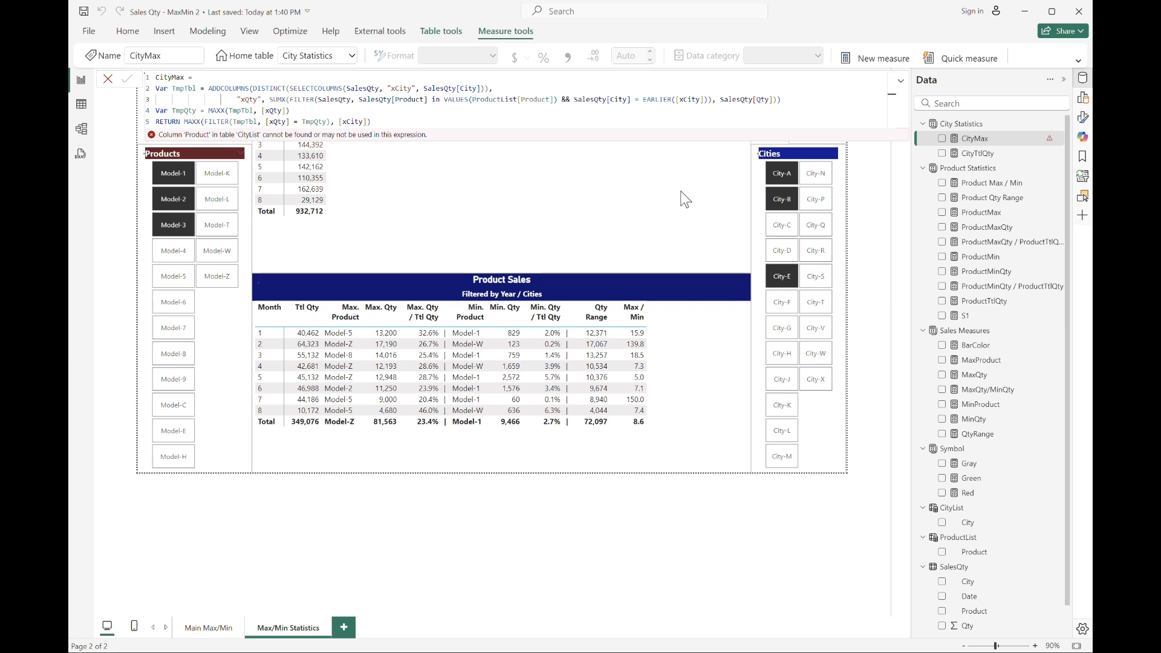
key(Return)
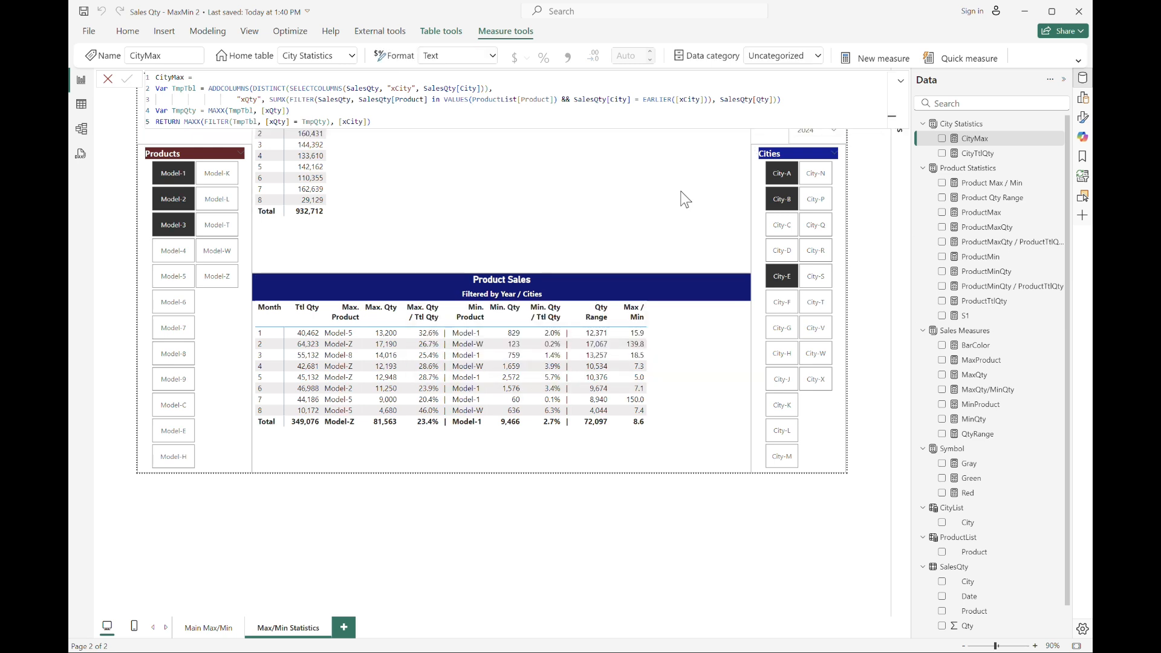
Add the CityMax measure to the values of the Cities Sales table.
click(570, 190)
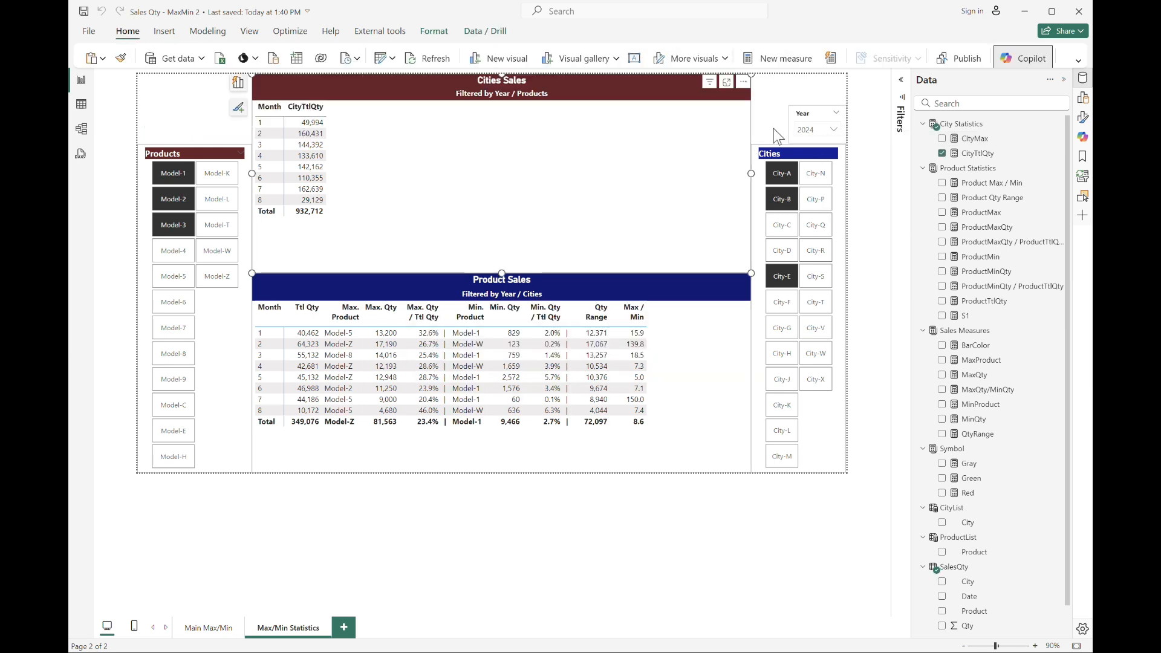
click(239, 90)
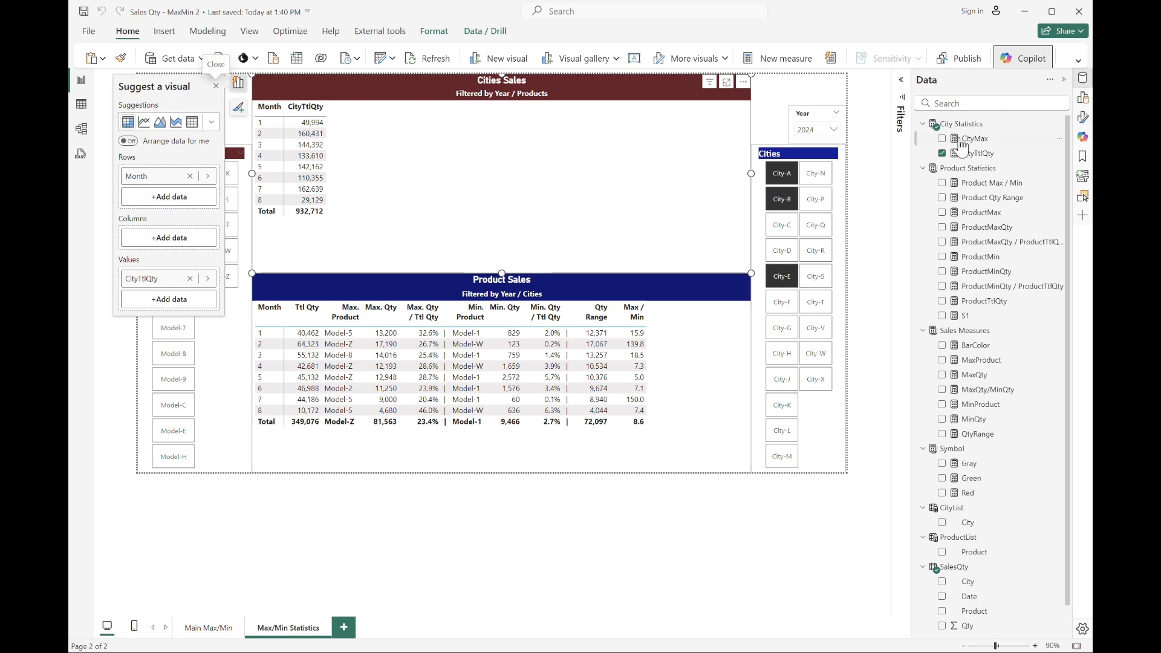
drag(967, 145, 146, 303)
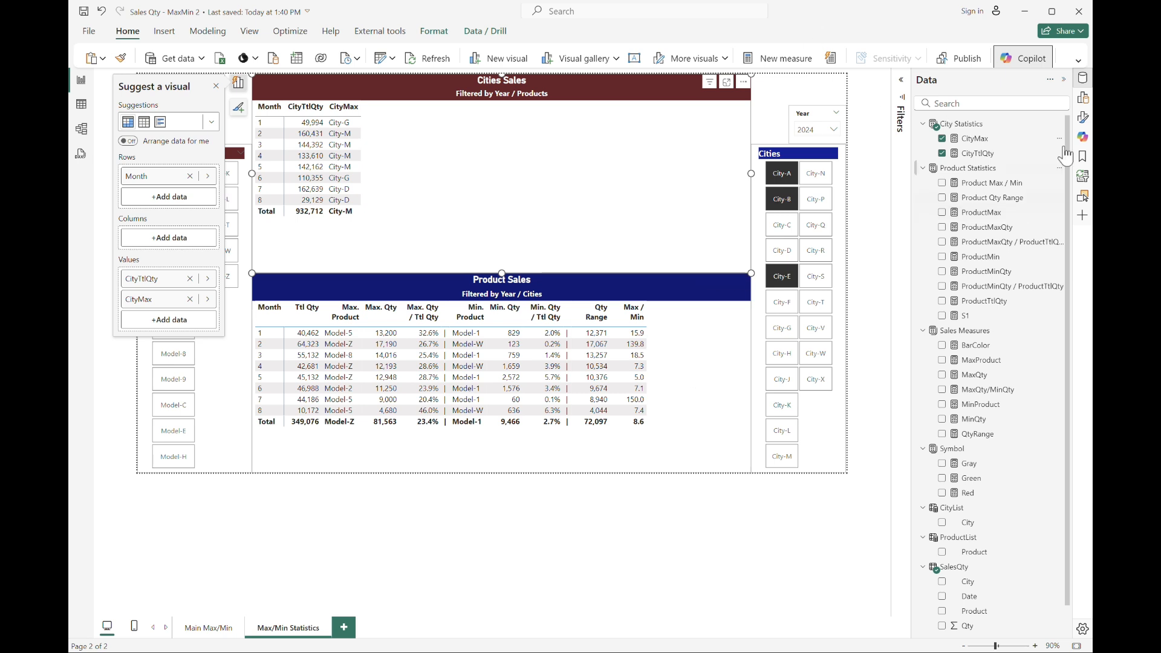
Copy the ProductMaxQty formula into a new City Statistics measure and replace every Product in it with City.
click(986, 227)
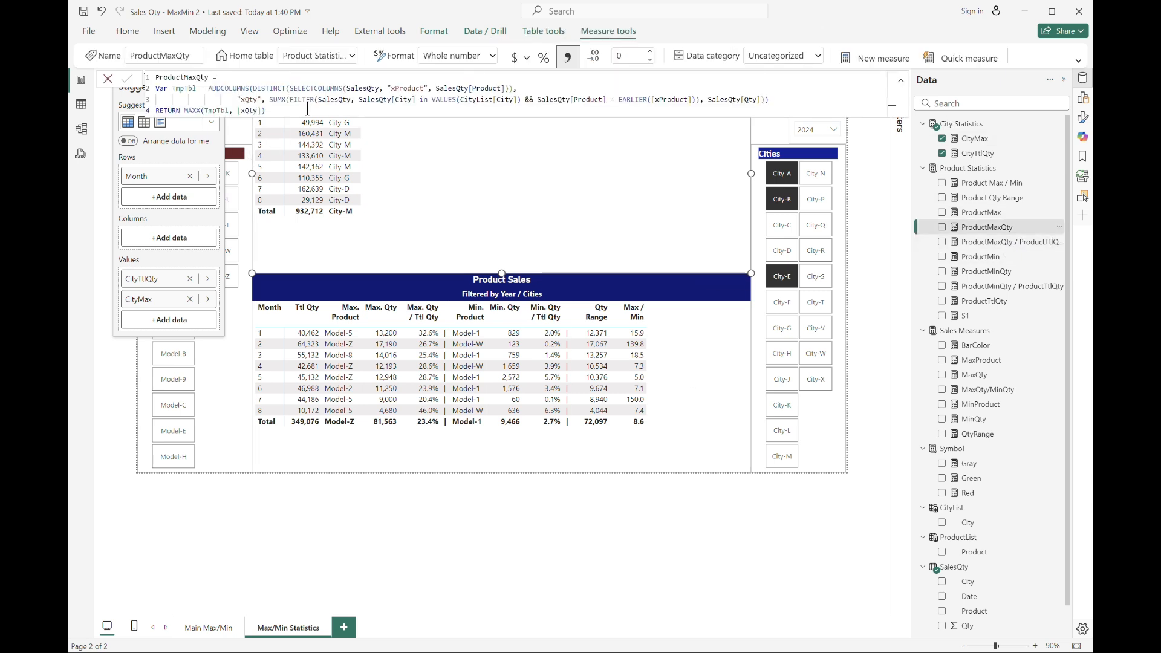
drag(269, 112, 72, 23)
key(ctrl+c)
click(1017, 153)
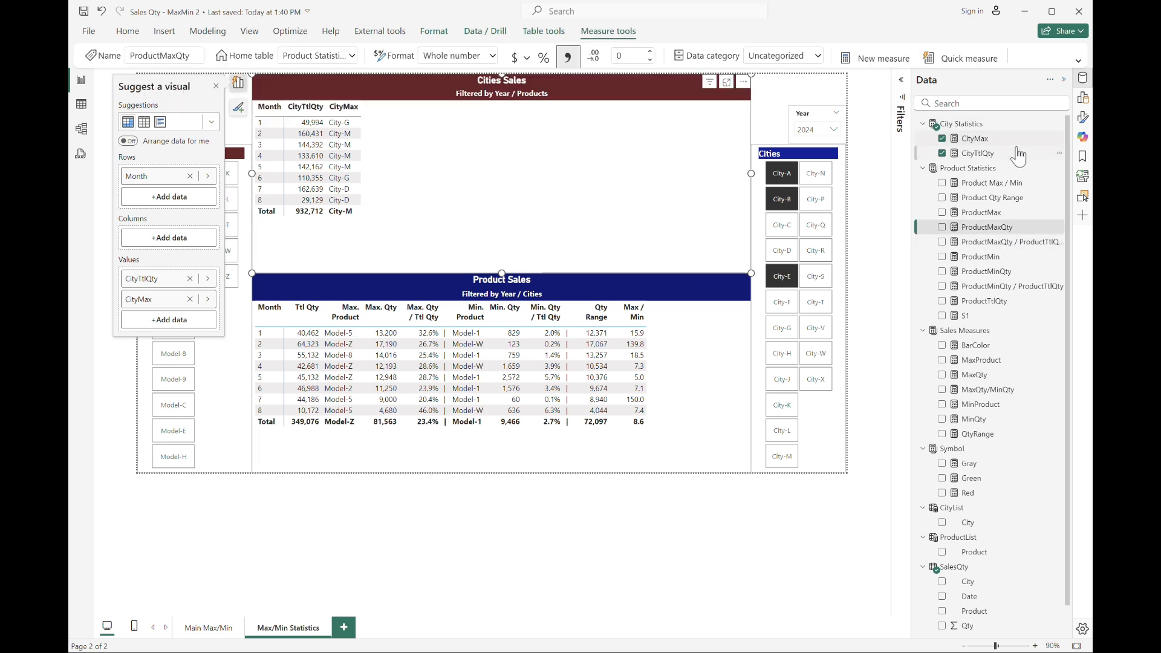
click(866, 61)
key(ctrl+v)
key(ctrl+Home)
key(shift+Right)
key(shift+Right)
key(shift+Right)
key(shift+Right)
key(shift+Right)
key(shift+Right)
key(shift+Right)
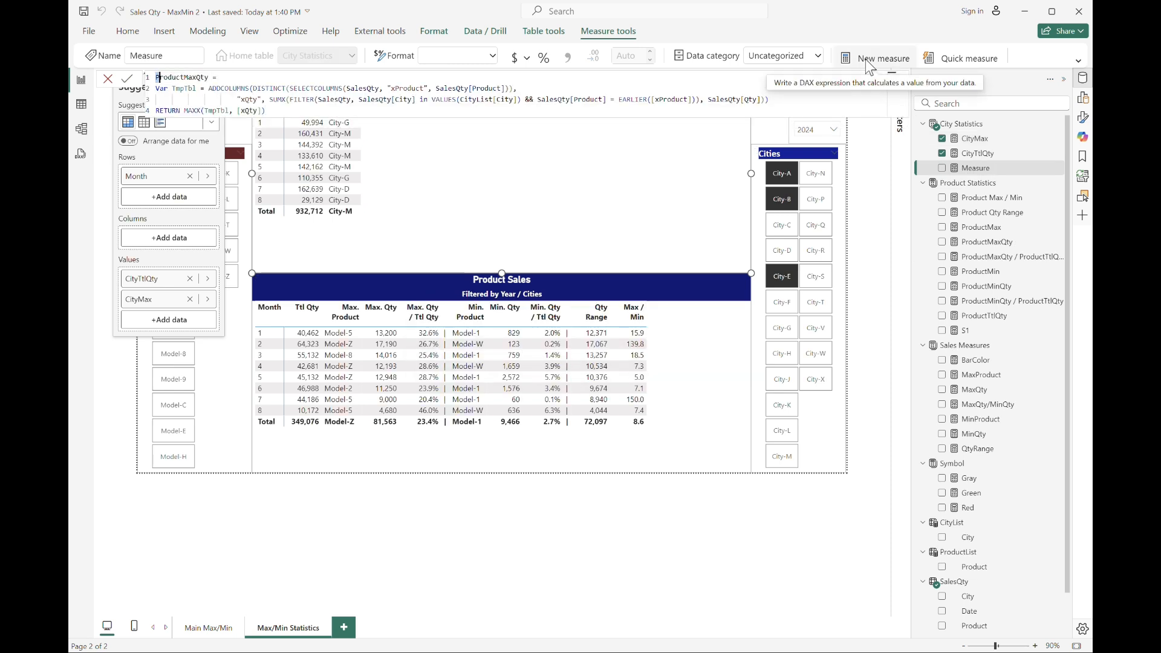
key(ctrl+shift+l)
text(City)
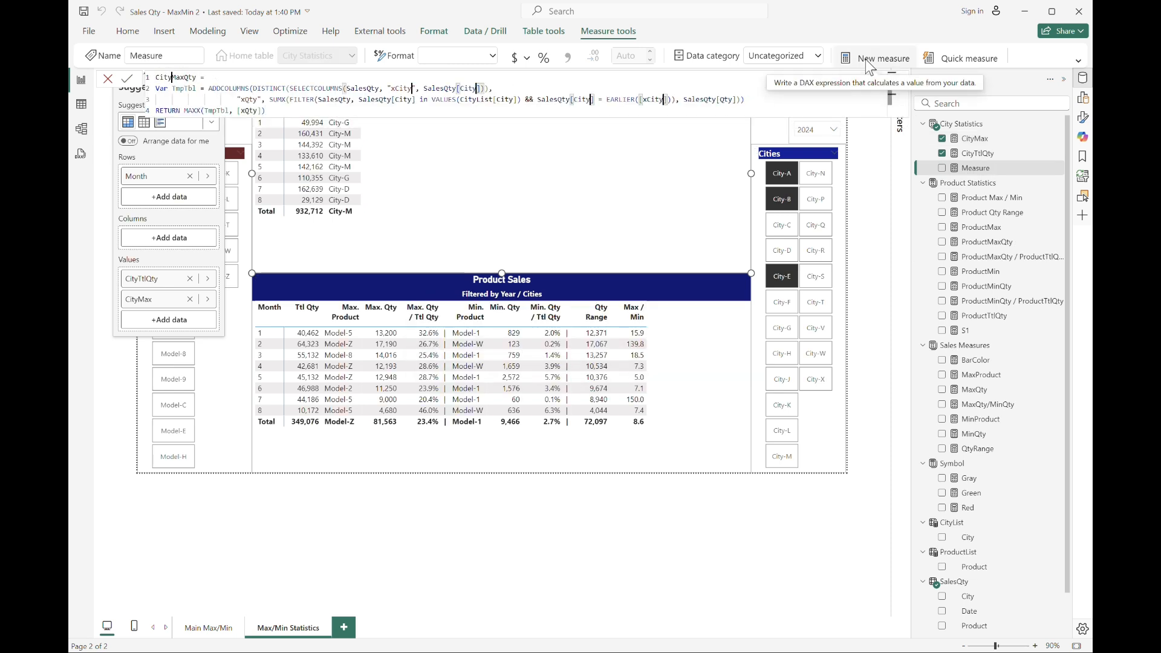
Change the new CityMaxQty filter references to SalesQty[Product], ProductList[Product] and SalesQty[Product], then commit the measure.
key(Escape)
key(Right)
key(Down)
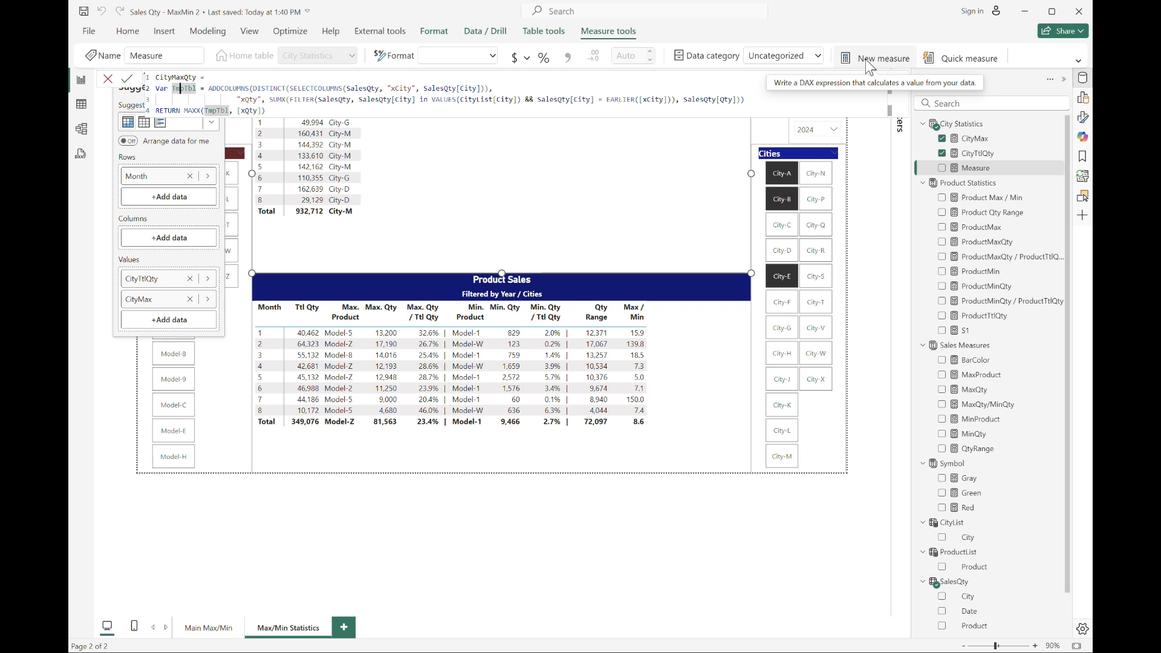
key(Right)
key(Right)
key(Right)
key(Right)
key(Right)
key(Right)
key(Right)
key(Right)
key(Right)
key(Right)
key(Right)
key(Right)
key(Right)
key(Right)
key(Right)
key(Right)
key(Right)
key(Right)
key(Right)
key(Right)
key(Down)
key(Right)
key(Right)
key(Right)
key(Right)
key(Right)
key(Right)
key(Right)
key(Right)
key(Right)
key(Right)
key(Right)
key(Right)
key(Right)
key(Right)
key(Right)
key(Right)
key(Right)
key(Right)
key(Right)
key(Right)
key(shift+Right)
key(shift+Right)
key(shift+Right)
key(shift+Right)
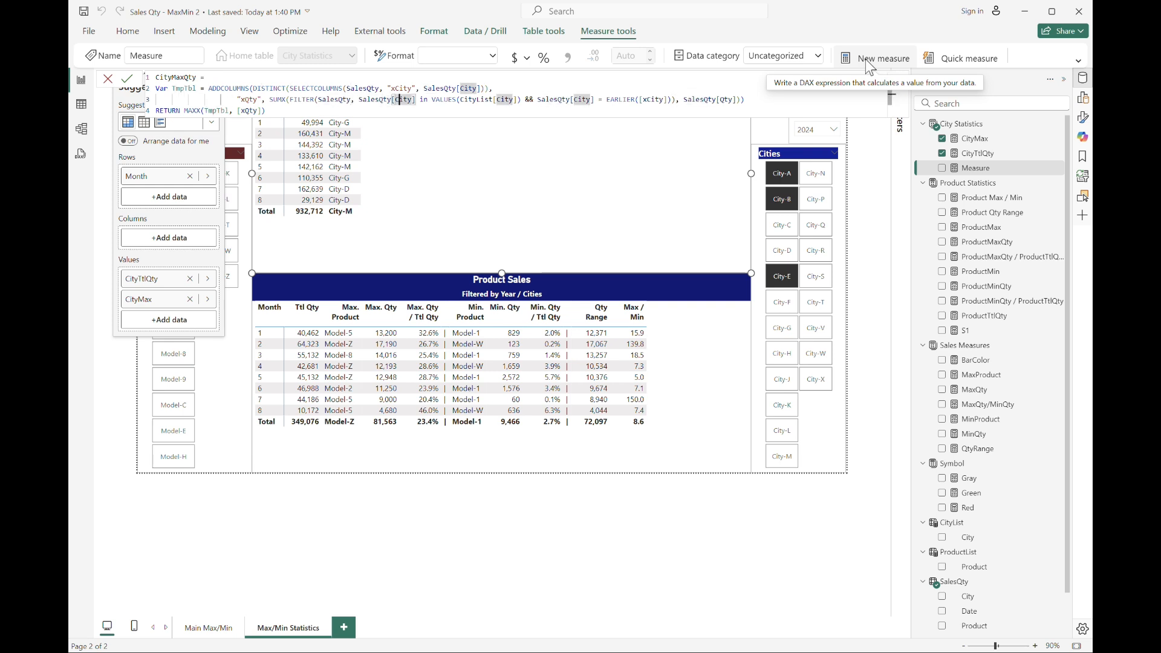
text(Product)
key(Right)
key(Right)
key(Right)
key(Right)
key(Right)
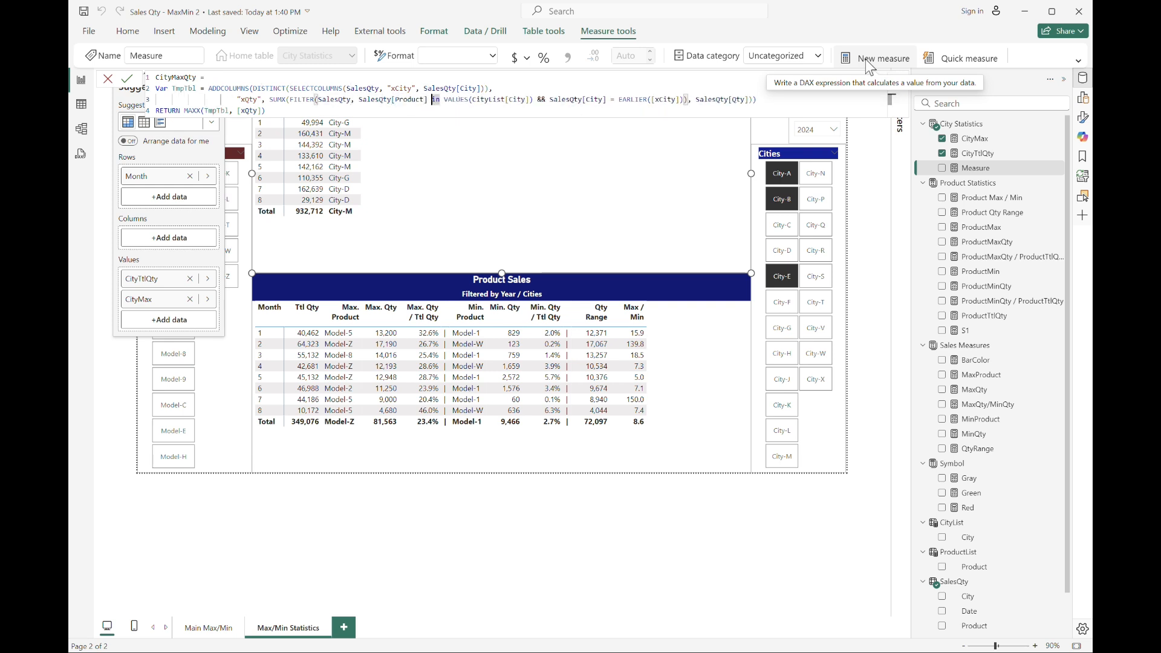
key(shift+Right)
key(shift+Right)
key(shift+Right)
key(shift+Right)
key(shift+Right)
key(shift+Right)
key(Right)
key(Right)
key(shift+Right)
key(shift+Right)
key(shift+Right)
key(shift+Right)
text(Product)
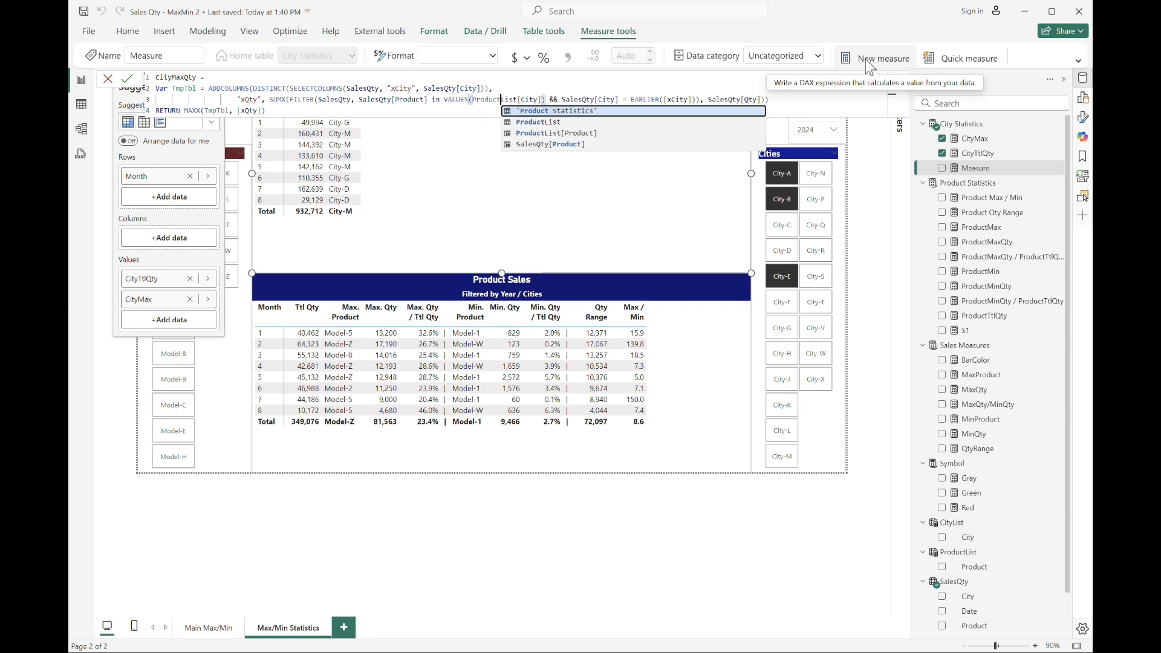
key(Right)
key(Right)
key(Right)
key(Right)
key(Right)
key(shift+Right)
key(shift+Right)
key(shift+Right)
key(shift+Right)
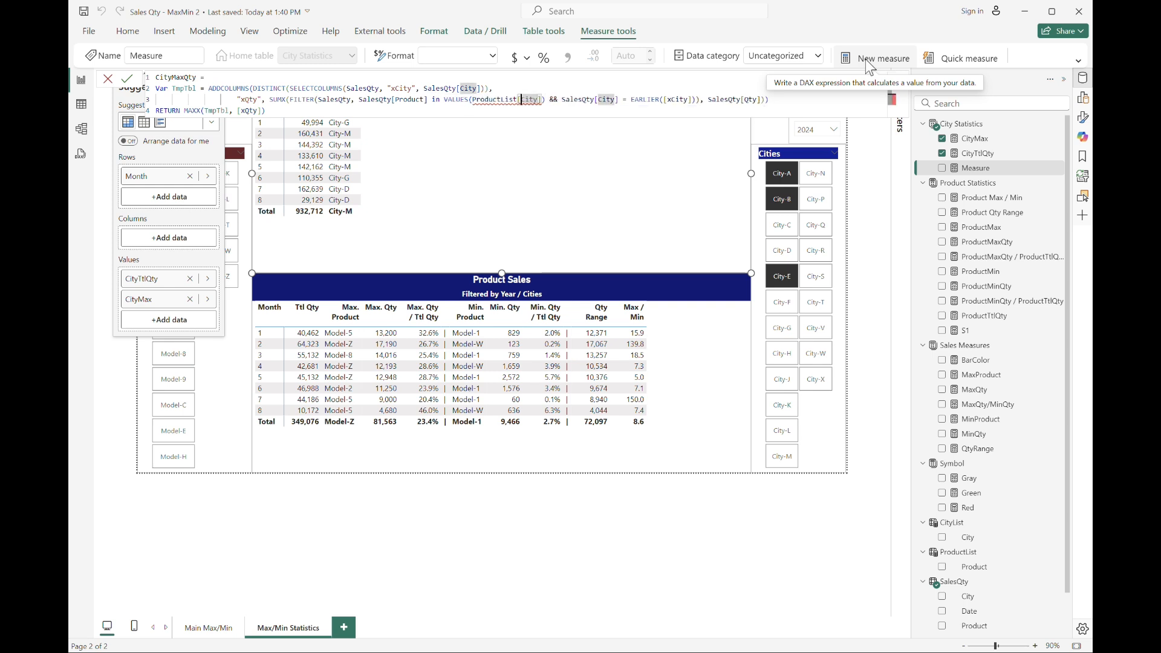
text(product)
key(Tab)
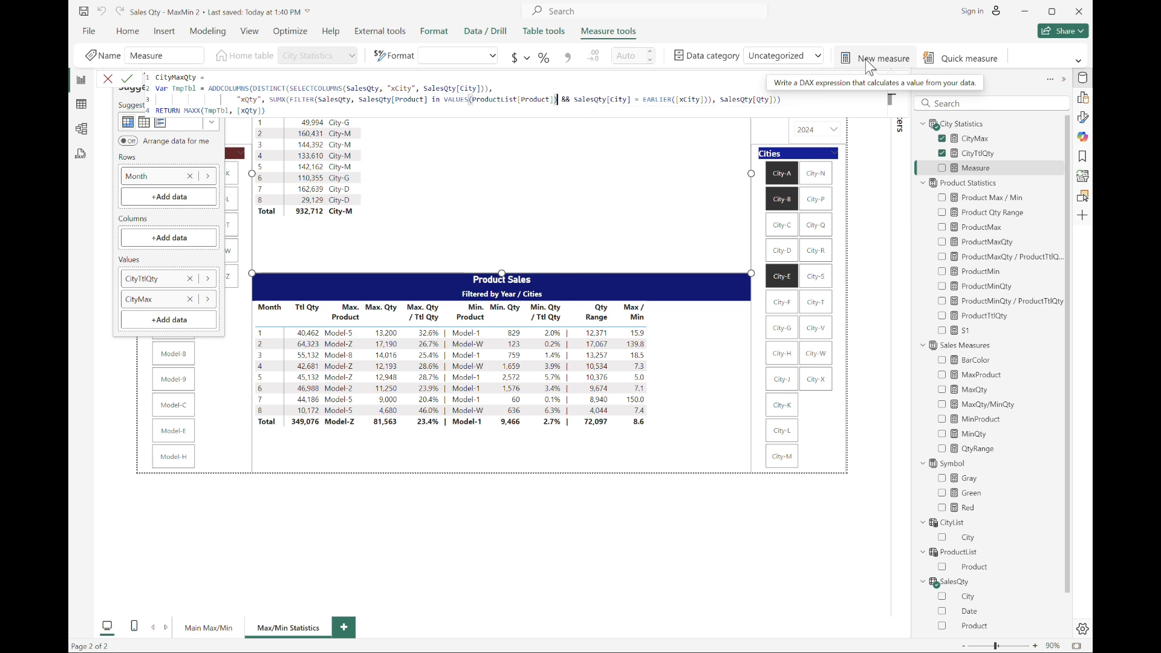
key(Right)
key(Right)
key(Right)
key(Right)
key(Right)
key(Right)
key(Right)
key(Right)
key(Right)
key(Right)
key(Right)
key(Right)
key(Right)
key(Right)
key(Right)
key(shift+Right)
key(shift+Right)
key(shift+Right)
key(shift+Right)
text(product)
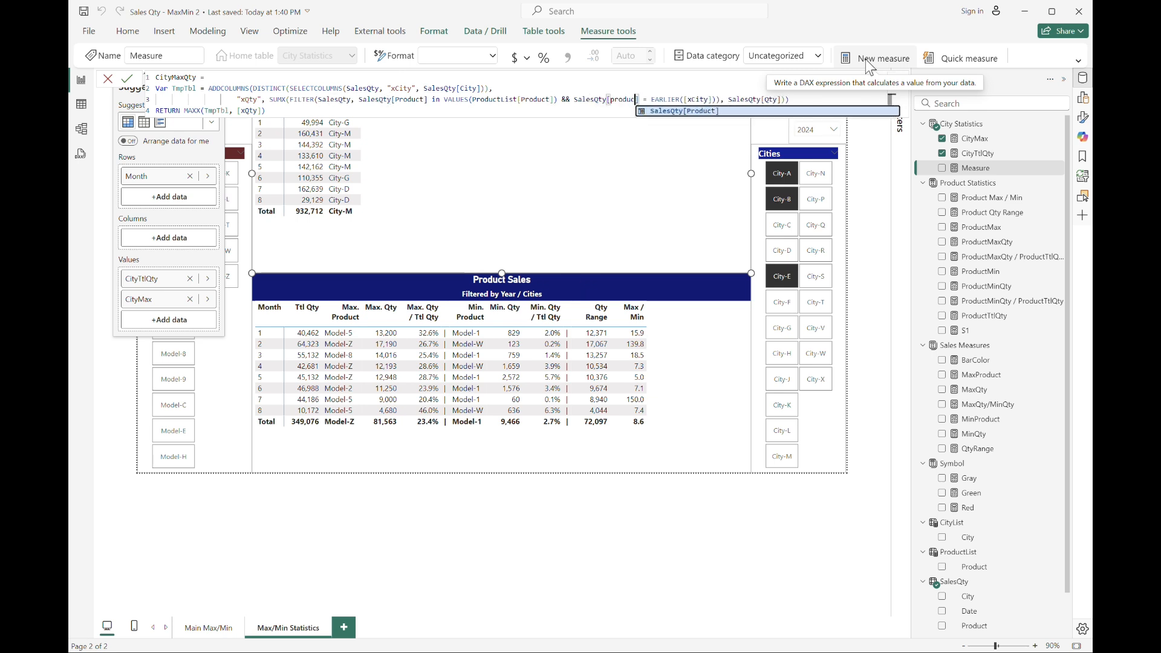
key(Tab)
key(Return)
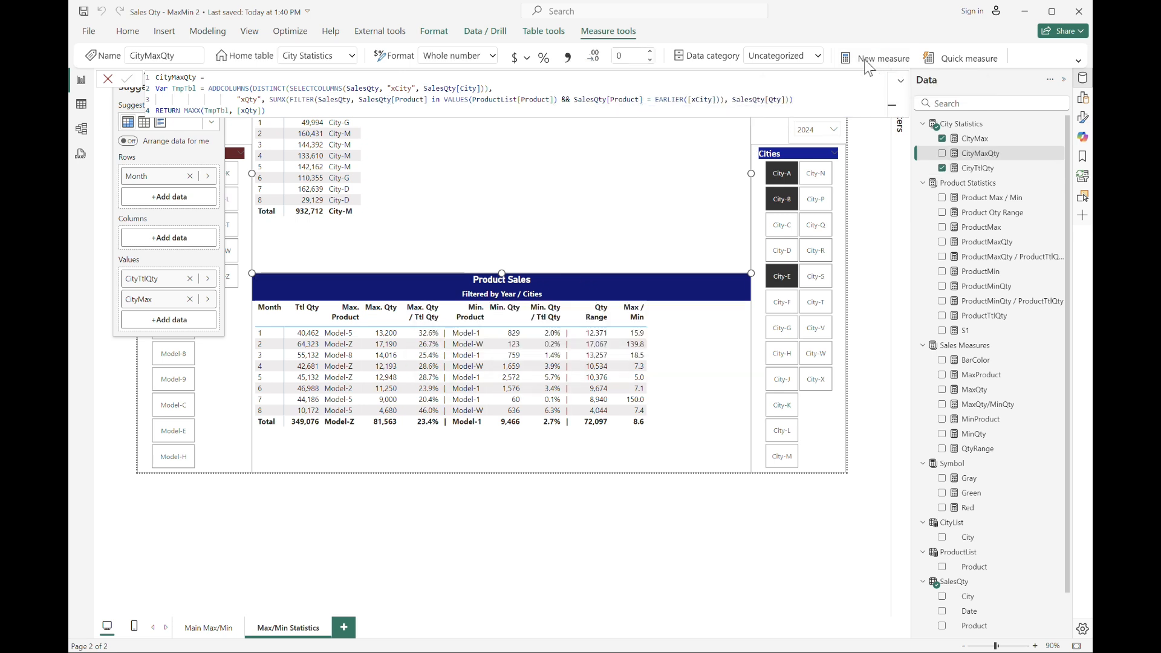
Add the CityMaxQty measure to the values of the Cities Sales table.
drag(976, 153, 160, 328)
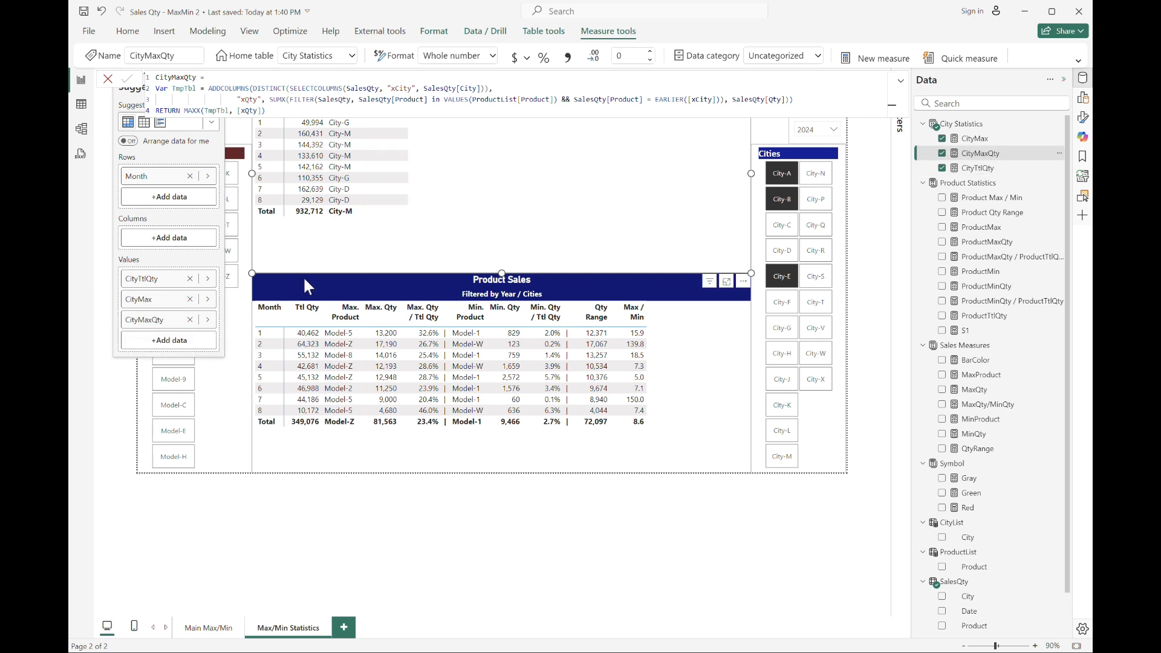
click(475, 198)
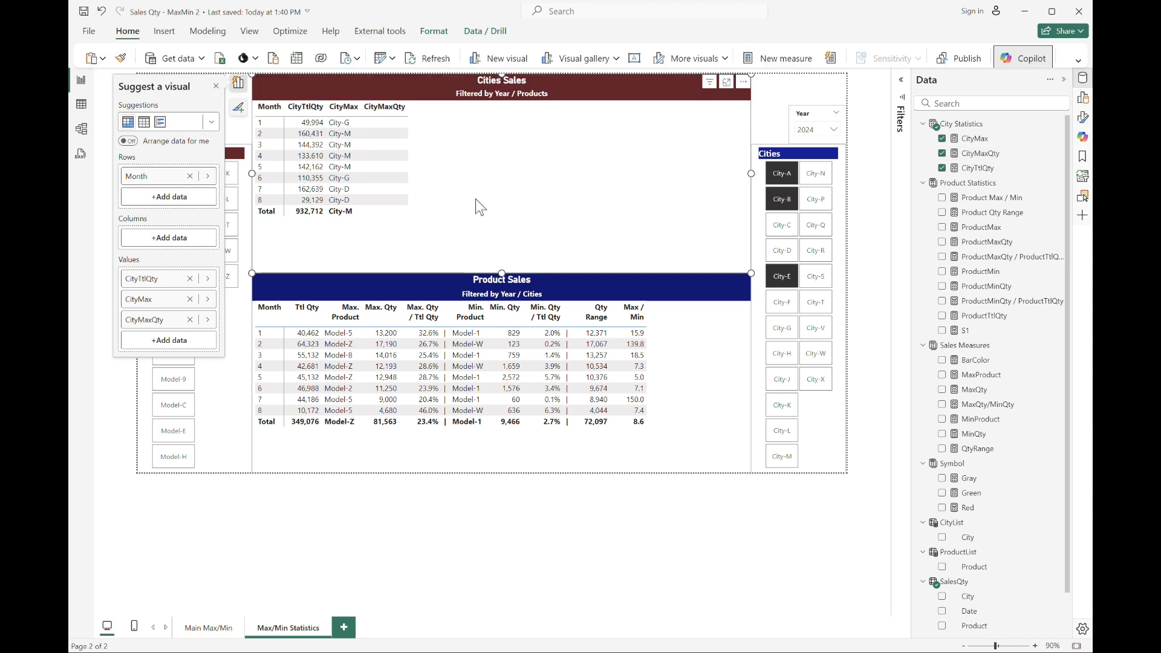
Change the CityMaxQty comparison before EARLIER to SalesQty[City], commit it, and give the measure a thousands separator.
click(977, 168)
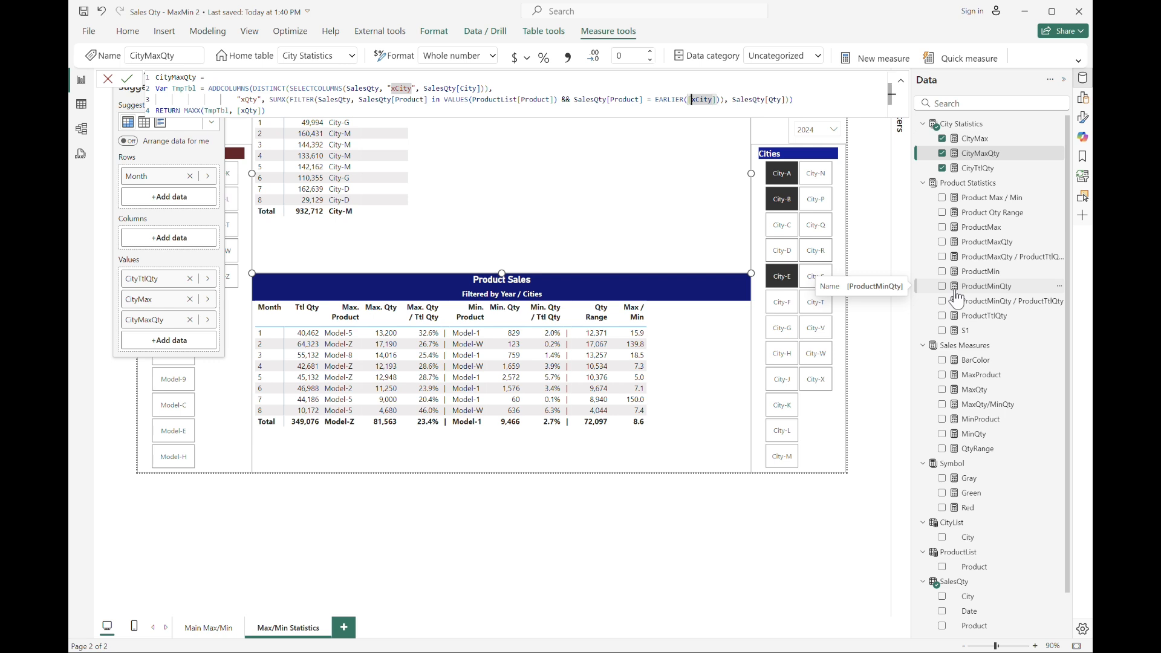
key(Left)
key(Left)
key(Left)
key(Left)
key(Left)
key(Left)
key(Left)
key(Left)
key(Left)
key(Left)
key(Left)
key(Left)
key(Left)
key(shift+Left)
key(shift+Left)
key(shift+Left)
key(shift+Left)
key(shift+Left)
key(shift+Left)
key(shift+Left)
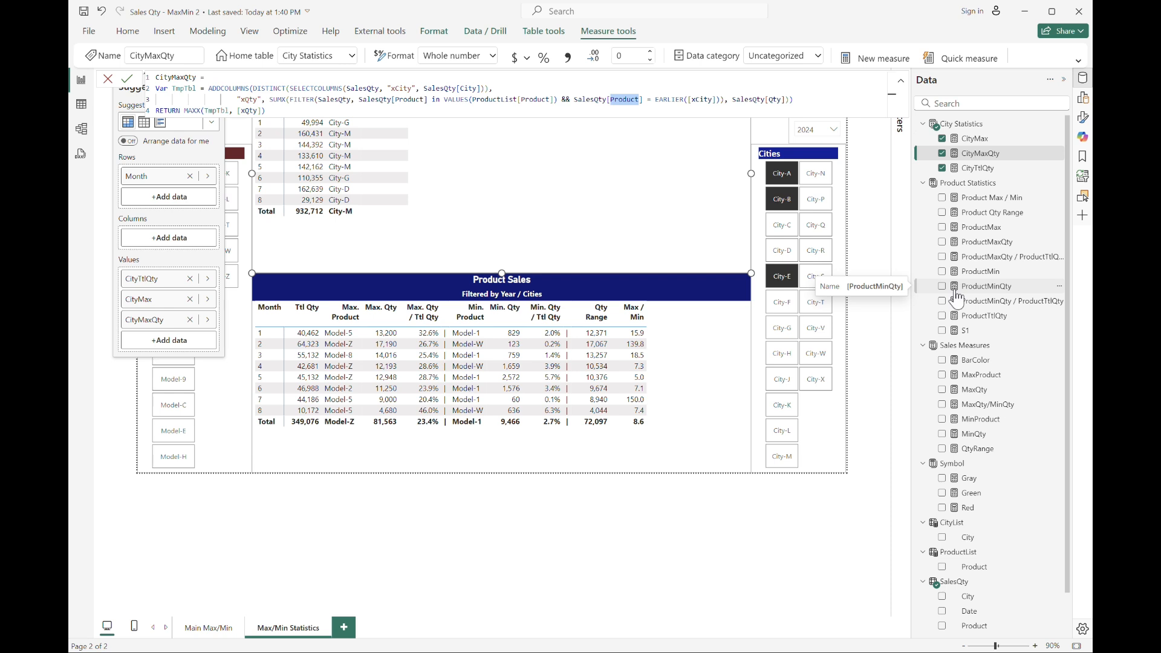
text(City)
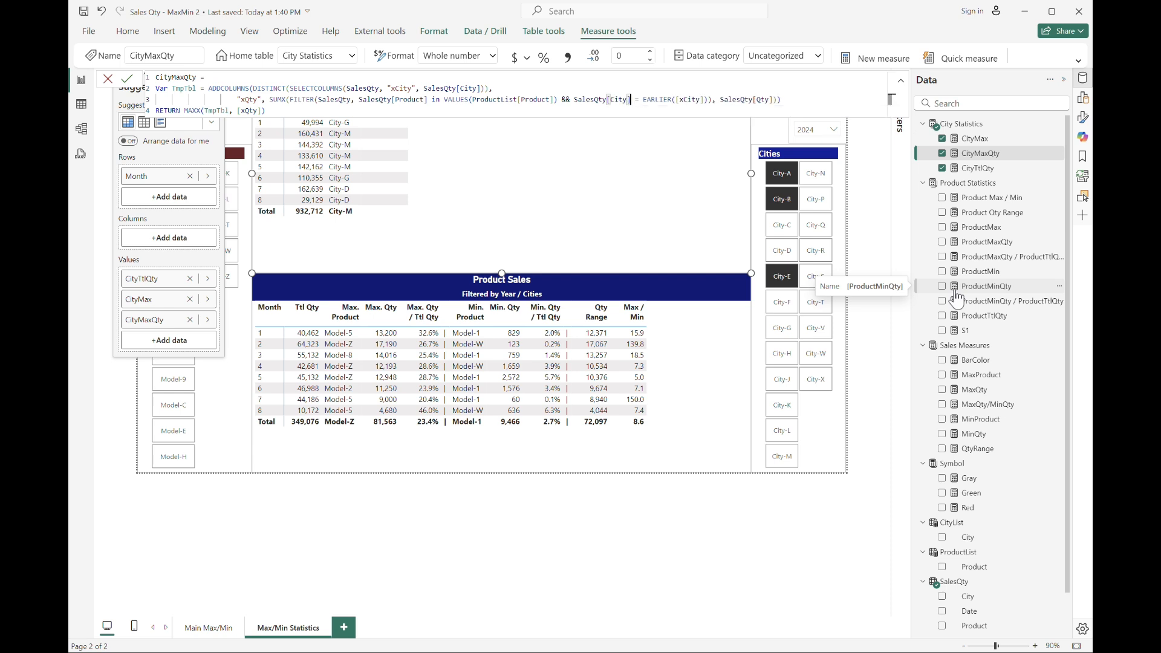
key(Return)
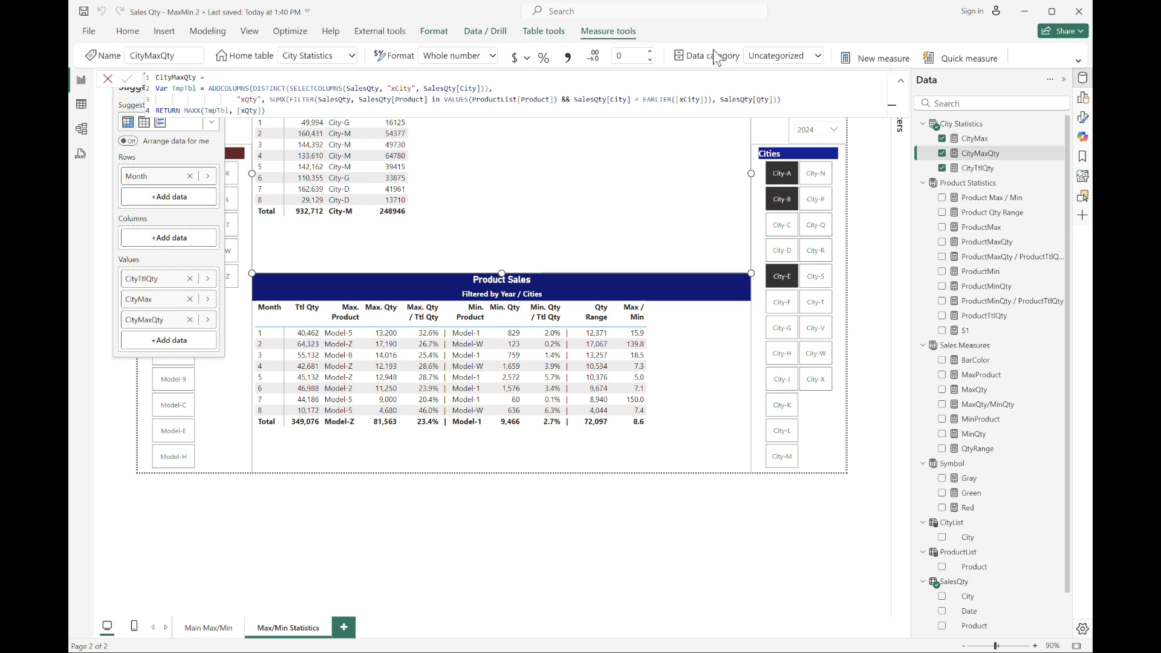
click(567, 56)
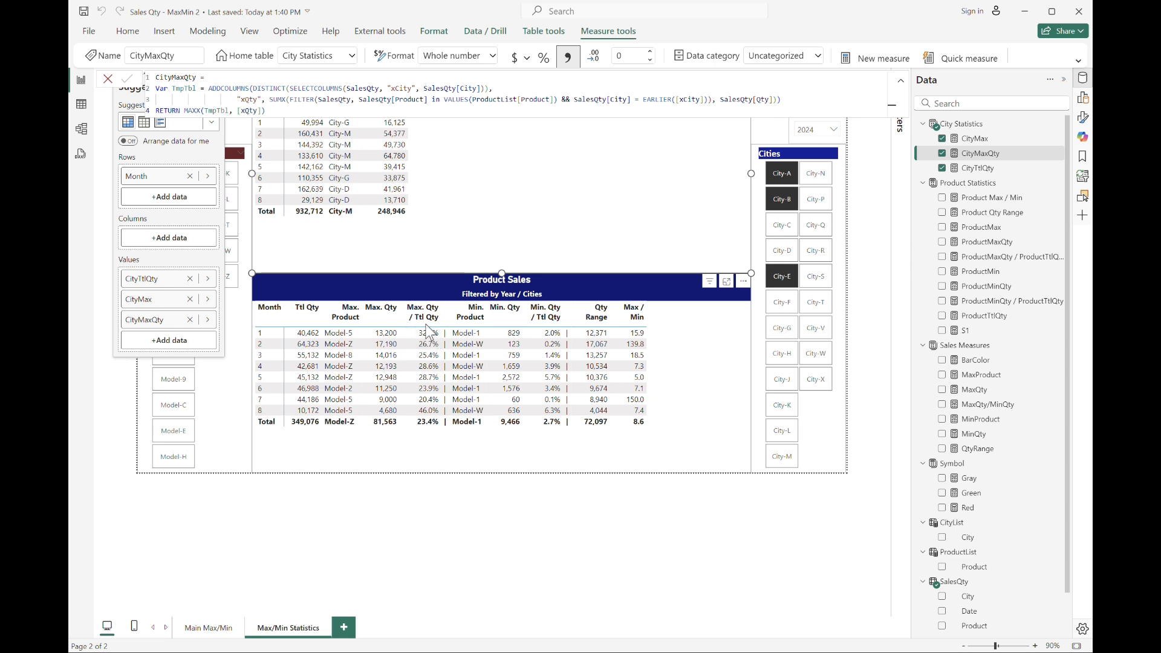
Copy the ProductMaxQty / ProductTtlQty formula into a new City Statistics measure, replacing every Product with City.
click(1019, 257)
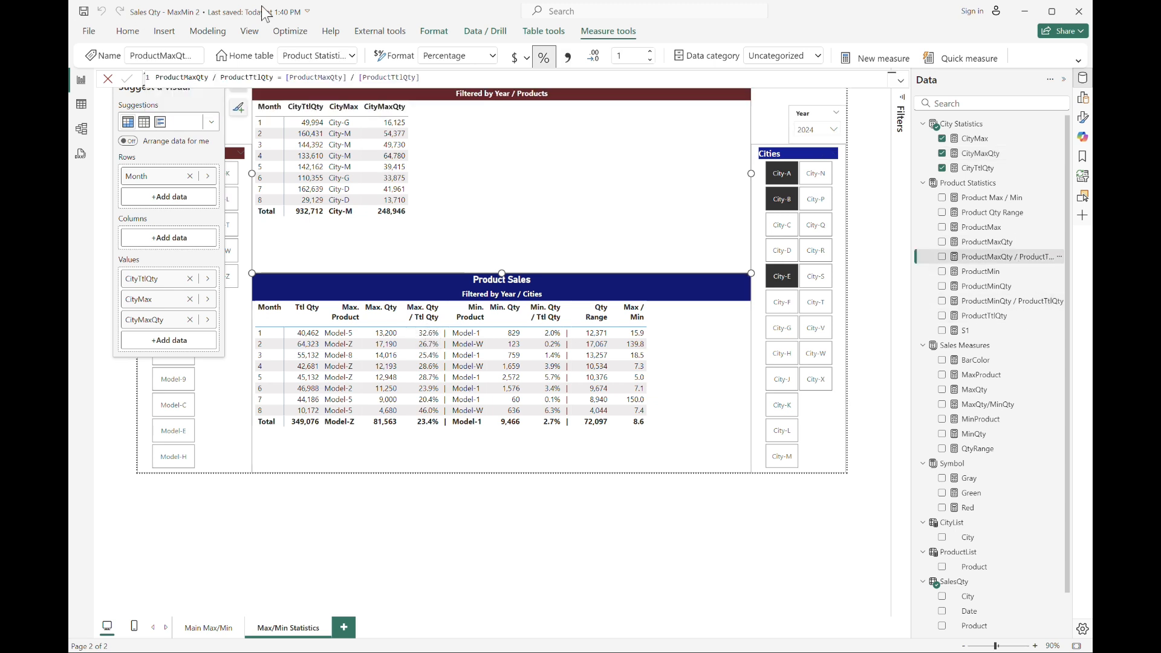
key(ctrl+a)
key(ctrl+c)
click(974, 139)
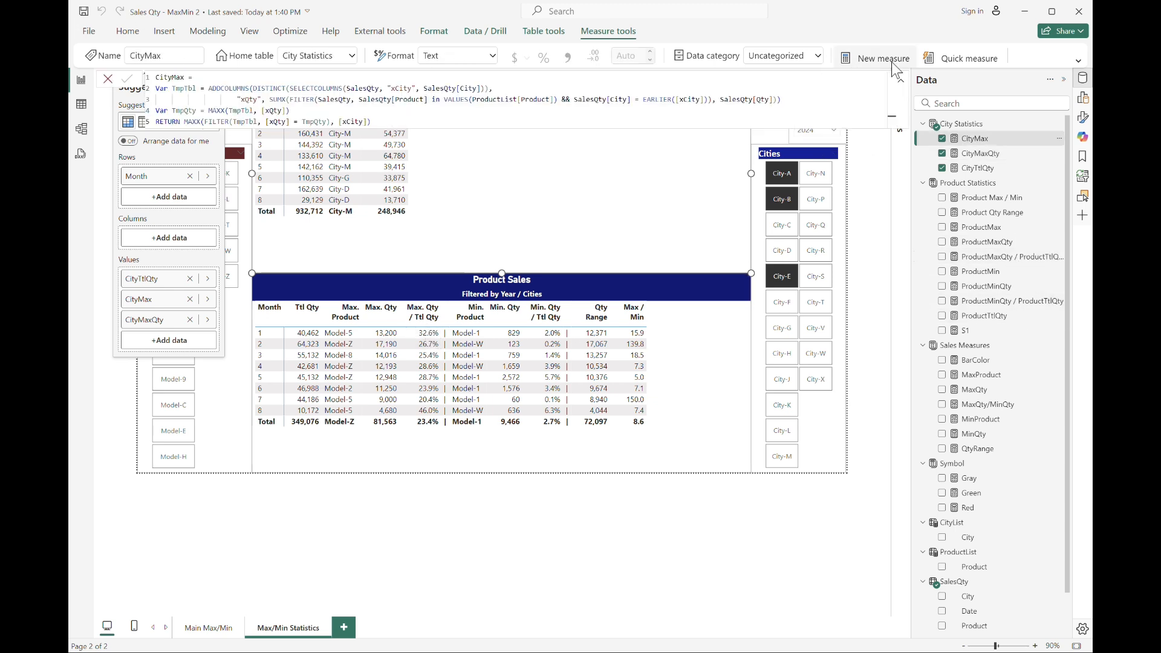
key(ctrl+v)
key(Home)
key(shift+Right)
key(shift+Right)
key(shift+Right)
key(shift+Right)
key(shift+Right)
key(shift+Right)
key(shift+Right)
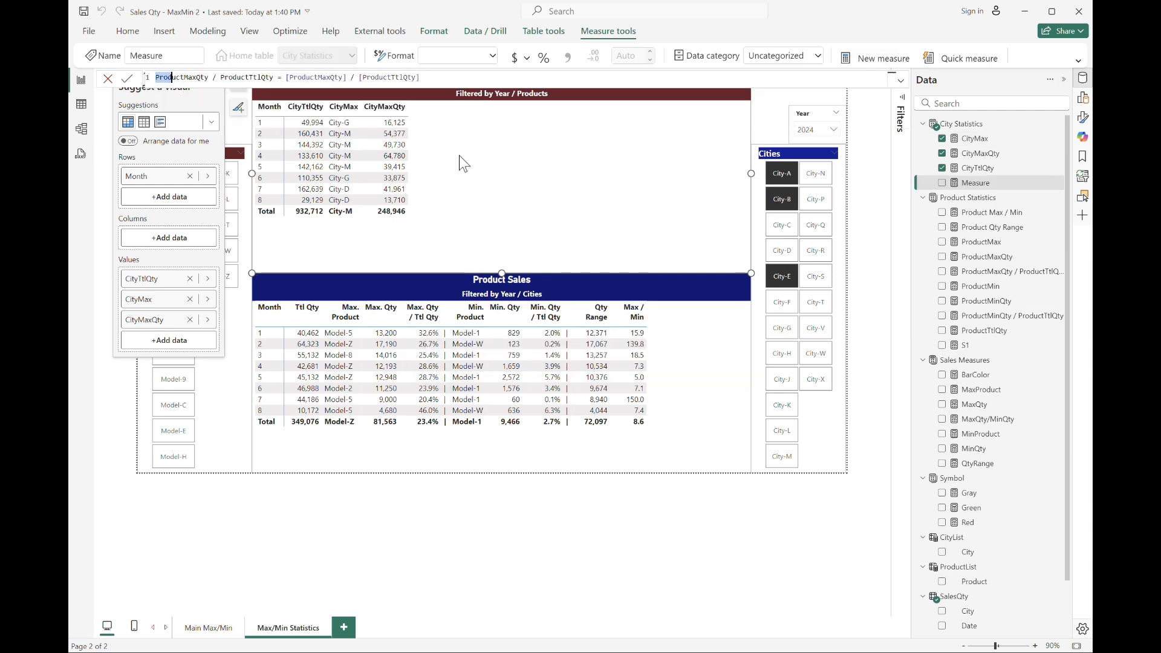
key(ctrl+shift+l)
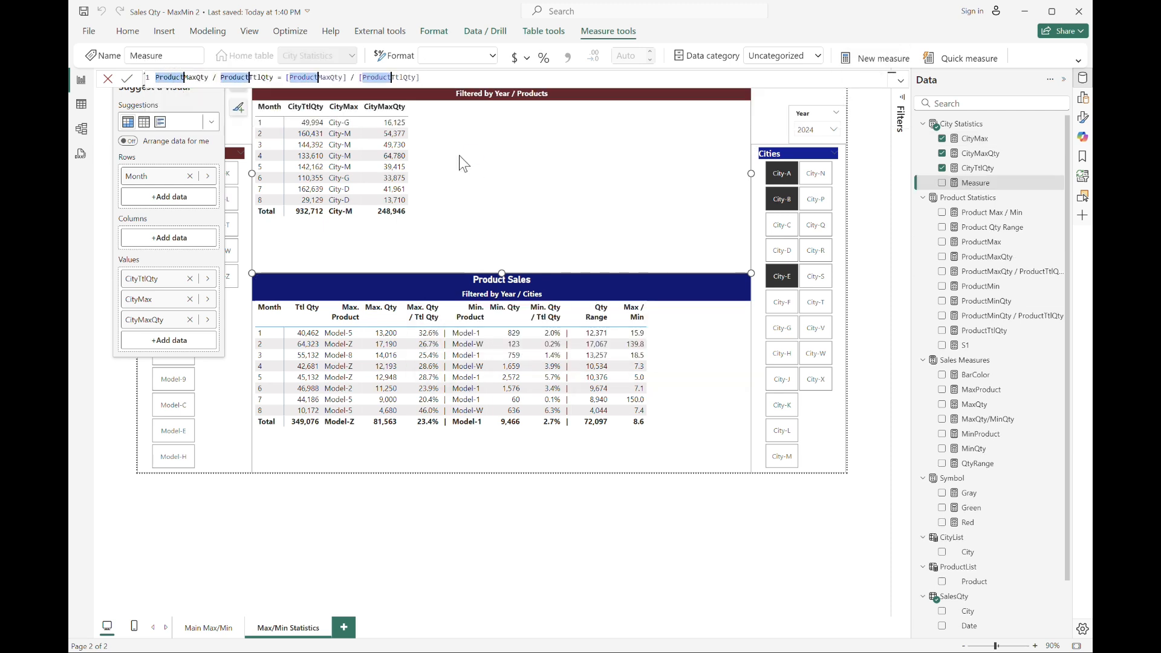
text(City)
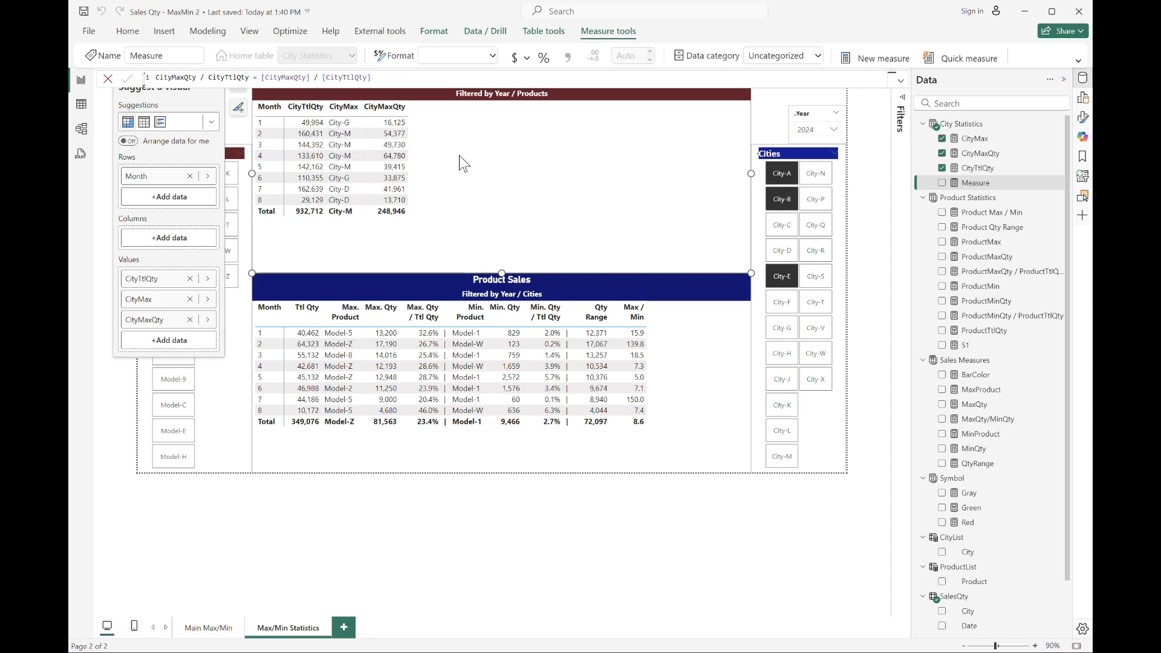
key(Return)
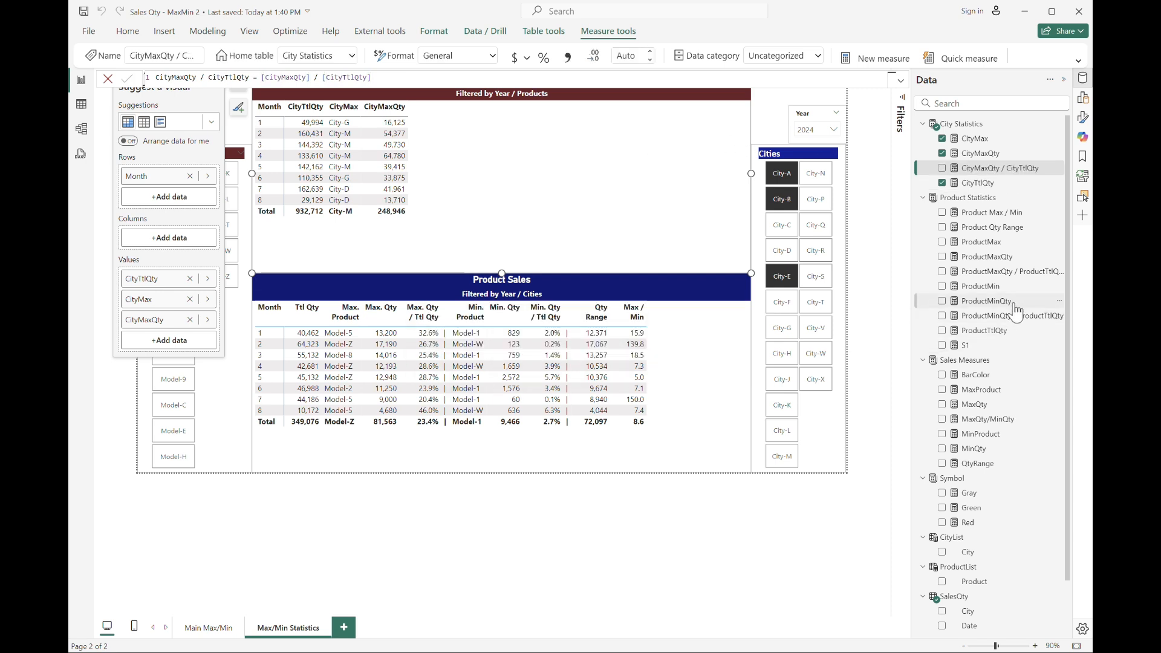
Copy the ProductMin formula into a new City Statistics measure and replace every Product in it with City.
click(985, 286)
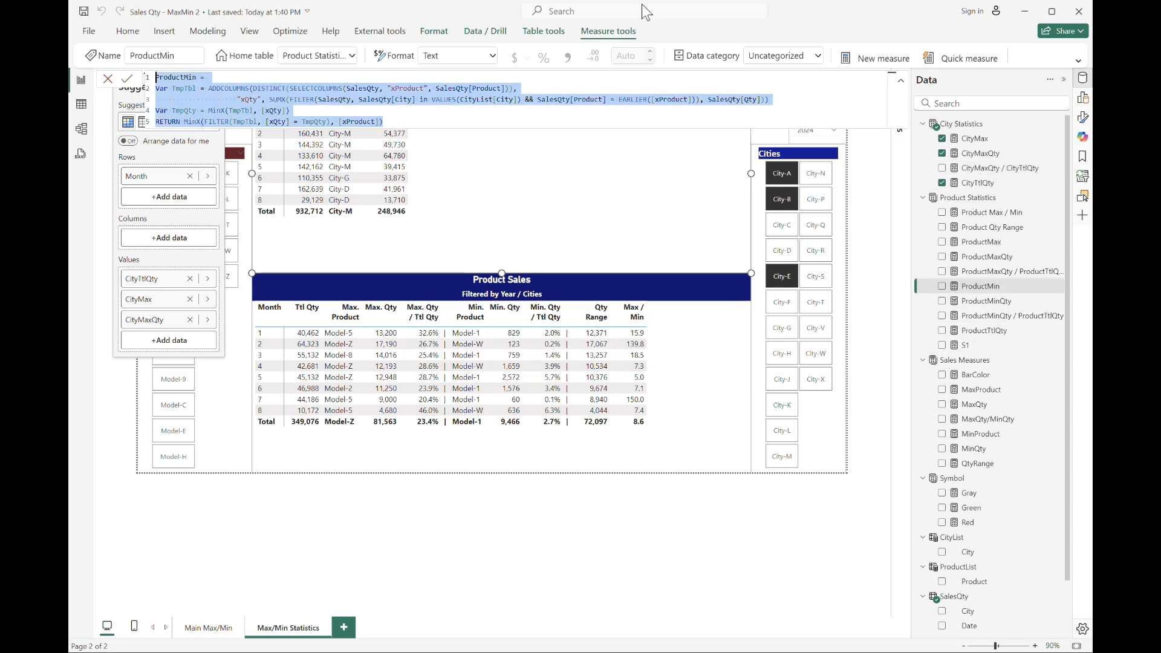
click(964, 124)
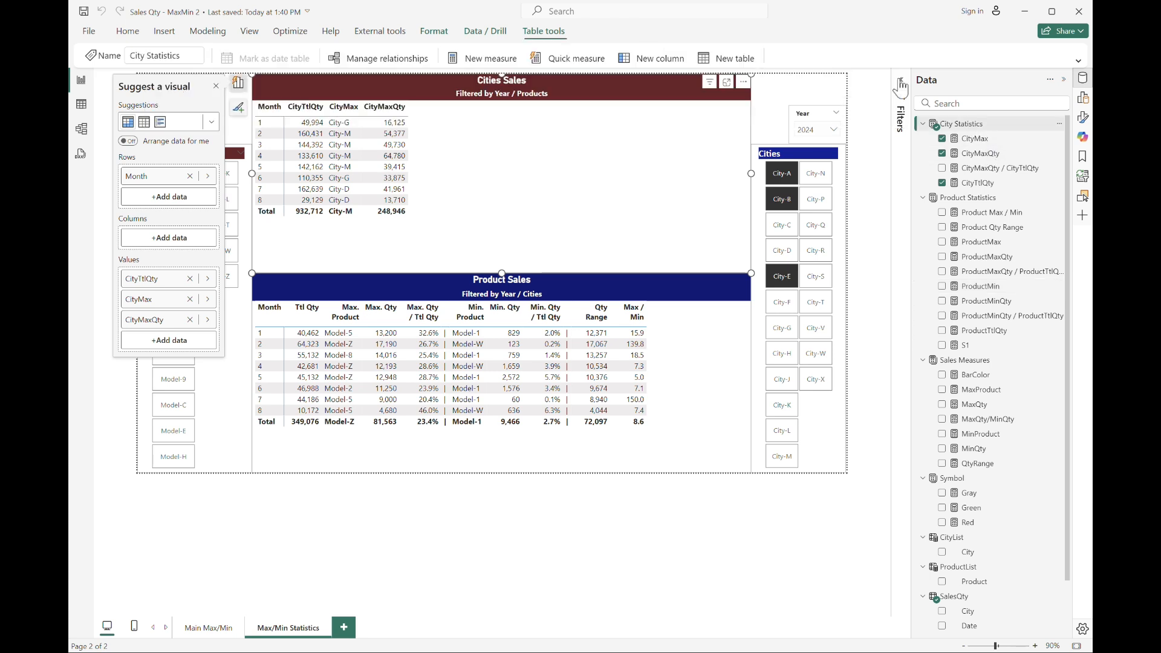
click(503, 59)
text(ProductMin = Var TmpTbl = ADDCOLUMNS(DISTINCT(SELECTCOLUMNS(SalesQty, "xProduct", SalesQty[Product])),                     "xQty", SUMX(FILTER(SalesQty, SalesQty[City] in VALUES(CityList[City]) && SalesQty[Product] = EARLIER([xProduct])), SalesQty[Qty])) Var TmpQty = MinX(TmpTbl, [xQty]) RETURN MinX(FILTER(TmpTbl, [xQty] = TmpQty), [xProduct]))
key(ctrl+Home)
key(shift+Right)
key(shift+Right)
key(shift+Right)
key(shift+Right)
key(shift+Right)
key(shift+Right)
key(shift+Right)
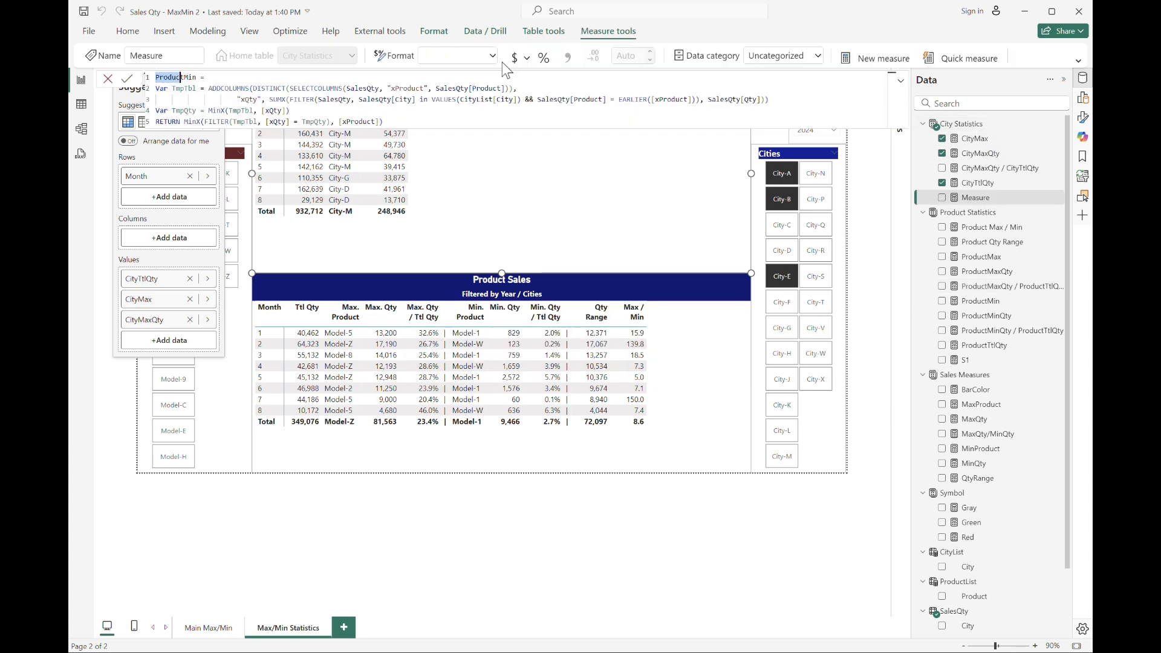
key(ctrl+shift+l)
text(City)
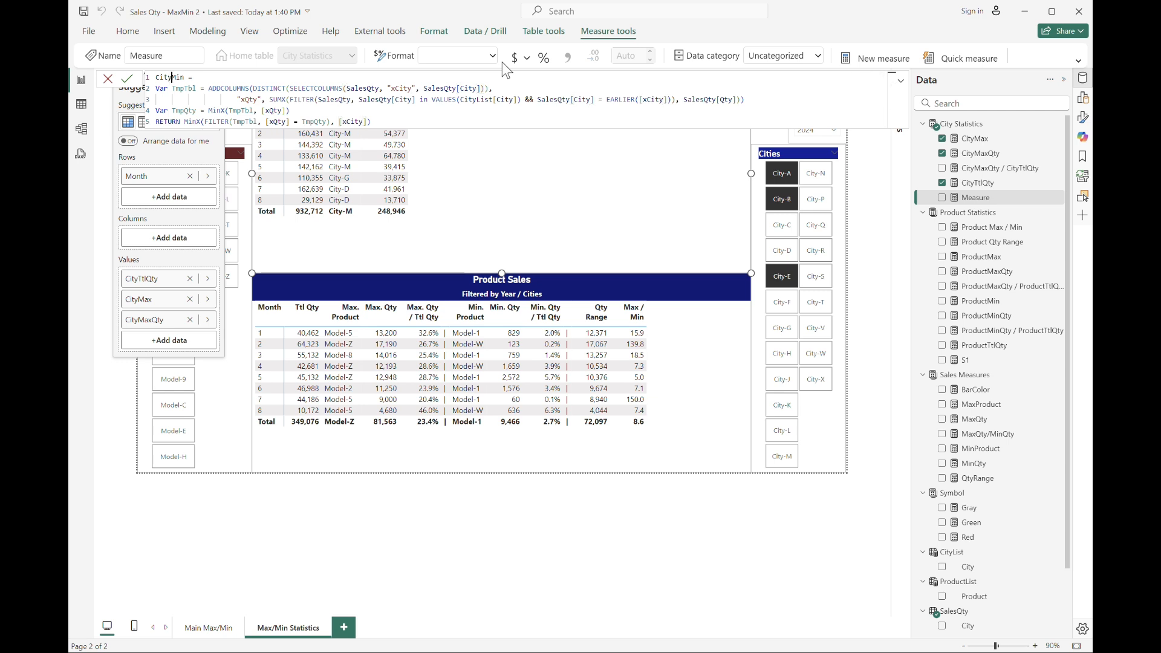
Change the CityMin filter references to SalesQty[Product] and ProductList[Product], then commit the measure.
key(Down)
key(ctrl+Right)
key(Right)
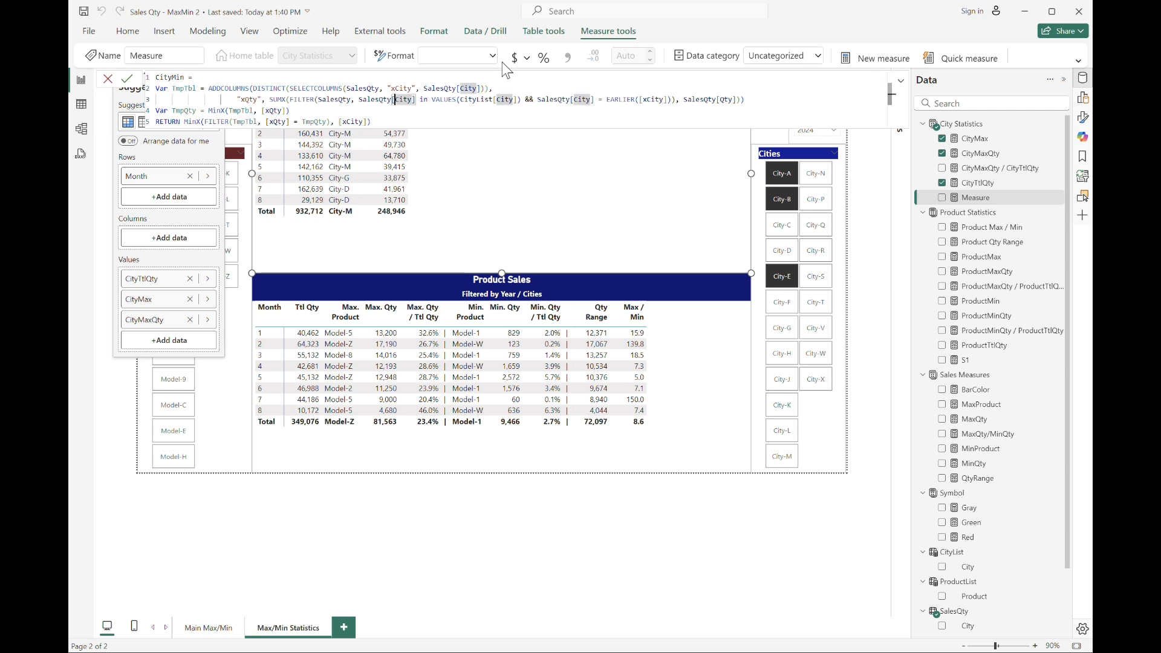
key(ctrl+shift+Right)
text(Product)
key(Tab)
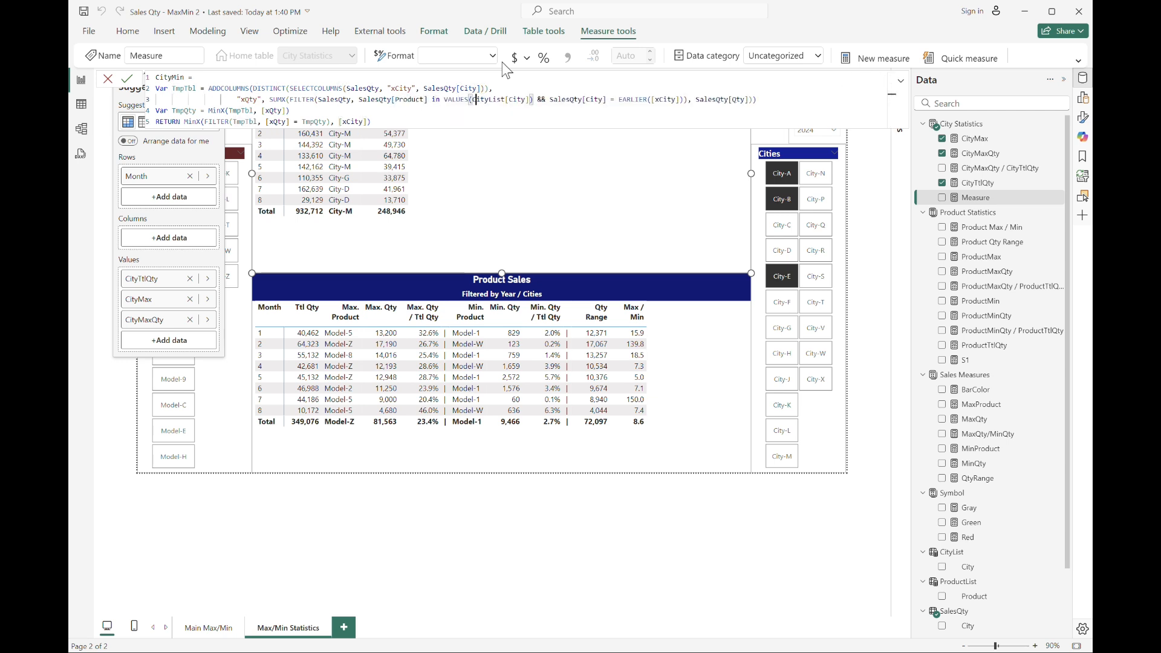
text(Product)
key(Escape)
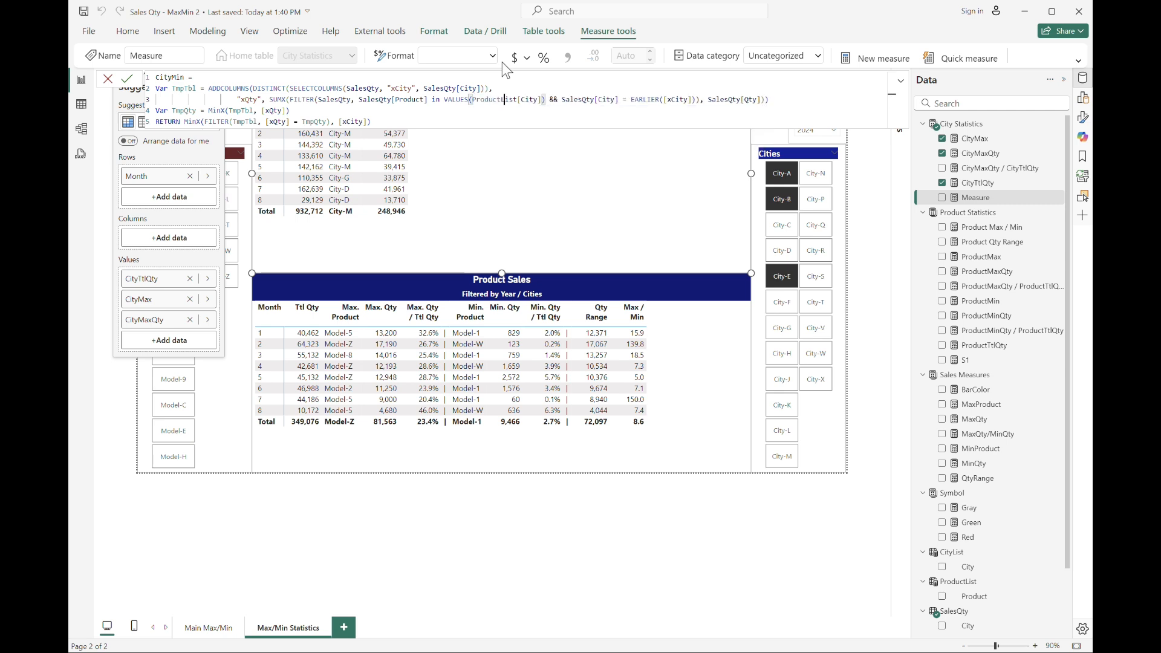
key(ctrl+Right)
key(Right)
text(Product)
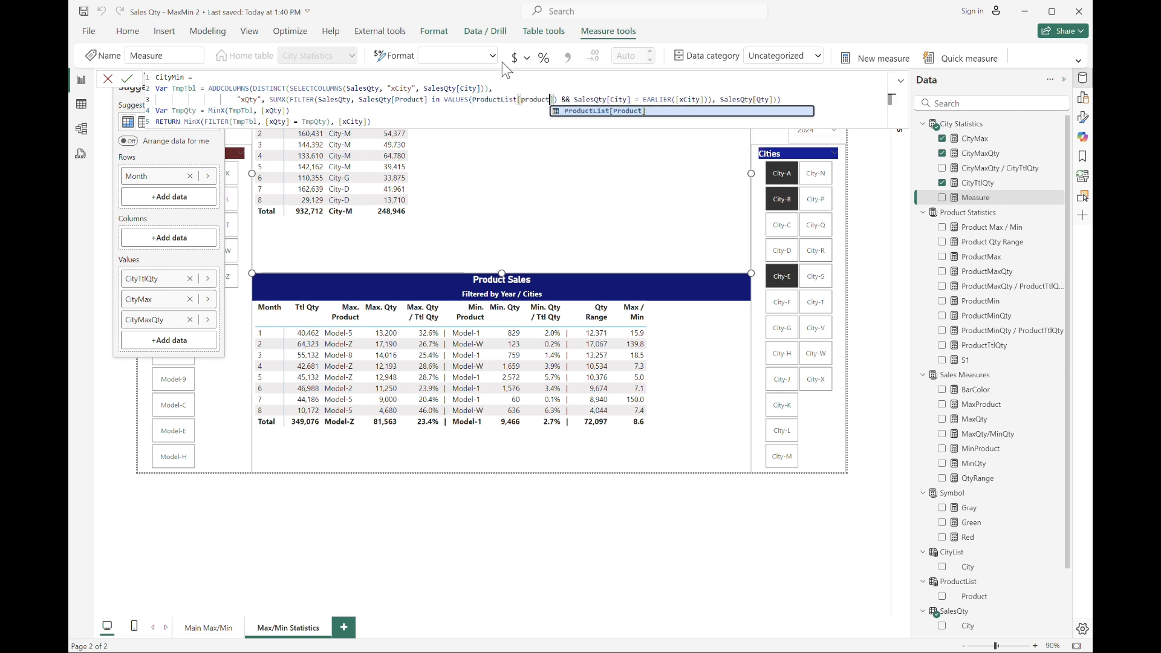
key(Tab)
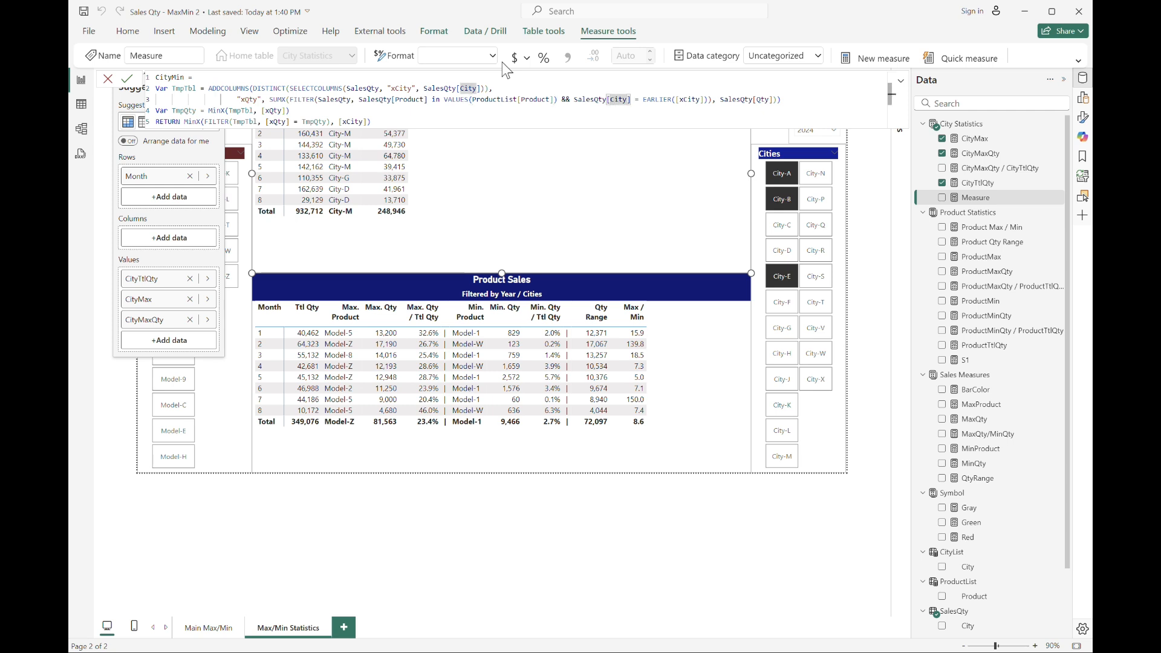
key(Return)
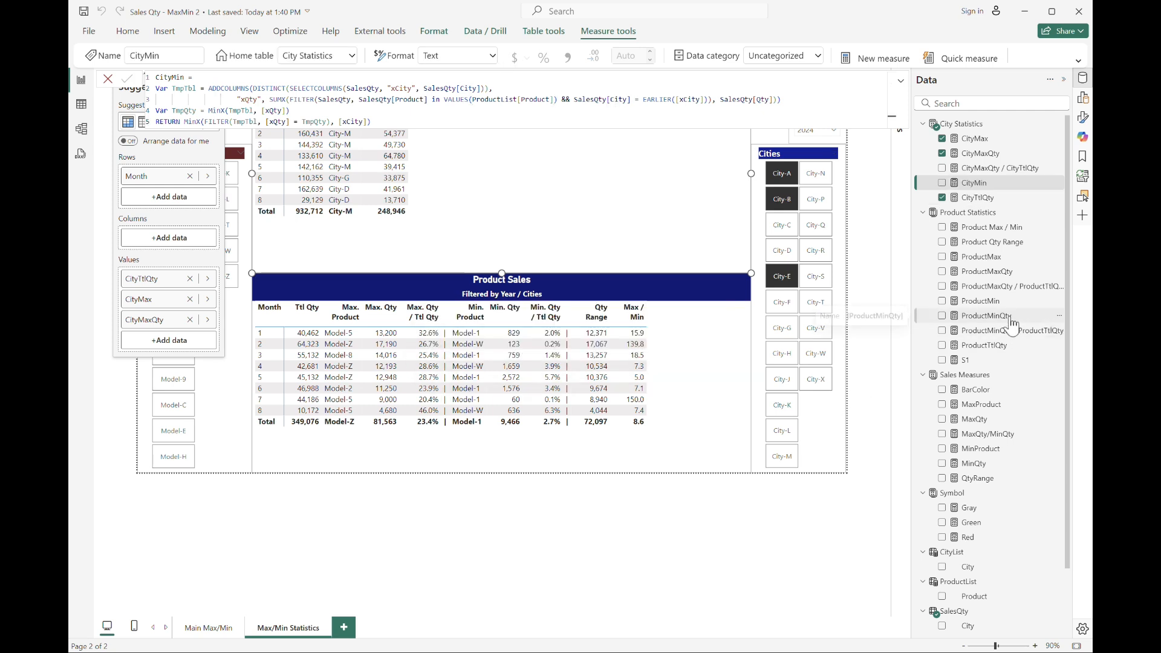
Copy the ProductMinQty formula into a new City Statistics measure and replace every Product in it with City.
click(985, 316)
click(328, 111)
key(ctrl+a)
key(ctrl+c)
click(965, 168)
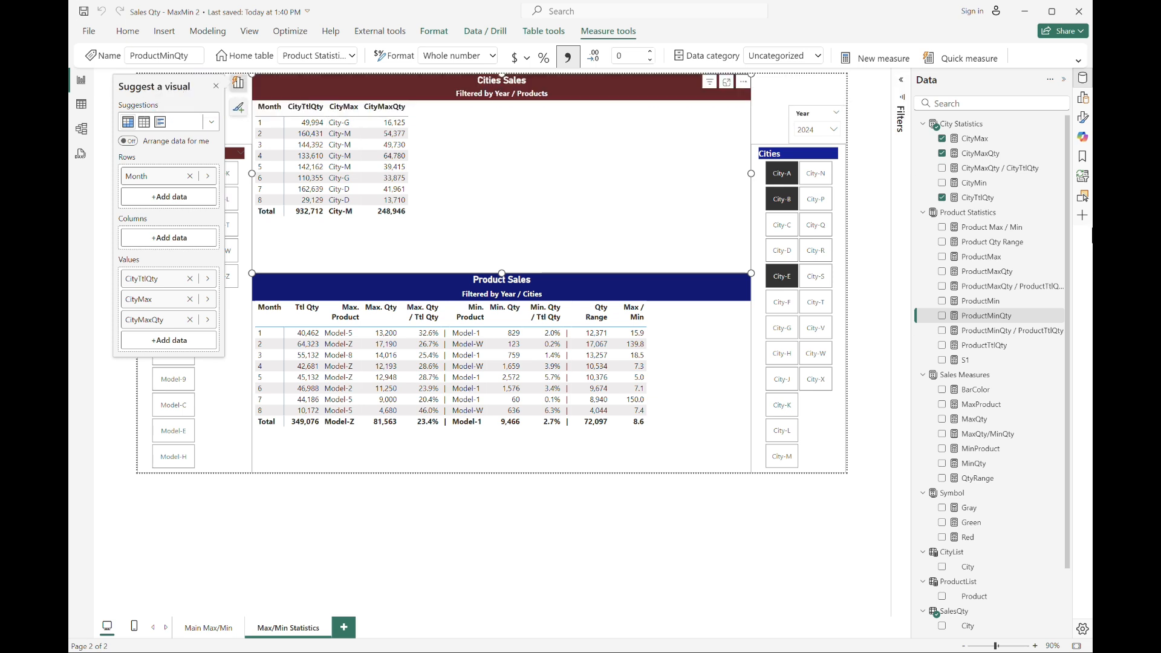
click(877, 58)
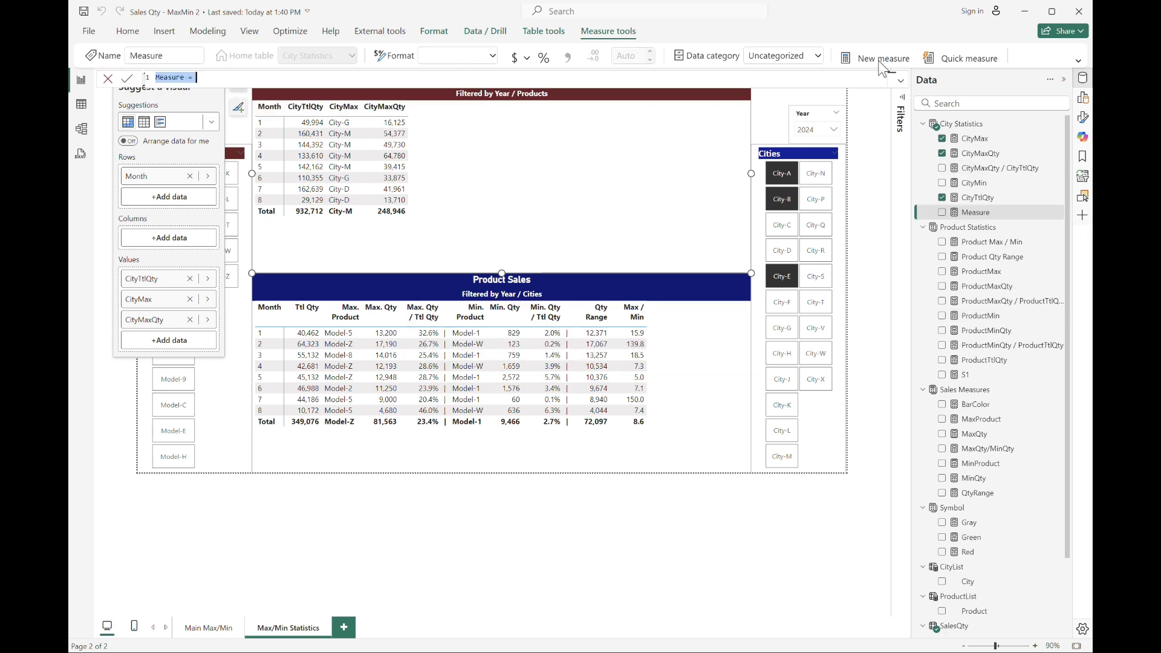
key(ctrl+v)
key(shift+Right)
key(shift+Right)
key(shift+Right)
key(shift+Right)
key(shift+Right)
key(shift+Right)
key(shift+Right)
key(ctrl+shift+l)
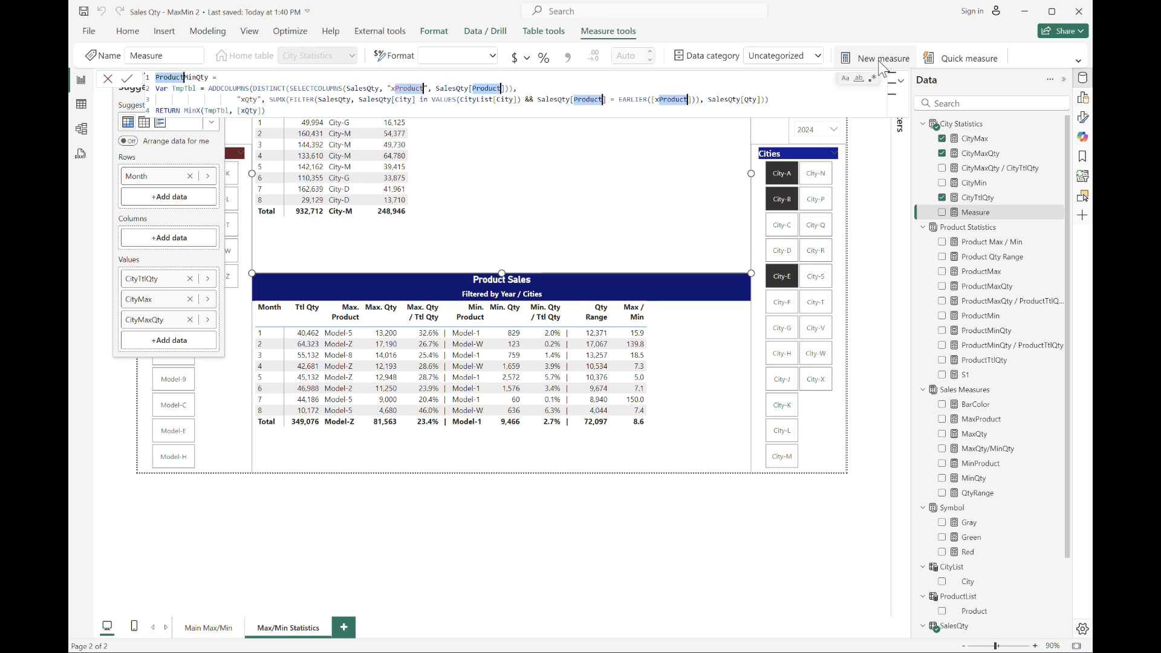
text(City)
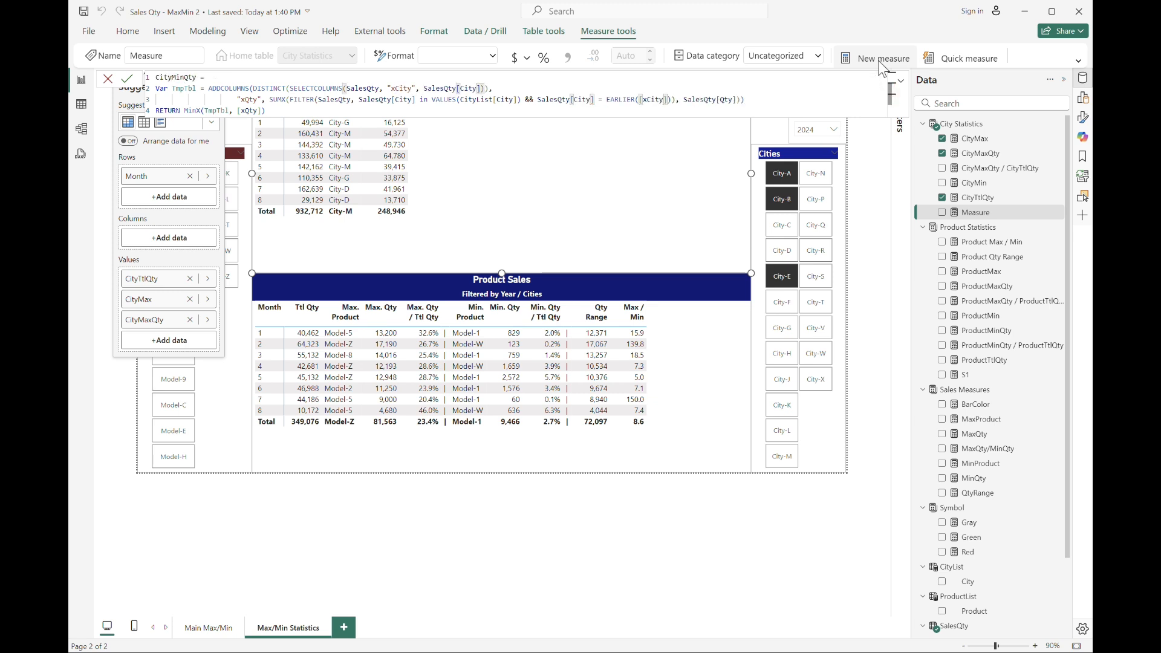
Change the first SUMX filter reference in the new CityMinQty measure to SalesQty[Product].
key(Escape)
key(Down)
key(Right)
key(Right)
key(Right)
key(Right)
key(Right)
key(Right)
key(Right)
key(Right)
key(Right)
key(Right)
key(Right)
key(Right)
key(Right)
key(Right)
key(Right)
key(Right)
key(Right)
key(Right)
key(Right)
key(Right)
key(Right)
key(Right)
key(Right)
key(Right)
key(Down)
Change the VALUES reference in CityMinQty to ProductList[Product], then commit the measure.
key(Right)
key(shift+Right)
key(shift+Right)
key(shift+Right)
key(shift+Right)
text(Product)
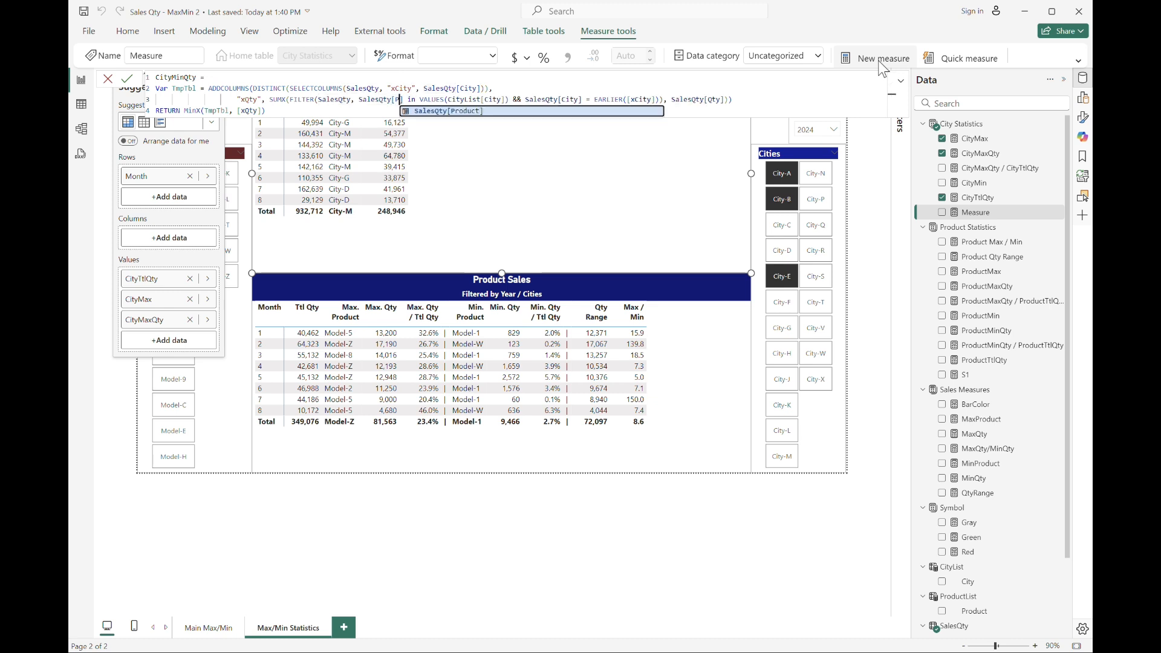
key(Right)
key(Right)
key(Right)
key(Right)
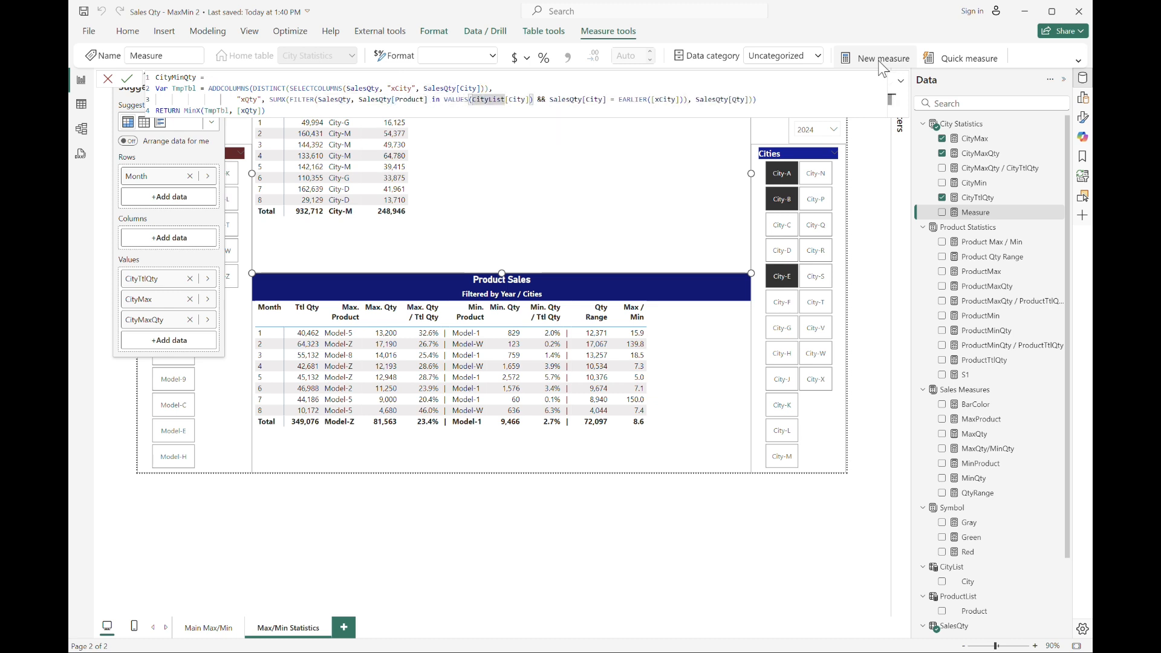
text(Pro)
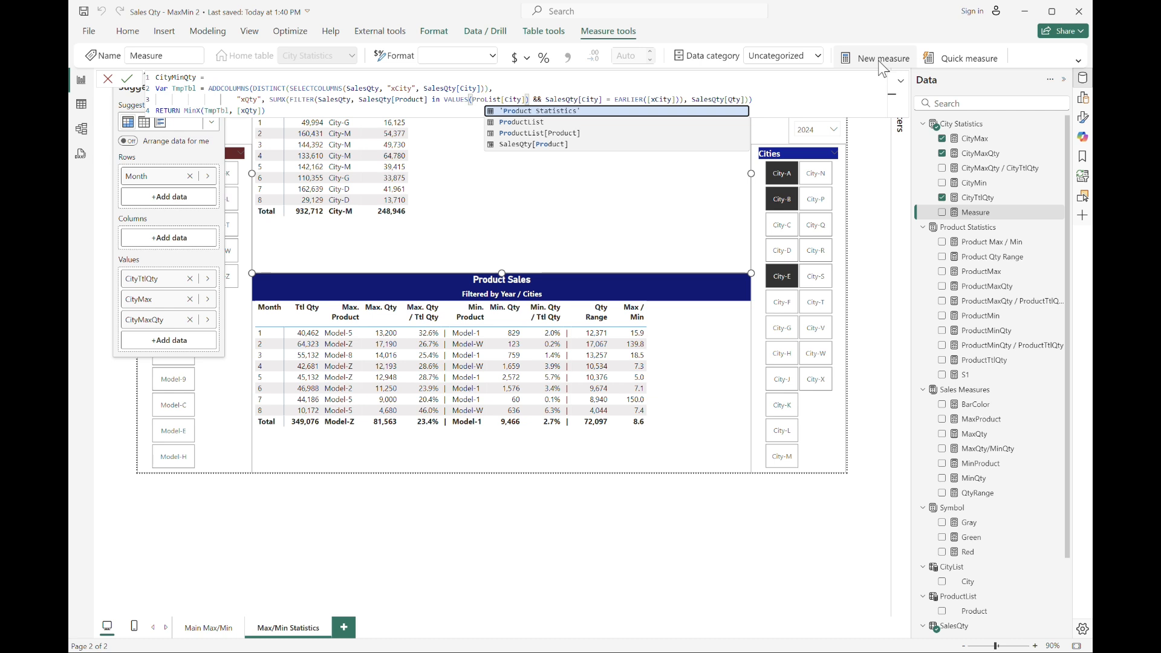
key(Down)
key(Tab)
key(Right)
key(Right)
key(Right)
key(Right)
key(Right)
key(Right)
key(Right)
key(Right)
key(Right)
key(Right)
key(Right)
key(Right)
key(Right)
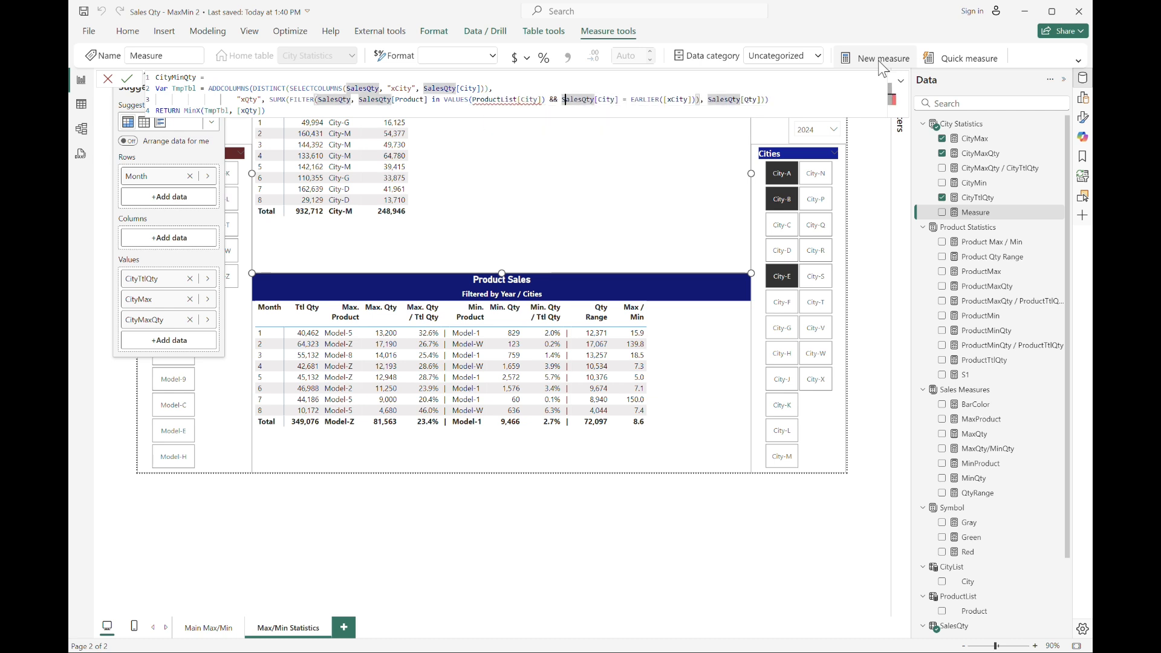
key(Left)
key(Left)
key(Left)
key(Left)
key(Left)
key(Left)
key(Left)
key(shift+Left)
key(shift+Left)
key(shift+Left)
key(shift+Left)
text(Product)
key(Tab)
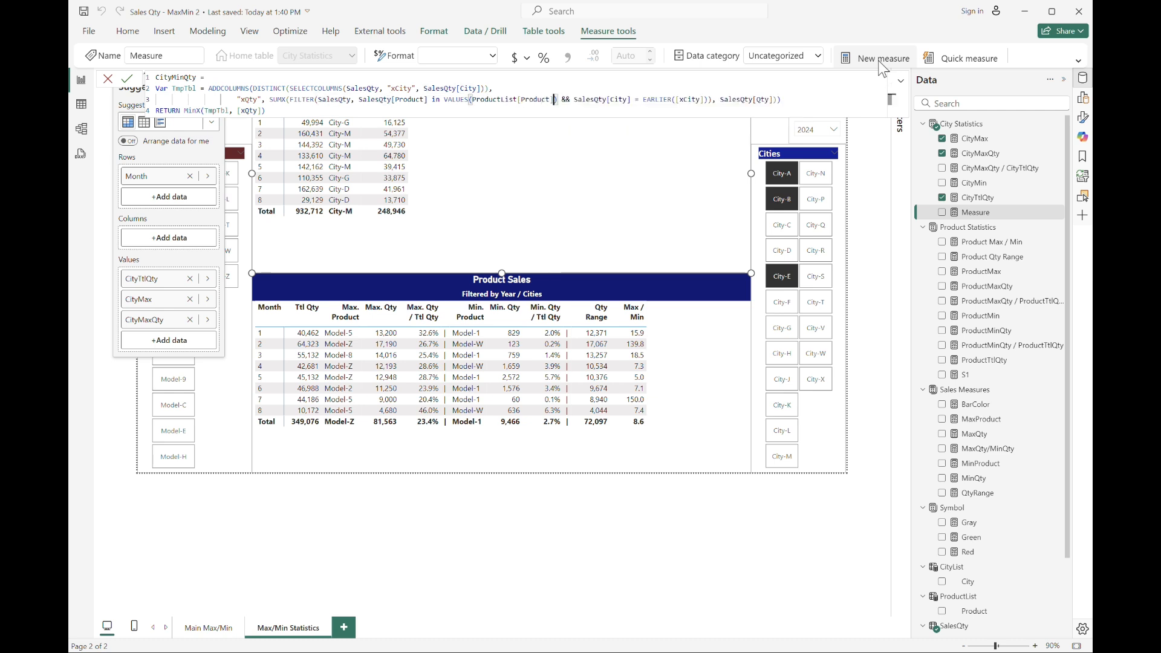
key(Return)
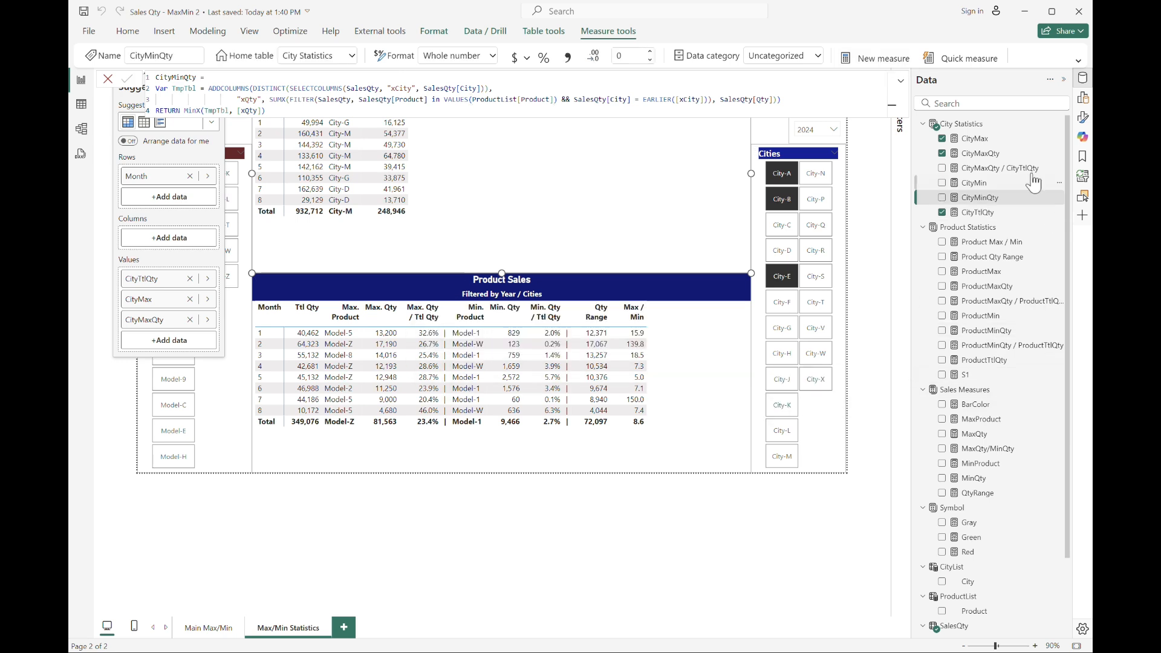
Copy the ProductMinQty / ProductTtlQty formula into a new City Statistics measure and replace every Product in it with City.
click(1030, 349)
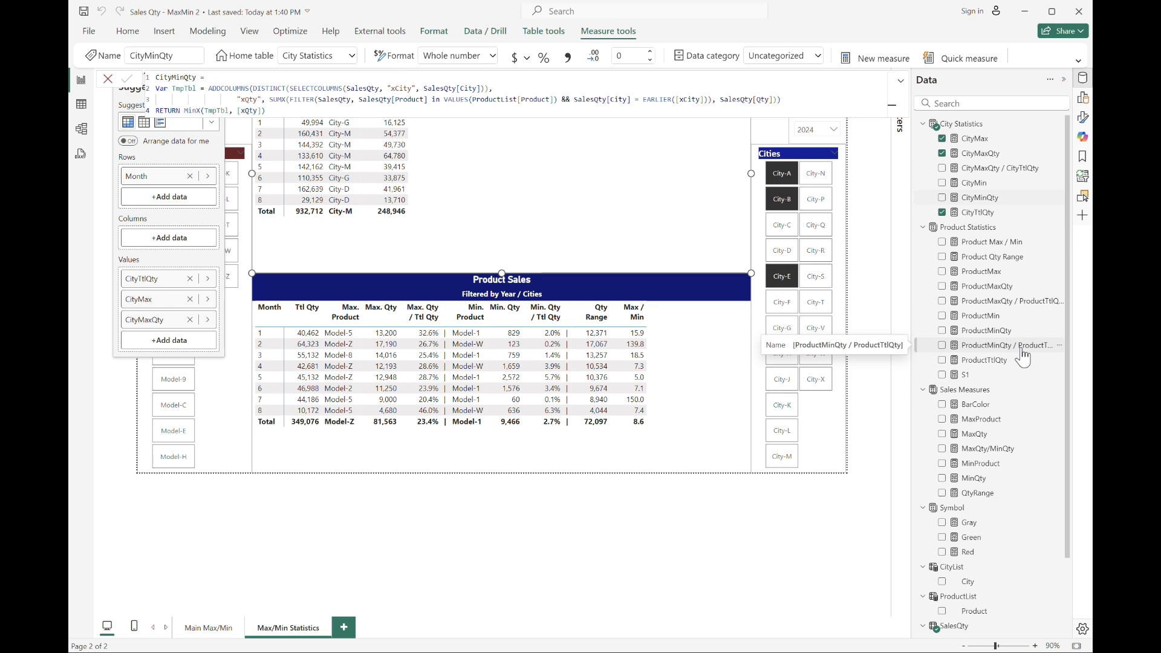
drag(465, 77, 156, 78)
key(ctrl+c)
click(975, 139)
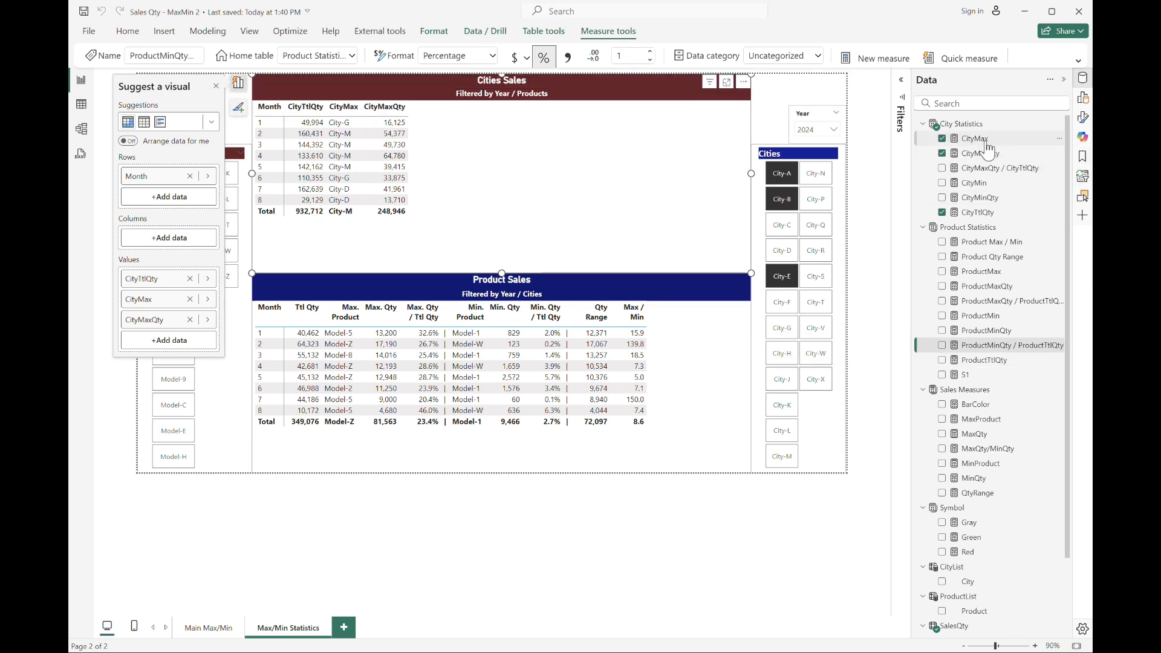
click(871, 58)
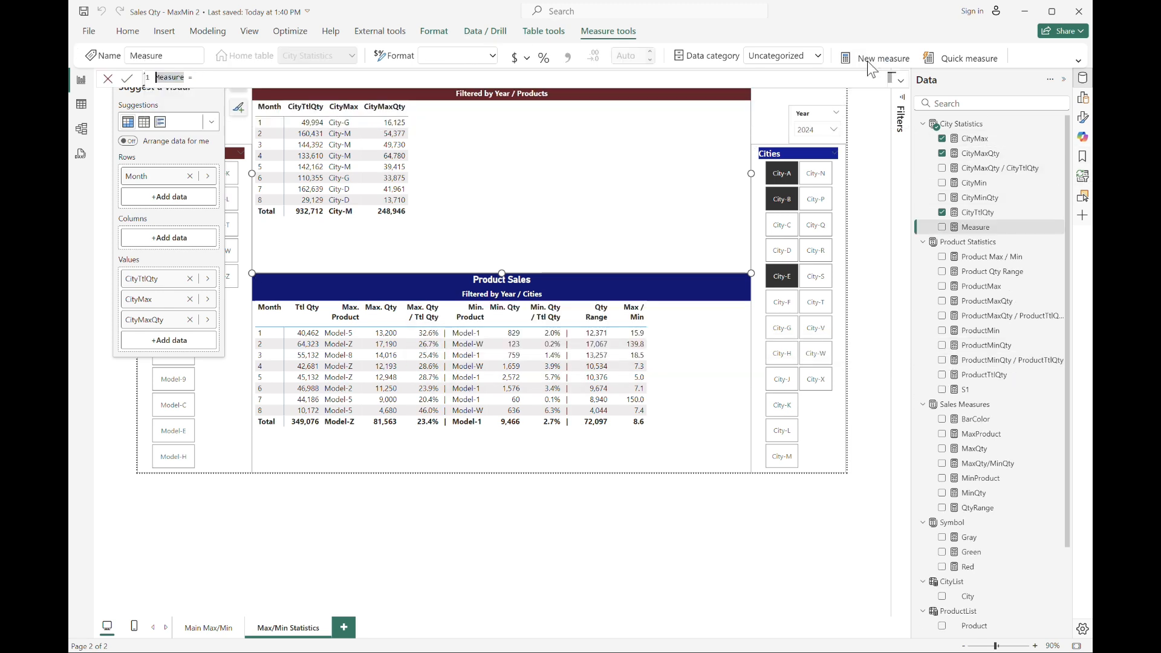
key(ctrl+v)
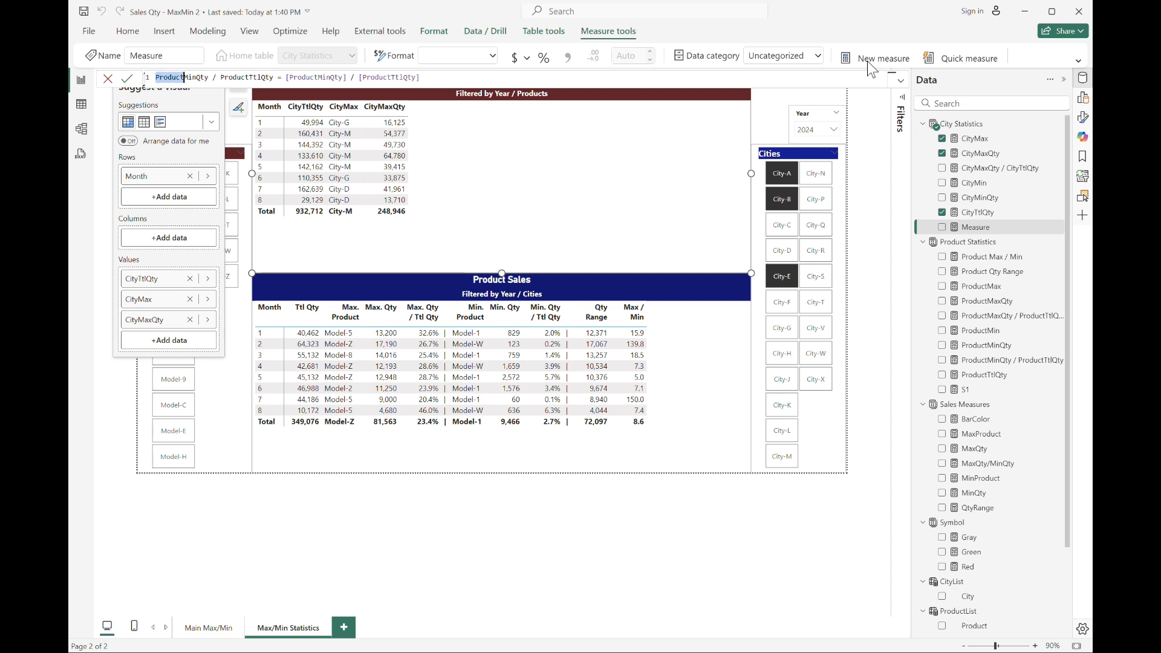
key(ctrl+shift+l)
key(Delete)
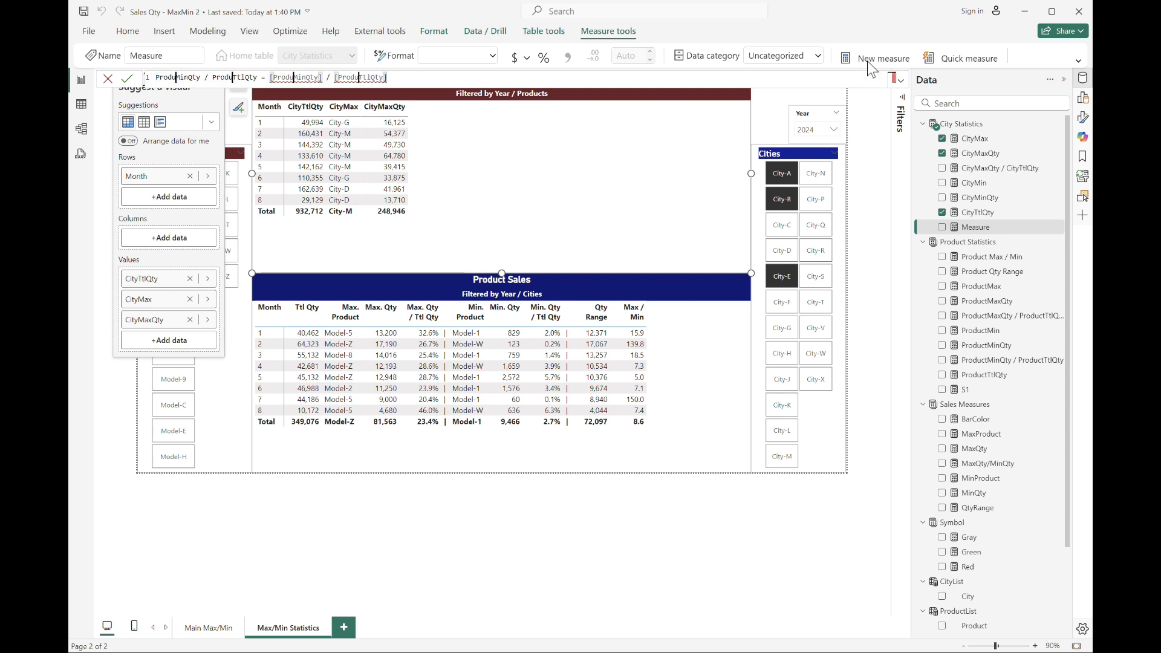
text(City)
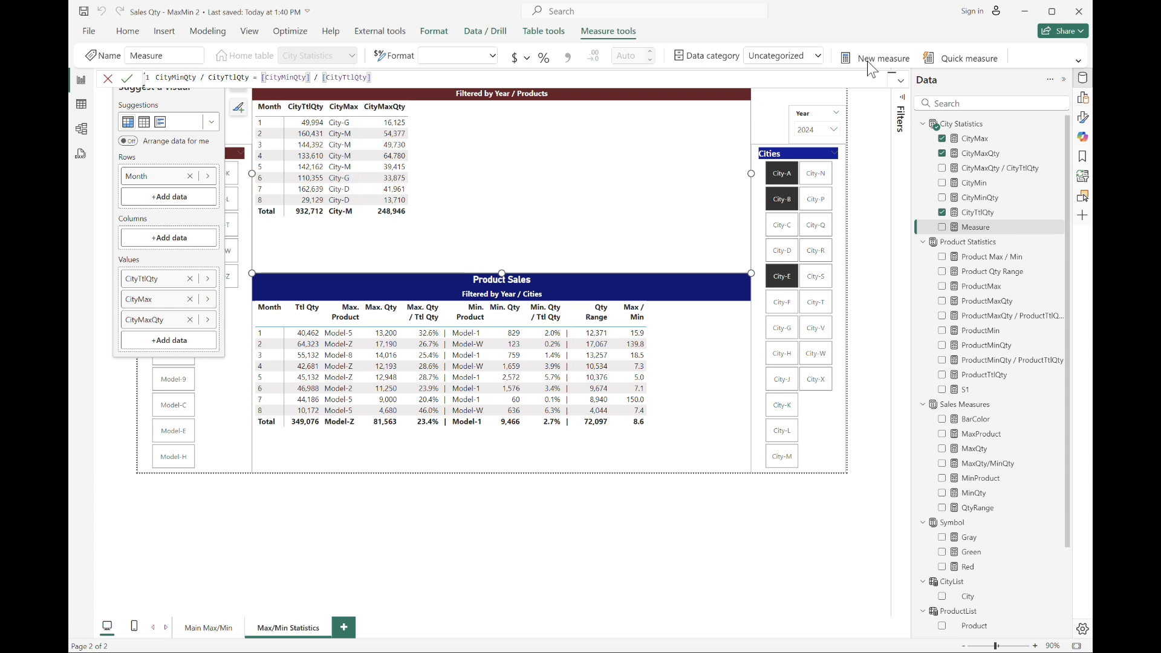
key(Return)
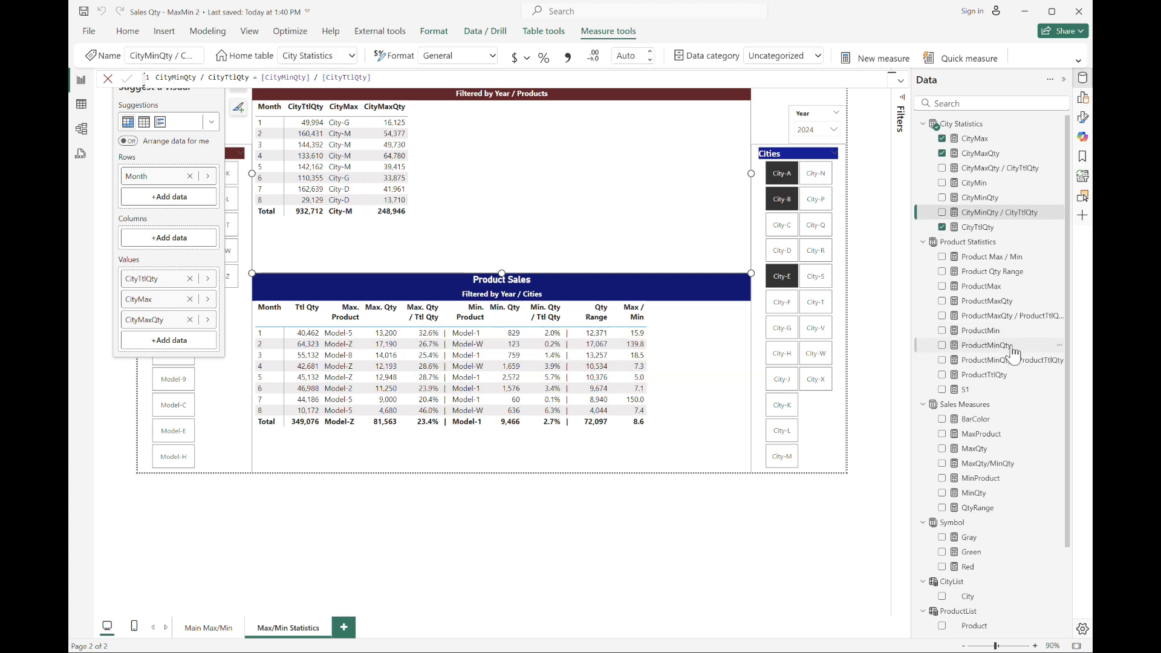
Copy the Product Qty Range formula into a new measure and change Product to City, making City Qty Range.
click(1008, 272)
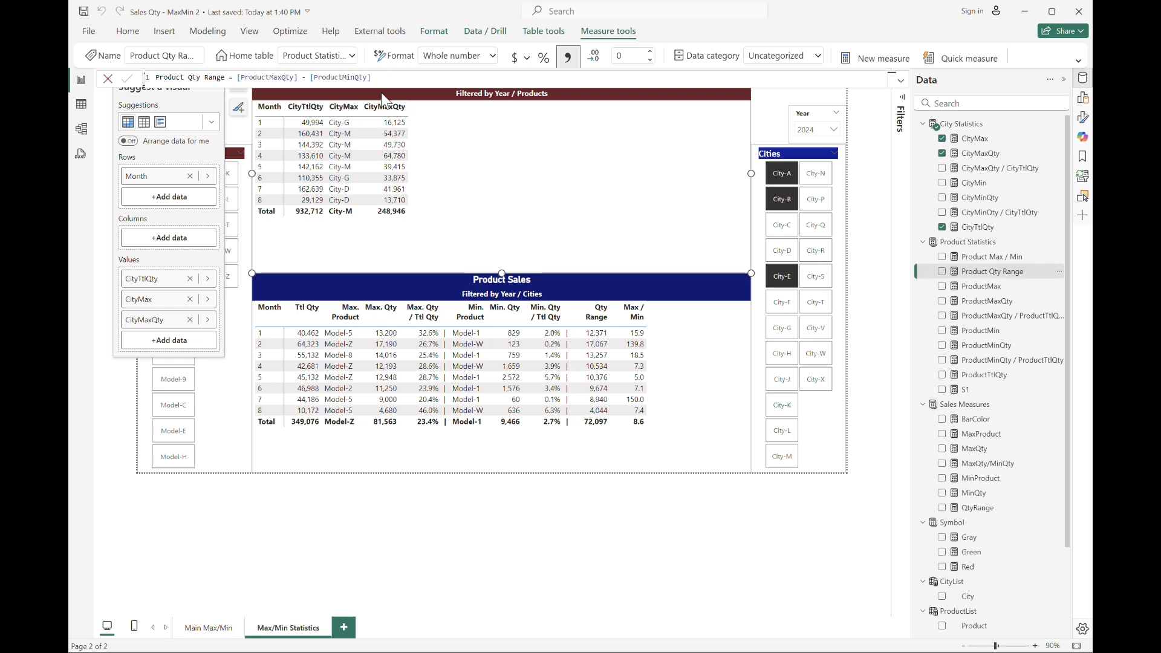
drag(408, 78, 73, 9)
key(ctrl+c)
click(876, 57)
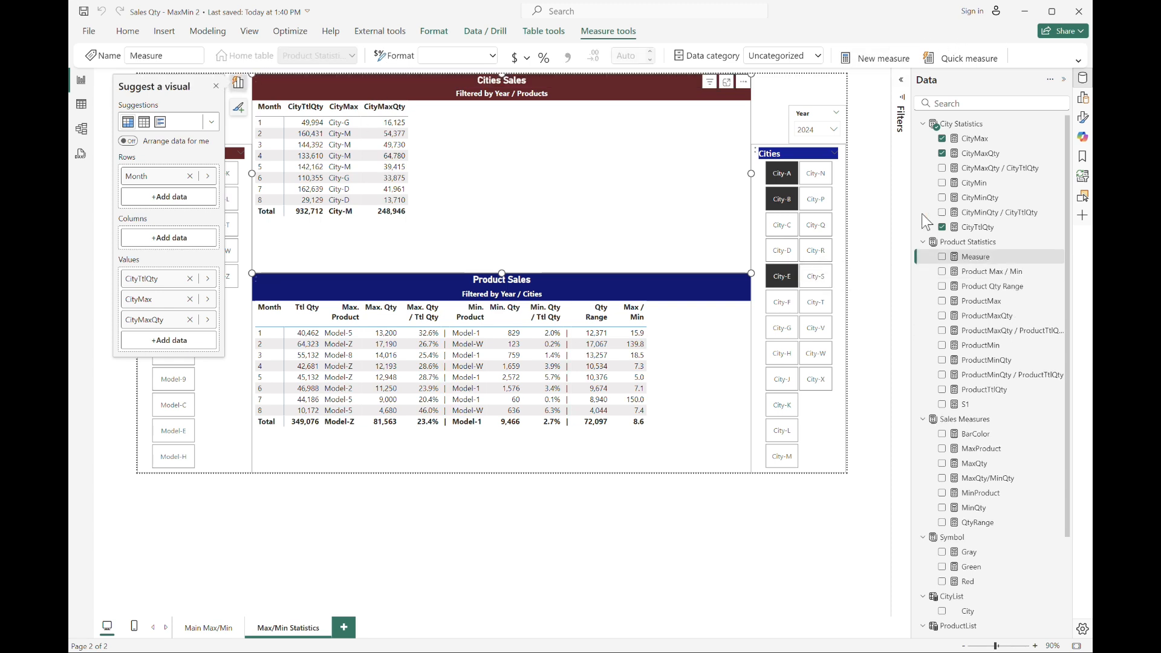
key(ctrl+v)
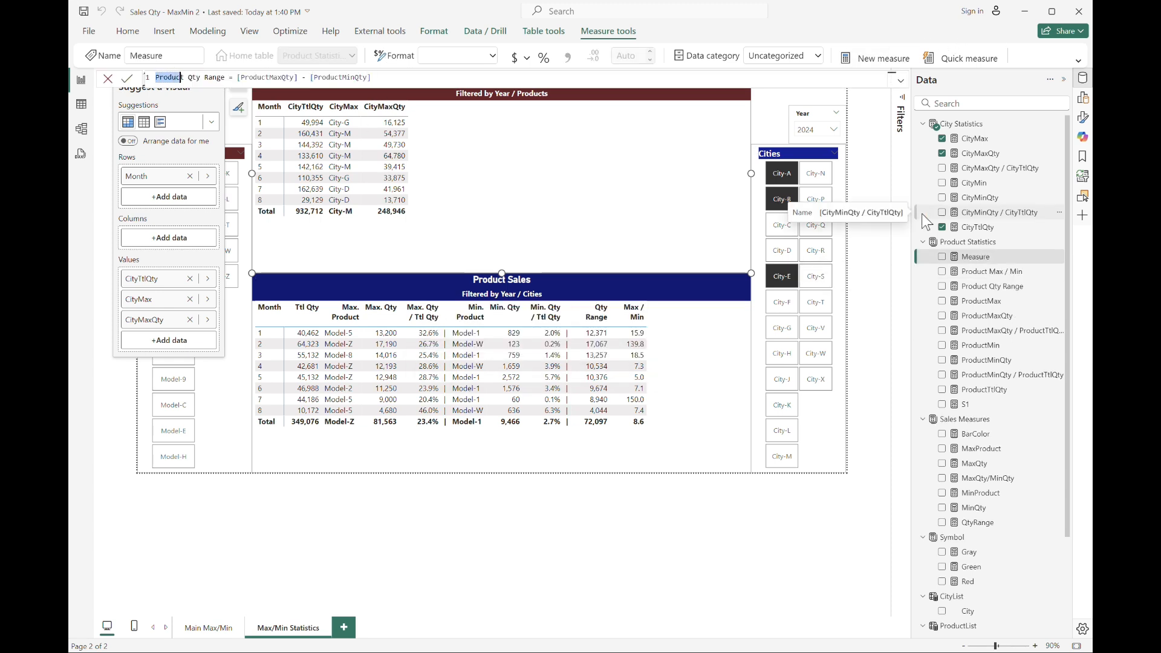
text(City)
key(Return)
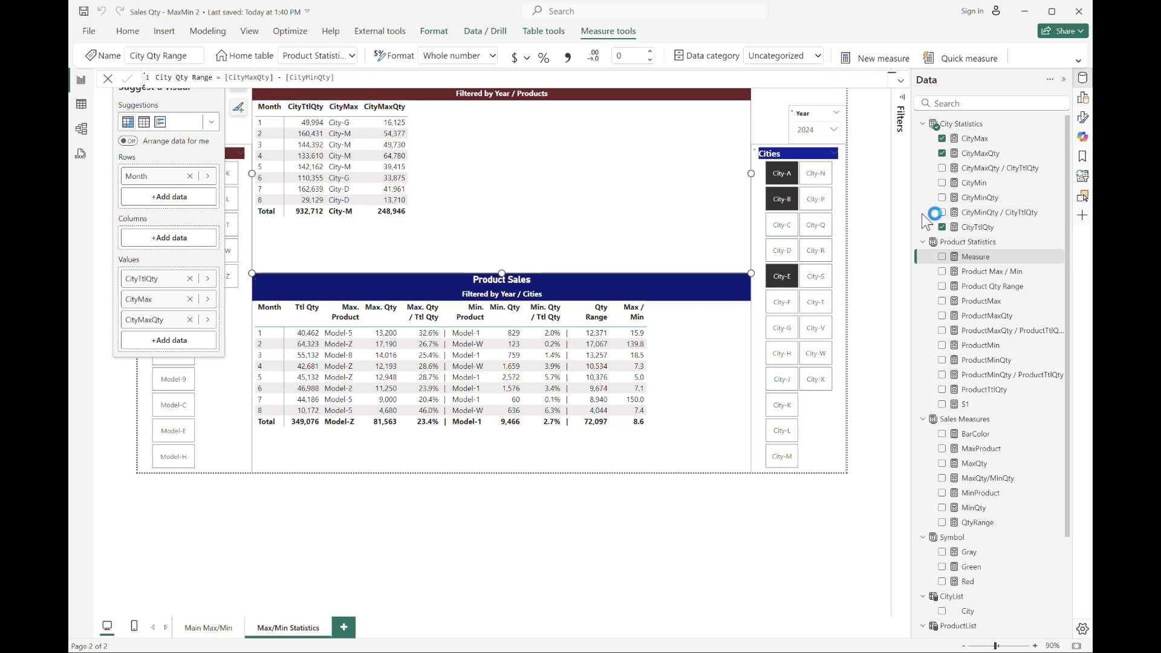
Copy the Product Max / Min formula into a new City Statistics measure and replace every Product with City.
click(960, 274)
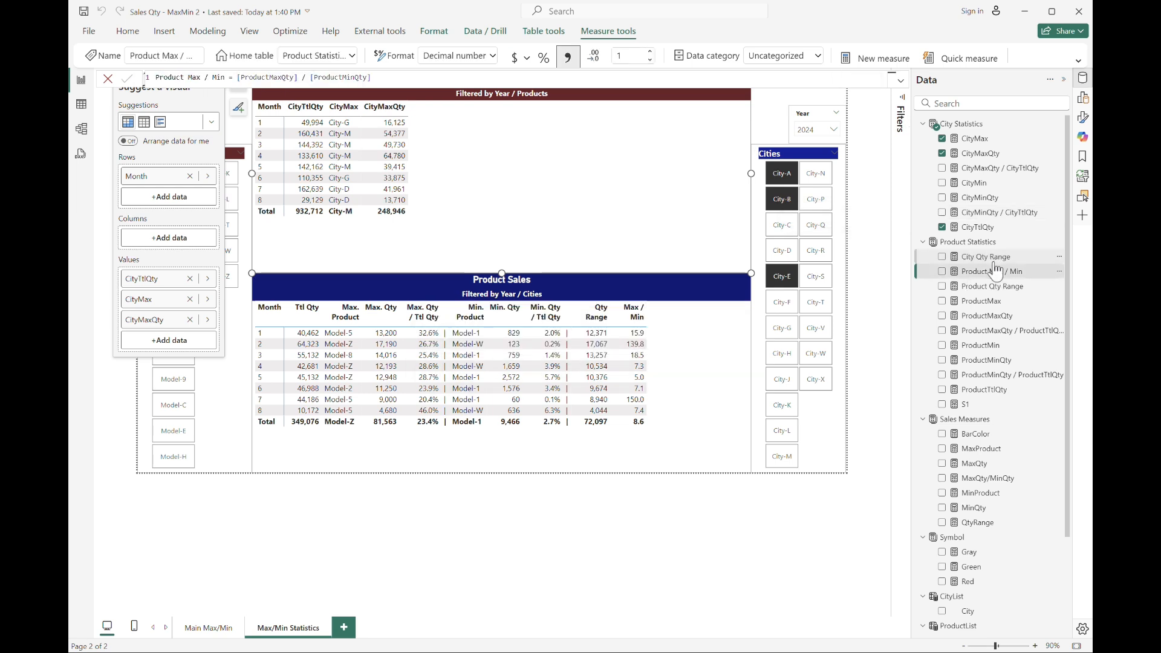
drag(399, 80, 69, 1)
key(ctrl+c)
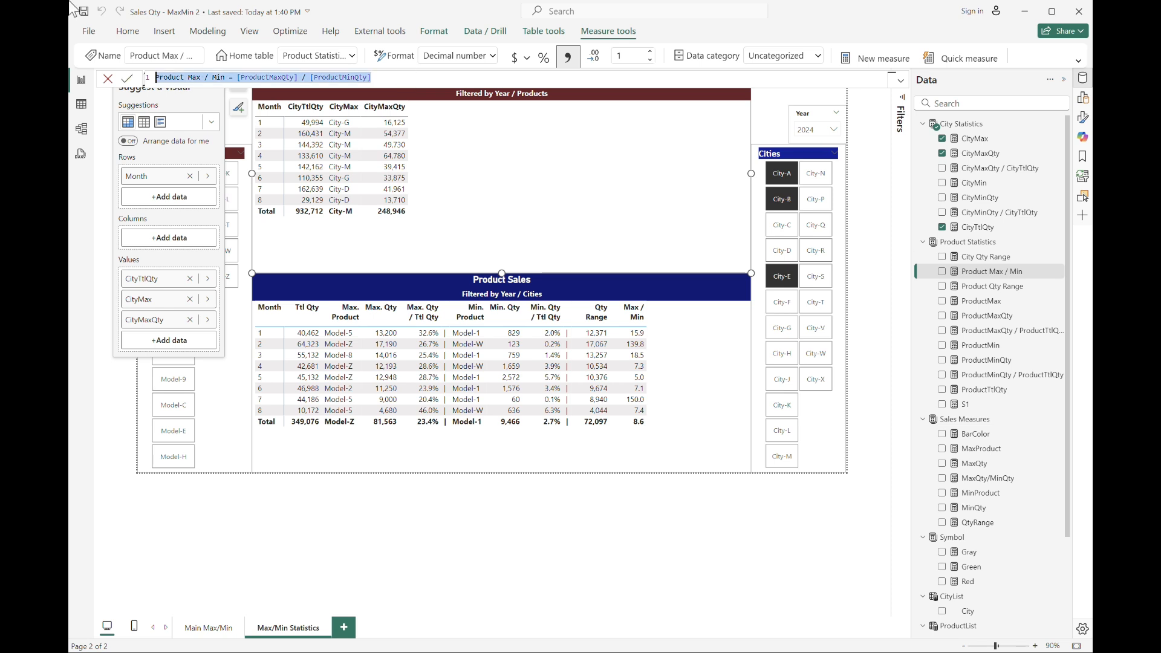
click(964, 124)
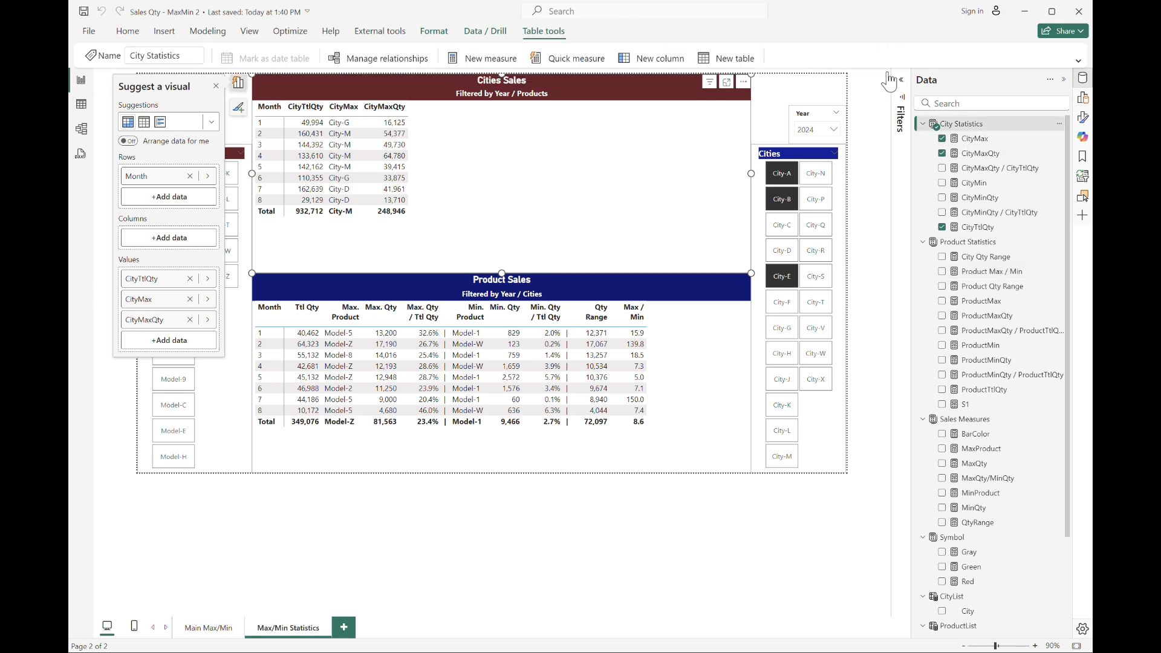
click(484, 58)
key(ctrl+v)
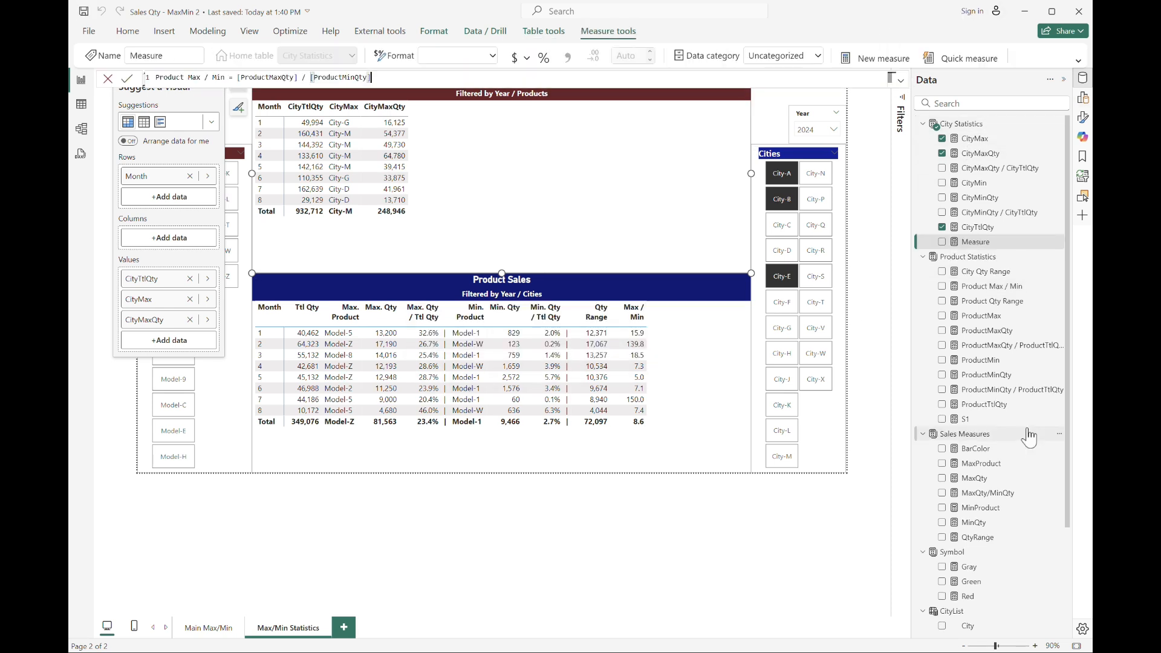
key(shift+Right)
key(shift+Right)
key(shift+Right)
key(shift+Right)
key(shift+Right)
key(ctrl+shift+l)
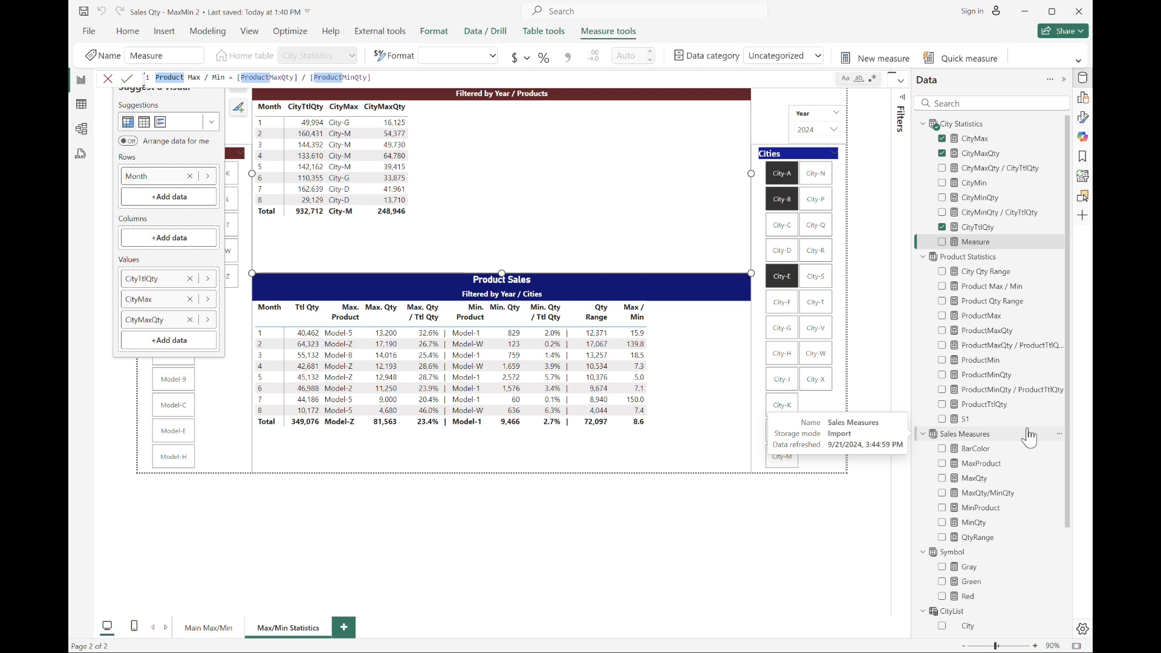
text(City)
key(Return)
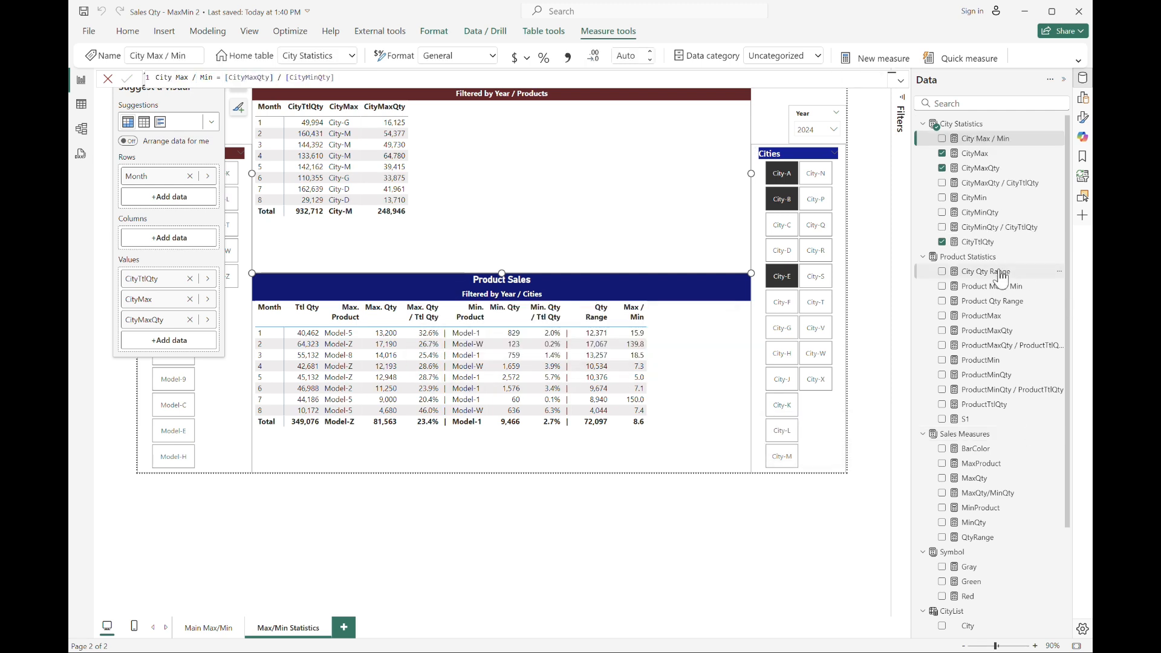
Set the City Qty Range measure's home table to City Statistics.
click(992, 274)
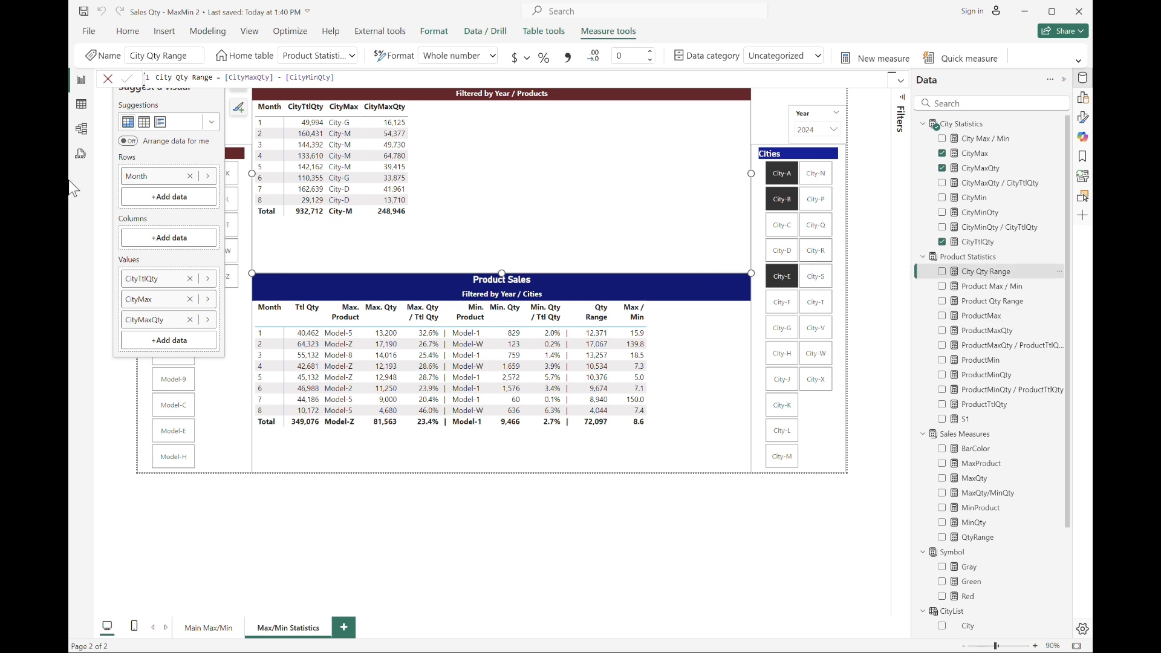
click(81, 129)
click(1009, 303)
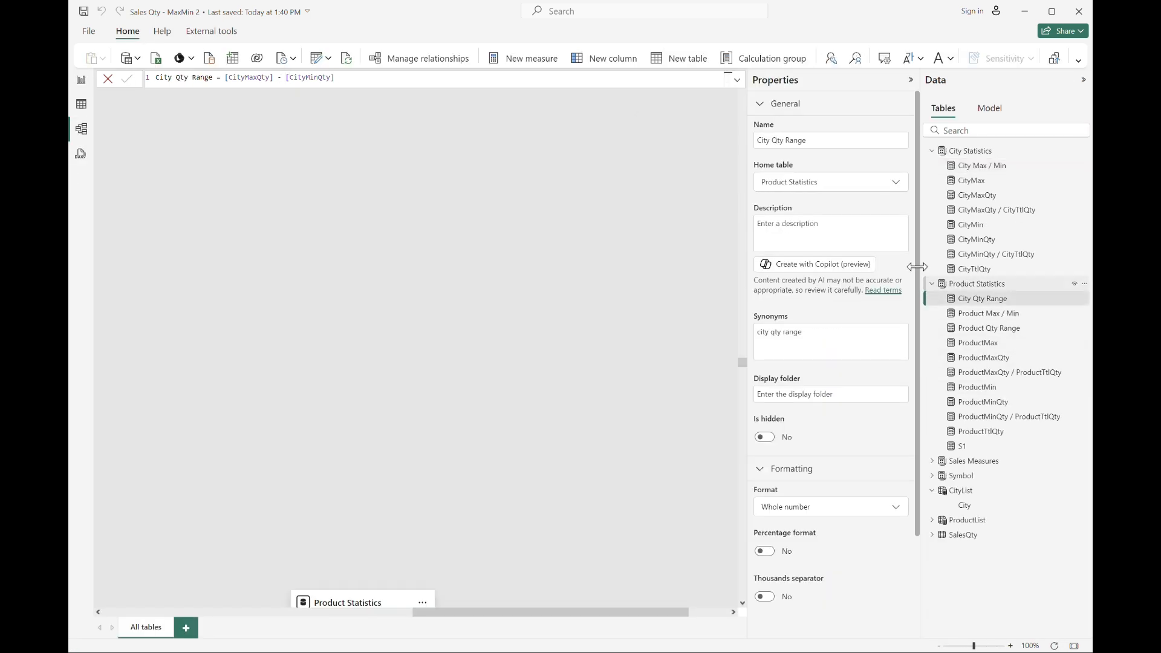
click(896, 184)
click(843, 223)
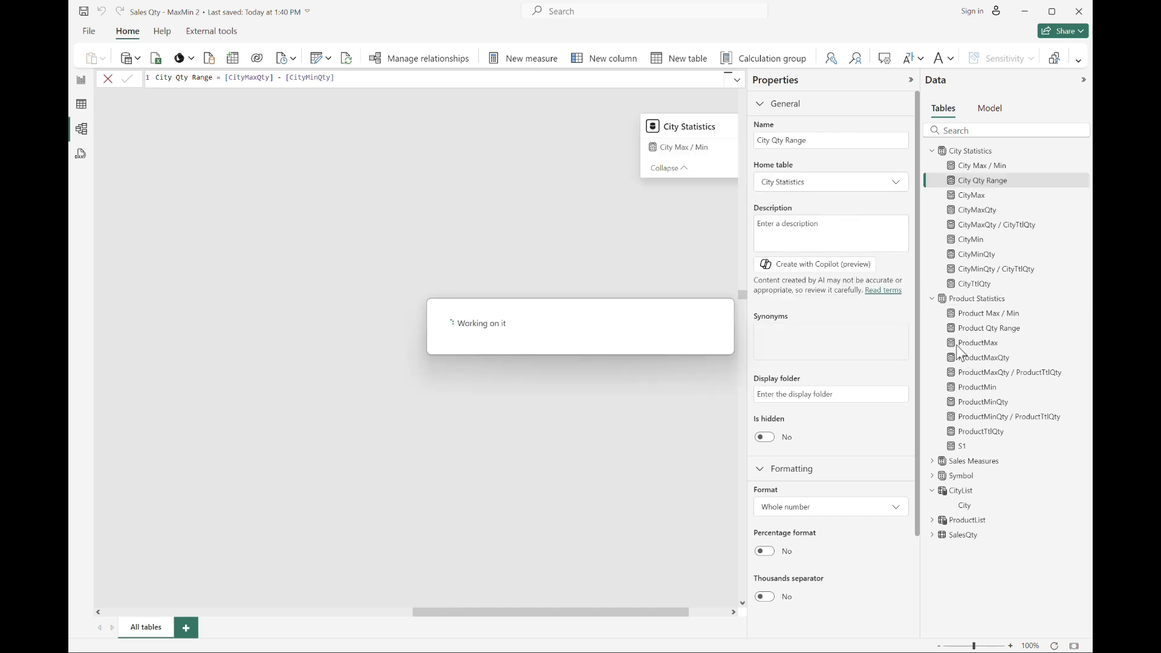
click(81, 80)
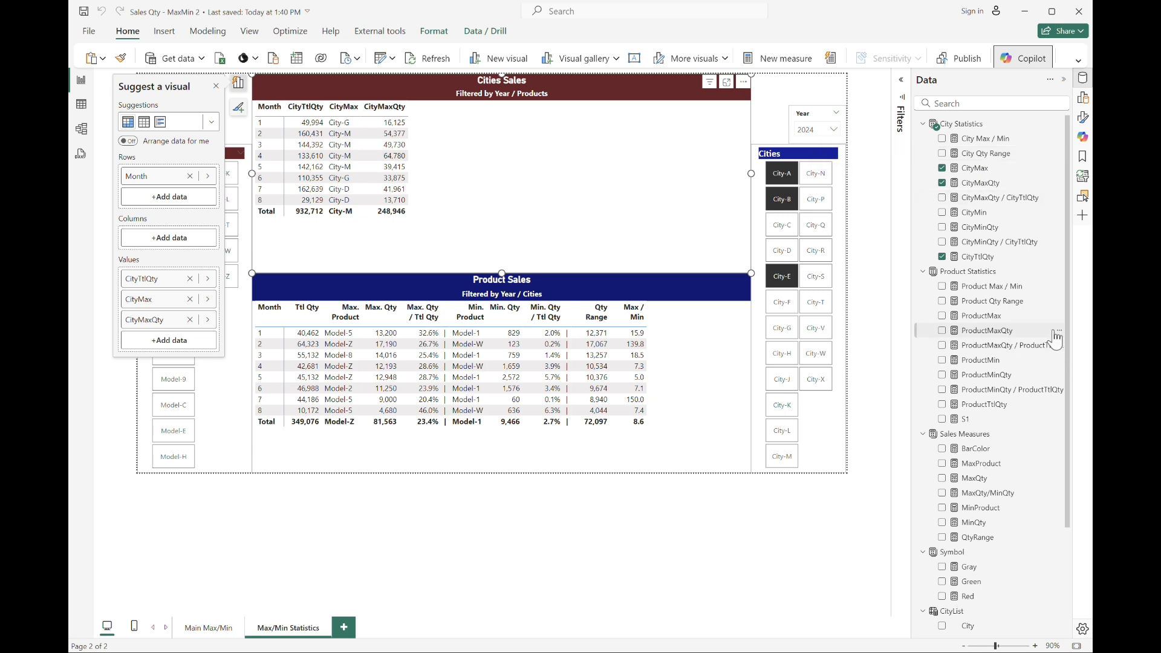
Add the CityMaxQty / CityTtlQty measure to the Cities Sales table.
click(1005, 204)
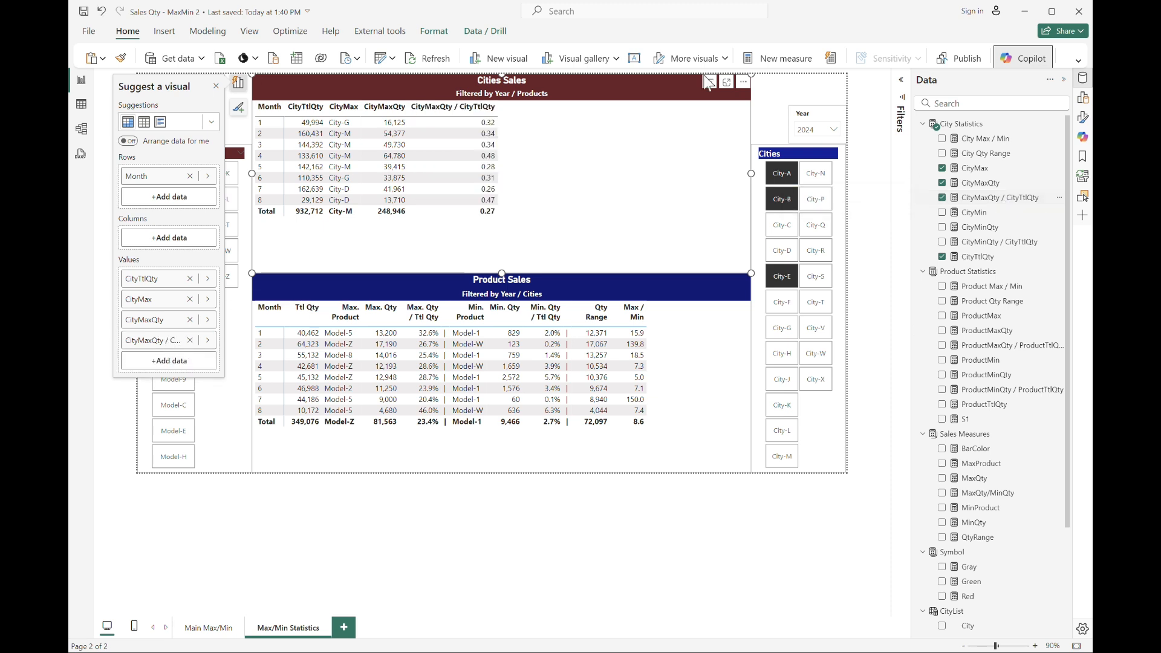
click(1081, 61)
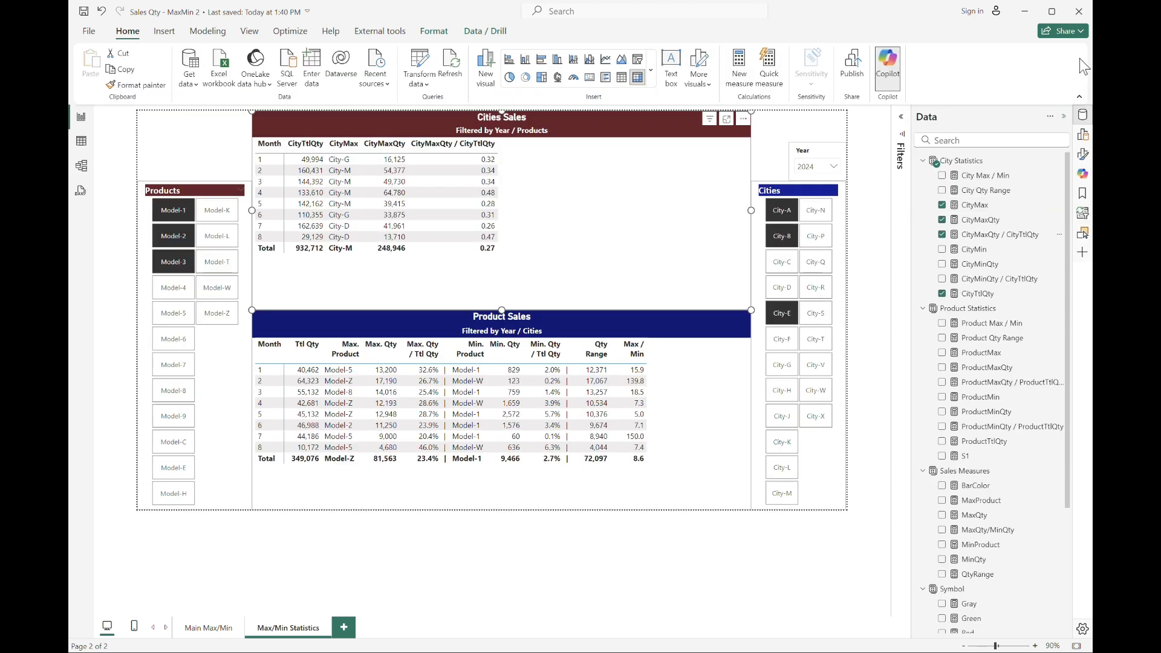
click(217, 35)
click(433, 32)
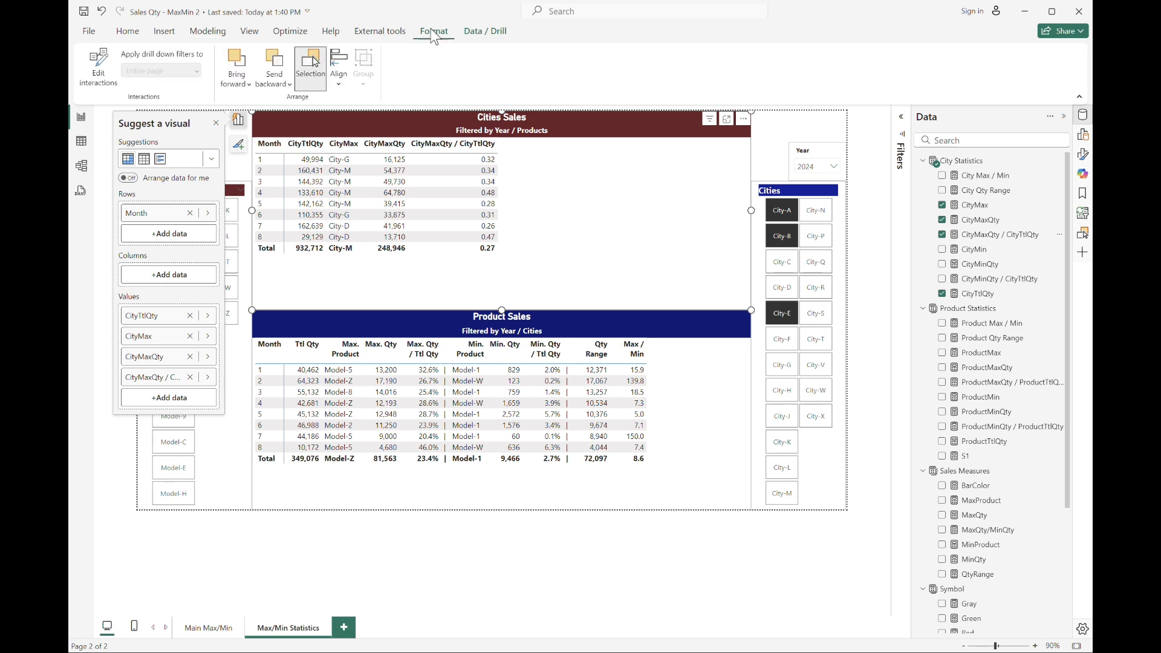
click(485, 31)
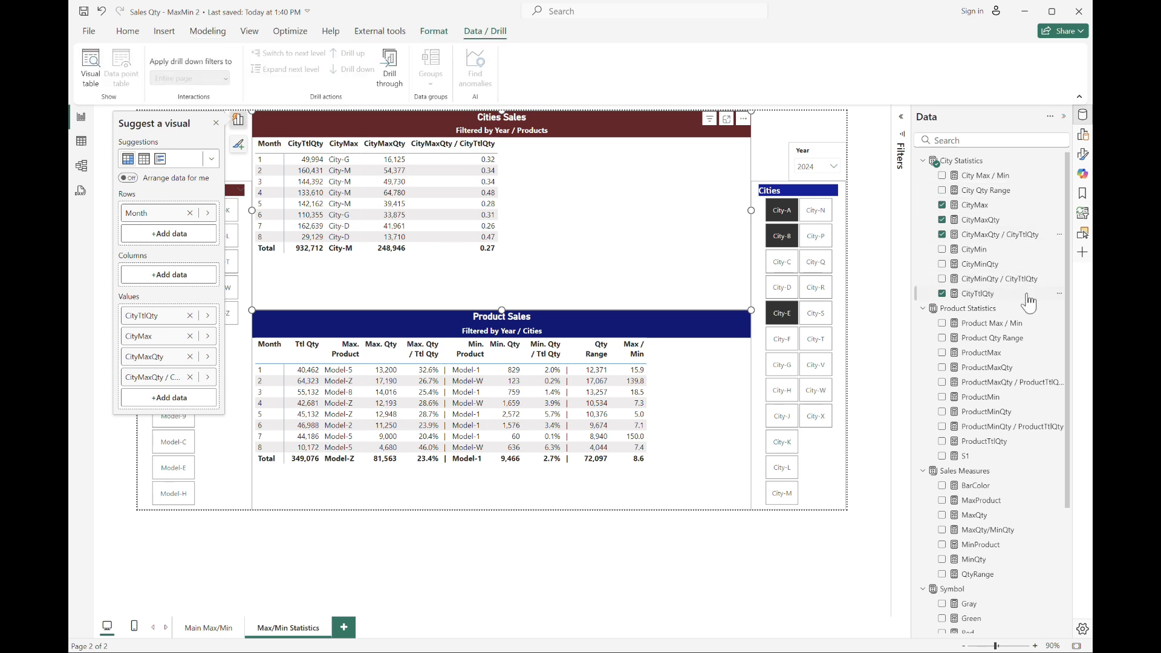
Format the CityMaxQty / CityTtlQty measure as a percentage with 1 decimal place.
click(997, 235)
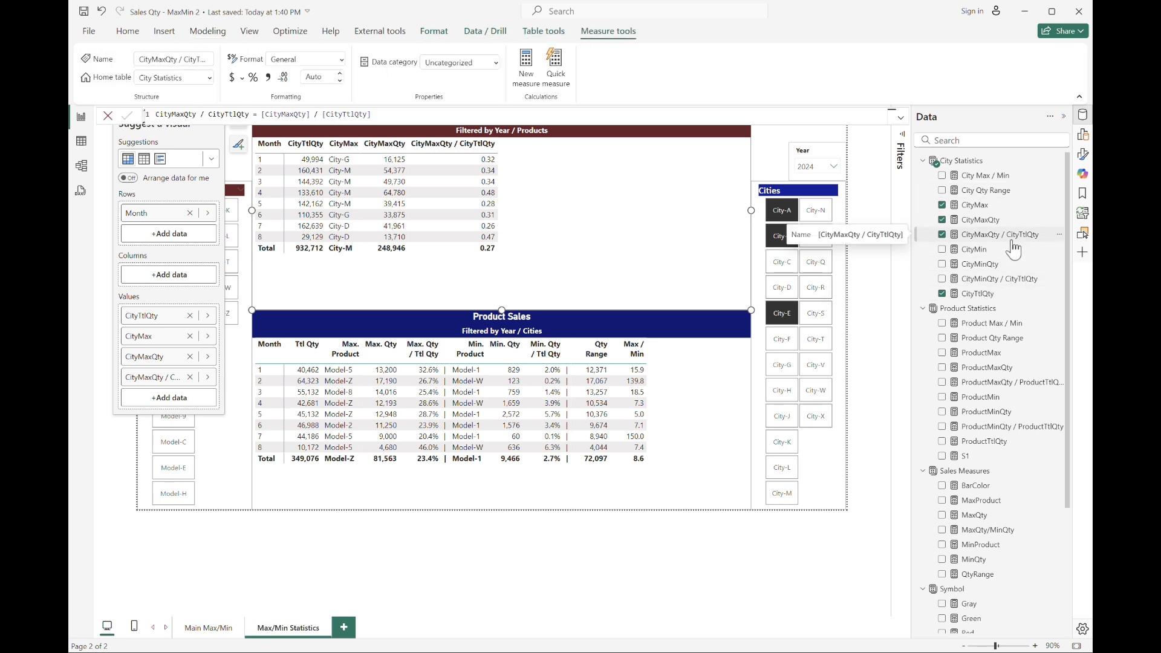
click(253, 78)
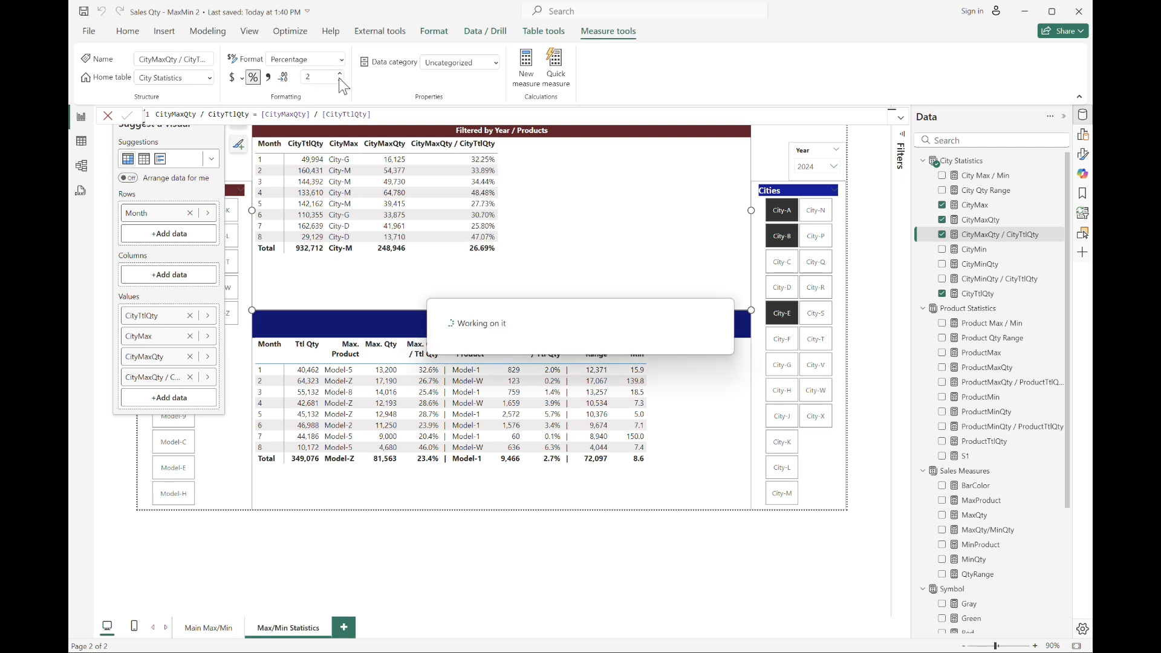
click(339, 80)
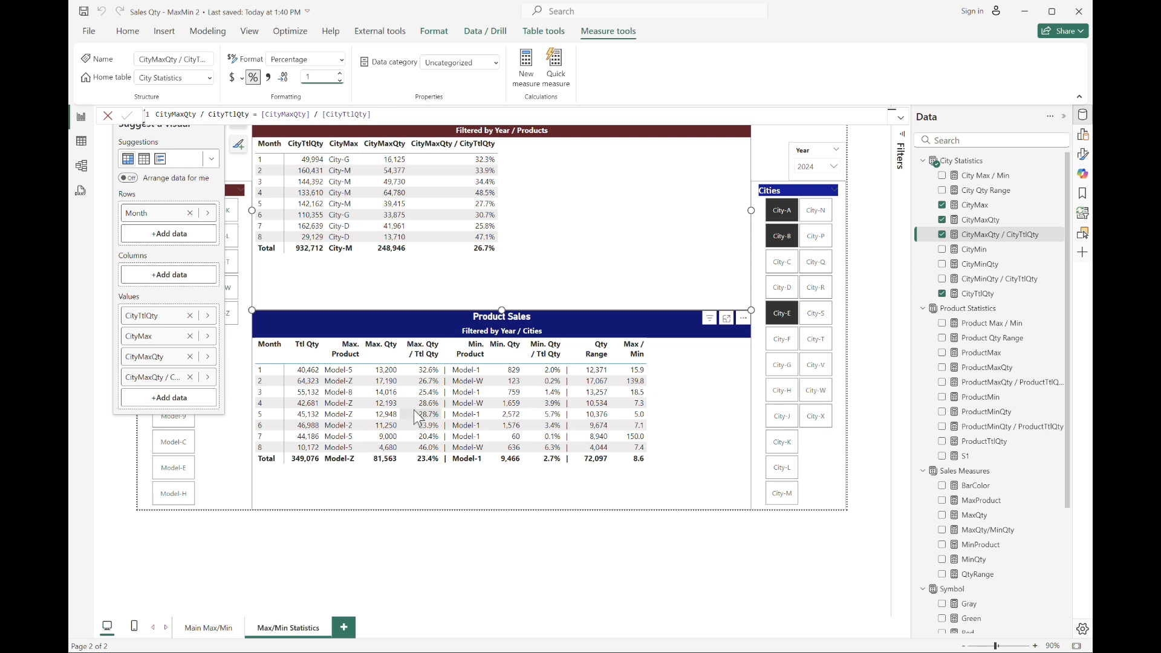
Add the S1 separator, CityMin and CityMinQty measures to the Cities Sales table's values.
drag(985, 457, 996, 296)
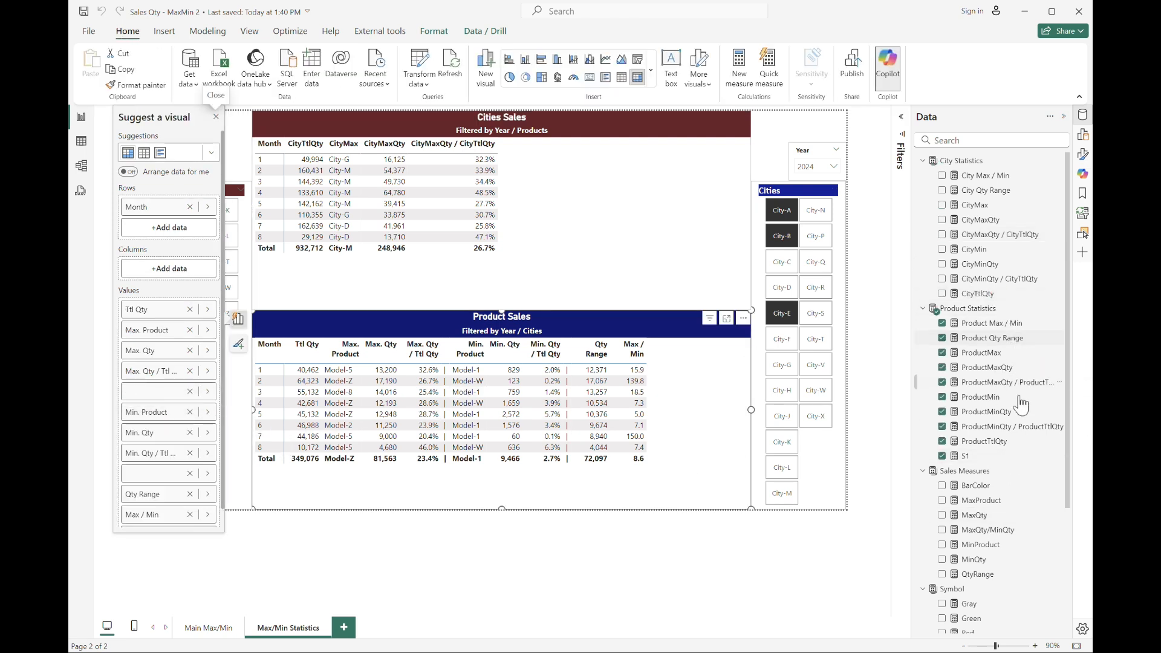
click(524, 219)
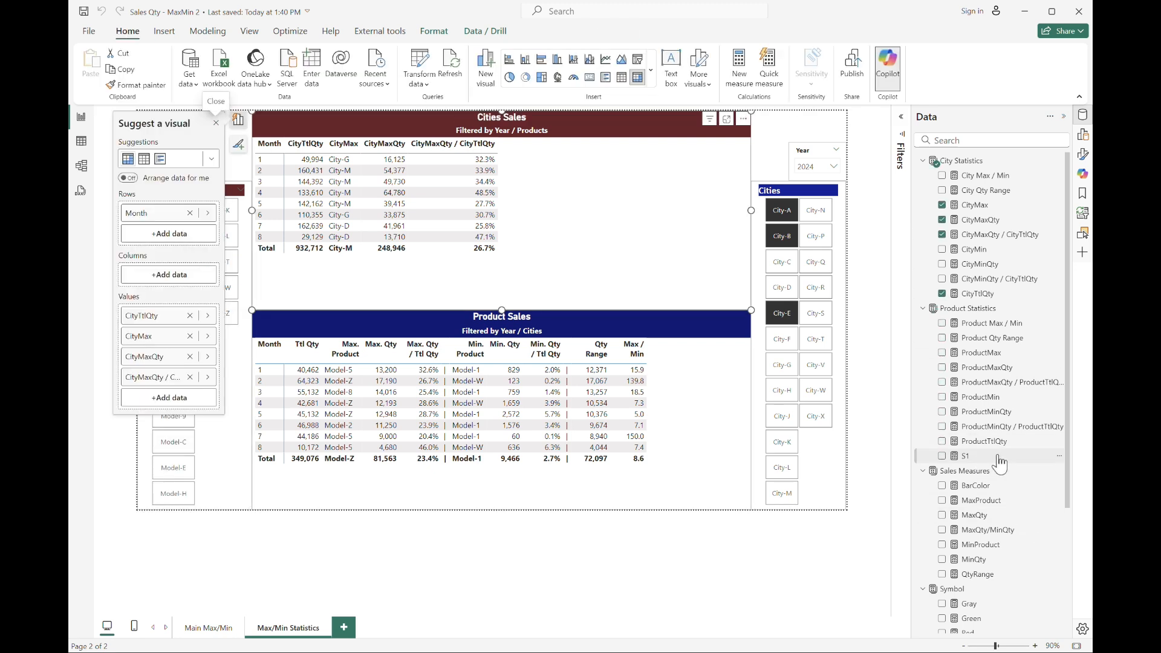
drag(988, 457, 1024, 466)
click(1082, 133)
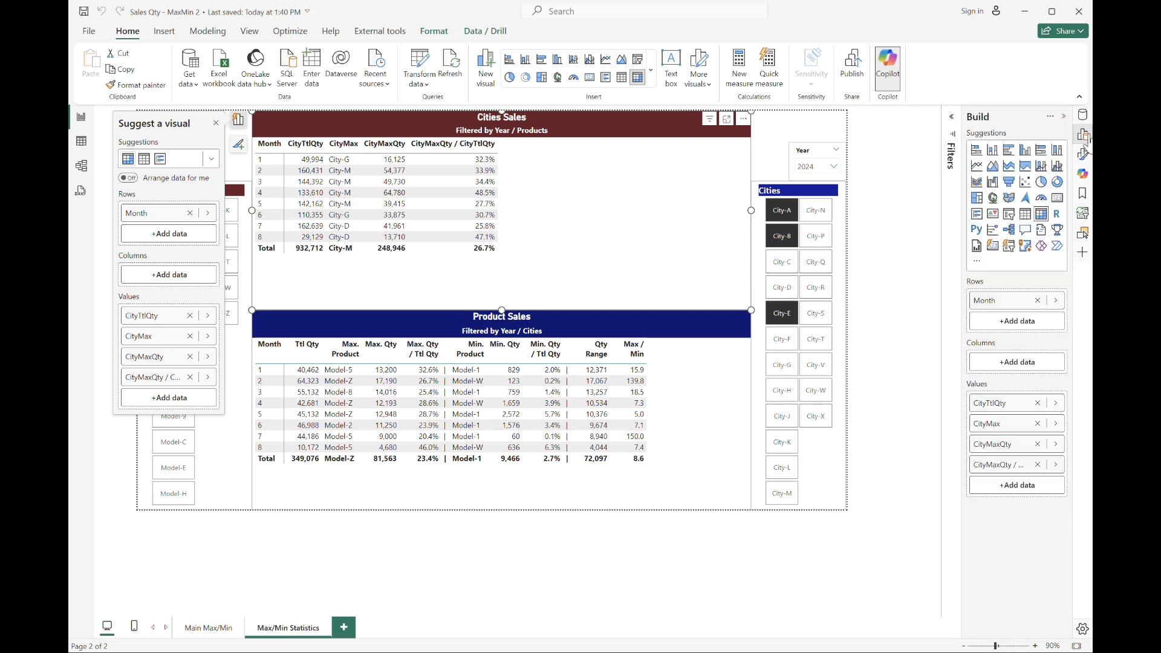
click(1083, 116)
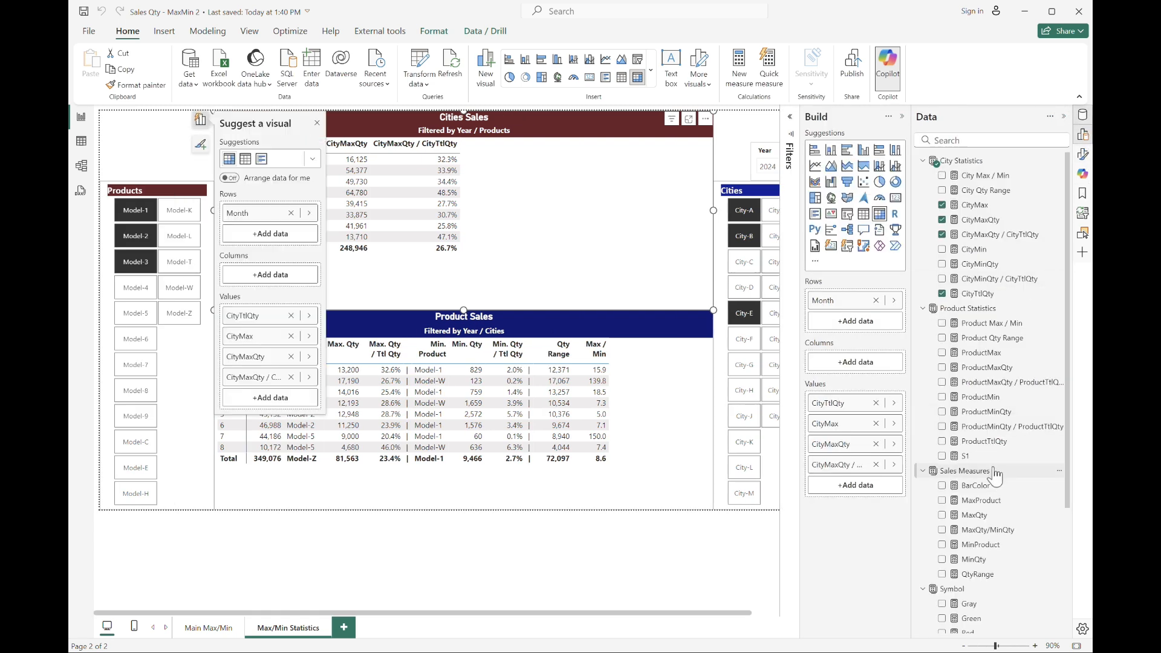
drag(997, 462, 865, 478)
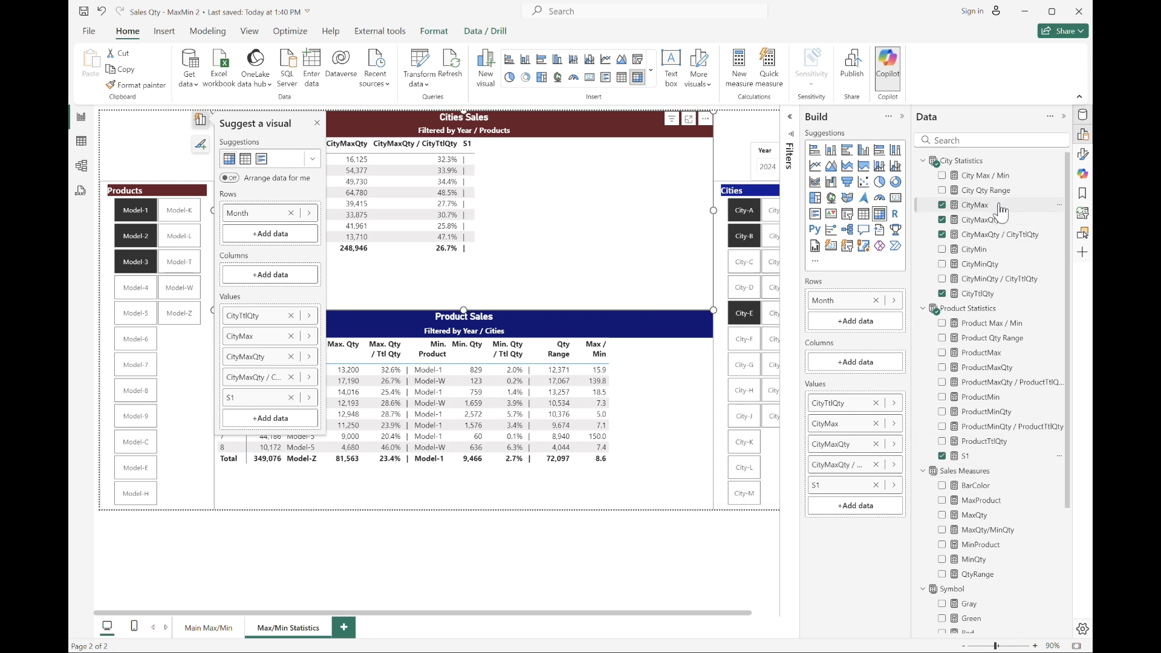
drag(979, 251, 864, 511)
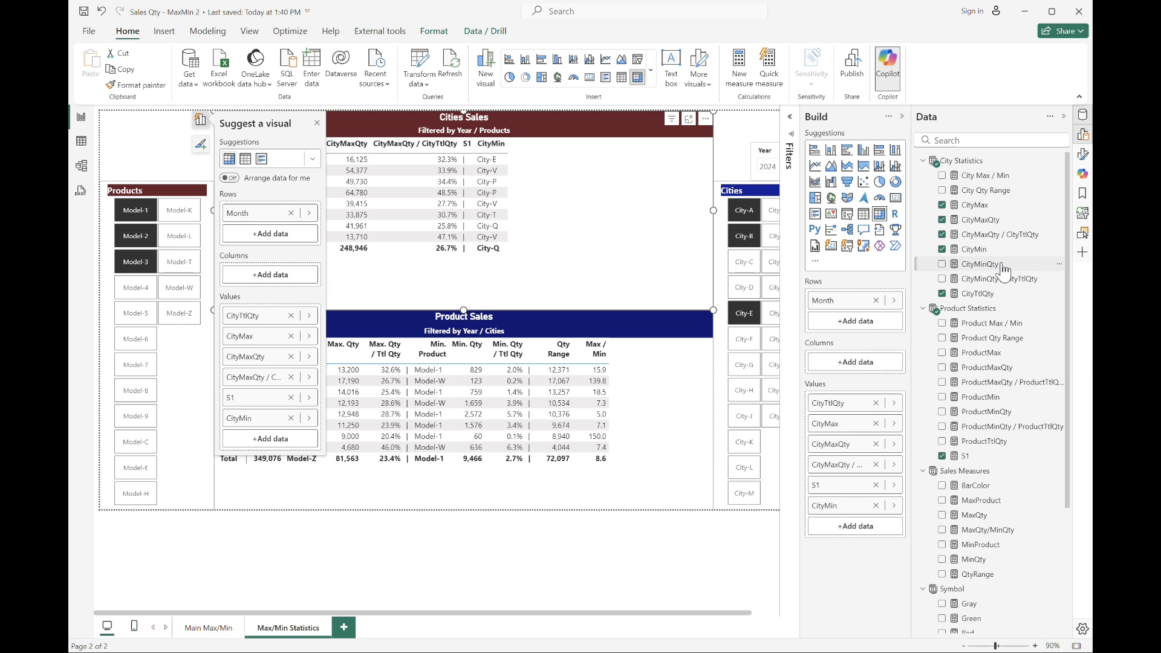
drag(983, 264, 865, 527)
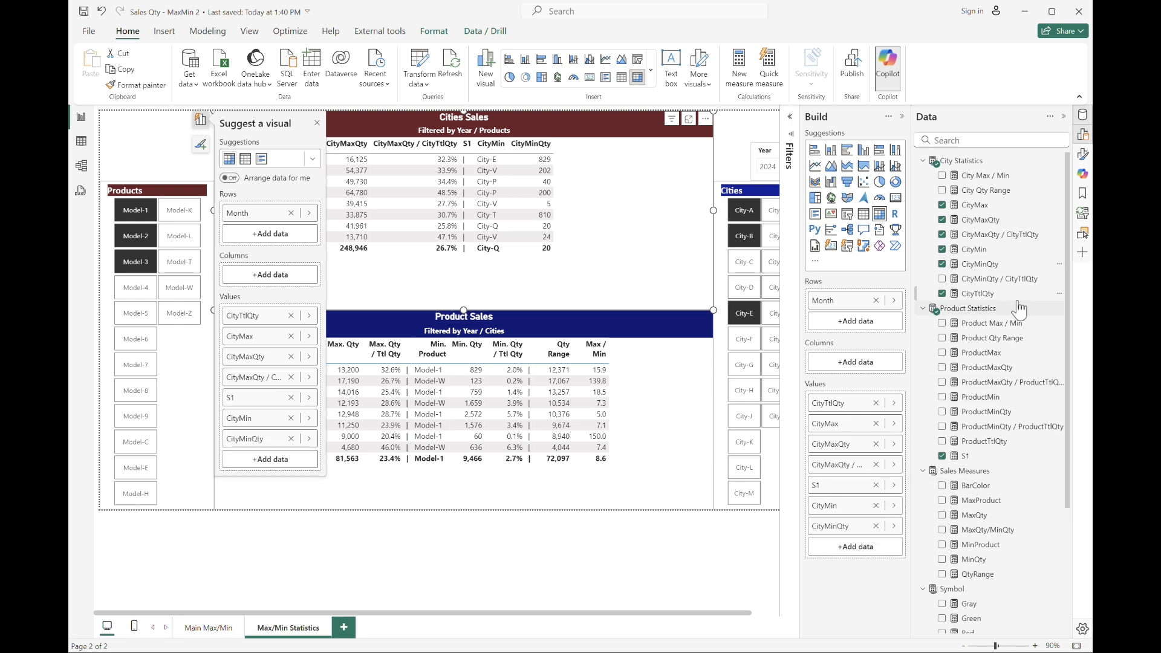
Add the CityMinQty / CityTtlQty measure to the Cities Sales table and format it as a percentage with 1 decimal place.
drag(1016, 290, 901, 542)
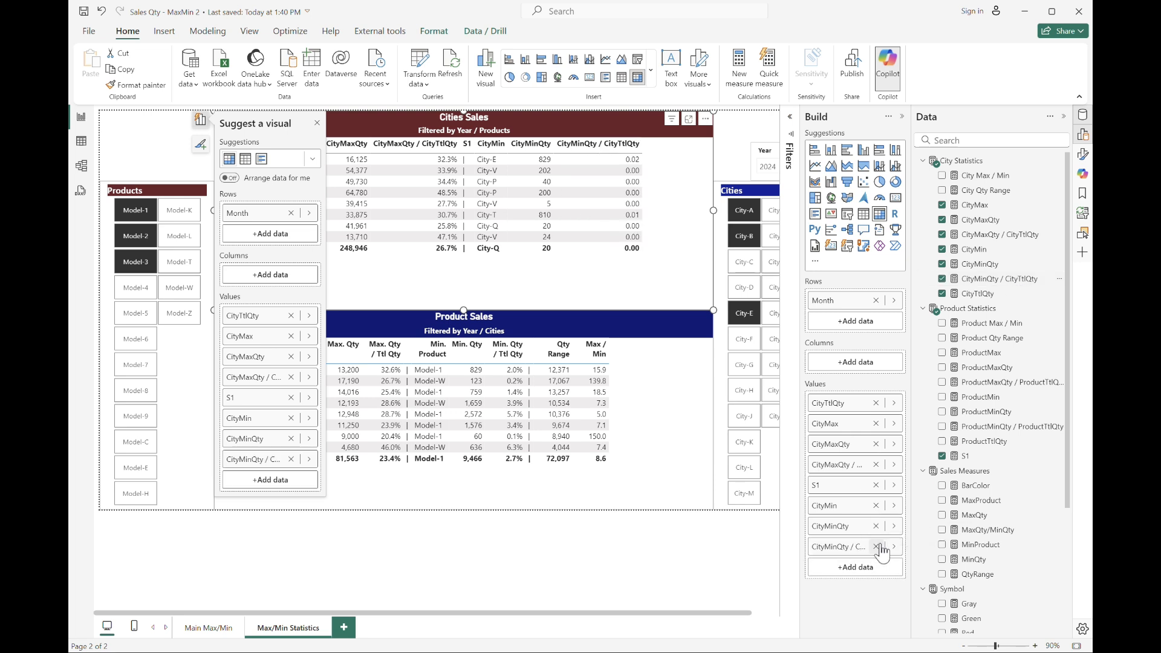
click(1022, 278)
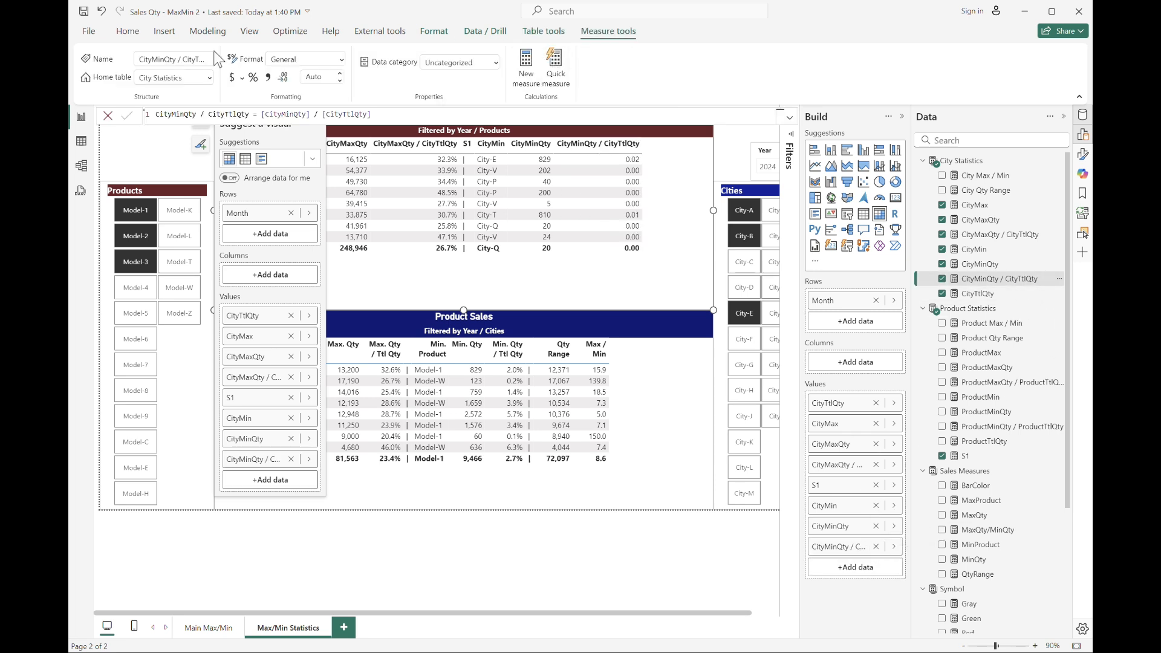
click(253, 77)
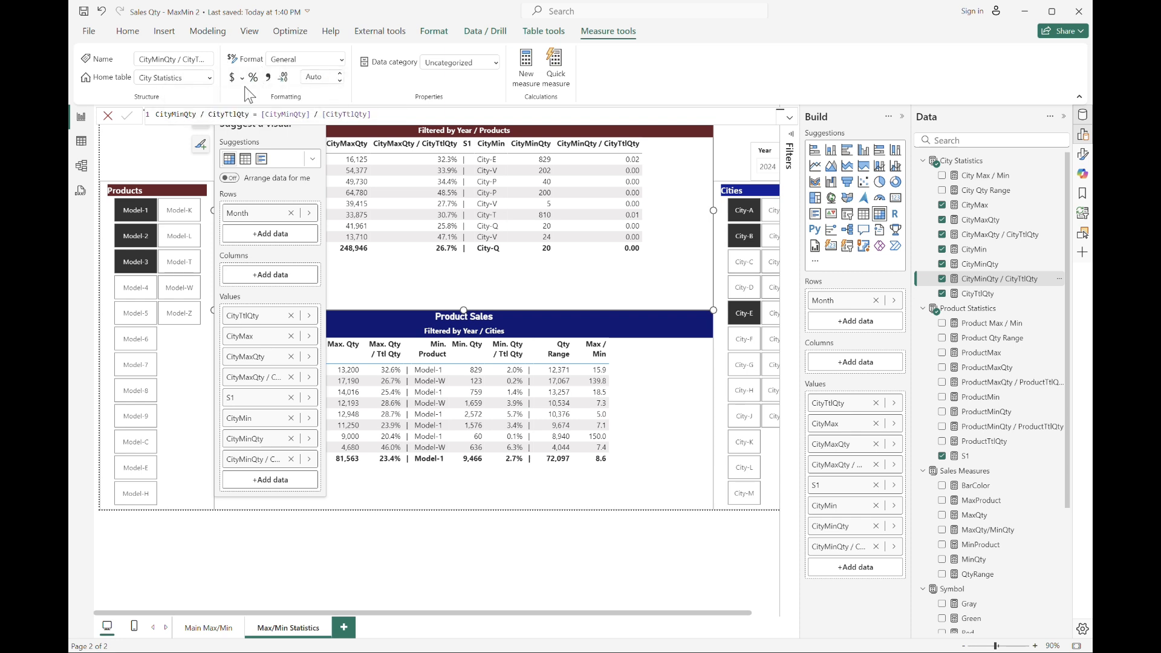
click(340, 80)
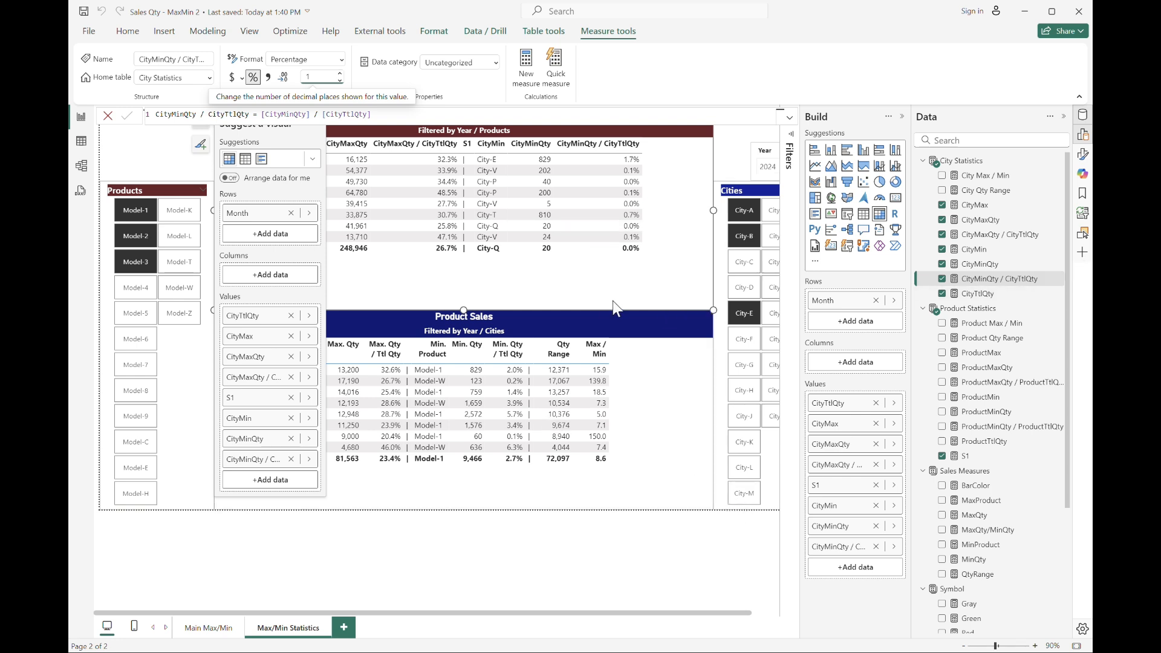
Add the S1 separator, City Qty Range and City Max / Min measures to the Cities Sales table's values.
drag(964, 456, 836, 577)
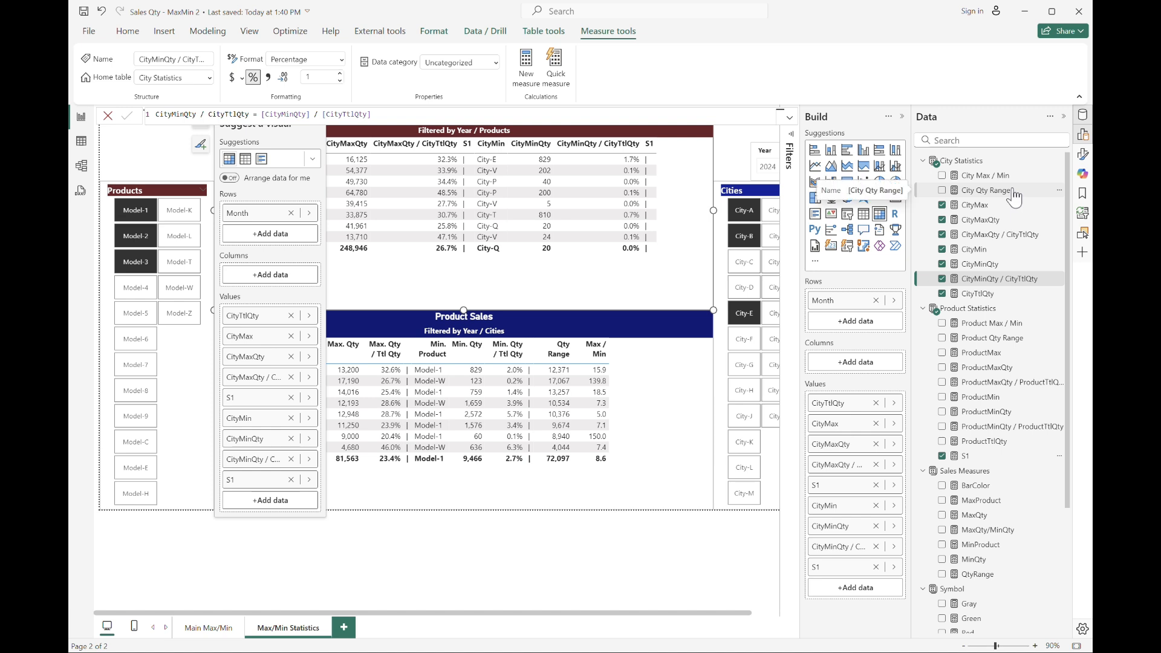
drag(1014, 198, 873, 596)
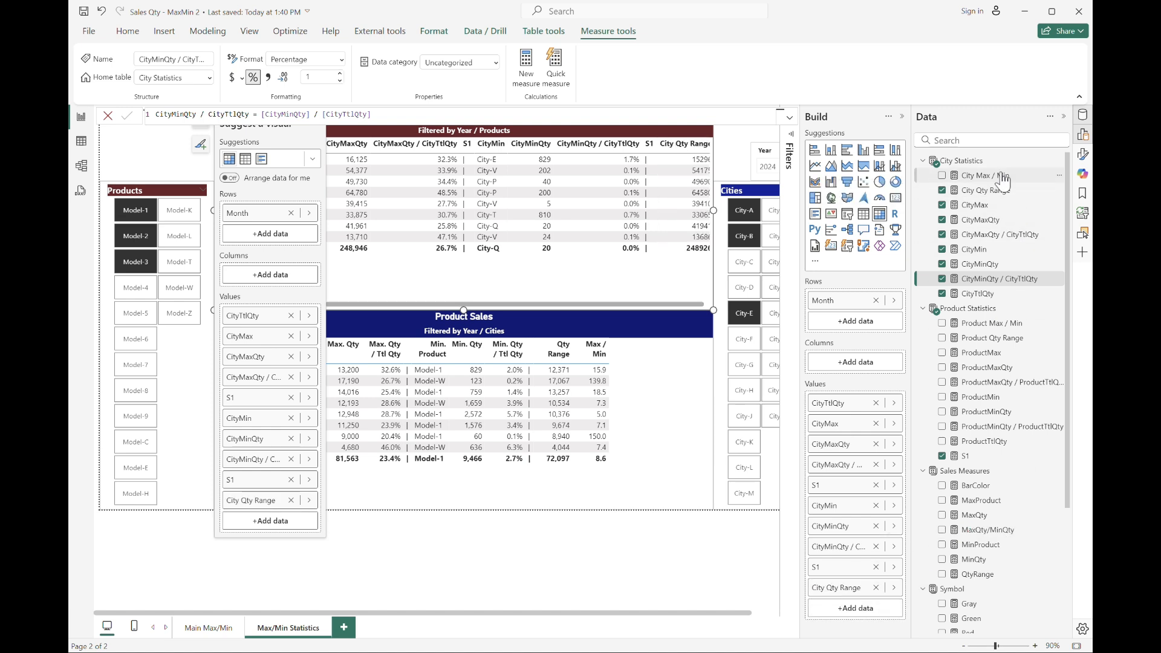
drag(1002, 180, 871, 613)
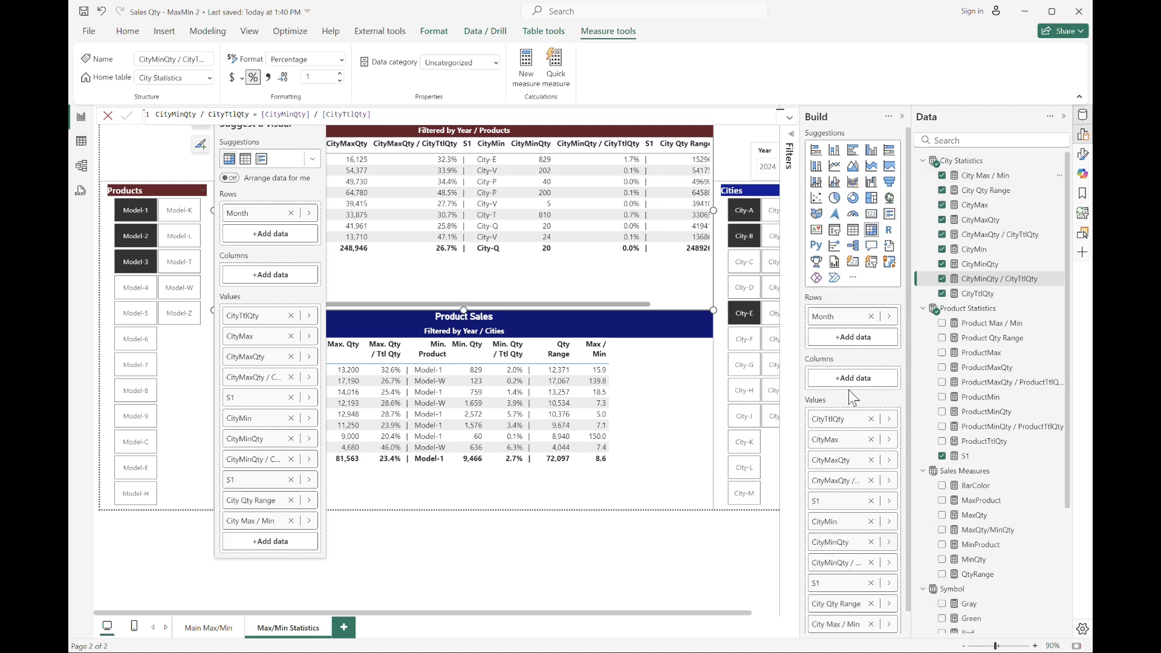
scroll(853, 398, down, 1)
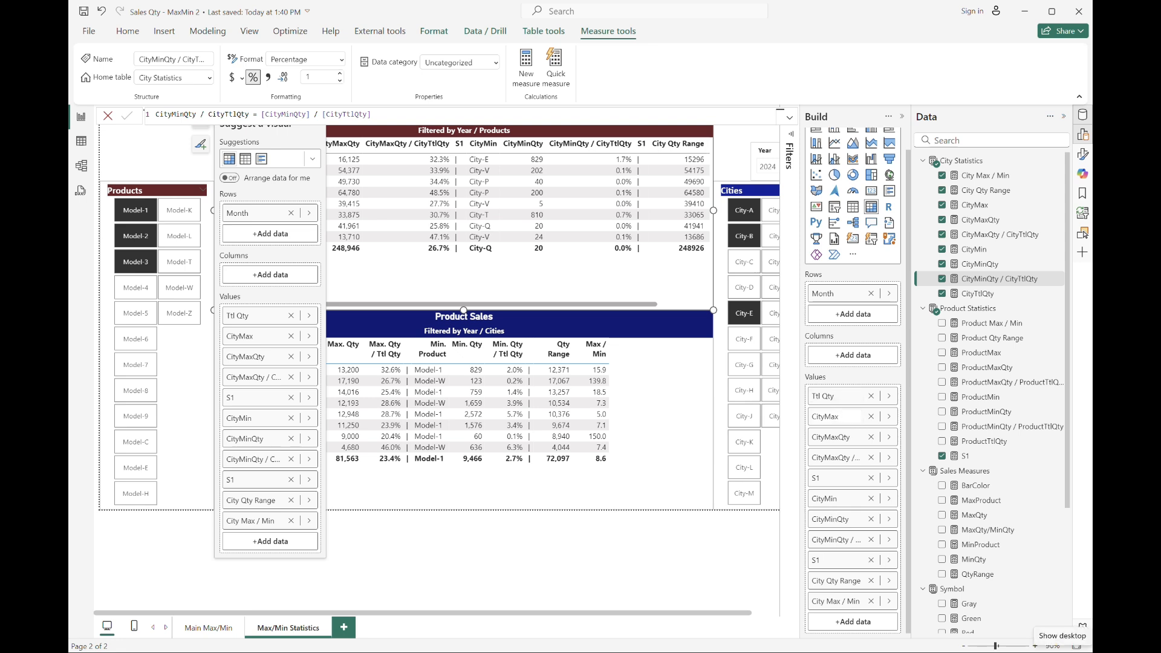
key(Escape)
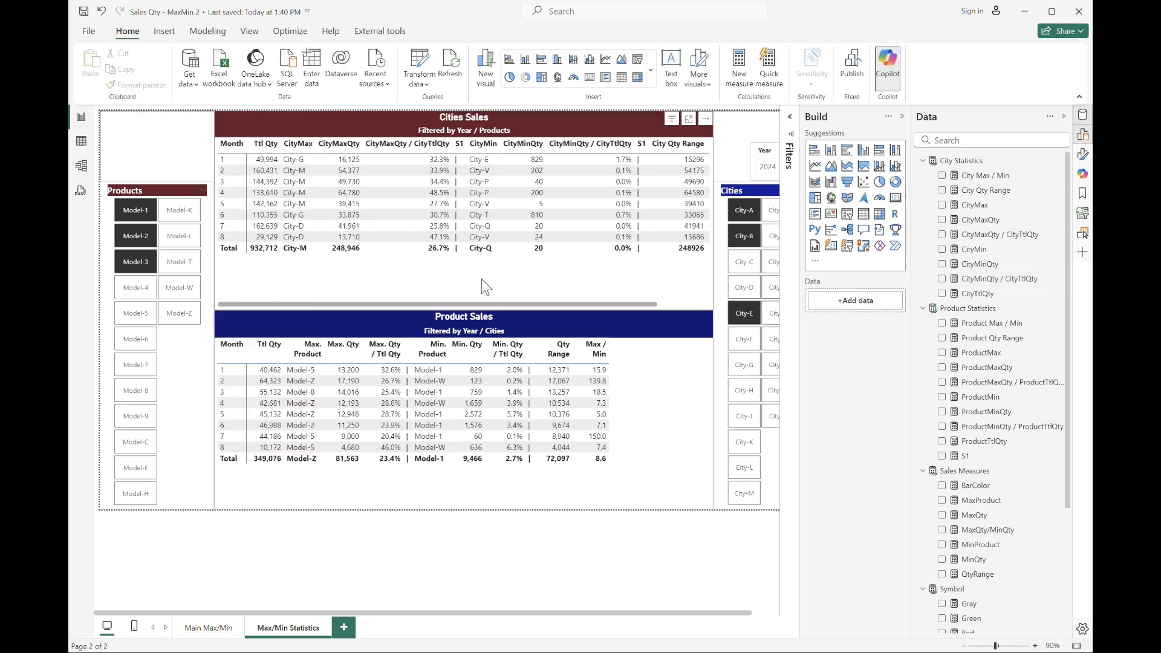
Rename the CityMax column of the Cities Sales table as Max. City.
click(608, 290)
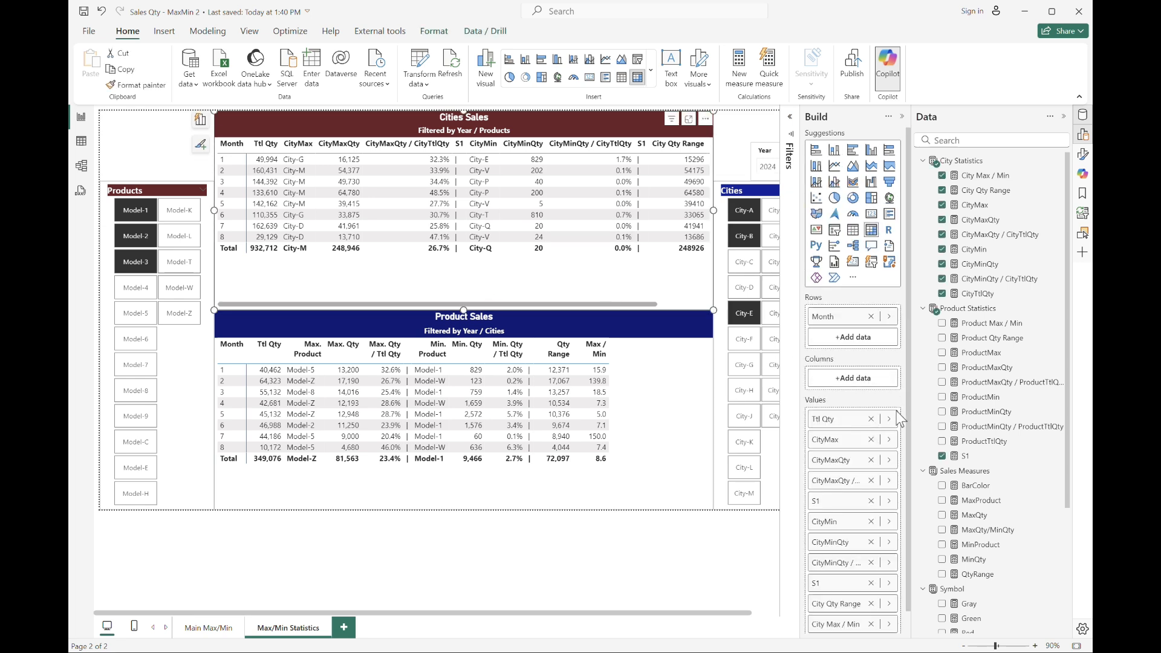
key(shift+Right)
key(shift+Right)
key(shift+Right)
key(shift+Right)
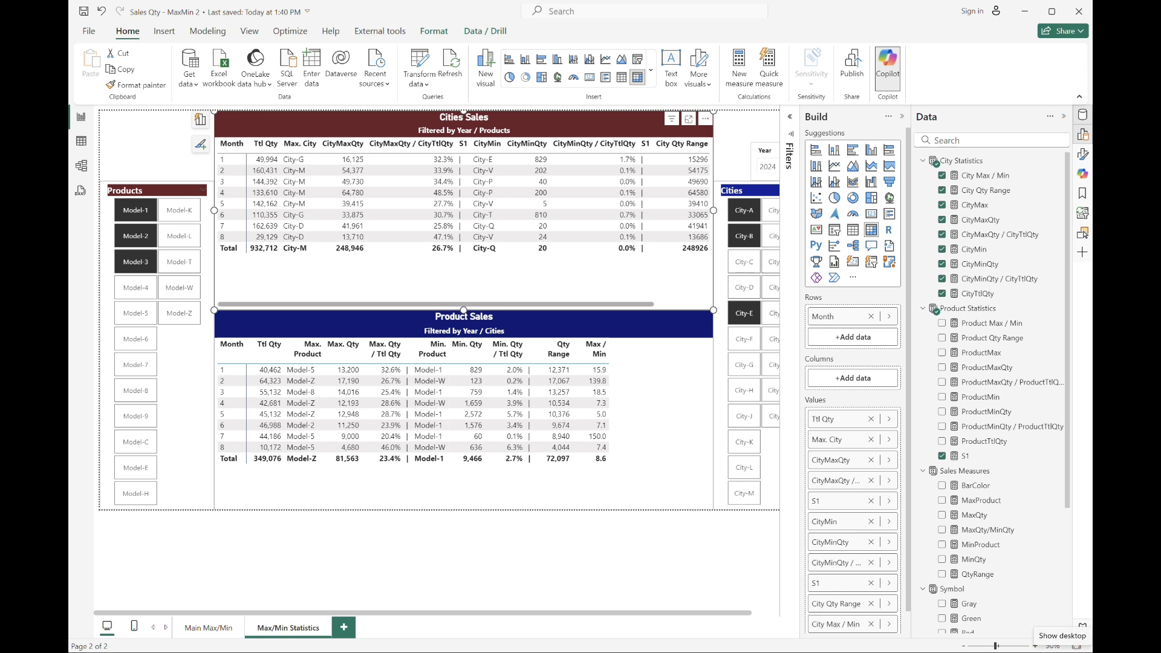
Rename the CityMaxQty and CityMaxQty / CityTtlQty columns as Max. Qty and Max. Qty / Ttl Qty.
double_click(844, 463)
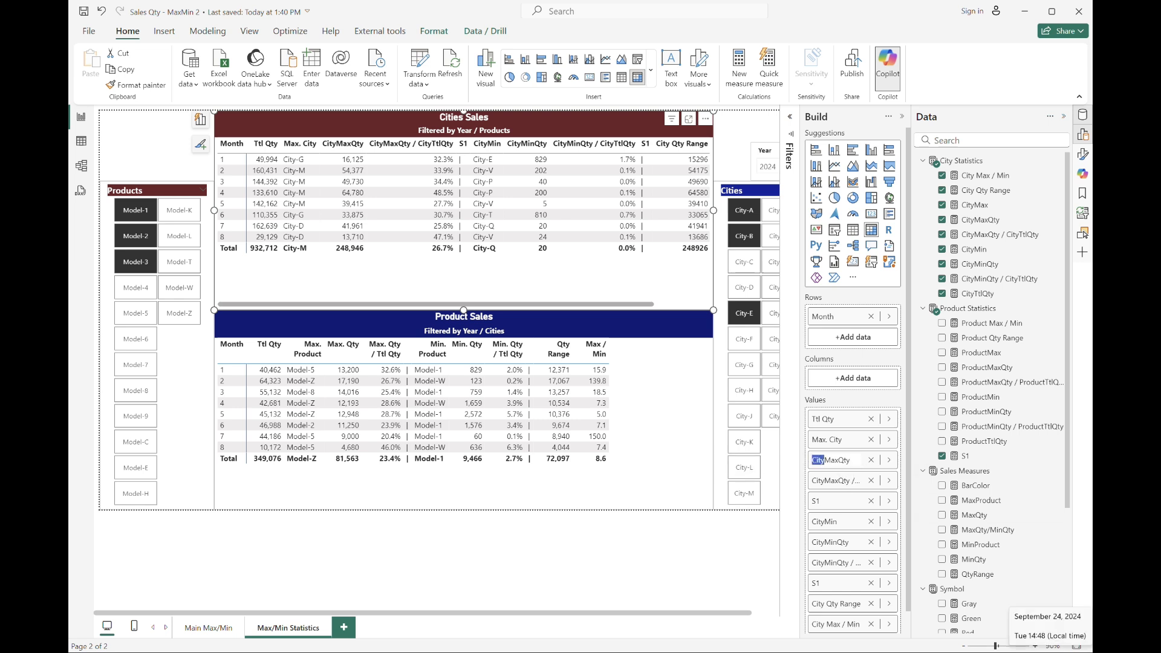
text(.)
key(Return)
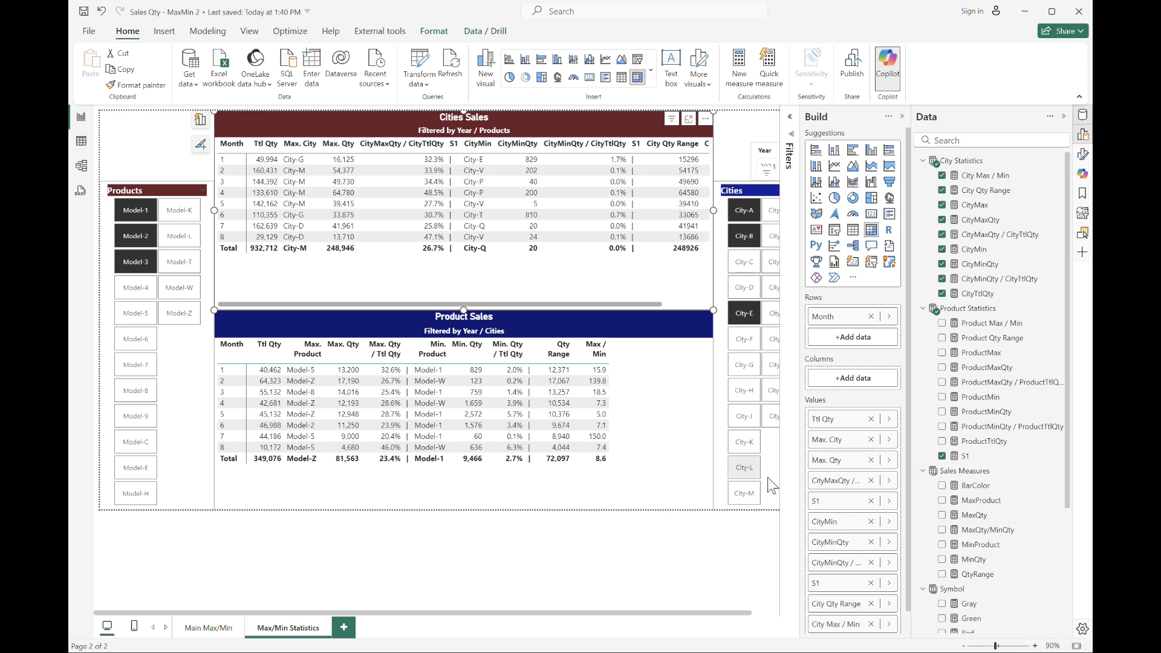
key(Home)
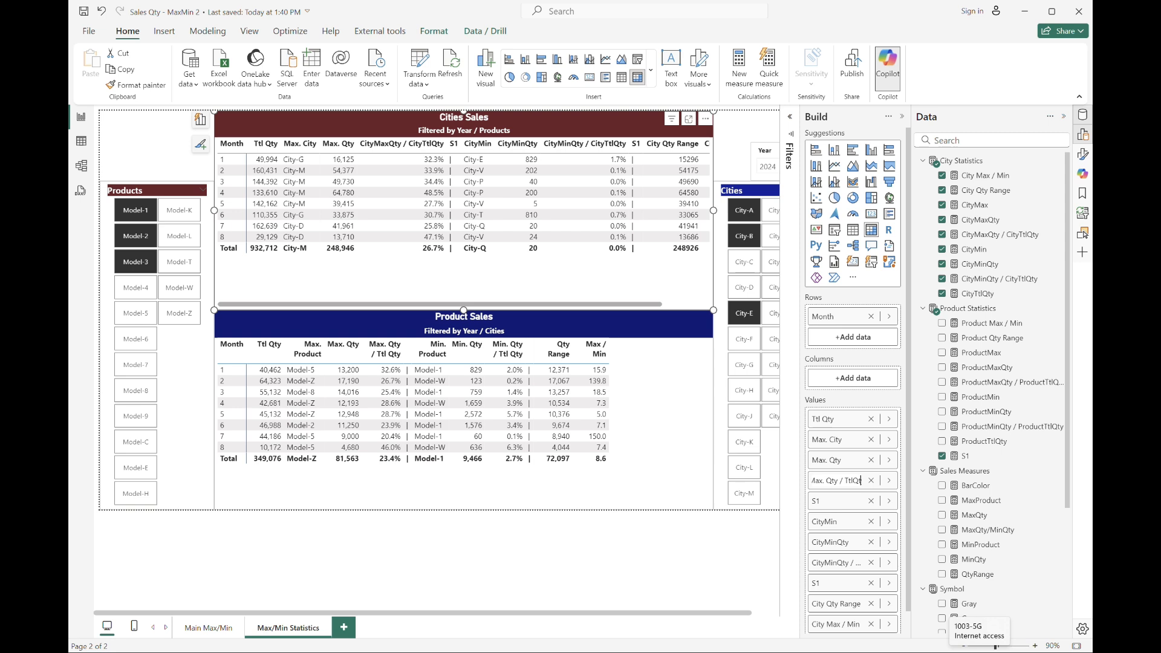
key(Return)
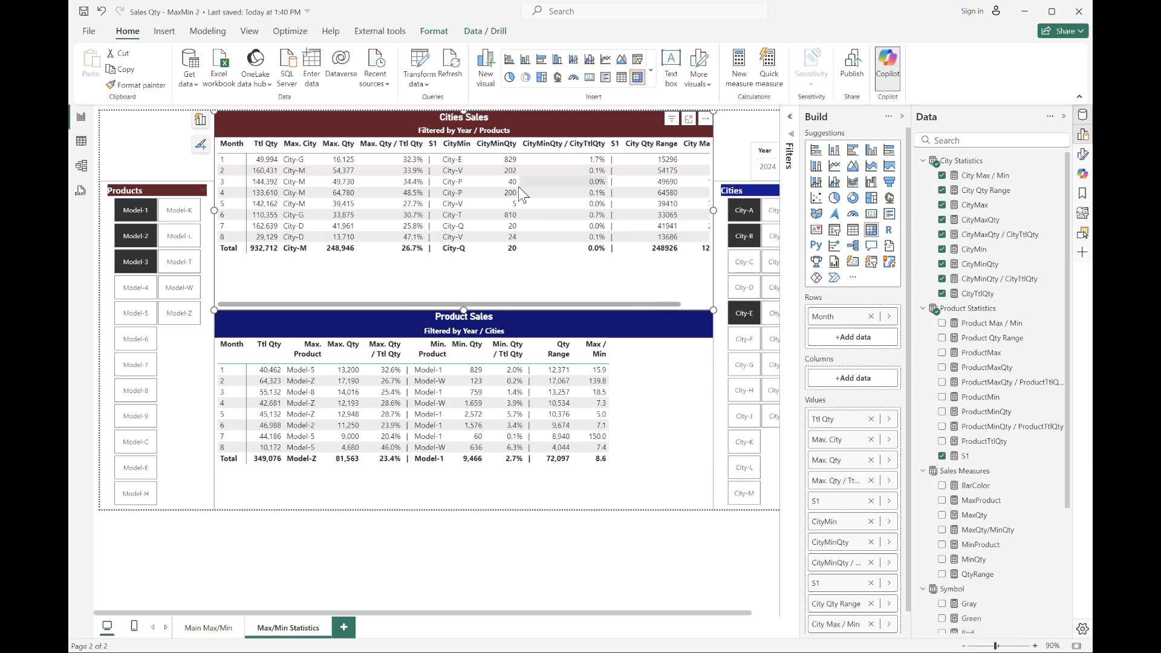
Blank out the S1 separator column headers and rename the CityMin column as Min. City.
double_click(847, 501)
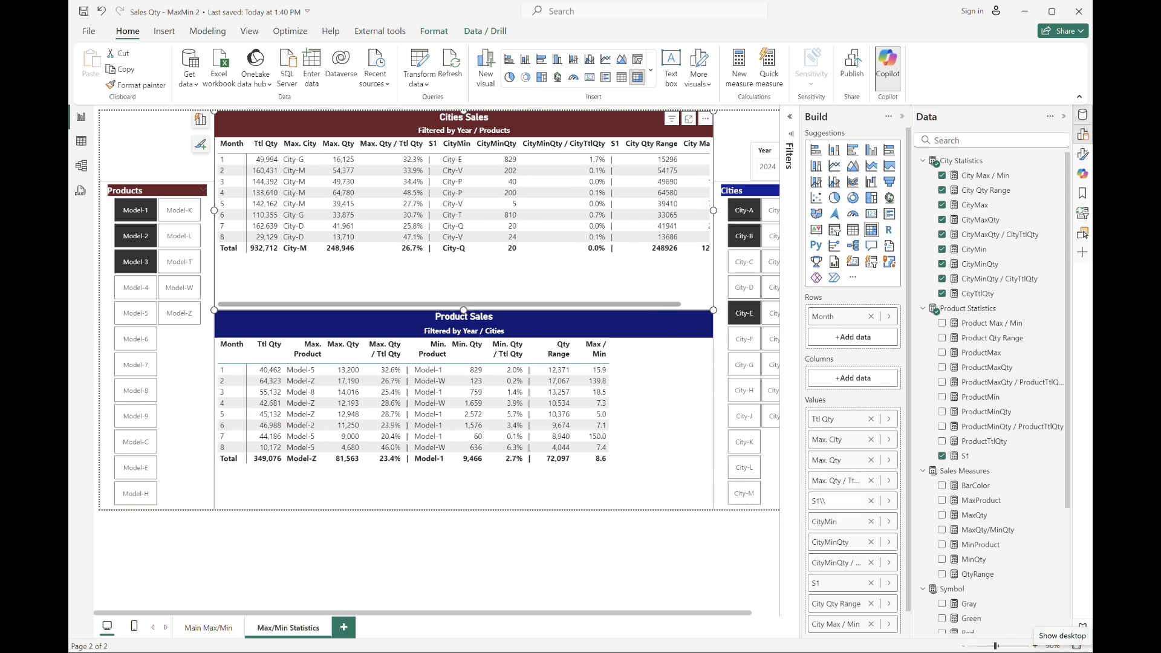
double_click(853, 524)
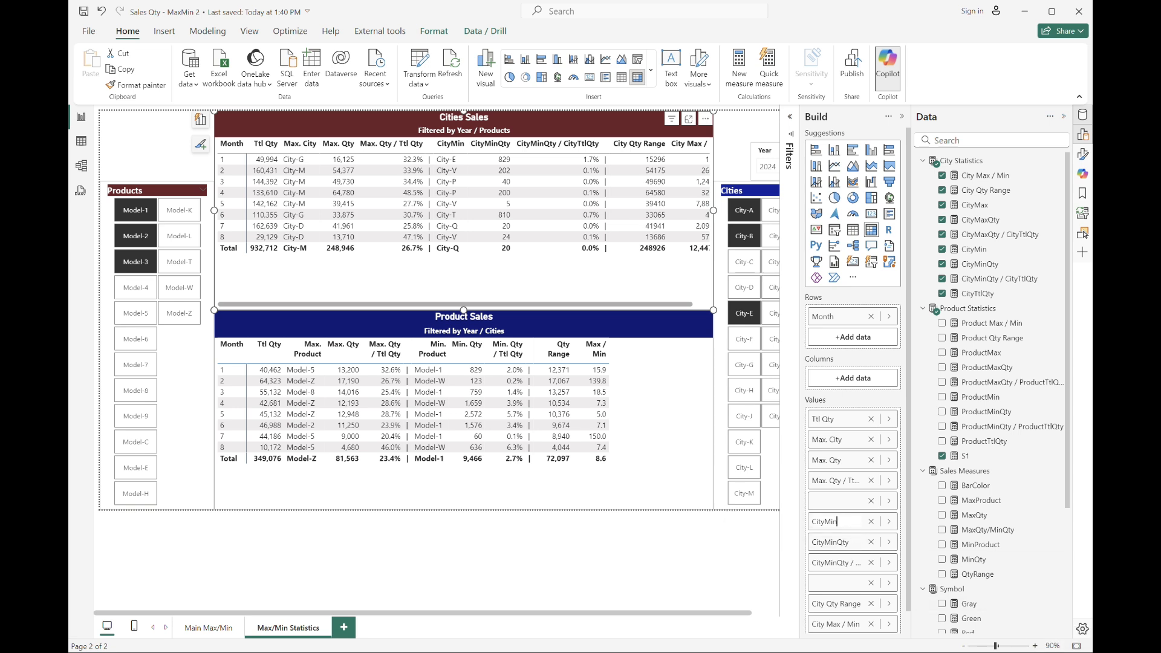
drag(811, 522, 824, 522)
key(BackSpace)
text(. City)
key(Return)
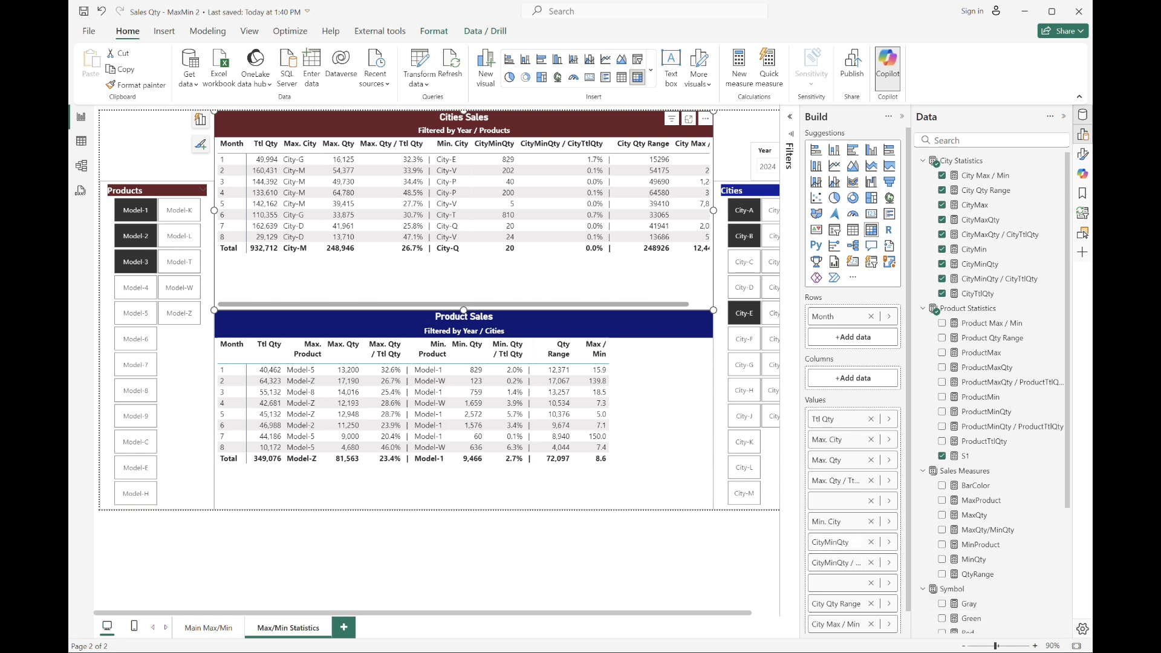
Rename the CityMinQty column of the Cities Sales table as Min. Qty.
double_click(845, 541)
key(shift+Left)
key(shift+Left)
key(shift+Left)
key(shift+Left)
key(shift+Left)
key(shift+Left)
key(shift+Right)
key(BackSpace)
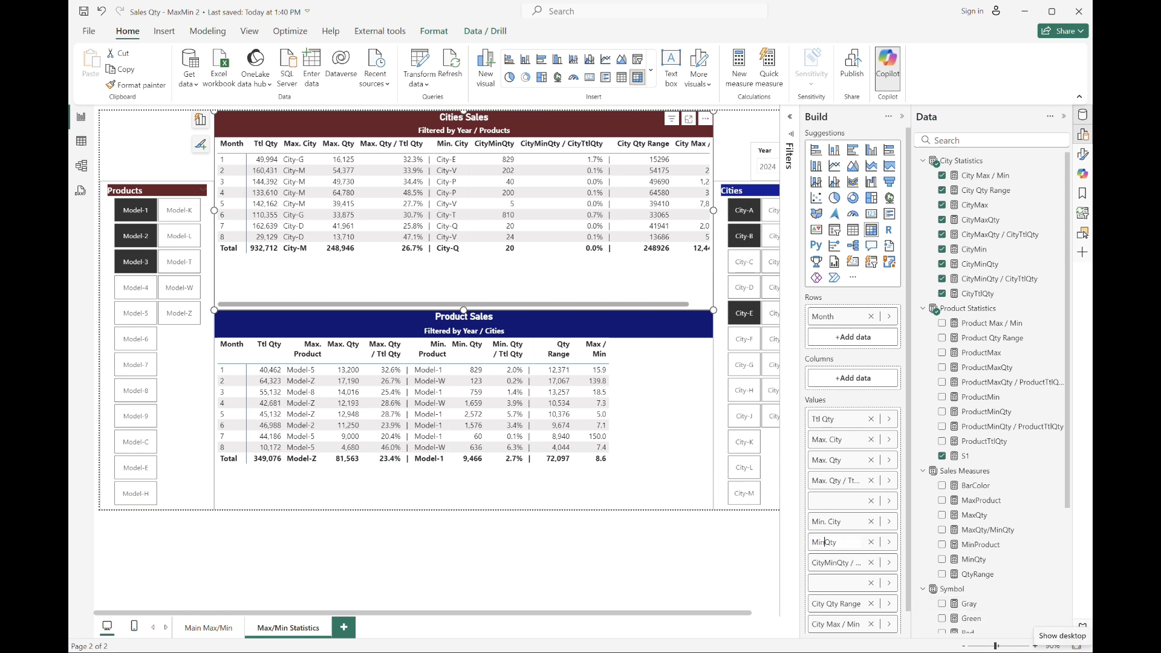
key(Return)
Rename the CityMinQty / CityTtlQty column as Min. Qty / Ttl Qty.
double_click(846, 565)
key(shift+Left)
key(shift+Left)
key(shift+Left)
key(shift+Left)
key(shift+Left)
key(shift+Left)
key(shift+Left)
key(shift+Left)
key(shift+Left)
key(shift+Left)
key(shift+Left)
key(shift+Left)
key(shift+Left)
key(shift+Left)
key(shift+Left)
key(shift+Left)
key(shift+Left)
key(shift+Left)
key(shift+Left)
key(shift+Left)
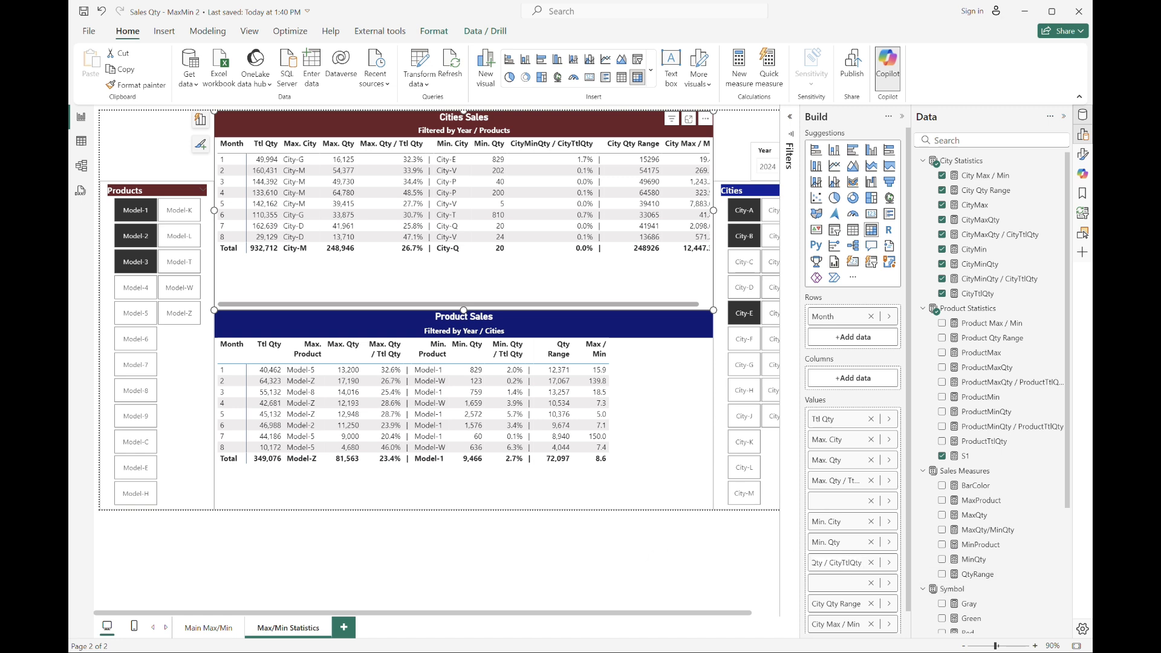
key(shift+Right)
key(shift+Right)
key(shift+Right)
key(BackSpace)
text(.)
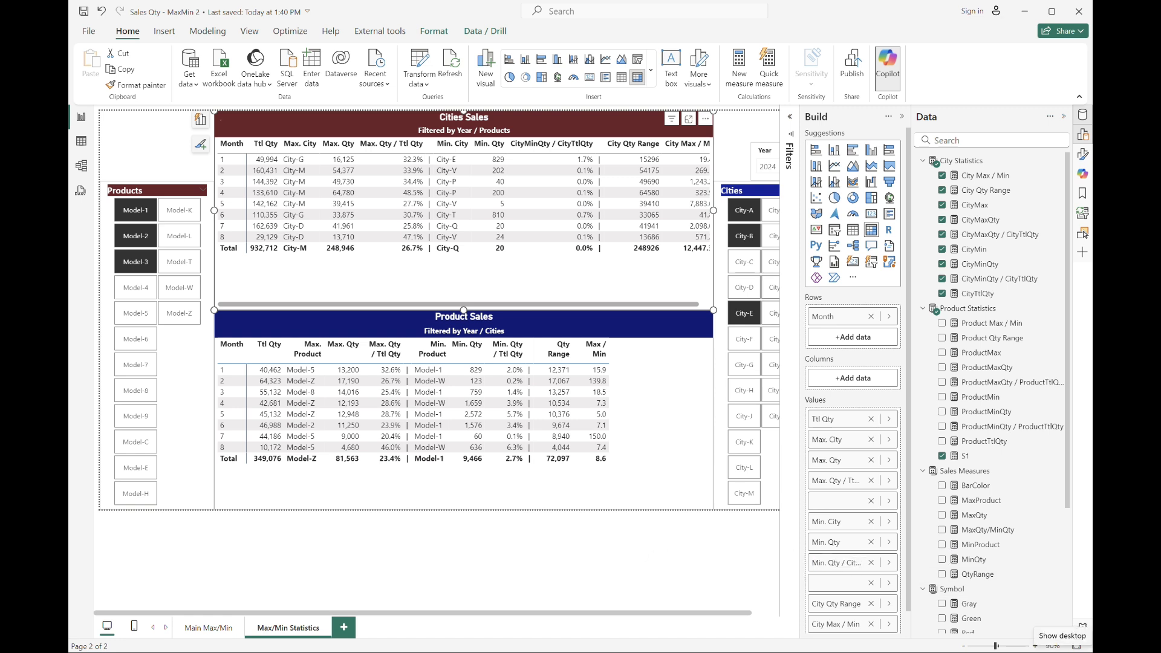
key(Return)
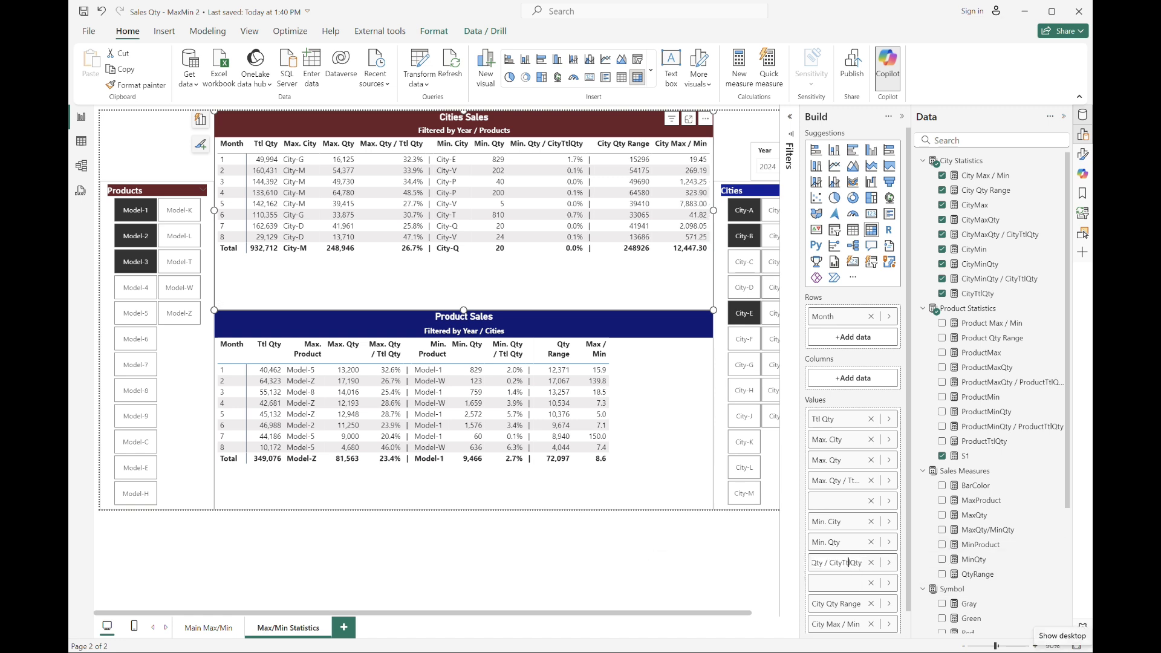
key(shift+Left)
key(shift+Left)
key(shift+Left)
key(shift+Left)
key(BackSpace)
key(Return)
Rename the City Qty Range column as Qty Range.
scroll(907, 456, down, 1)
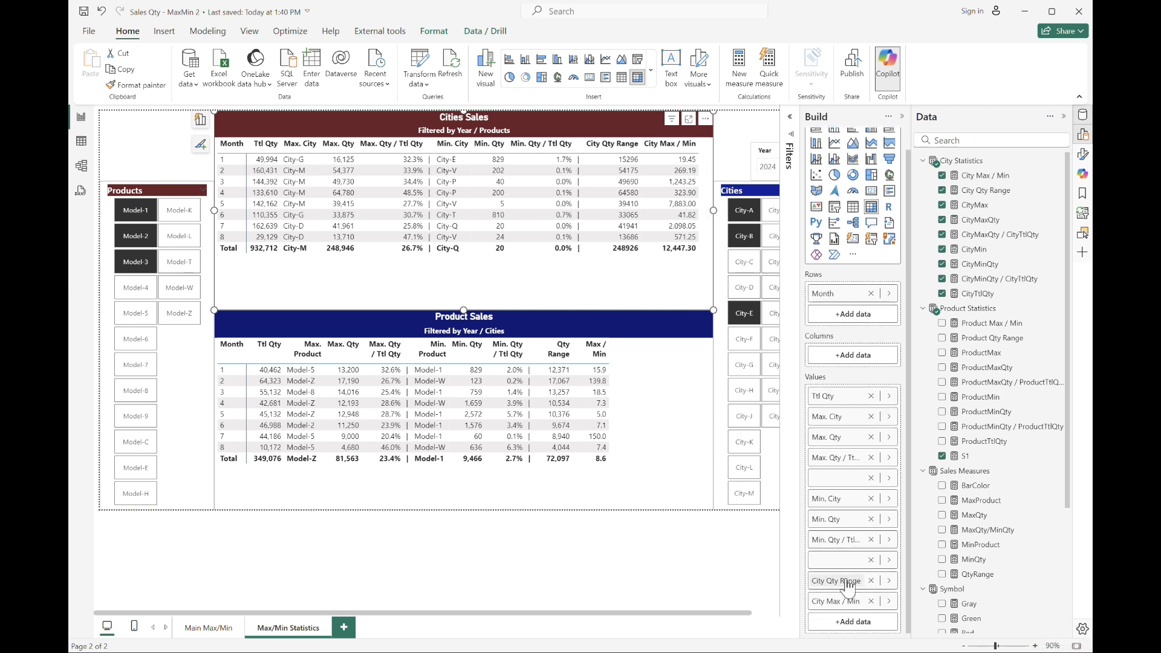
double_click(826, 580)
key(Home)
key(Delete)
key(Delete)
key(Delete)
key(Delete)
key(Delete)
key(Return)
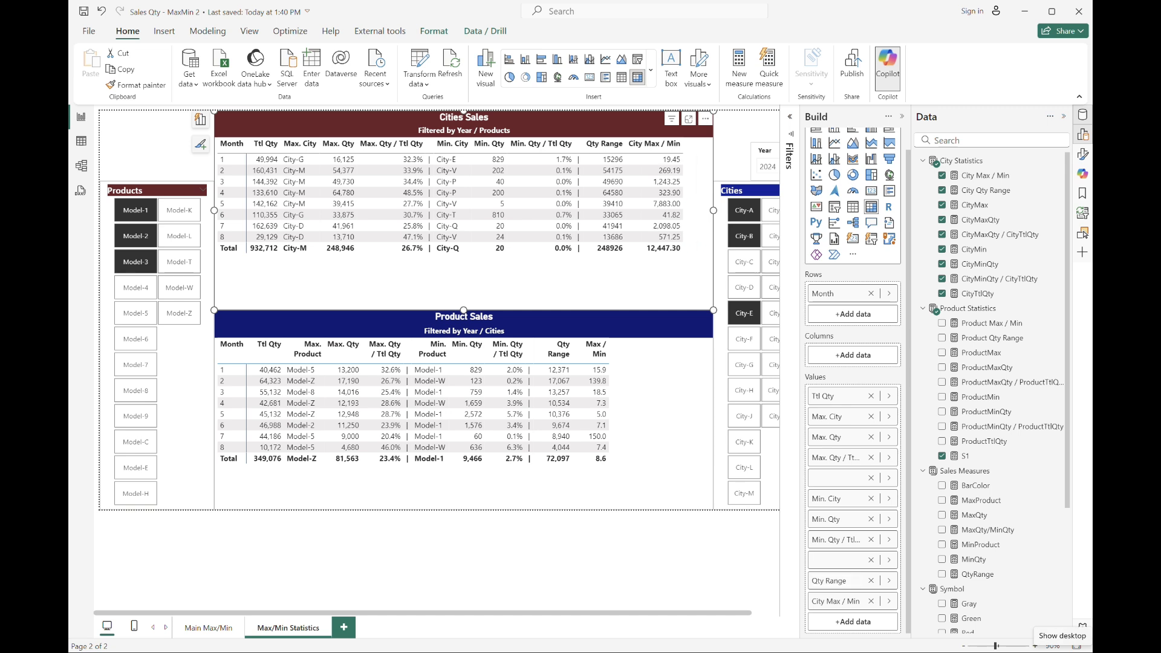
Rename the City Max / Min column as Max / Min.
double_click(831, 601)
key(Home)
key(Delete)
key(Delete)
key(Delete)
key(Delete)
key(Delete)
key(Return)
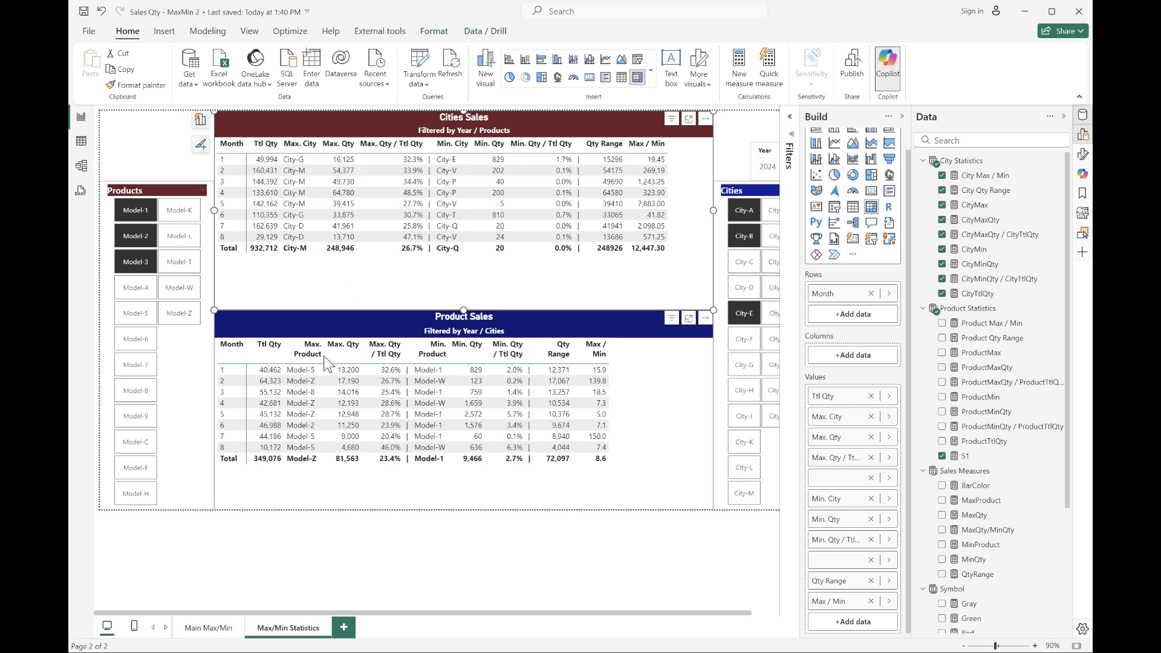
Widen the Product Sales table's Max. Qty / Ttl Qty column and sort the table by Max. Product.
drag(324, 356, 339, 353)
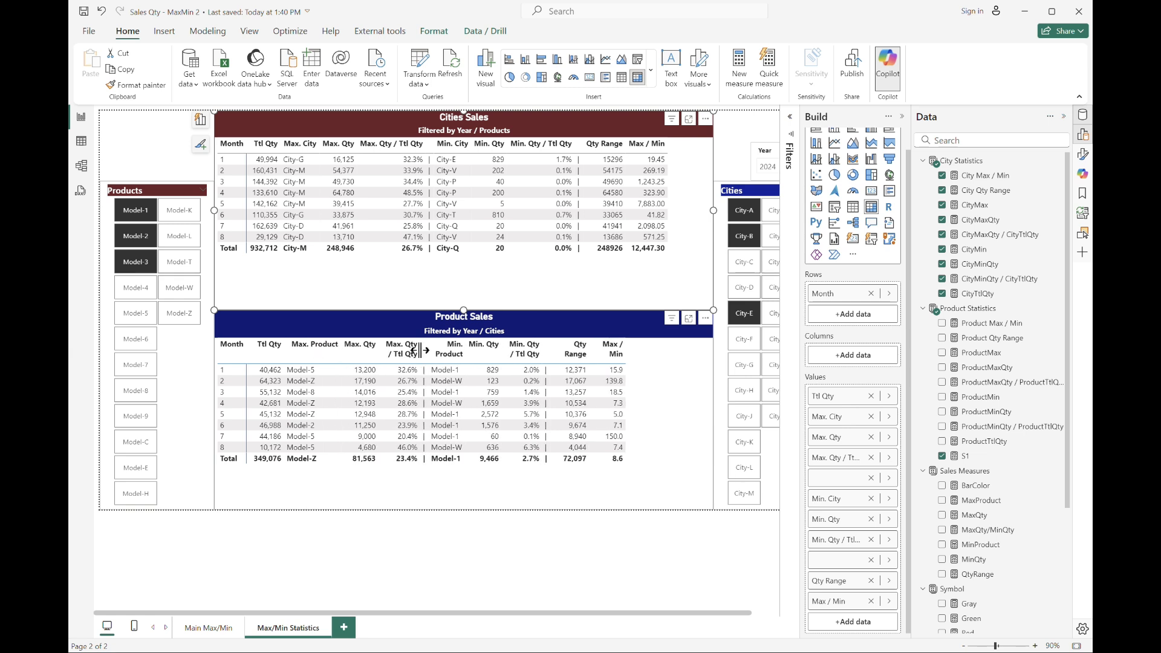
drag(419, 350, 449, 351)
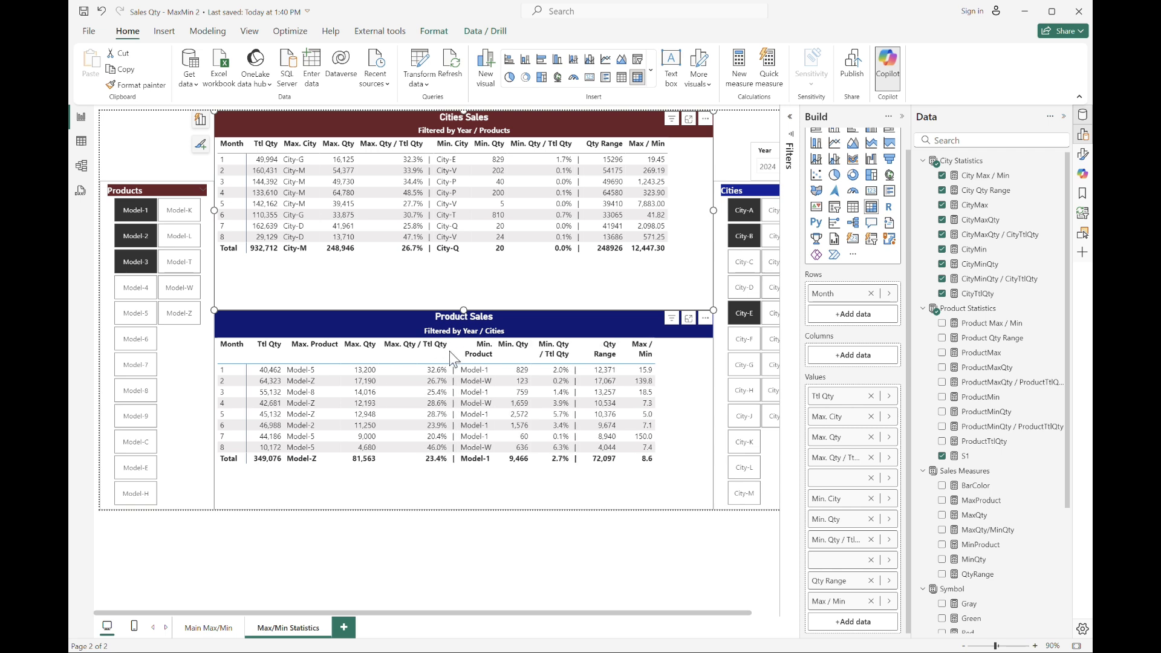
click(449, 351)
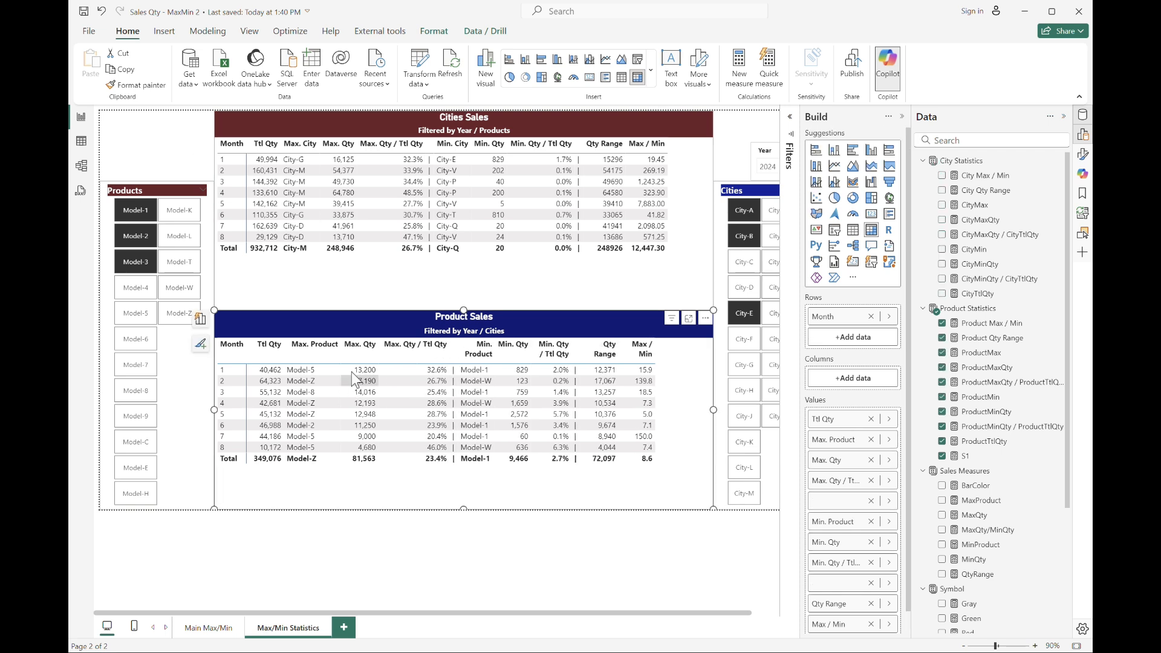
click(338, 349)
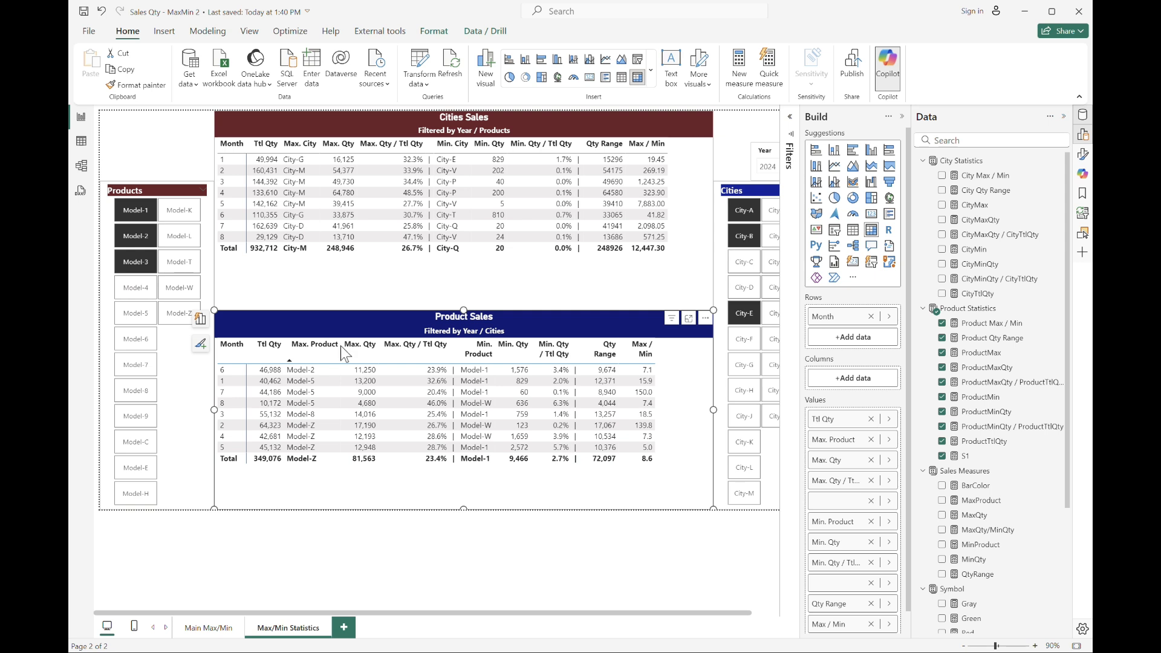
drag(339, 359, 321, 361)
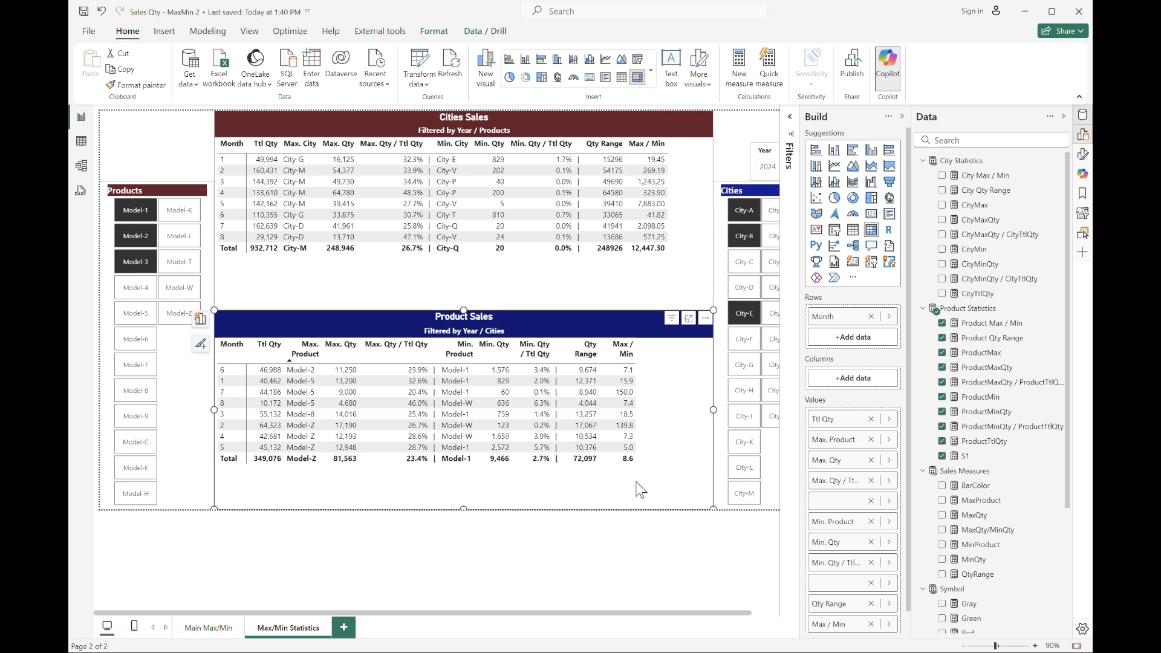
Apply a thousands separator to the City Qty Range measure's format.
click(511, 13)
click(681, 286)
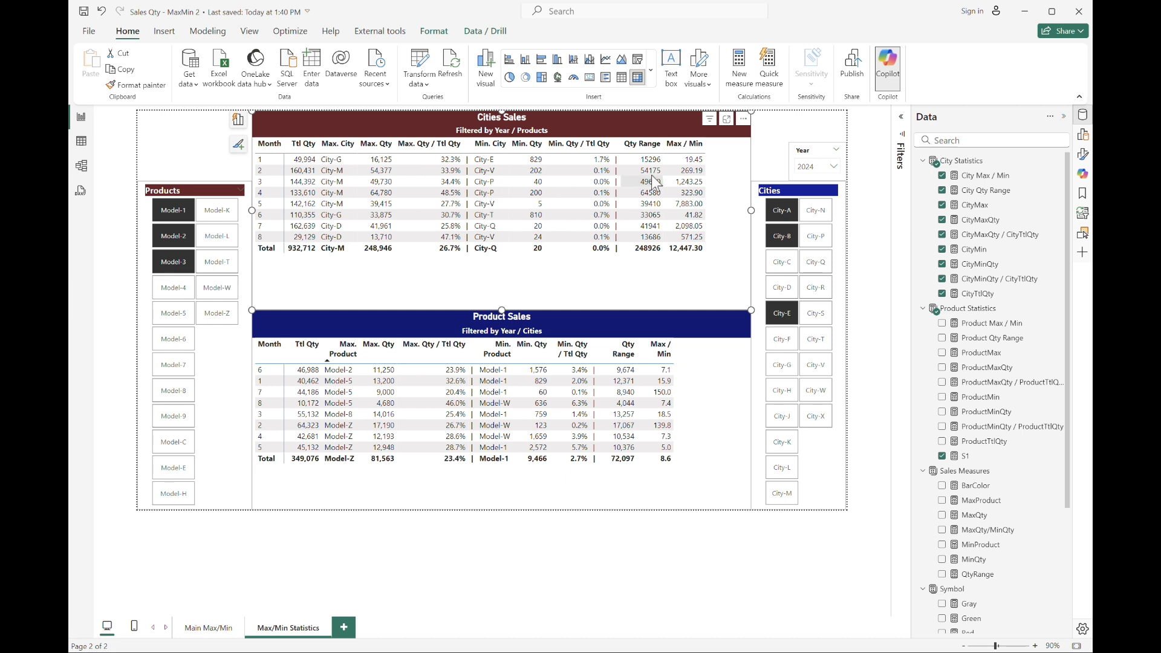
click(986, 190)
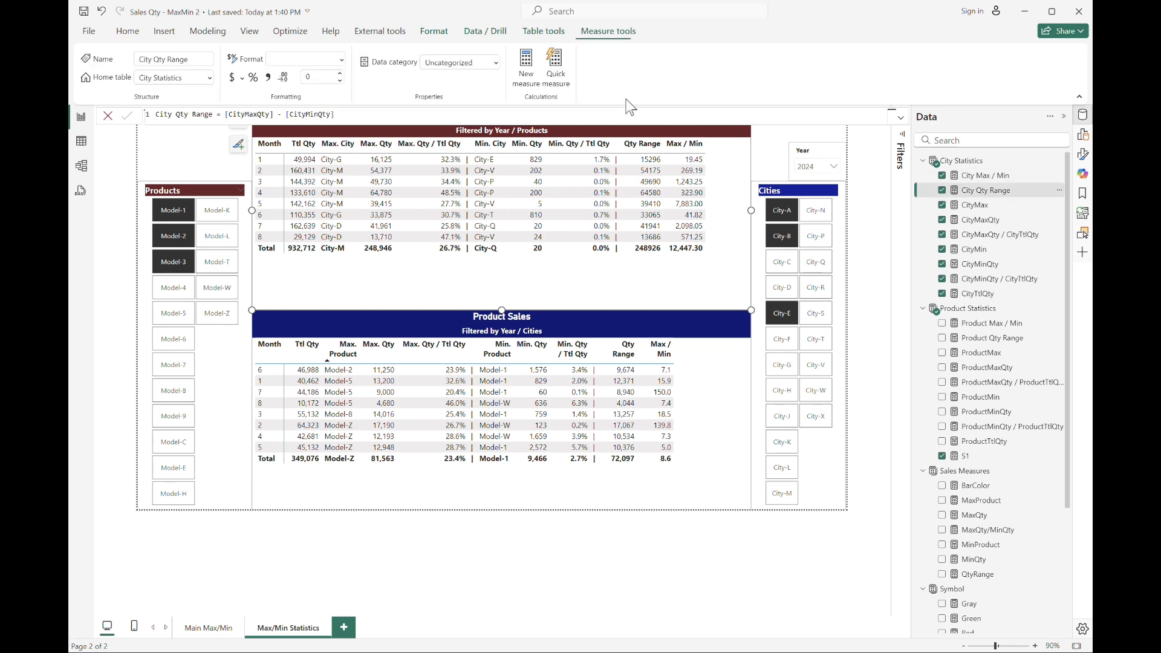
click(270, 77)
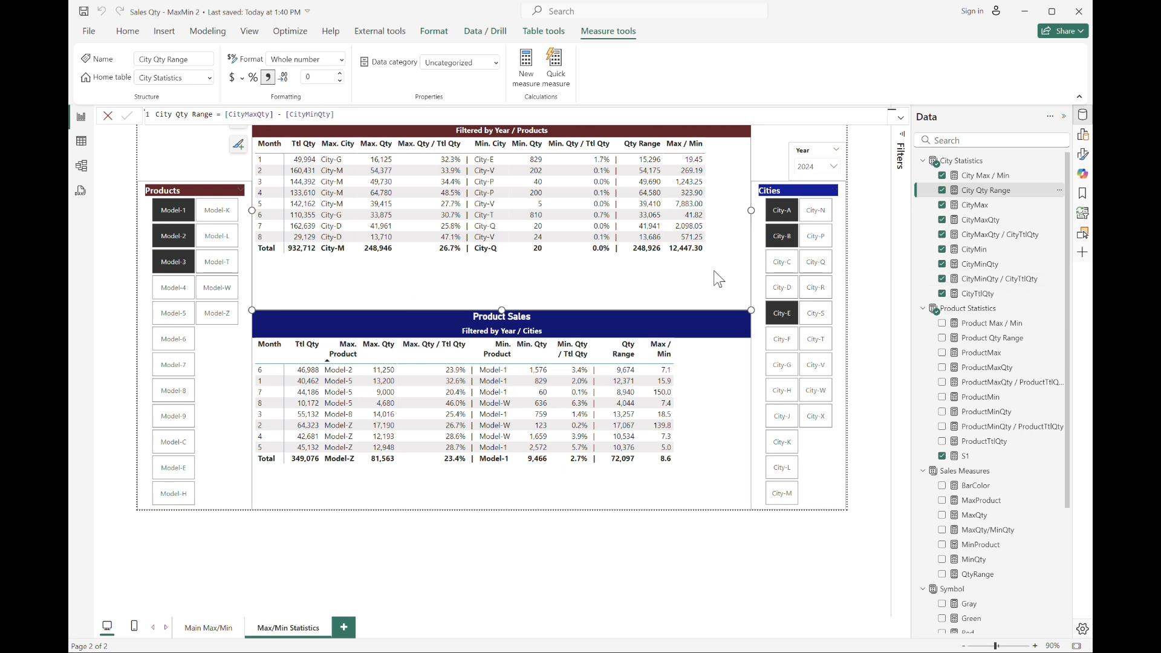
Format the City Max / Min measure as a decimal number with 1 decimal place.
click(985, 175)
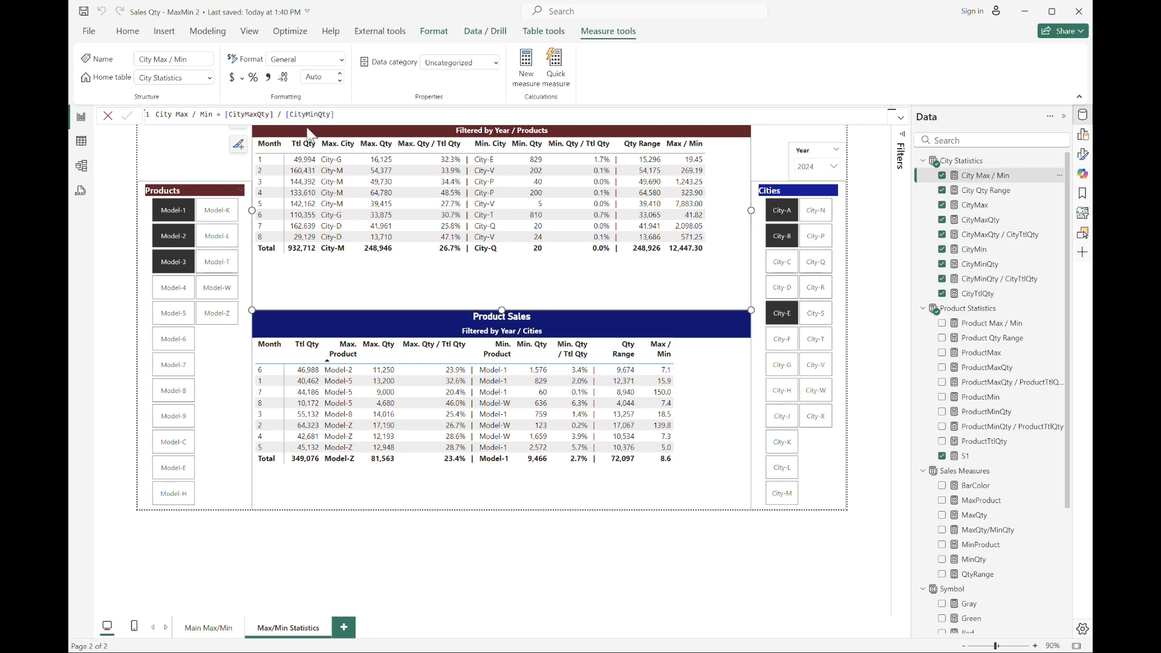
click(340, 81)
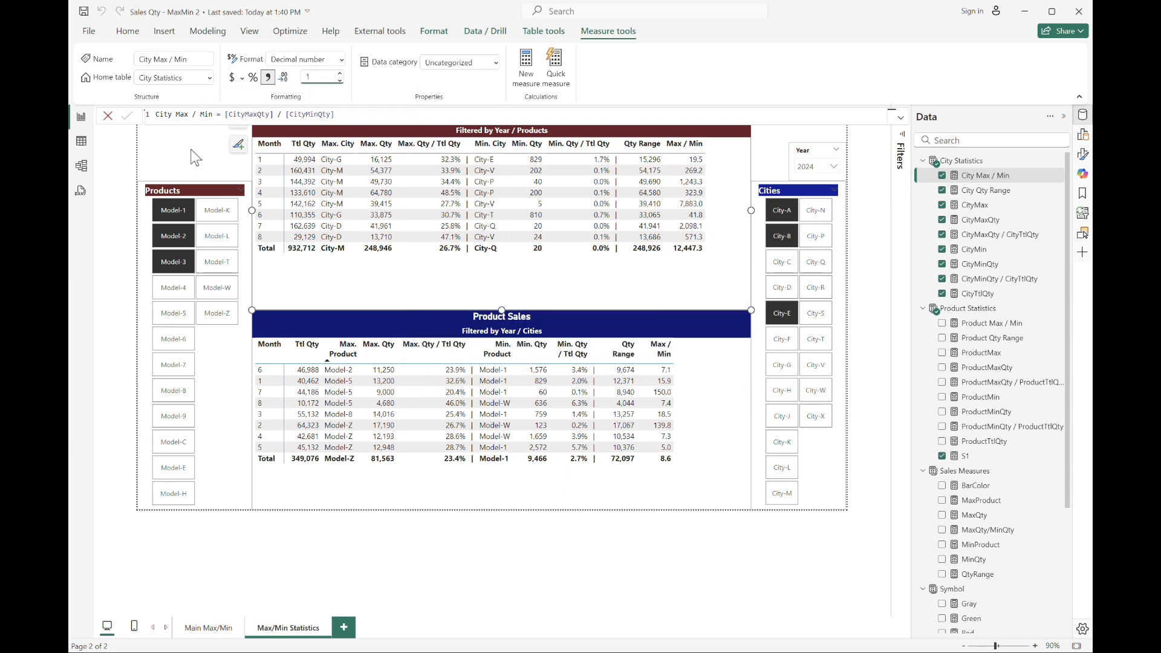
click(193, 156)
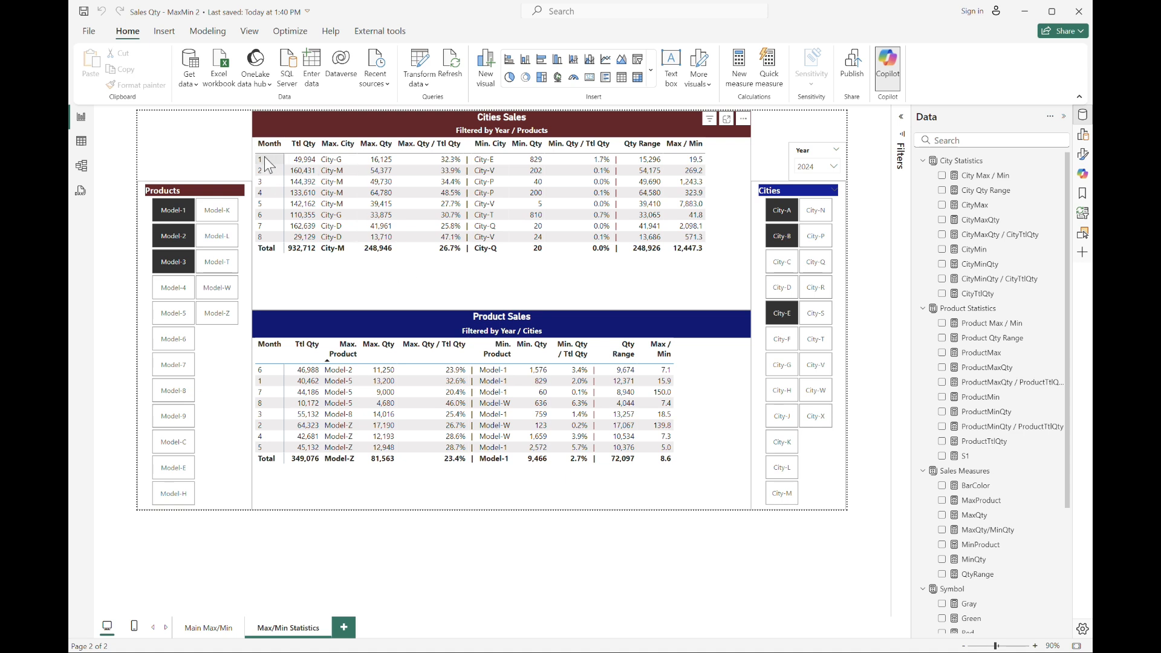
ctrl+click(188, 268)
click(208, 627)
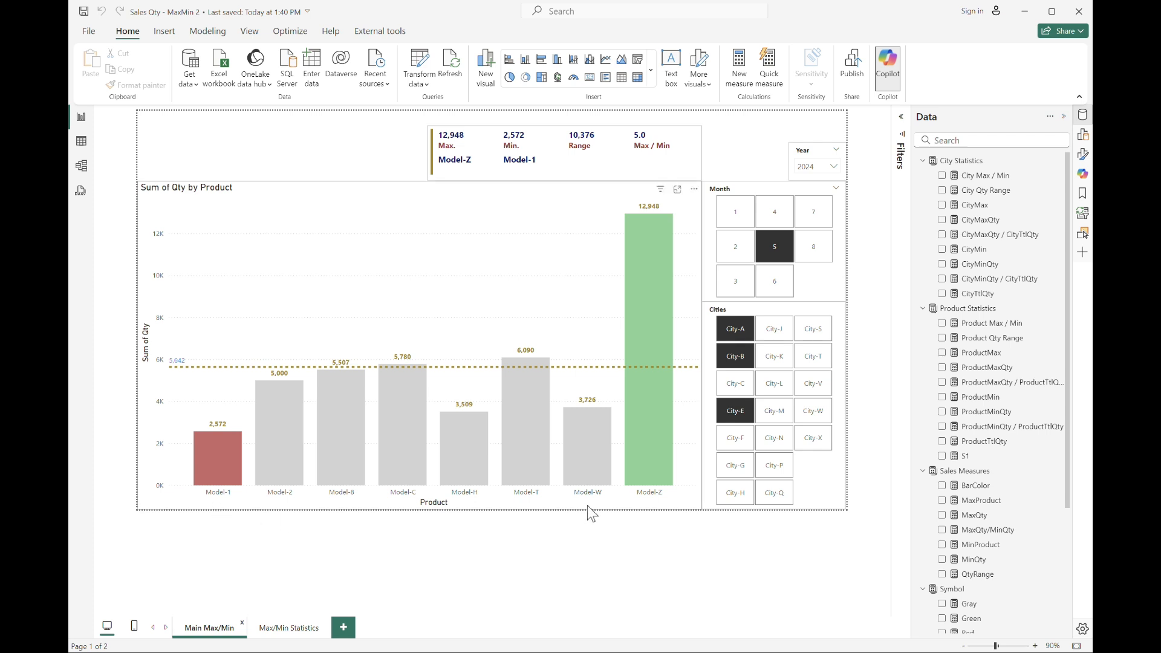
click(269, 628)
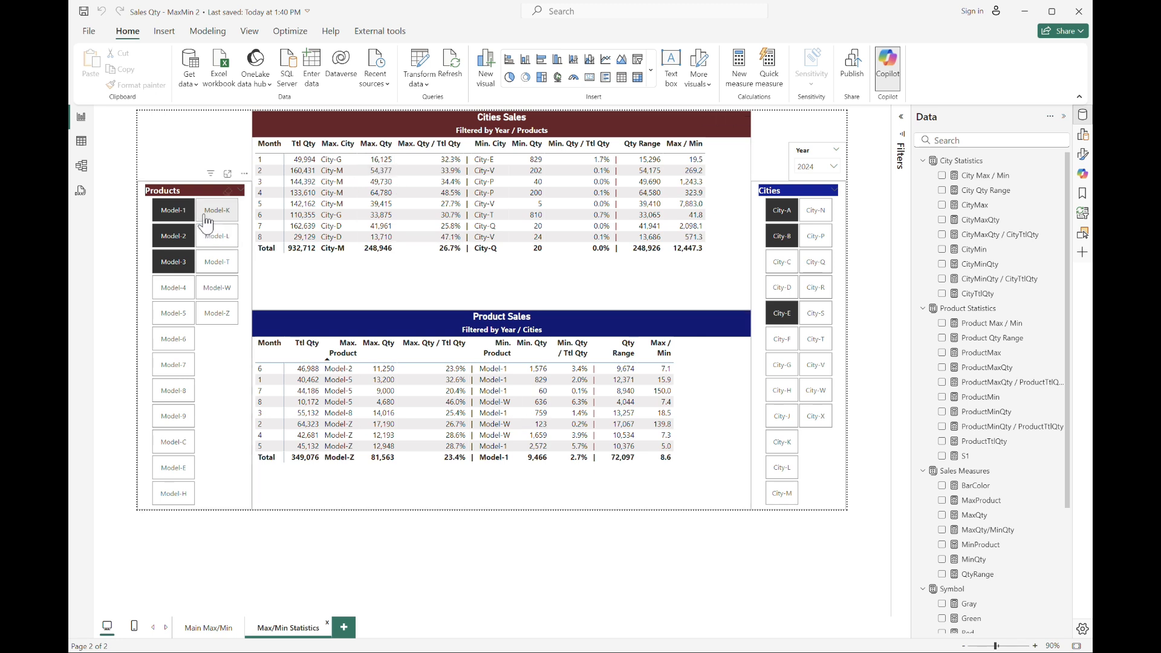
click(184, 266)
Switch to Excel and filter the sales data's Product column to Model-1, Model-2 and Model-3.
mouse_move(524, 644)
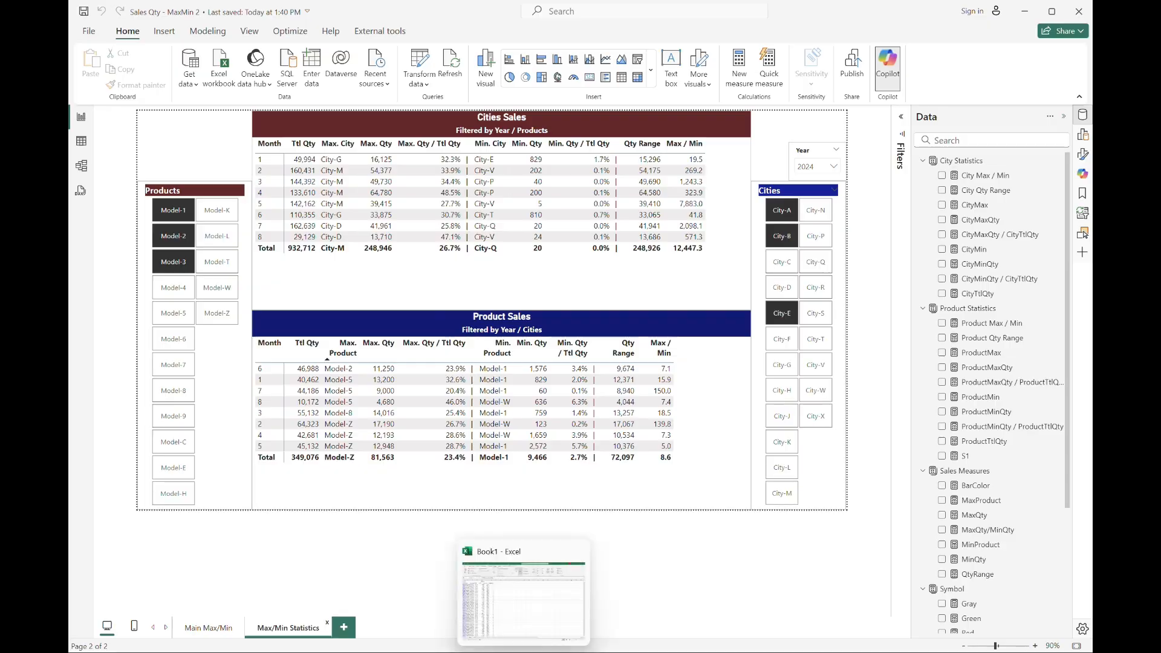
click(521, 589)
click(167, 173)
click(124, 332)
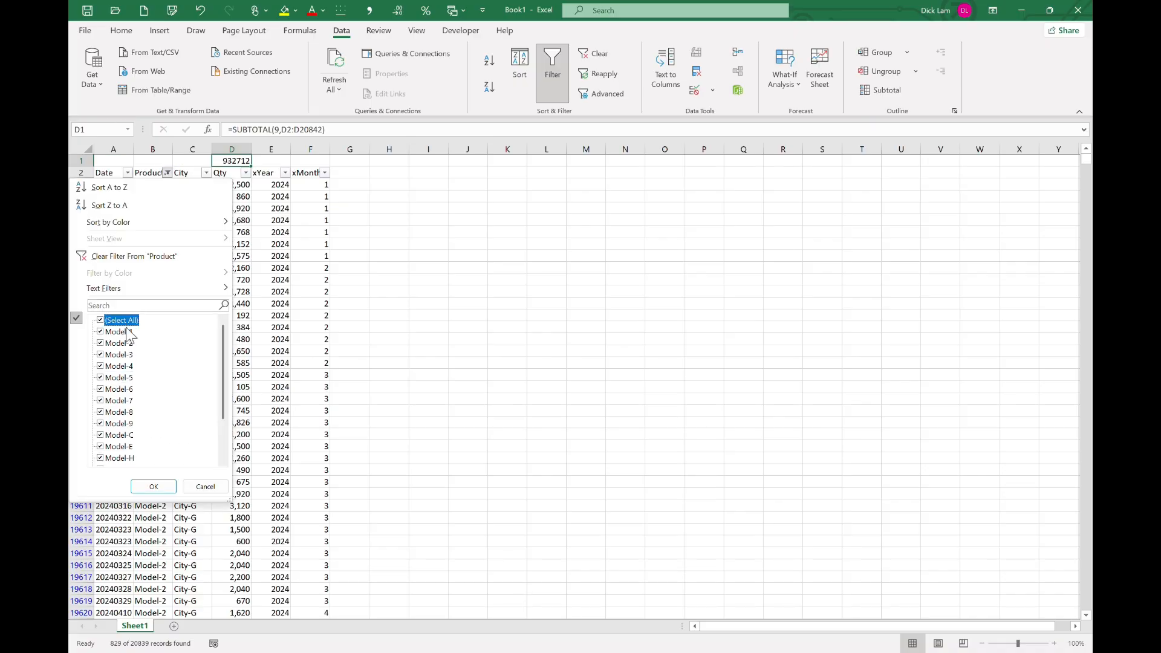
click(153, 487)
key(alt+Tab)
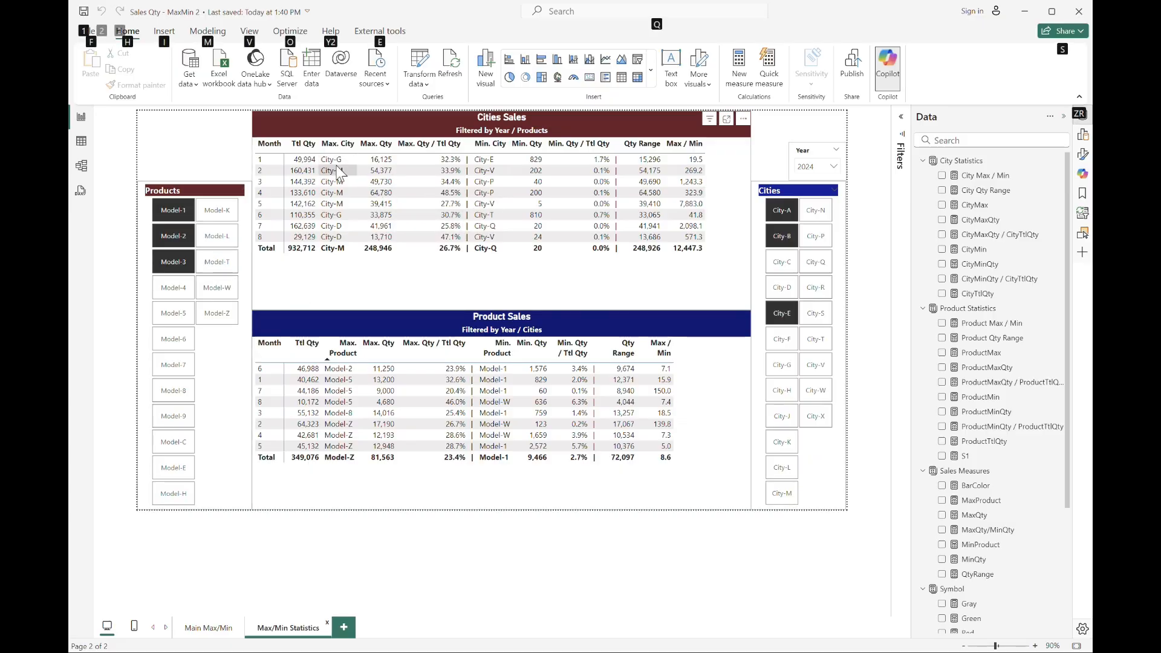
key(alt+Tab)
click(167, 173)
click(125, 343)
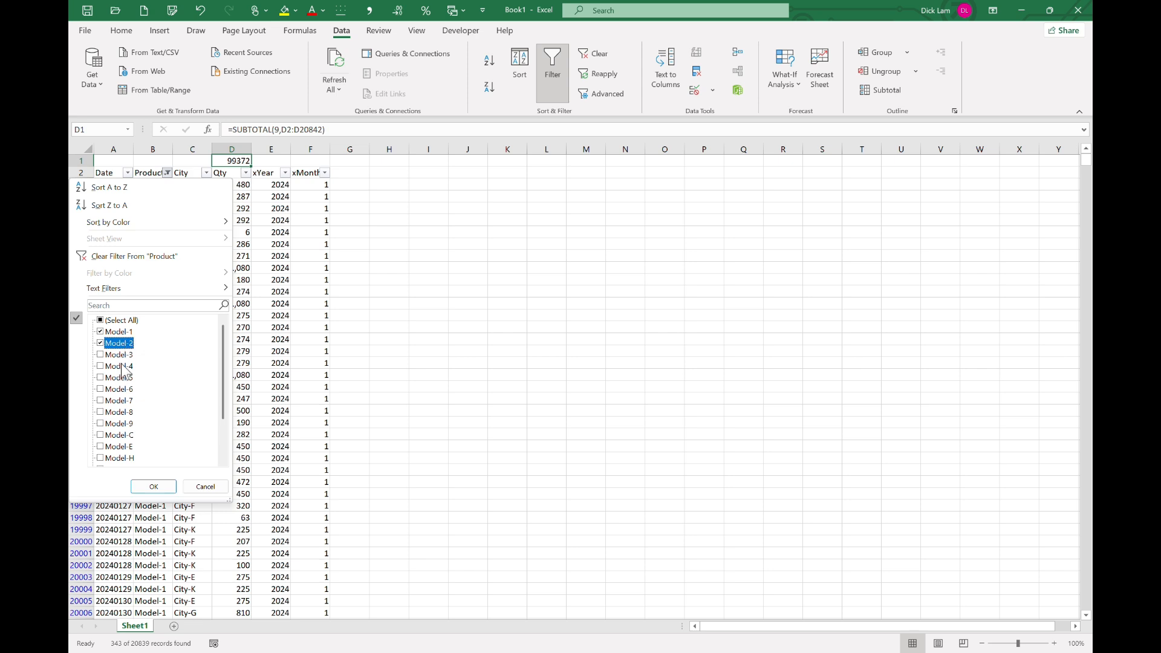
click(123, 354)
click(153, 486)
Filter the City column to City-G and the xMonth column to month 1.
click(206, 173)
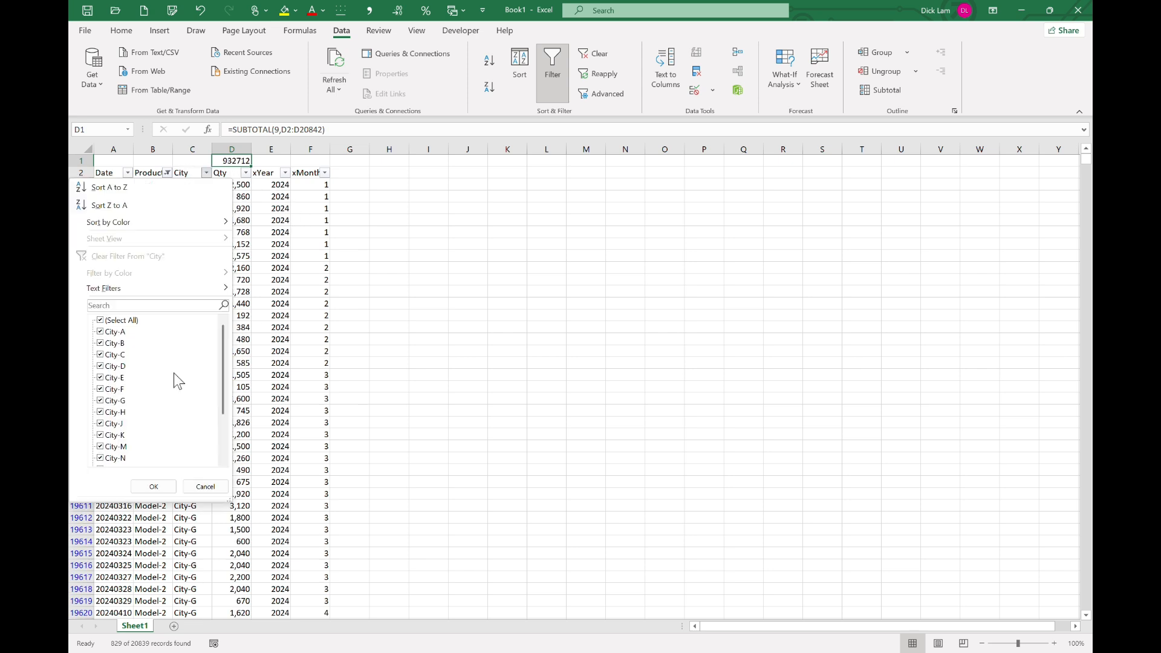
click(127, 321)
click(114, 400)
click(155, 487)
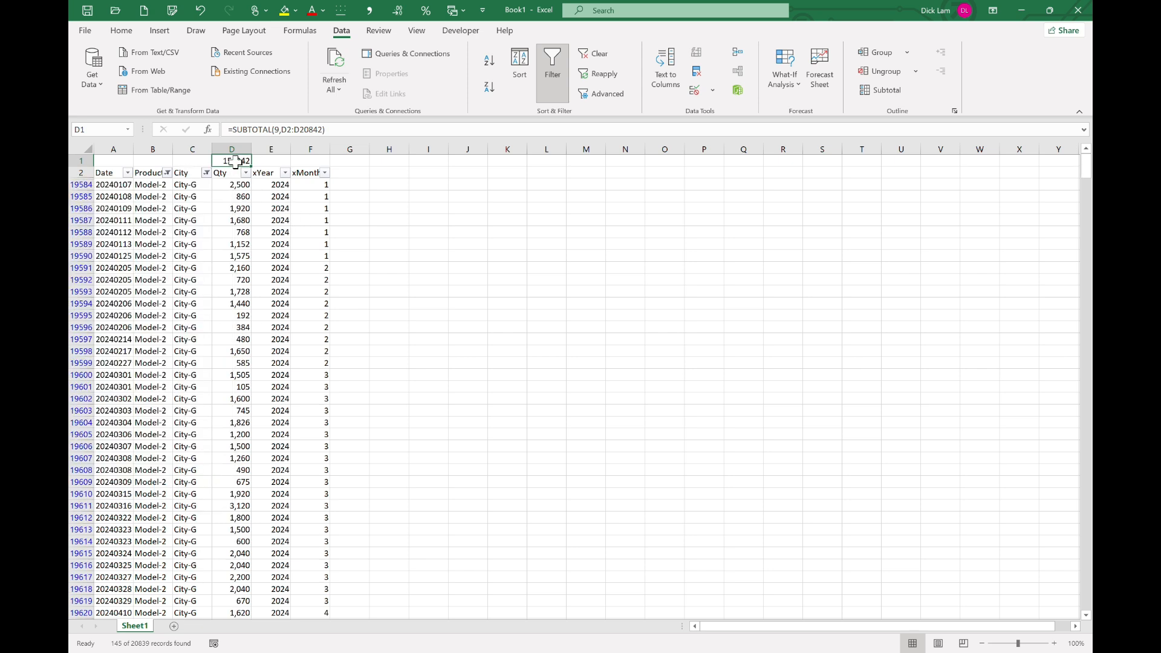
click(325, 173)
click(197, 318)
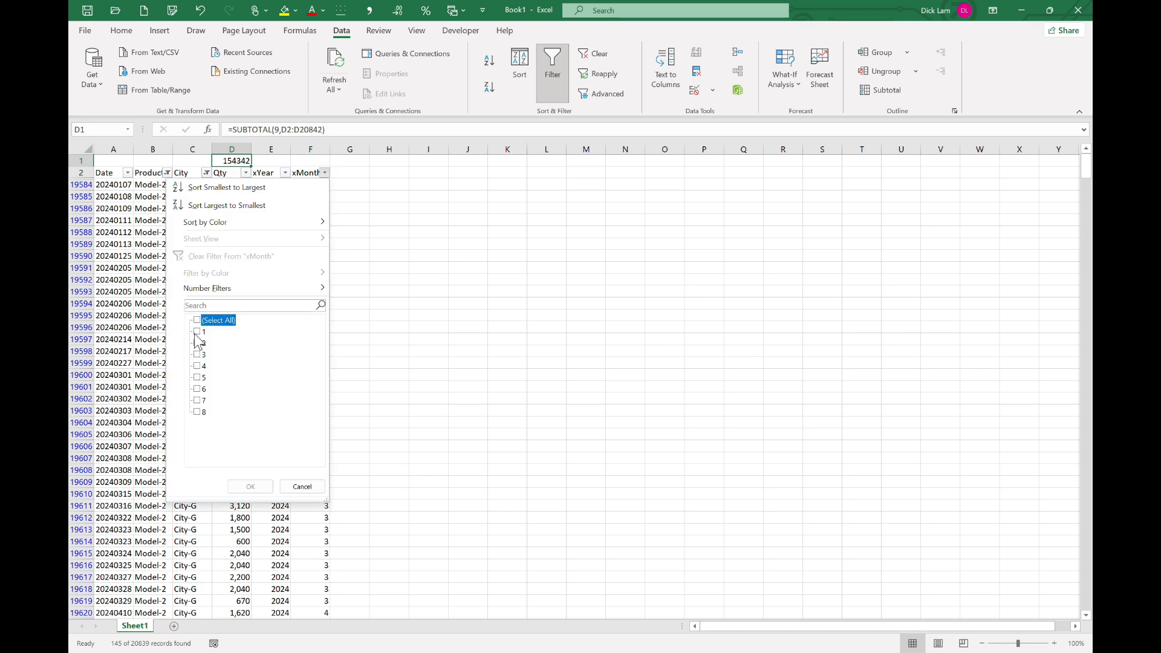
click(197, 331)
click(237, 485)
Compare with the report, then reselect all cities in the City column filter.
key(alt+Tab)
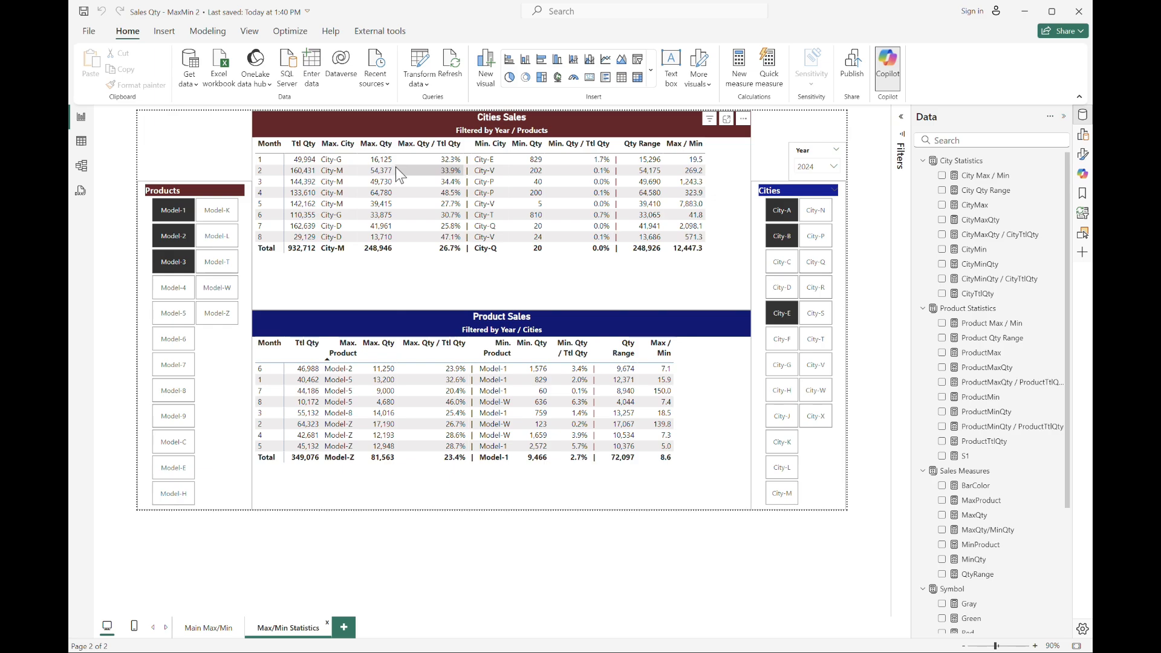
key(alt+Tab)
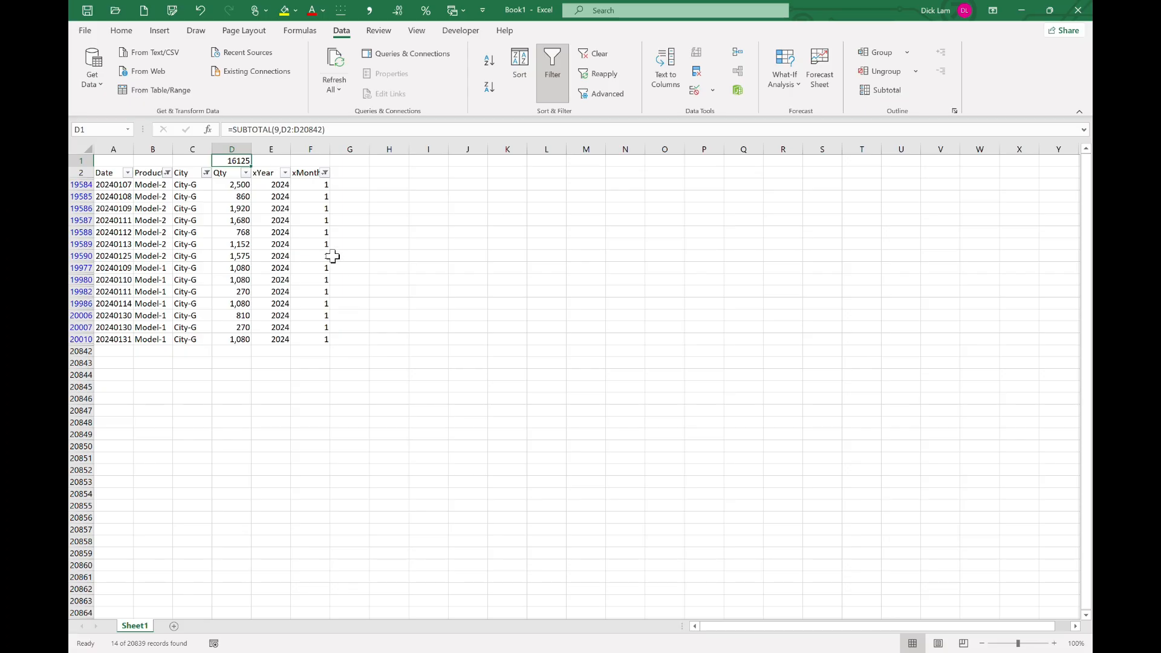
click(206, 173)
click(124, 321)
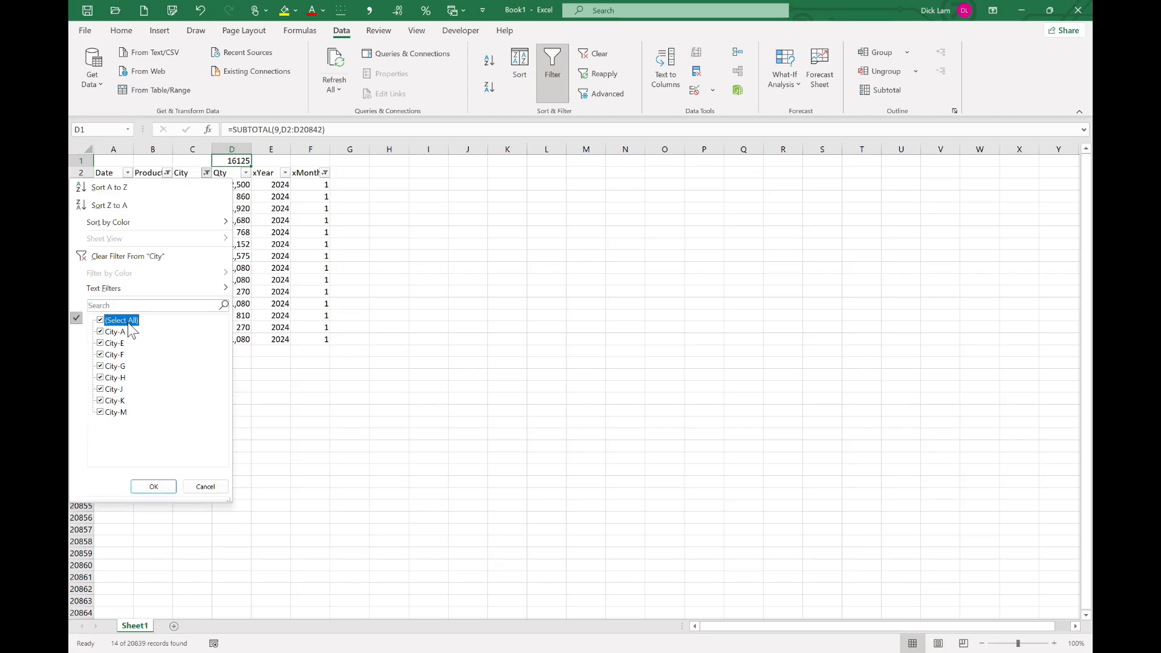
click(154, 486)
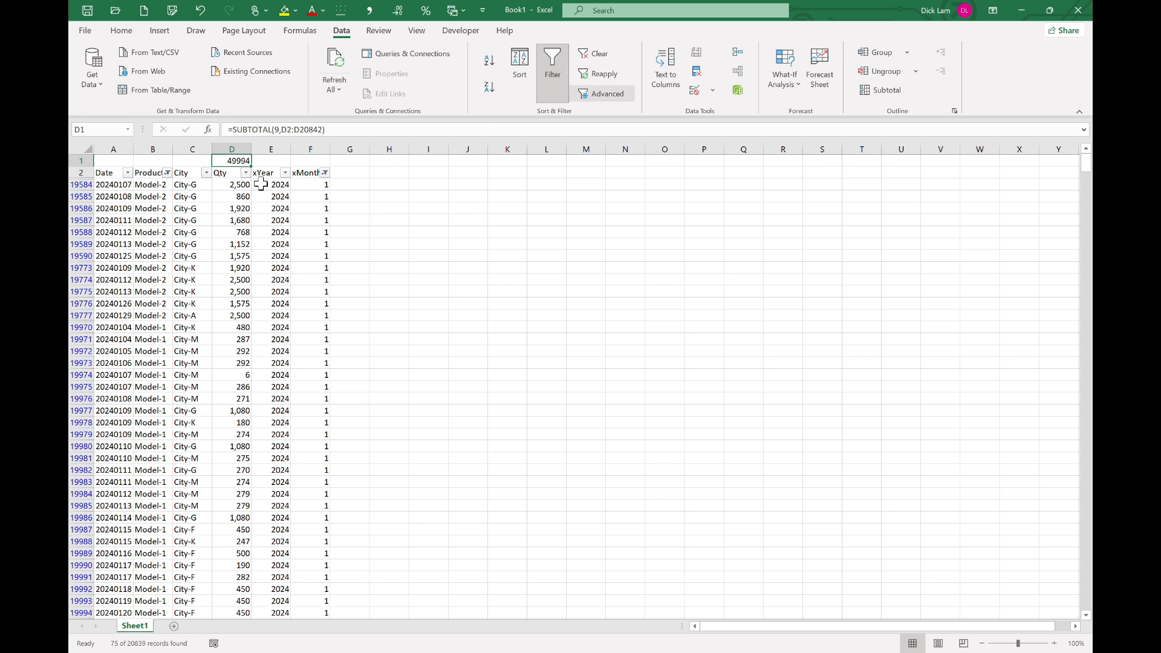
Copy the filtered City column into a new workbook starting at cell C3.
click(184, 184)
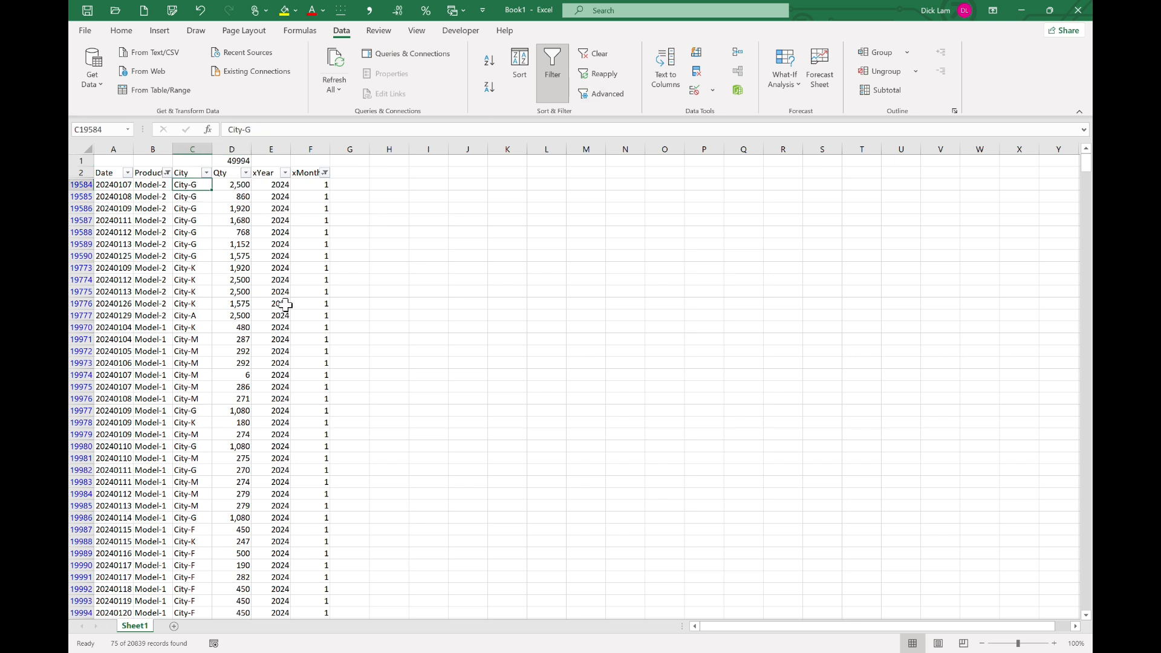
key(ctrl+shift+Down)
key(ctrl+c)
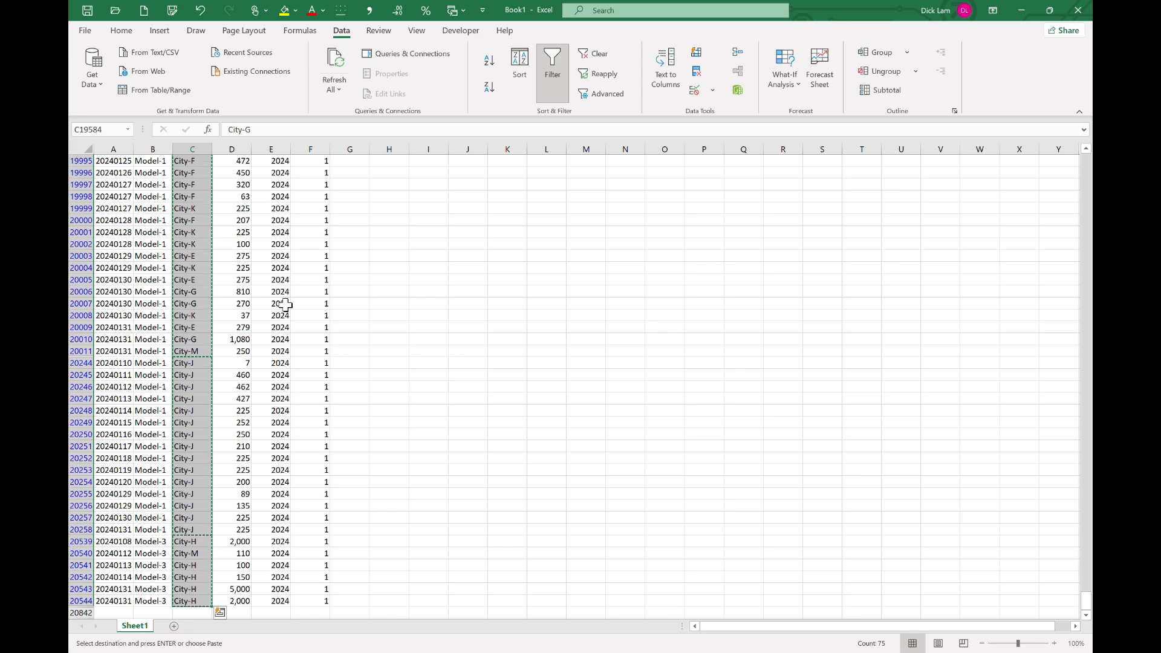
key(ctrl+Up)
key(ctrl+n)
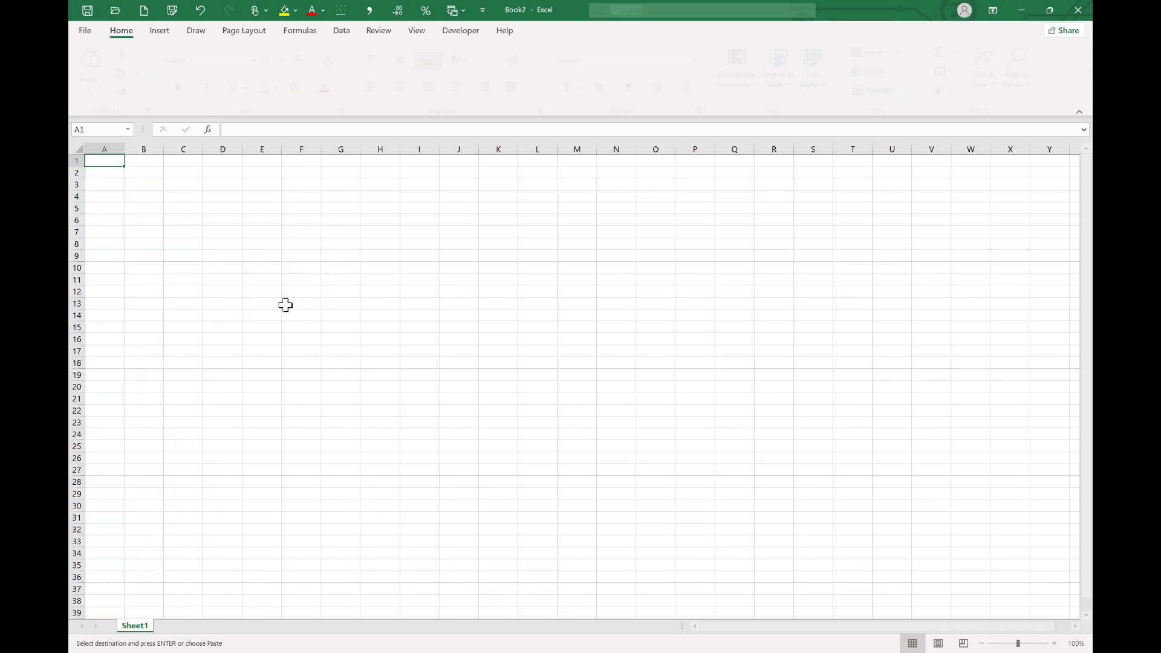
key(Right)
key(Right)
key(Down)
key(Down)
key(ctrl+v)
Copy the filtered Qty values into column D of the new workbook beside the cities.
key(ctrl+Tab)
key(Right)
key(ctrl+shift+Down)
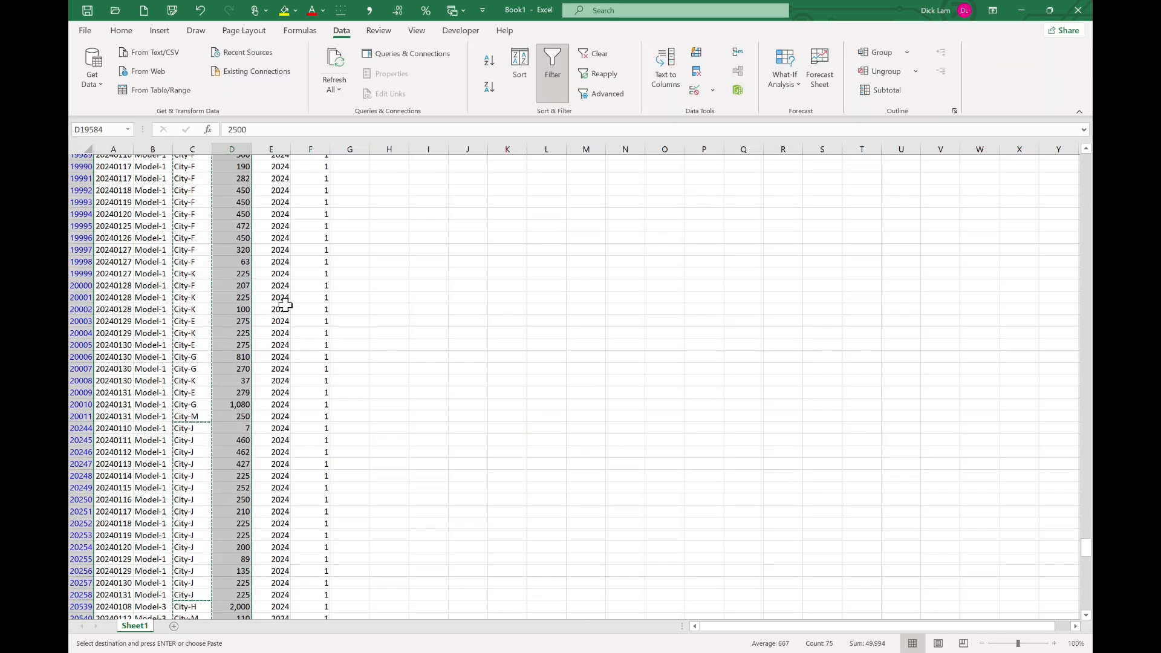
key(ctrl+c)
key(ctrl+Tab)
key(Right)
key(ctrl+v)
Copy the pasted city list into column I starting at I3.
key(Left)
key(ctrl+shift+Down)
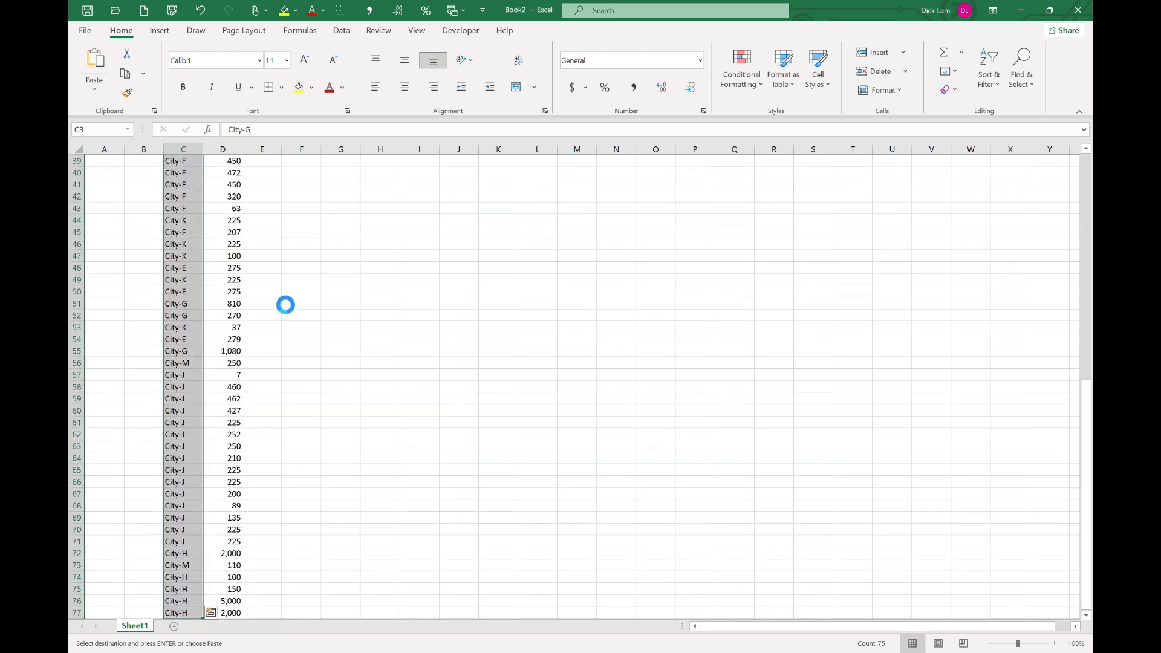
key(ctrl+c)
key(ctrl+Up)
key(Down)
key(Down)
key(Right)
key(Right)
key(Right)
key(Right)
key(Right)
key(Right)
key(ctrl+v)
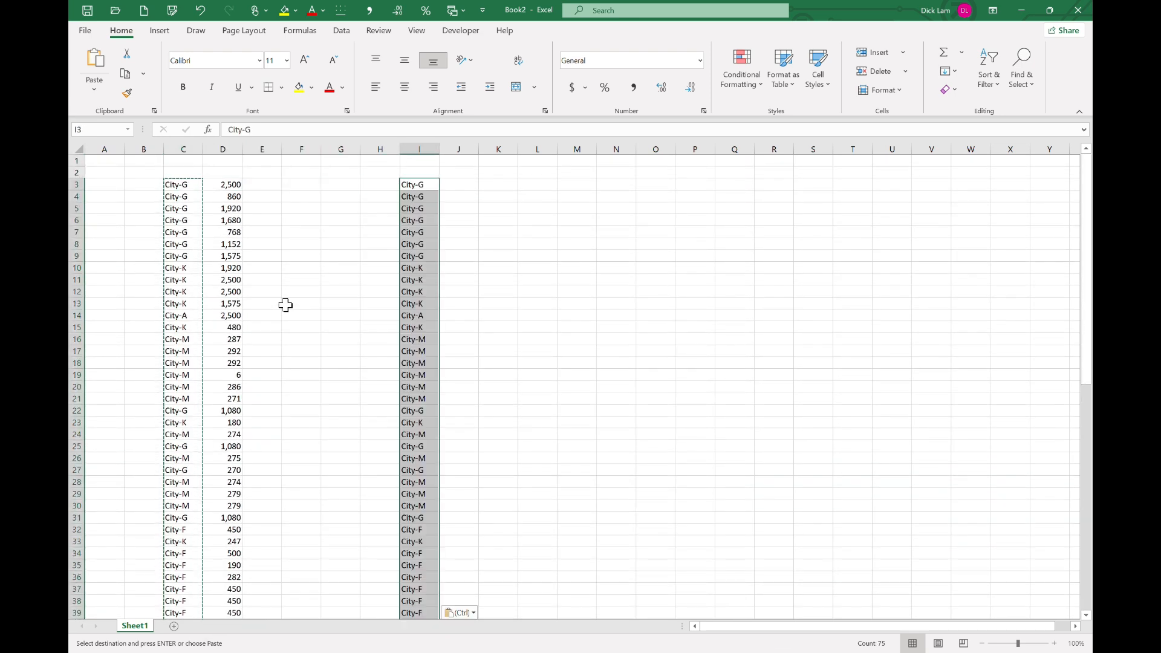
Remove duplicates from the city list in column I.
click(340, 31)
click(696, 70)
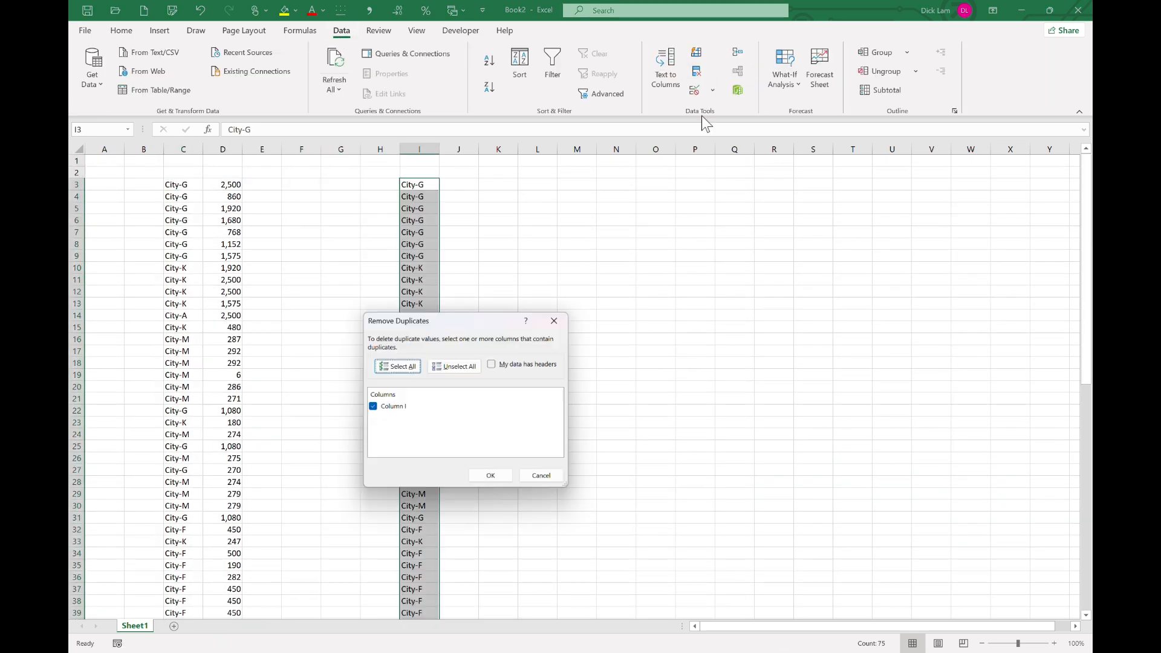
click(493, 479)
click(588, 370)
click(456, 186)
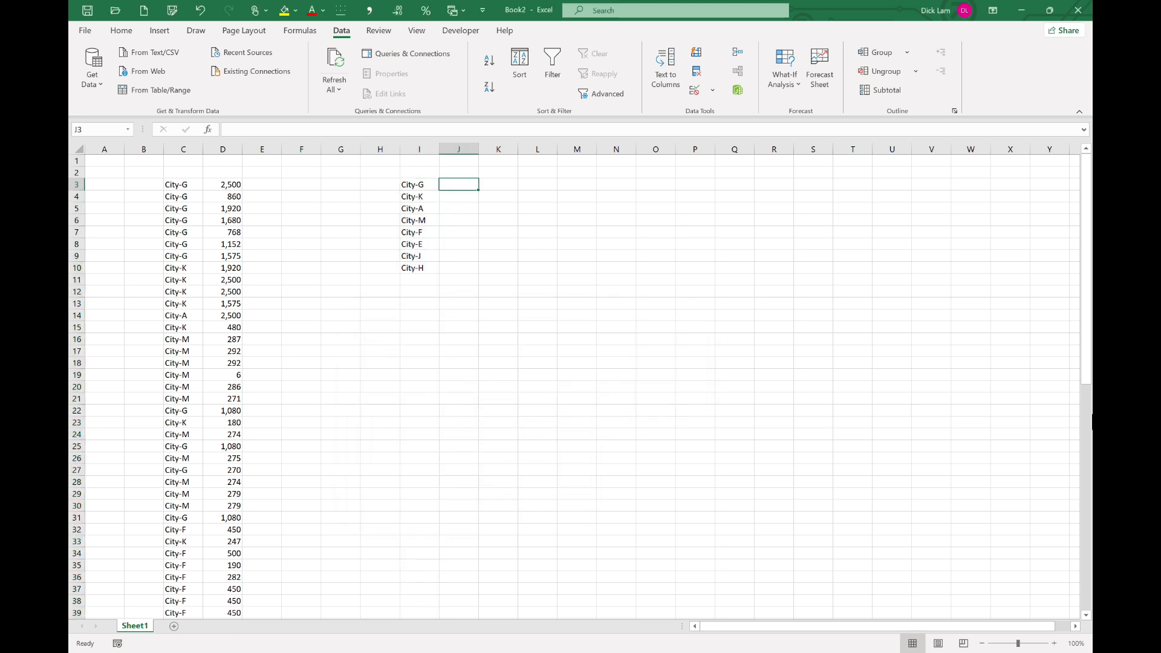
Enter =SUMIFS($D$3:$D$77,$C$3:$C$77,I3) in J3 to total the quantity for each city.
text(=sumifs)
key(Tab)
key(ctrl+Left)
key(ctrl+Left)
key(ctrl+Left)
key(Right)
key(ctrl+shift+Down)
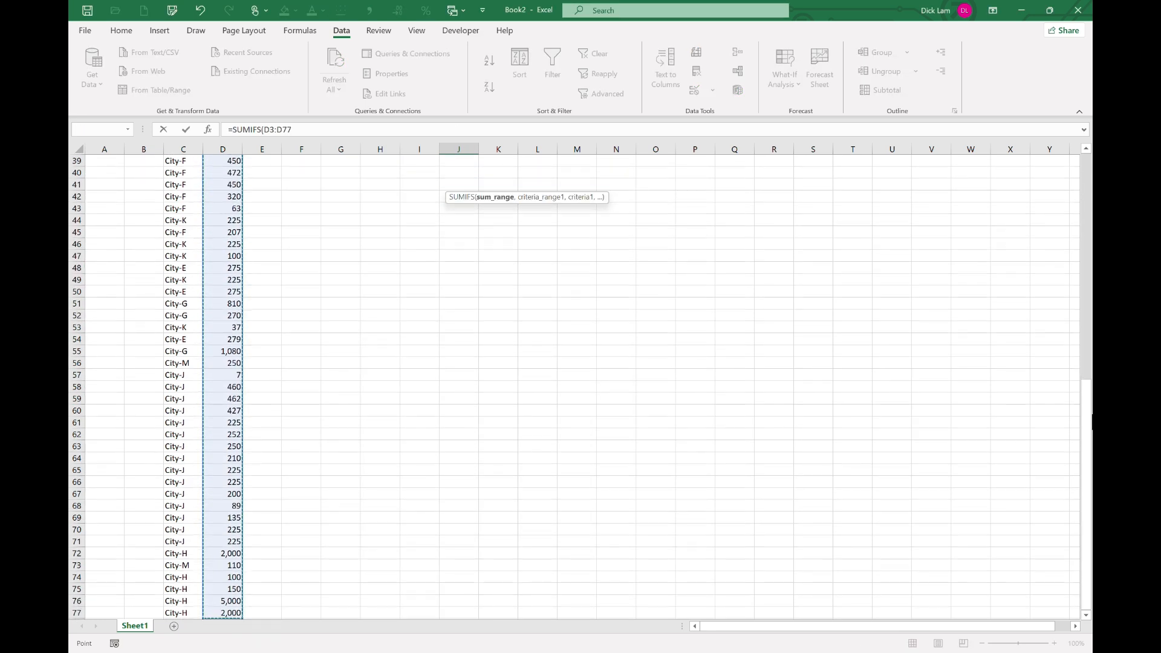
key(F4)
text(,)
key(ctrl+Left)
key(ctrl+Left)
key(Left)
key(ctrl+shift+Down)
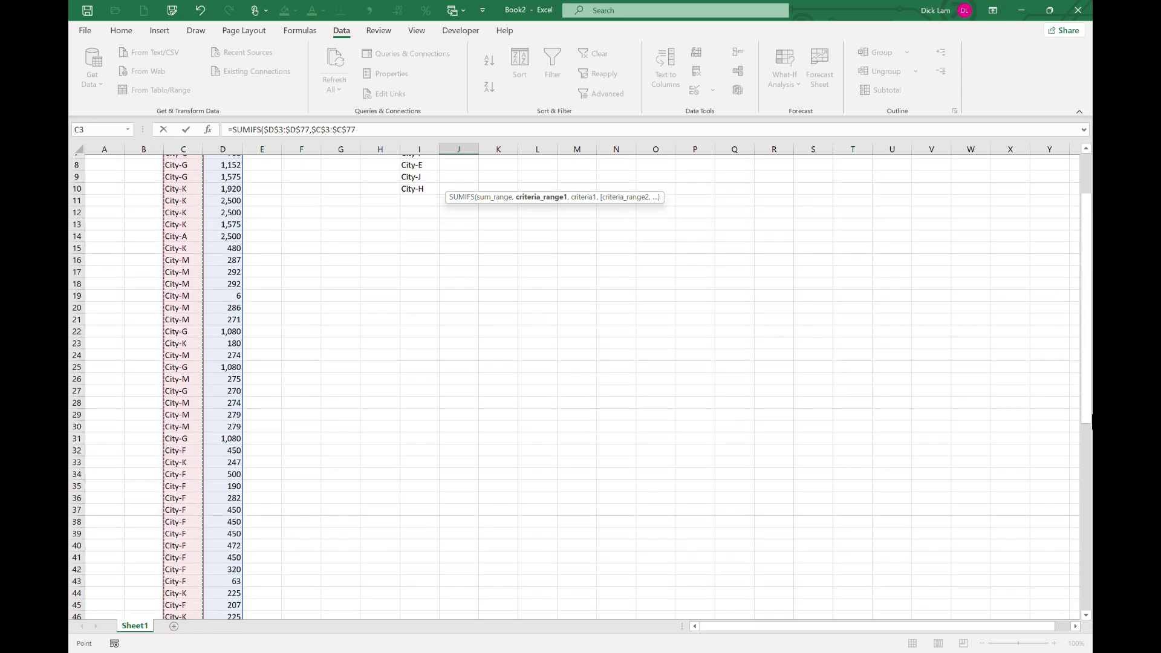
key(F4)
text(,)
key(Left)
key(ctrl+Return)
Fill the SUMIFS formula down from J3 to J10.
key(shift+Down)
key(shift+Down)
key(shift+Down)
key(shift+Down)
key(shift+Down)
key(shift+Down)
key(shift+Down)
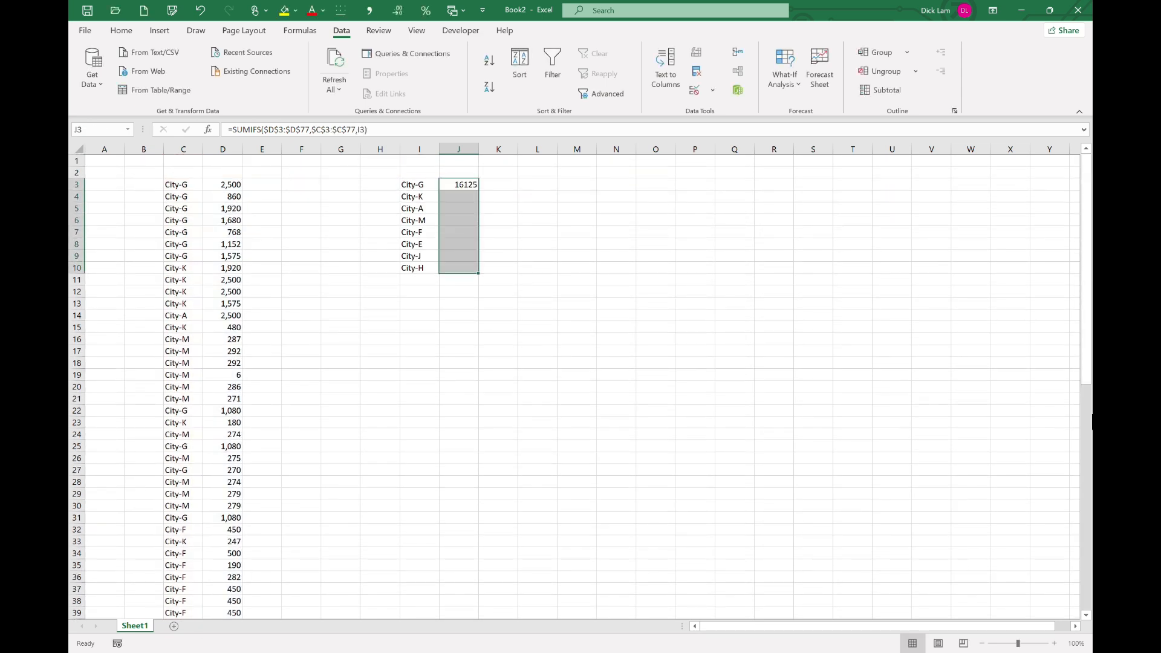
key(ctrl+d)
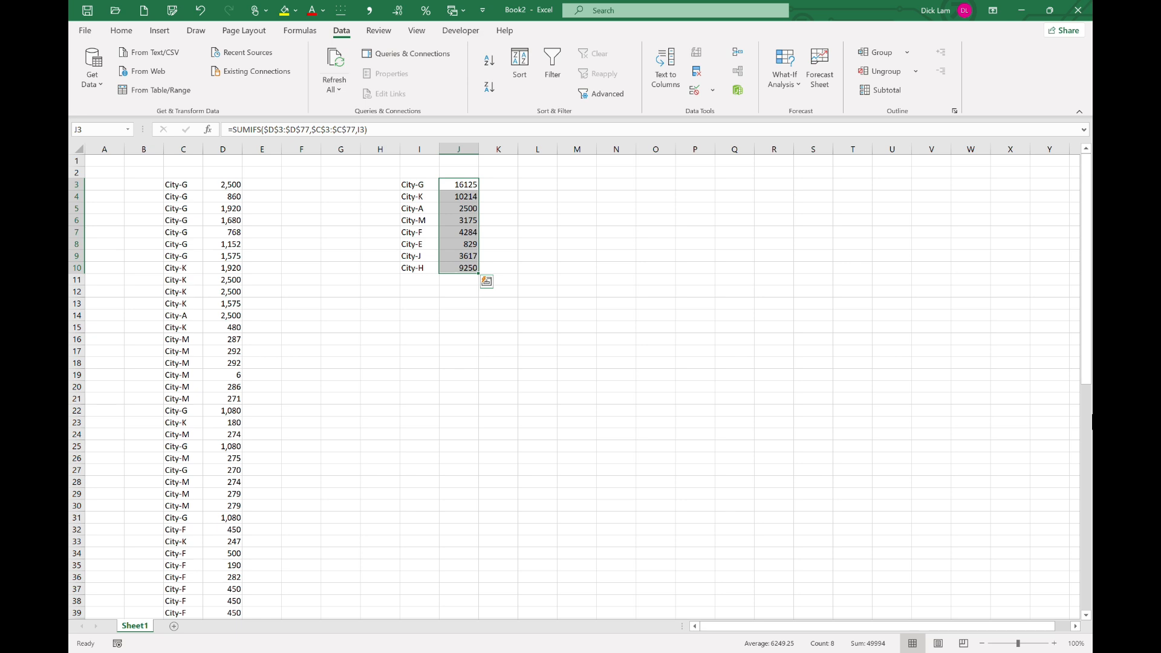
Return to Power BI and switch between the report pages to compare the city totals.
key(Up)
key(Down)
key(alt+Tab)
key(alt+Tab)
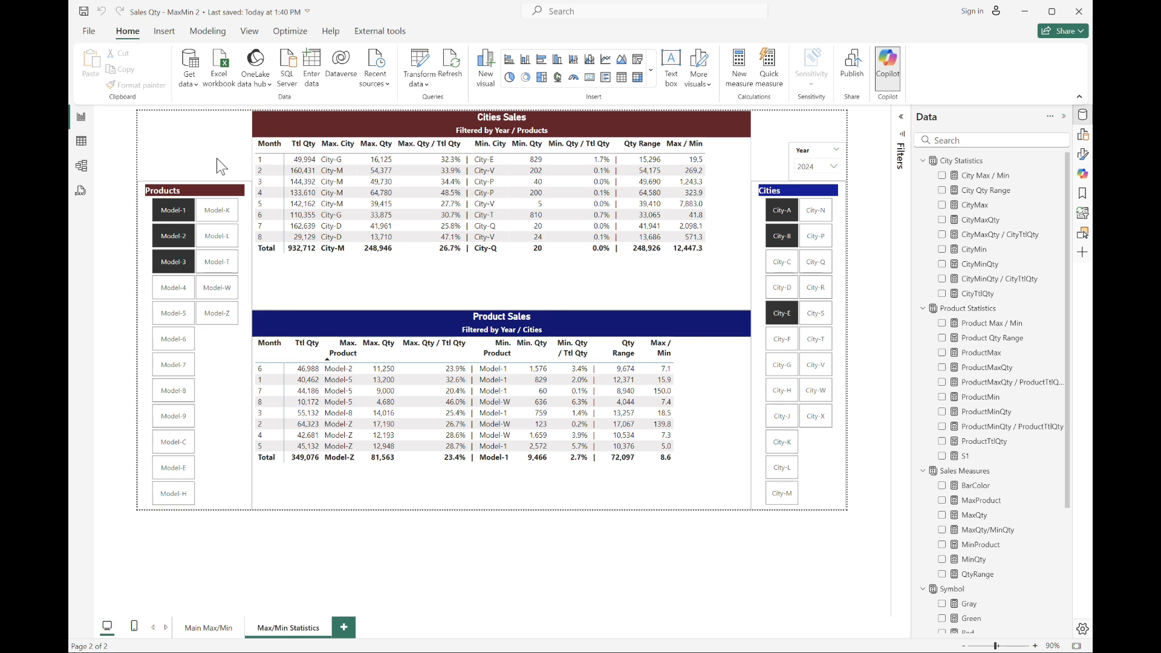
click(207, 629)
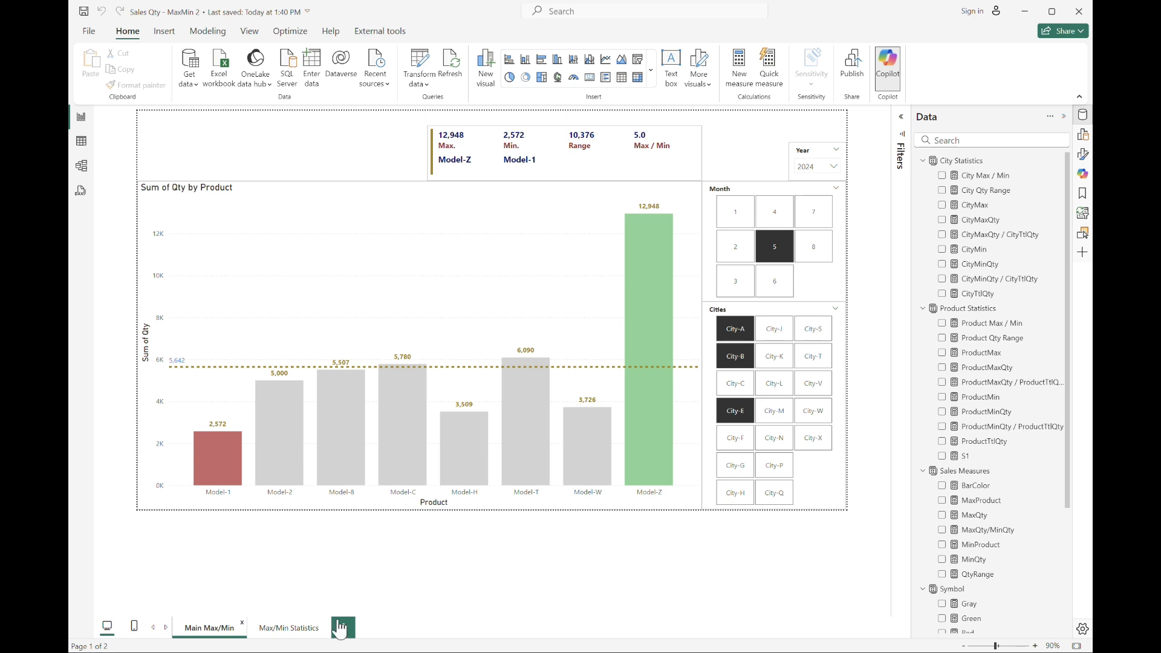
click(307, 629)
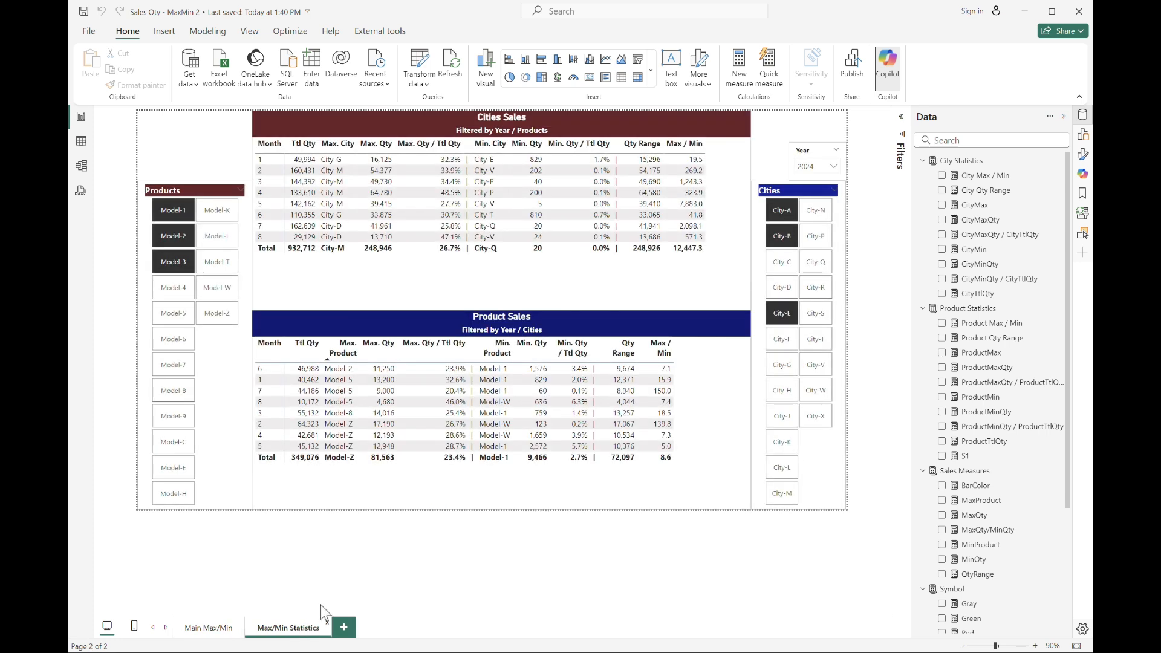